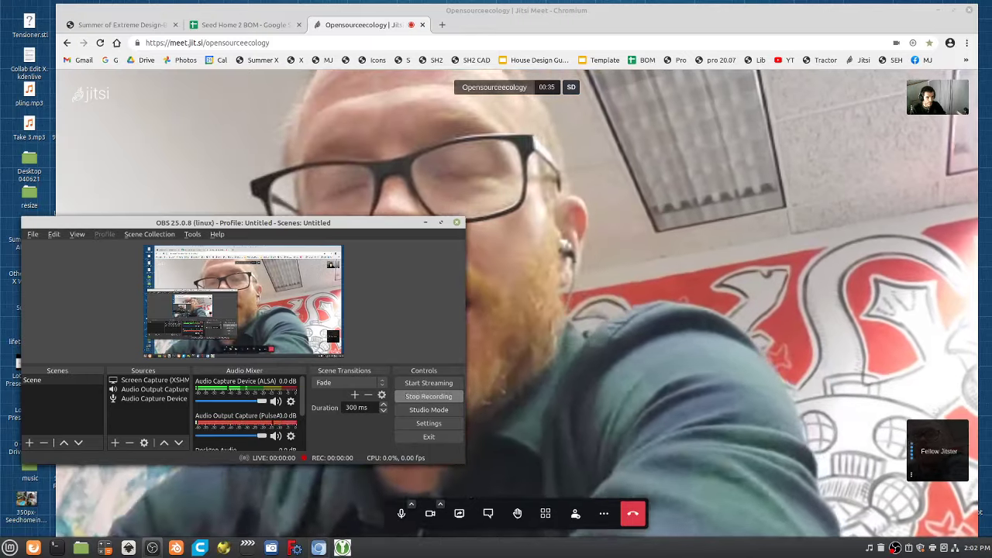
Bring the Chromium window with the Jitsi call in front of OBS Studio.
click(604, 308)
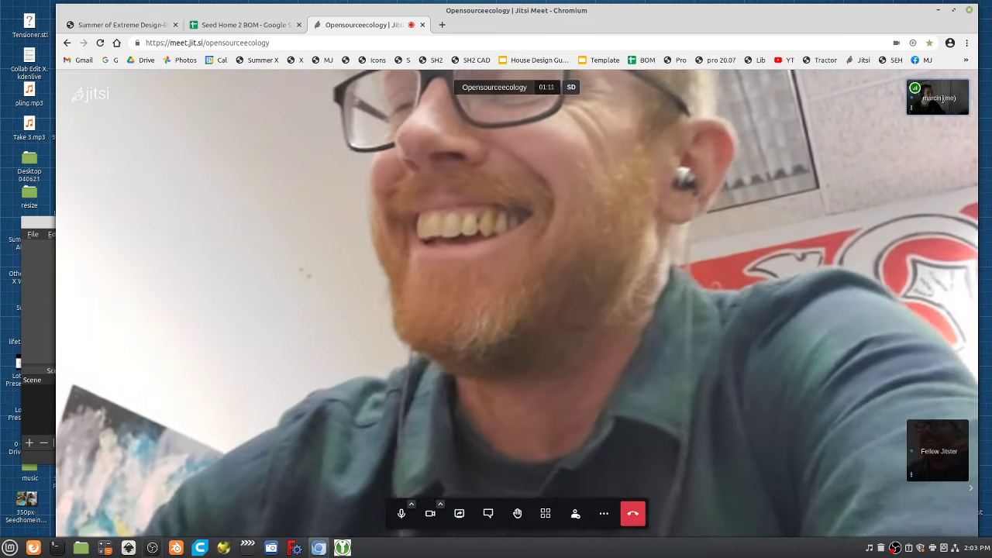
Switch the Jitsi call to tile view so both participants appear in equal tiles.
click(546, 513)
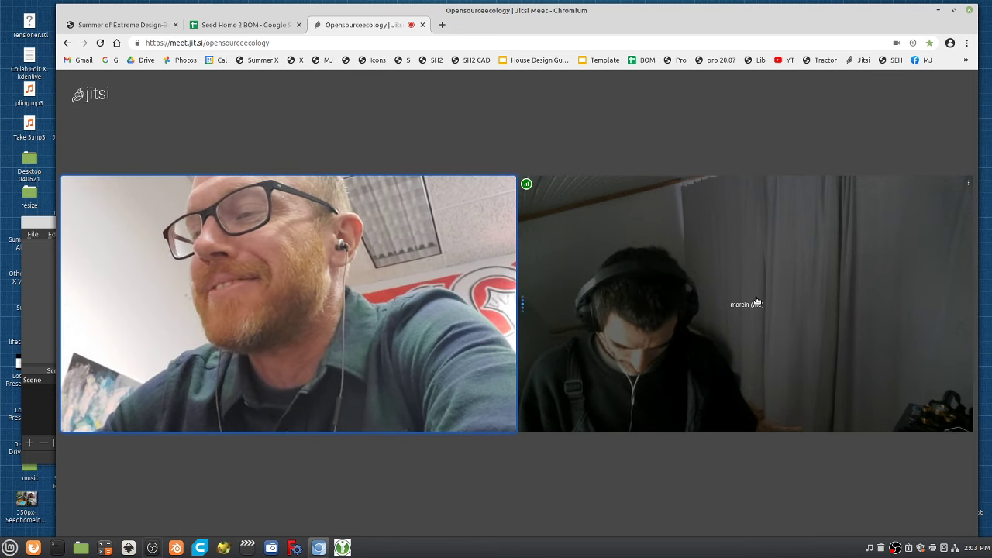
mouse_move(819, 348)
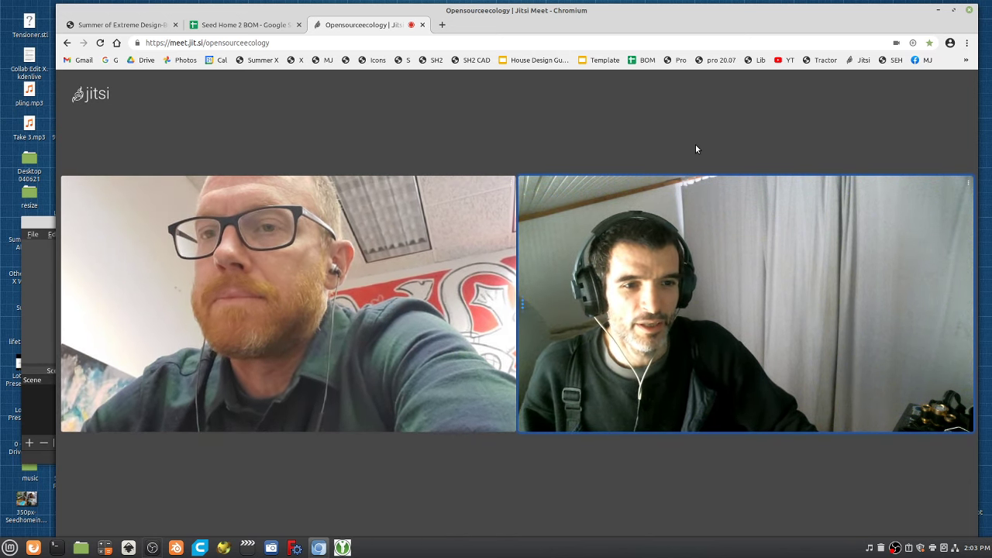
mouse_move(674, 85)
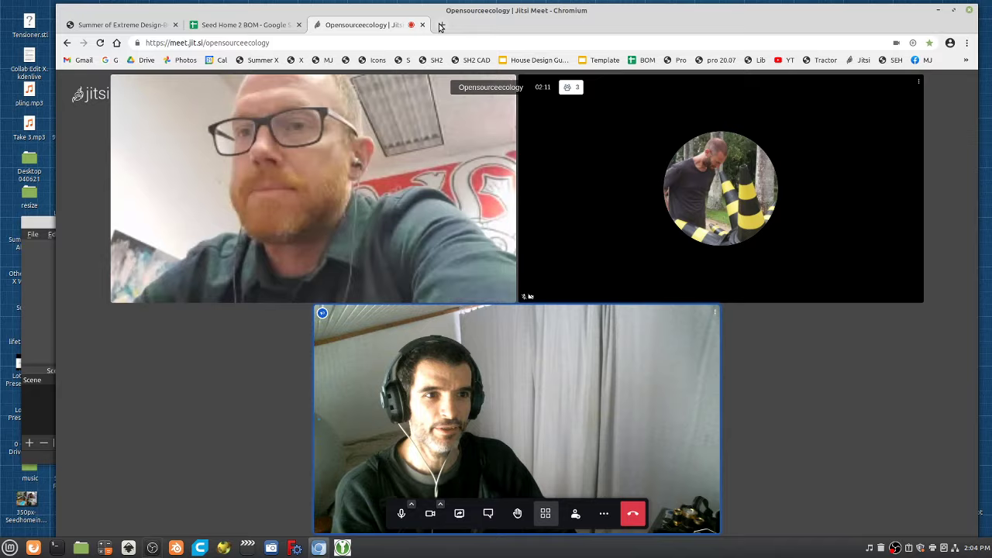
click(440, 26)
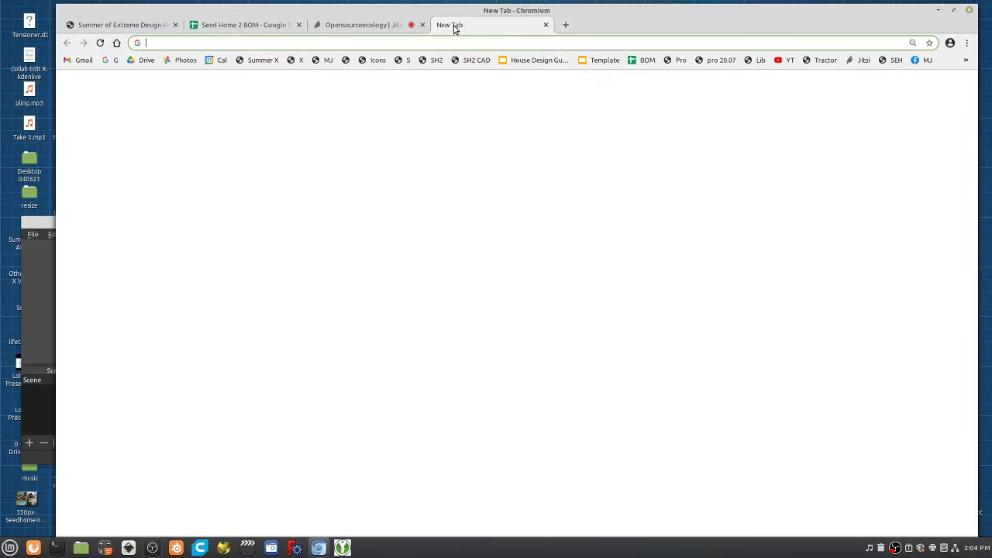
click(317, 23)
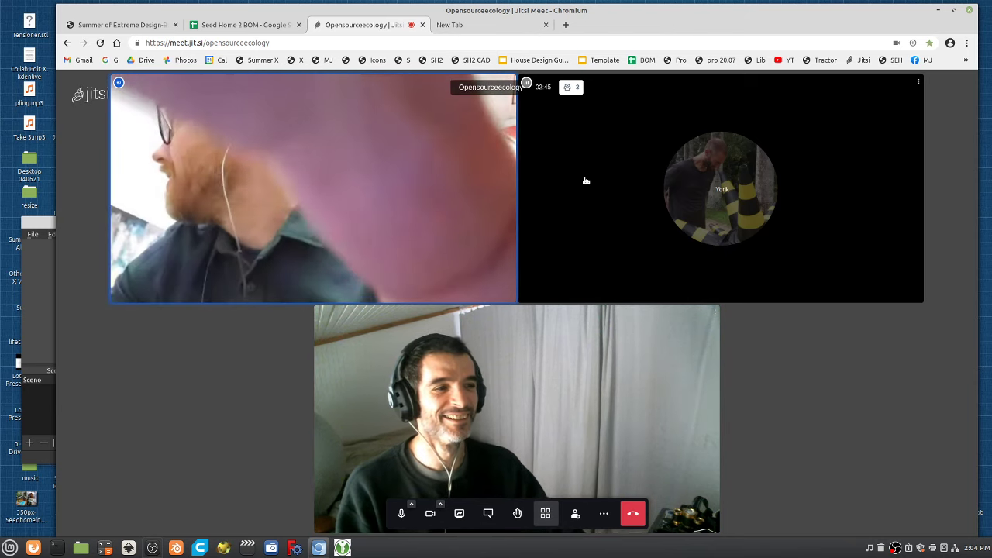
click(471, 25)
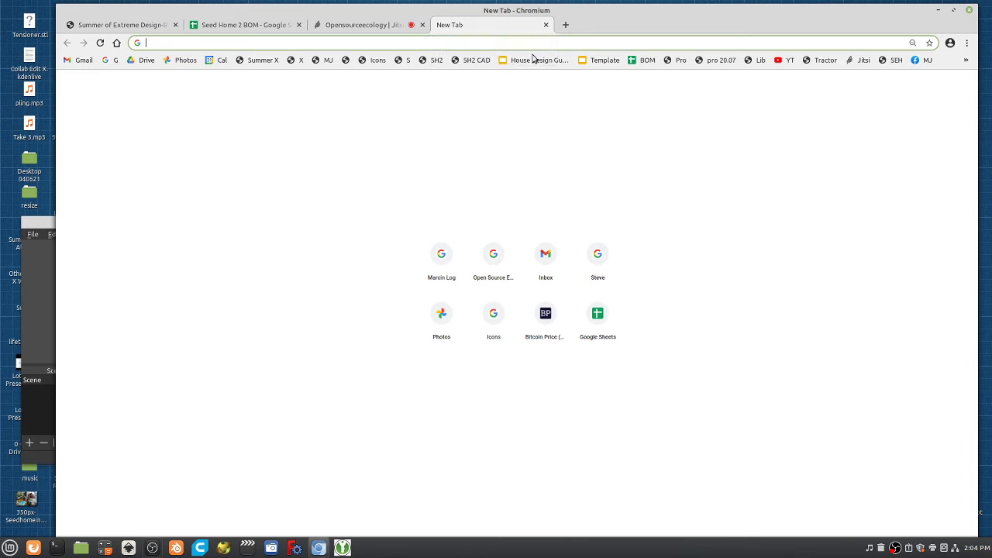
Switch back to the Opensourceecology Jitsi Meet tab, now with three participants.
click(379, 28)
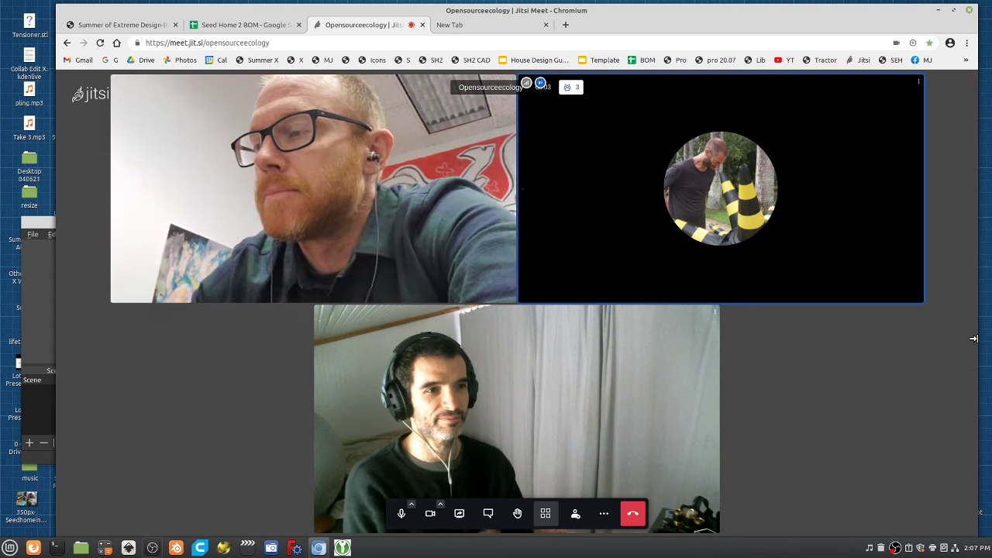
Briefly check the OBS recorder from the taskbar, then return to the video call.
click(482, 27)
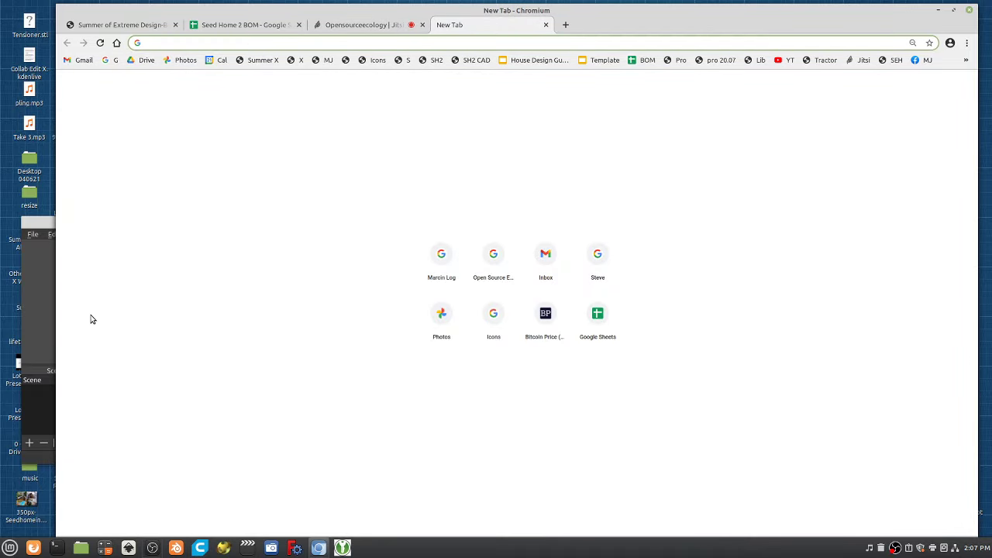
click(43, 314)
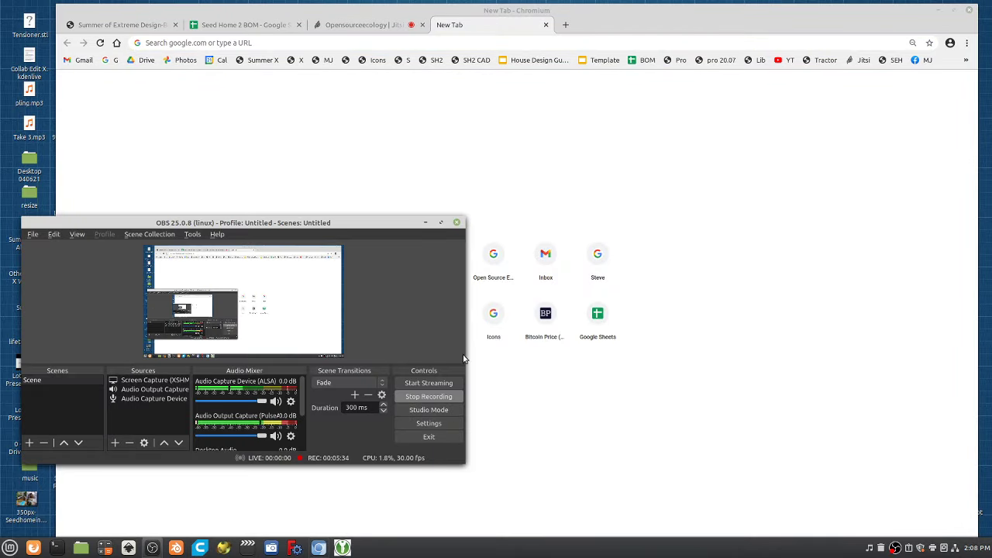
click(425, 223)
click(362, 24)
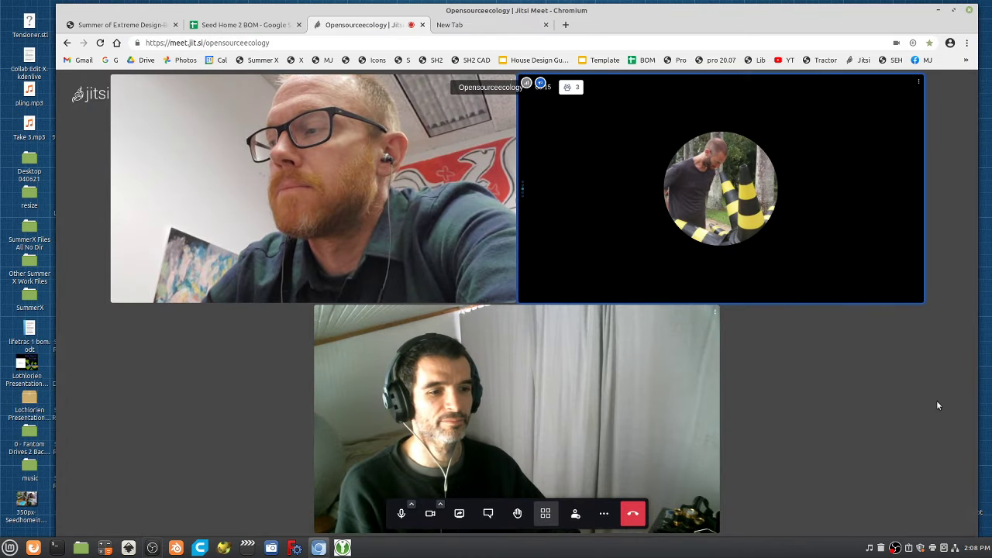
View the Seed Home 2 BOM sheet, then load the Seed Home v2 wiki page in the new tab.
click(246, 28)
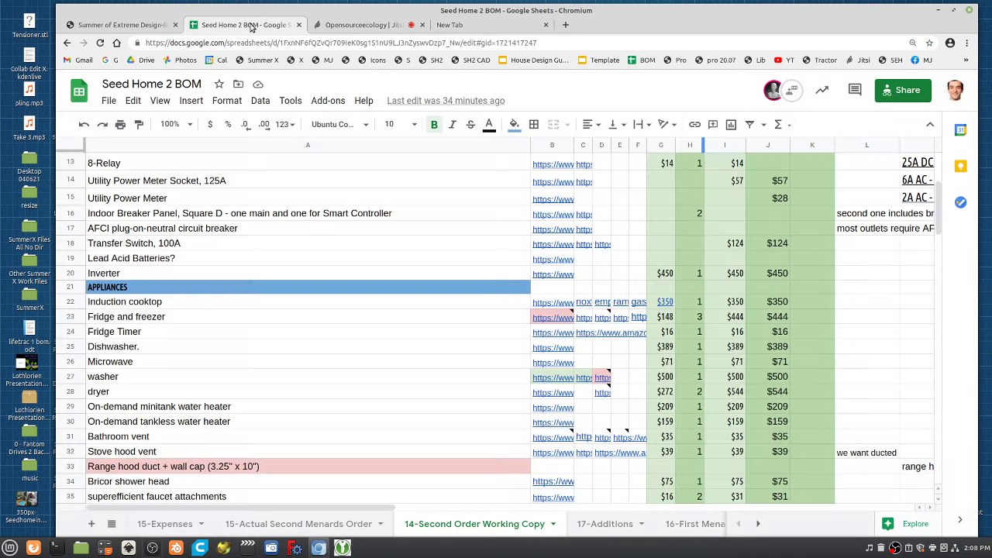
click(343, 26)
click(485, 26)
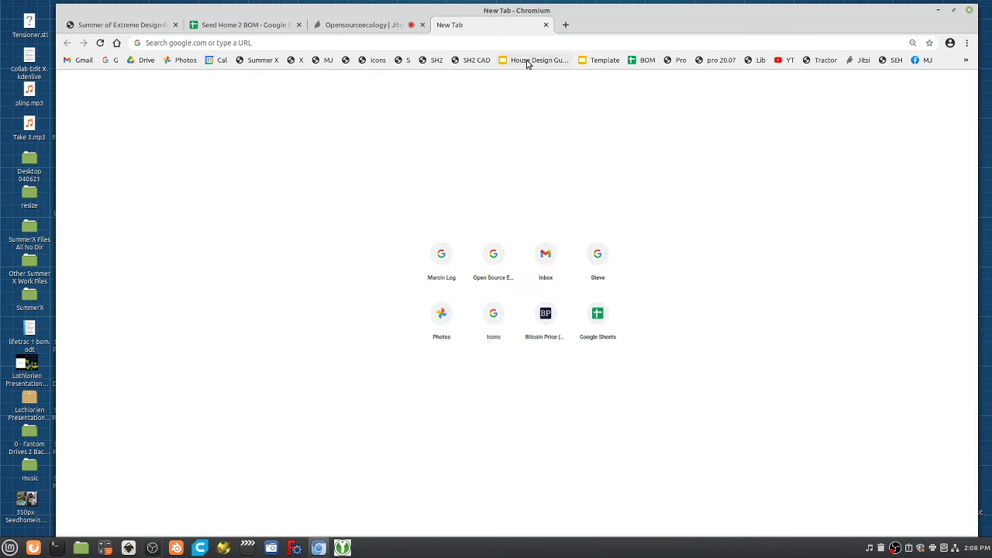
click(432, 62)
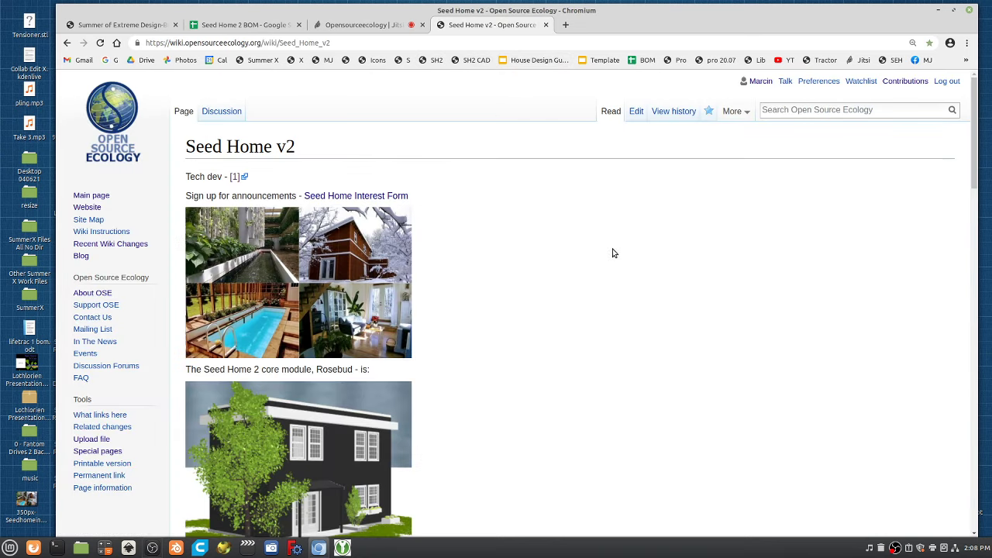
scroll(608, 279, down, 6)
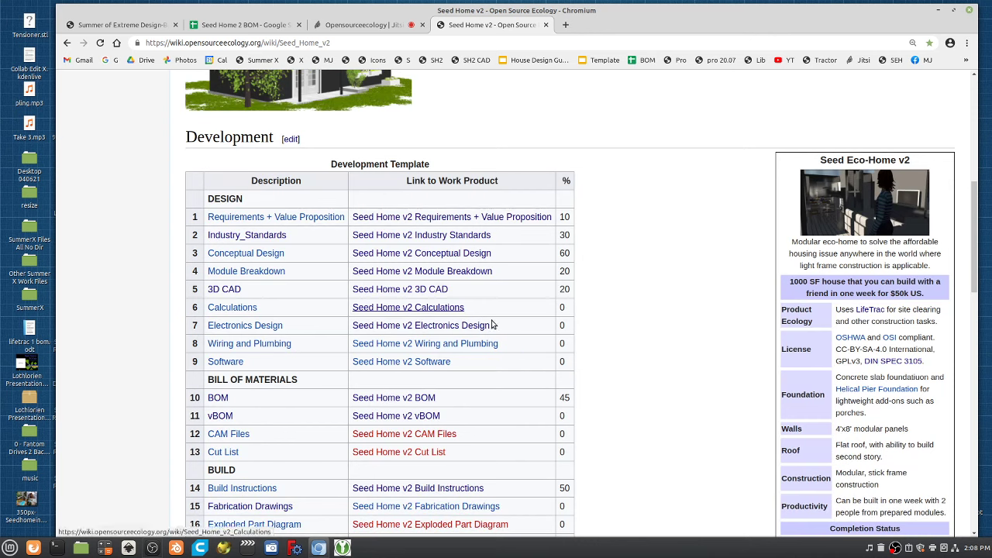
click(415, 293)
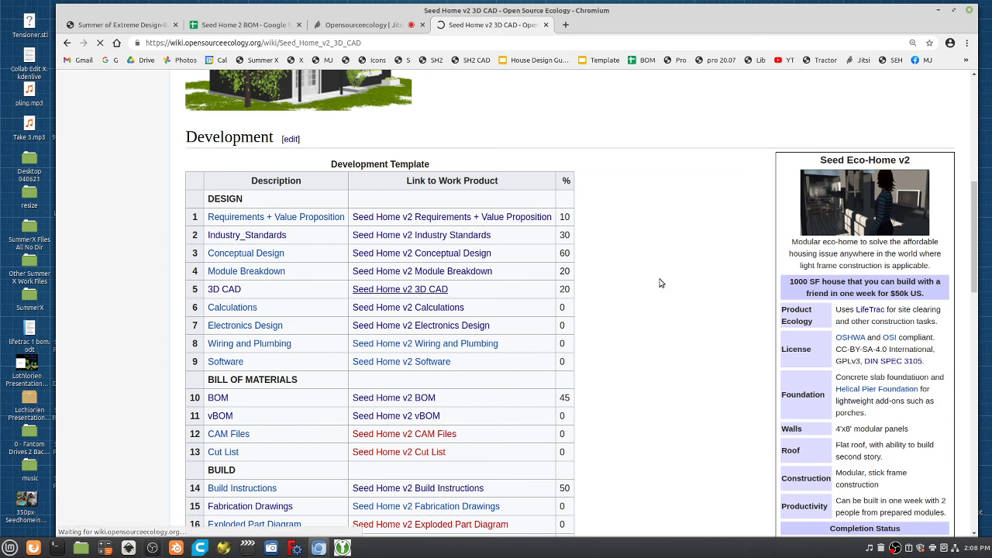
drag(974, 128, 974, 491)
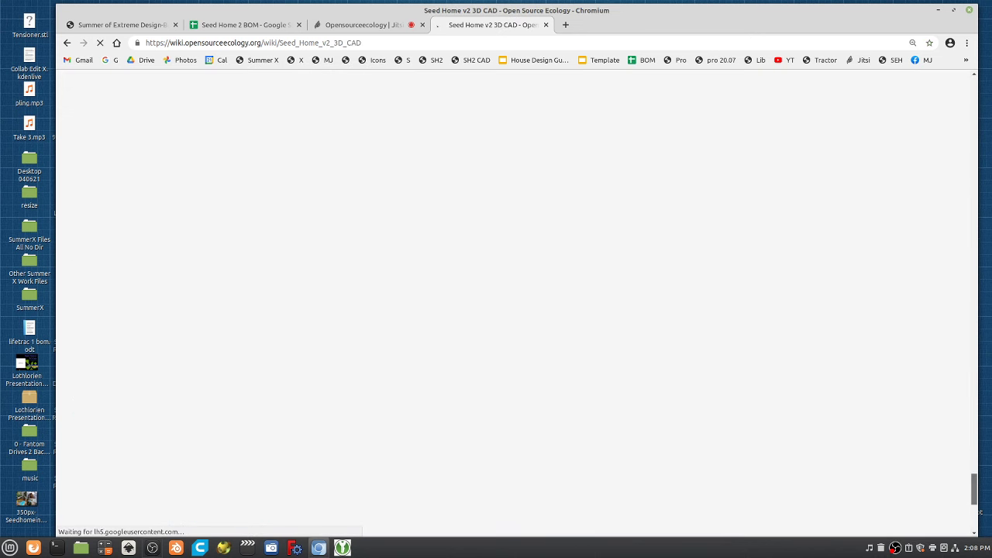
scroll(695, 349, up, 15)
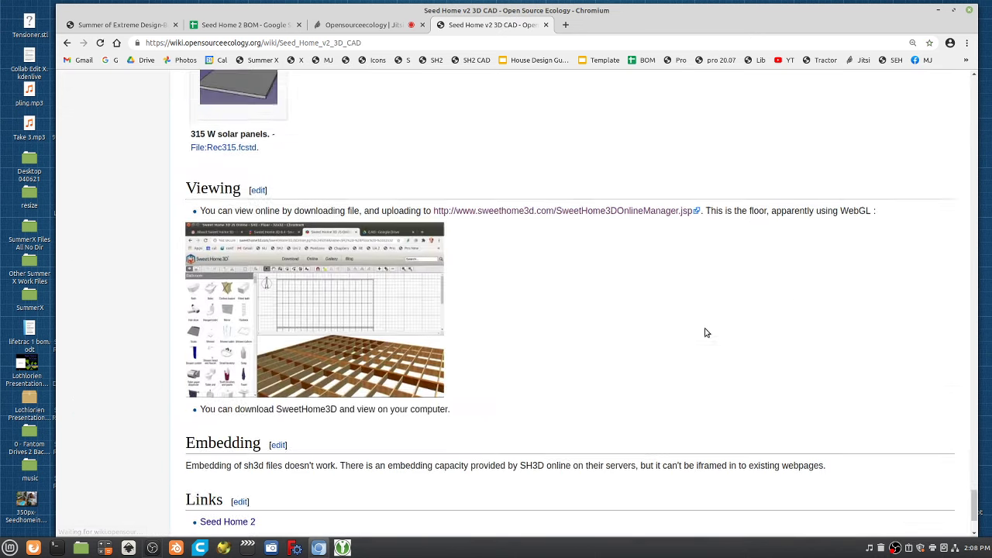
scroll(709, 335, up, 7)
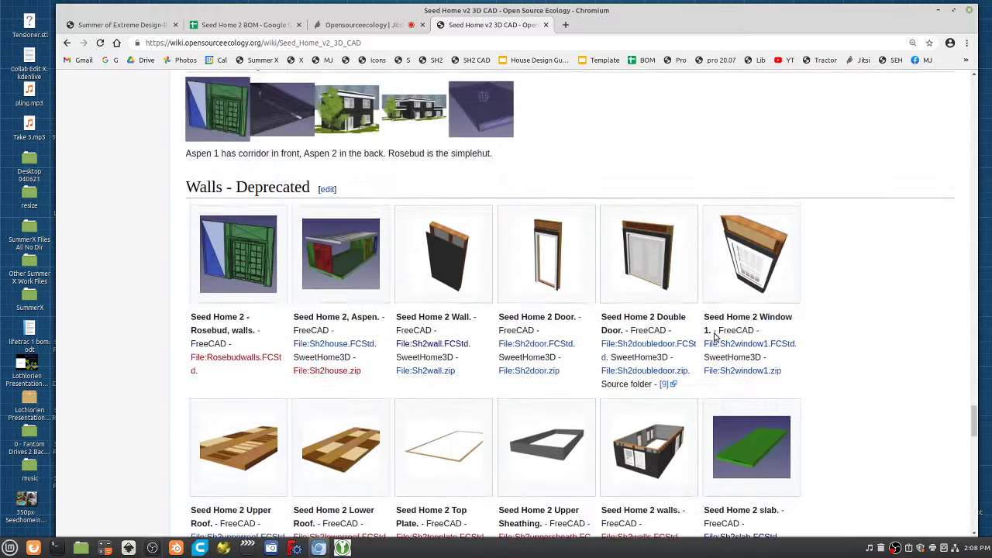
scroll(713, 337, down, 20)
scroll(716, 340, up, 3)
scroll(713, 340, up, 10)
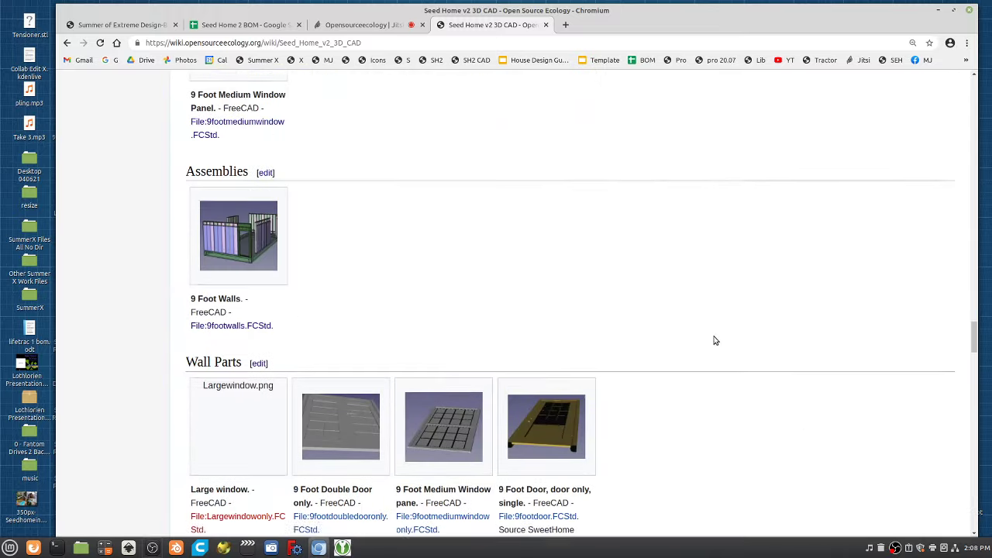
scroll(711, 338, up, 15)
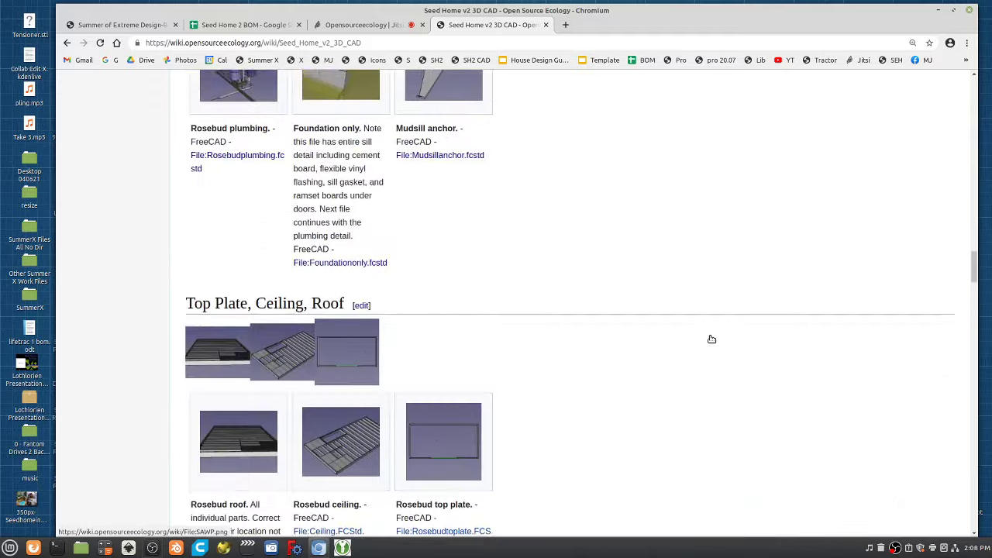
scroll(712, 330, up, 18)
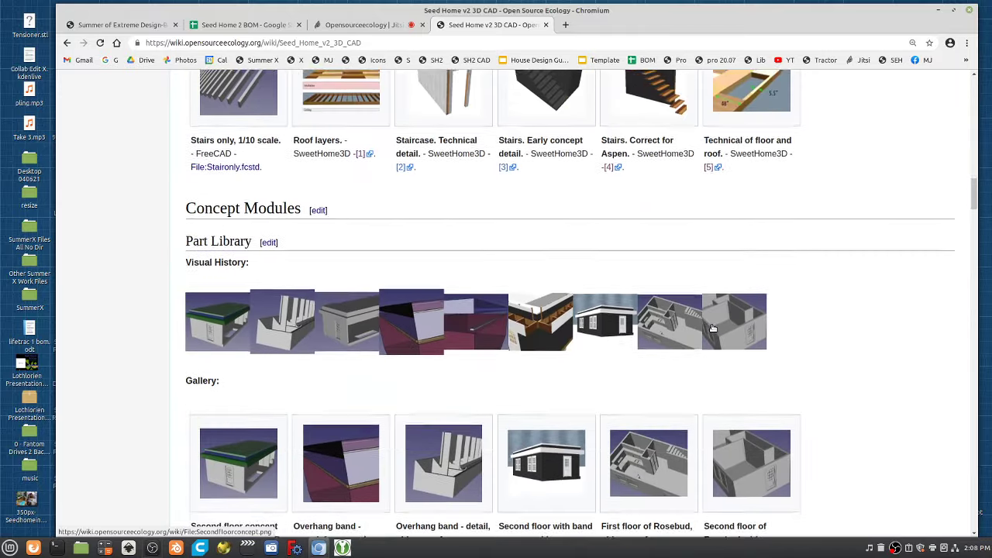
scroll(709, 330, up, 20)
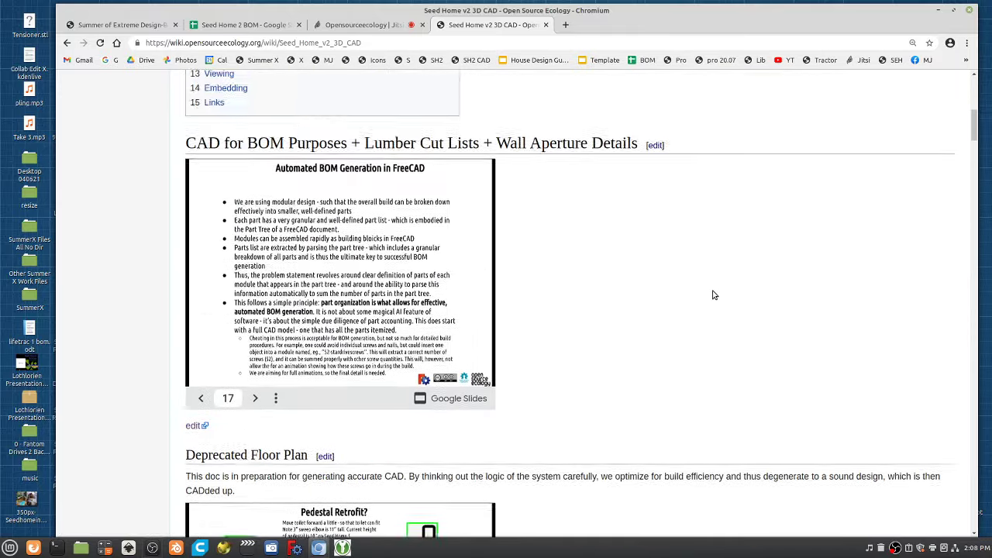
Leave the Seed Home v2 3D CAD wiki page for the Jitsi Meet call tab.
click(340, 26)
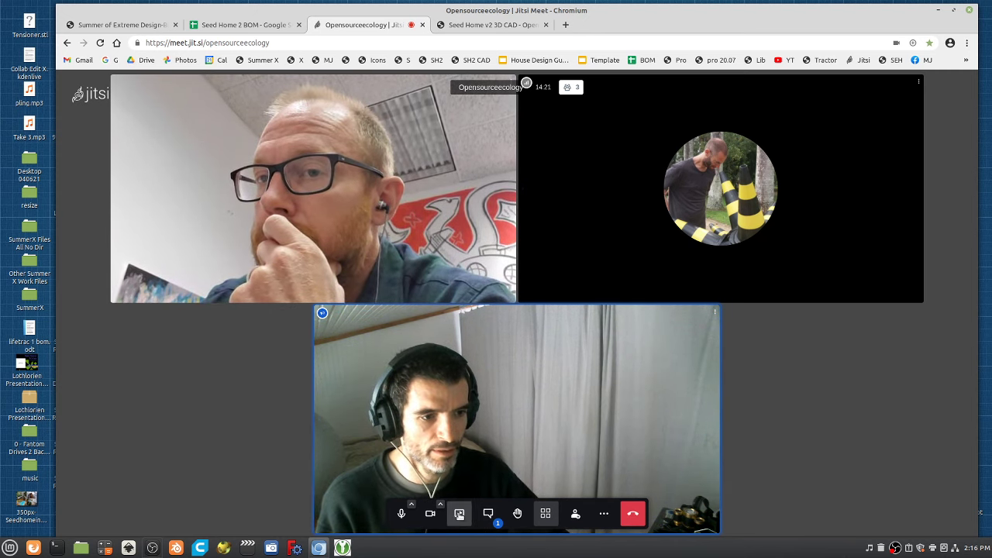
Start sharing the entire Screen 1 with the call.
click(459, 514)
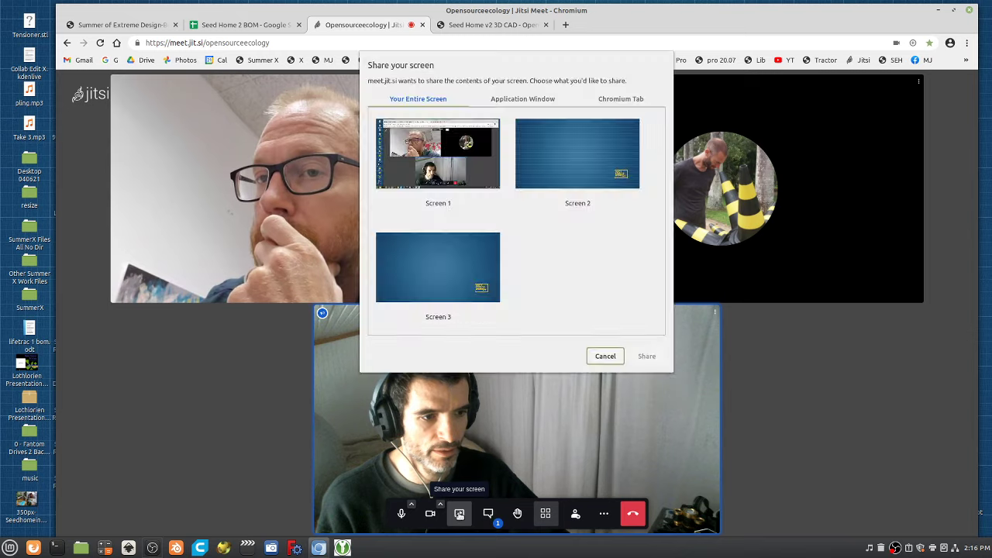
click(461, 169)
click(647, 356)
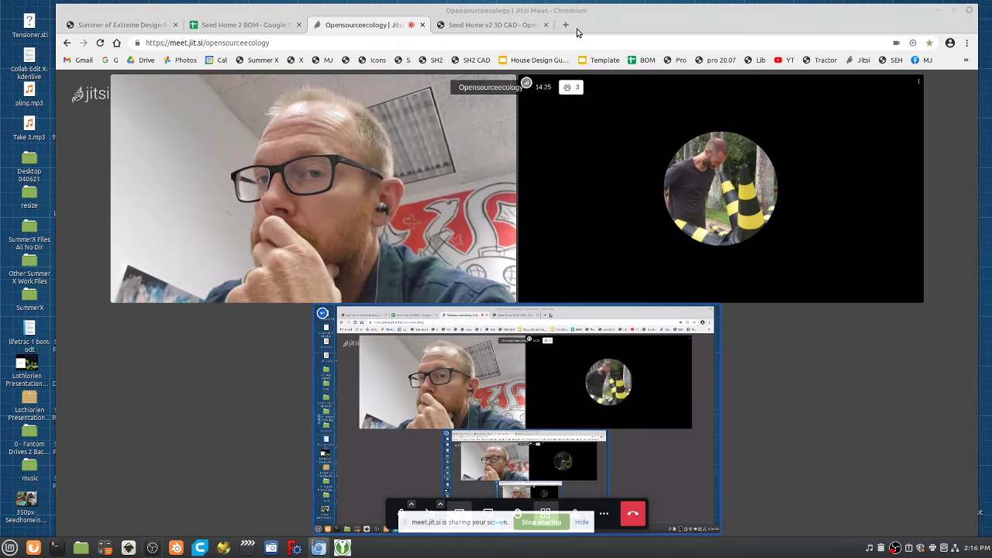
Show the Seed Home v2 3D CAD wiki page, copy its URL, and return to the call.
click(489, 25)
scroll(542, 333, down, 10)
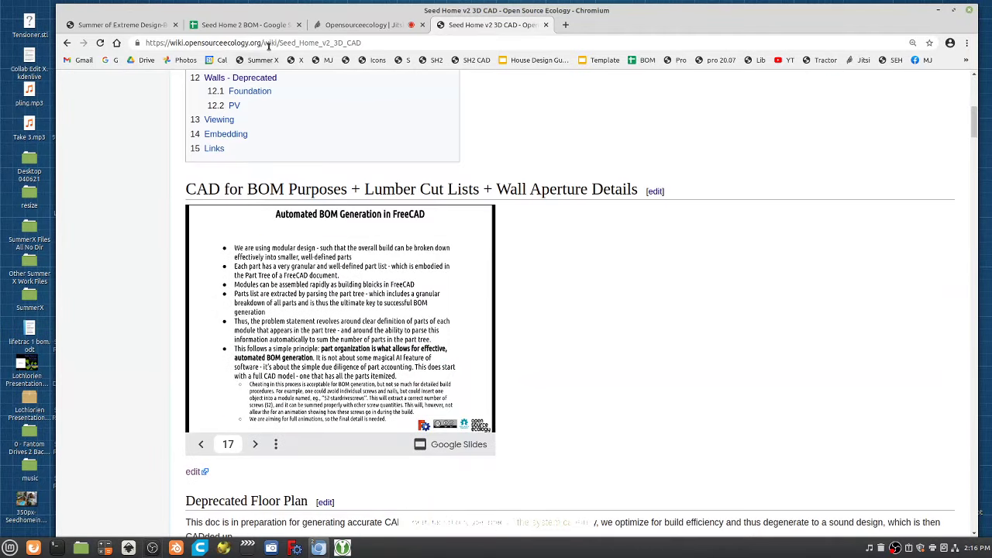
click(339, 42)
key(ctrl+c)
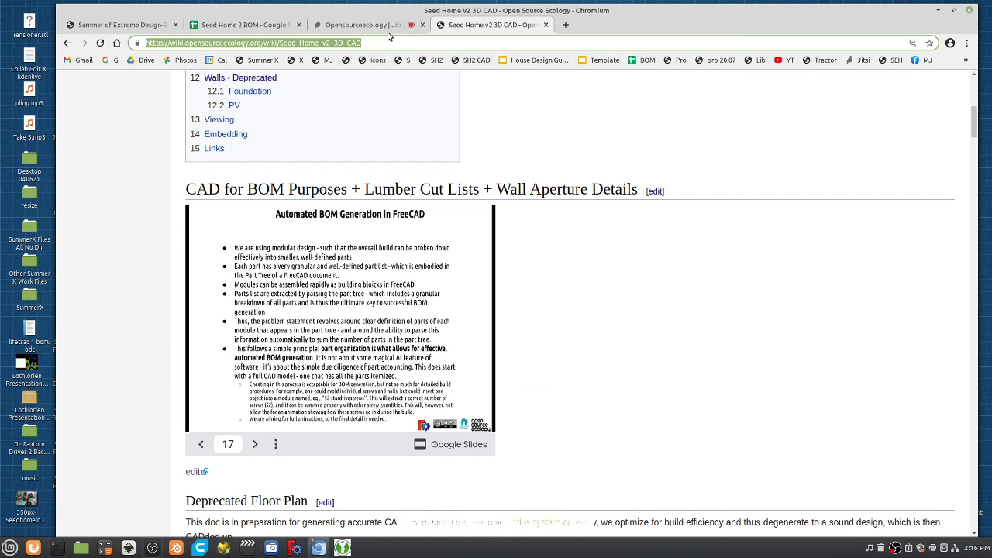
click(365, 26)
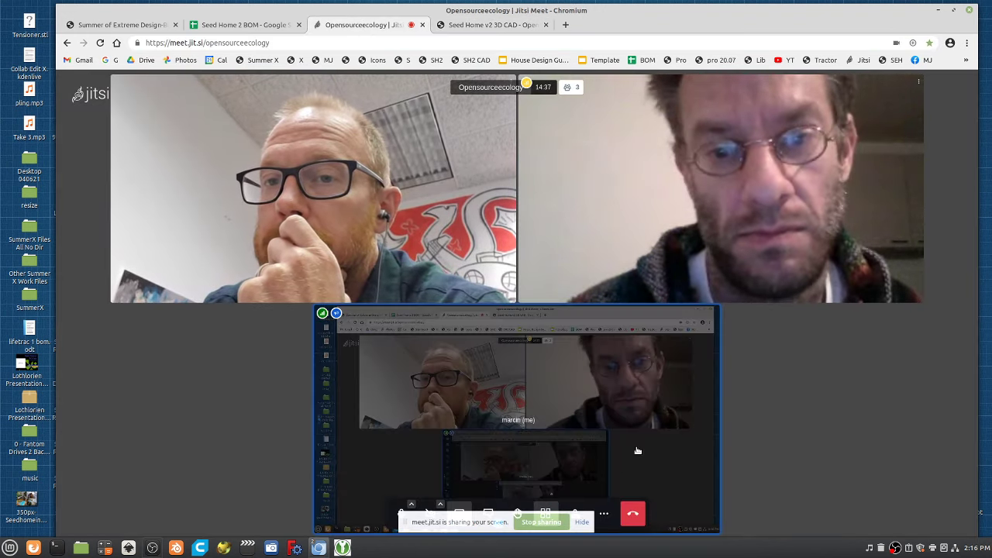
Stop the screen share and post the copied Seed Home v2 3D CAD wiki link in chat.
click(547, 524)
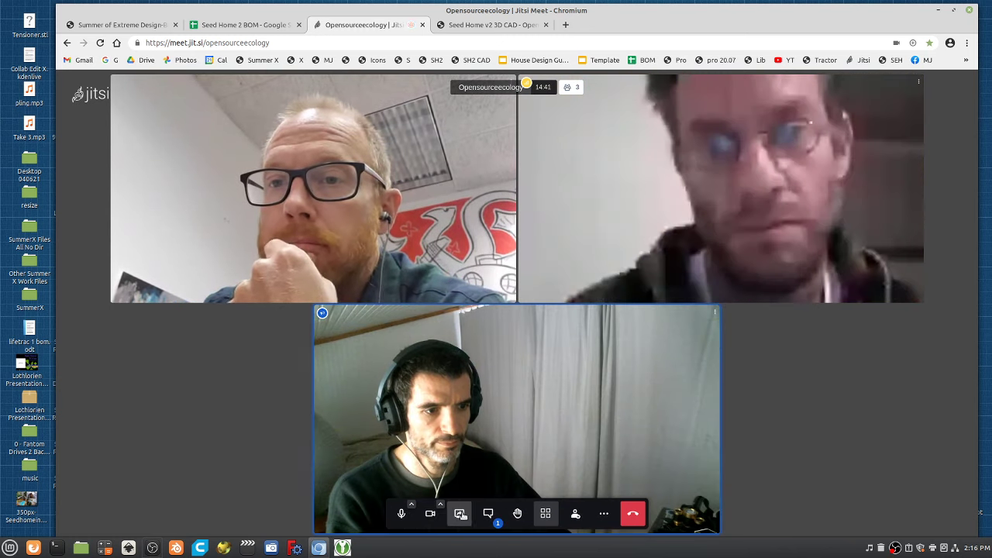
click(488, 513)
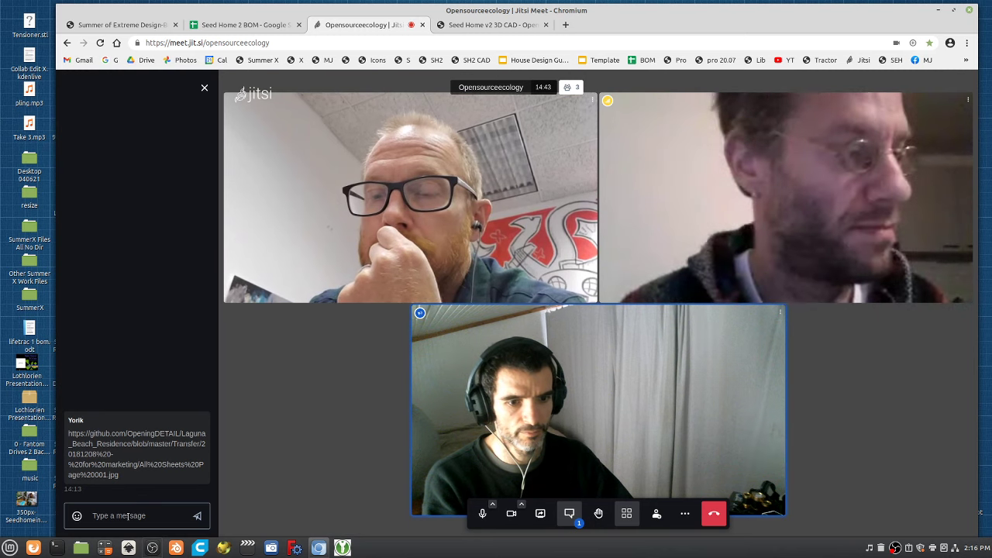
key(ctrl+v)
key(Return)
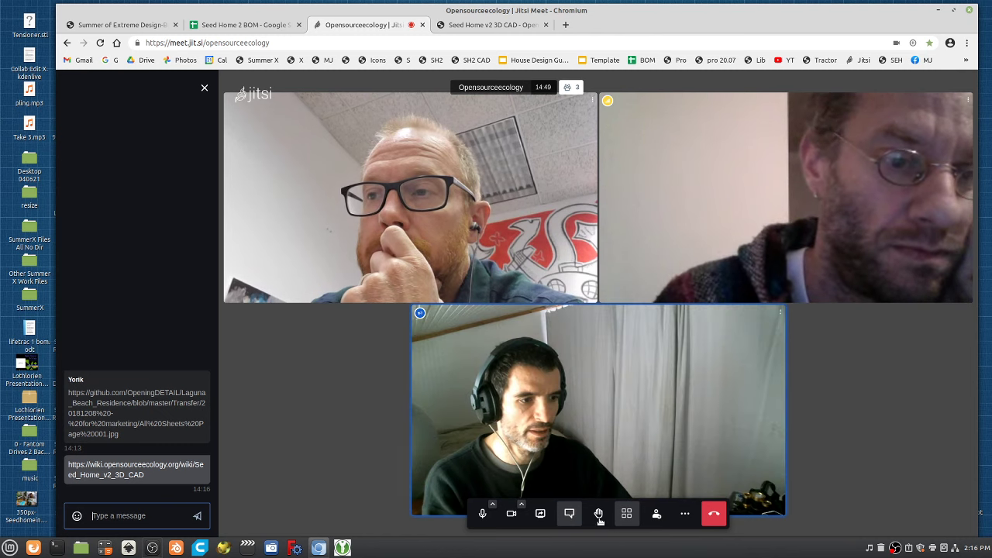
click(541, 514)
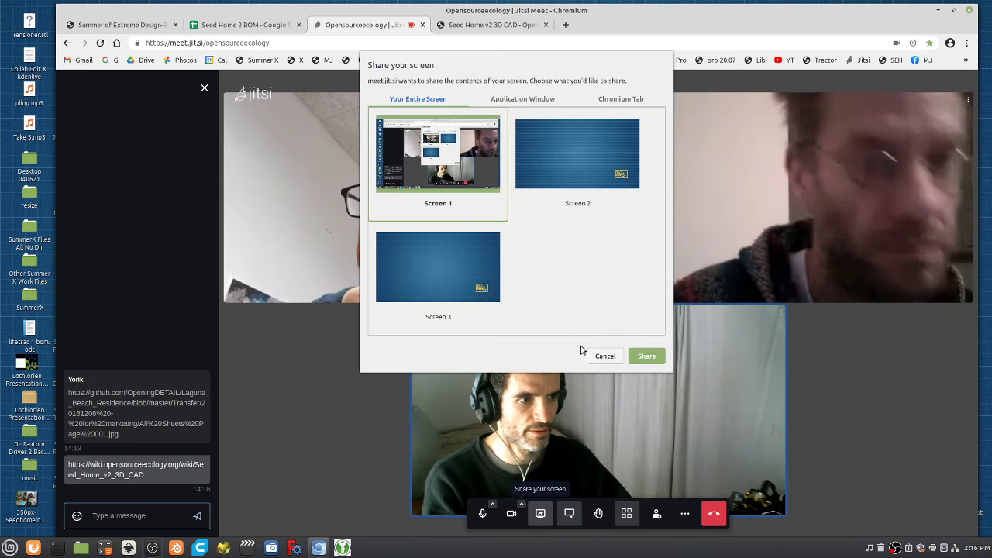
Share the screen again and switch to the Seed Home v2 3D CAD wiki page.
click(639, 356)
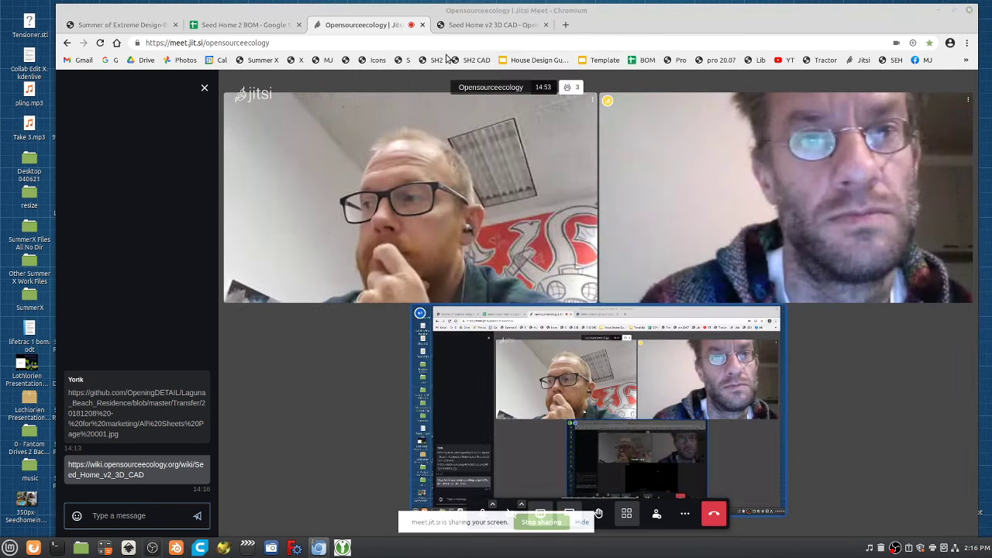
click(488, 24)
scroll(553, 317, down, 3)
scroll(535, 310, up, 7)
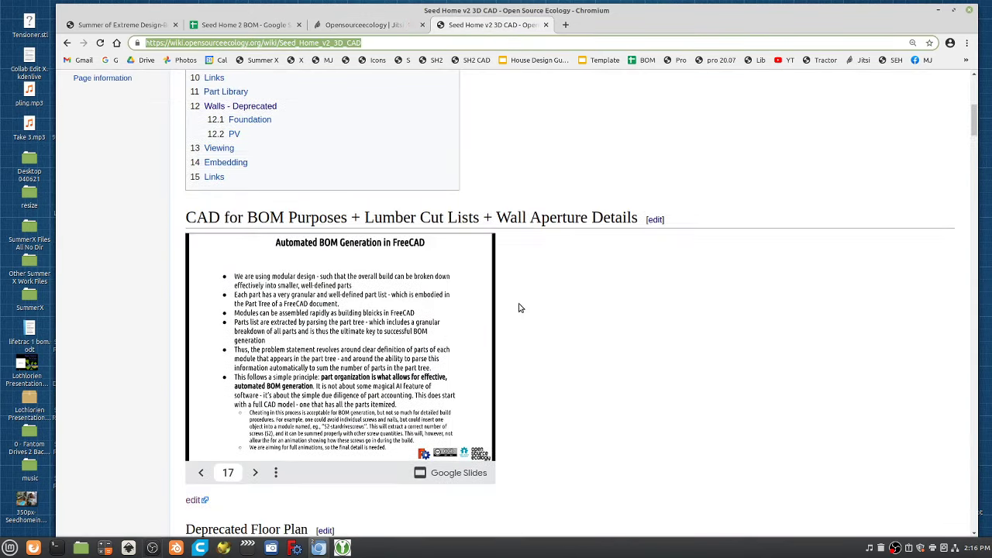
Go through the Part Library to Wall Modules and open the File:8footwindow.FCStd page.
click(264, 235)
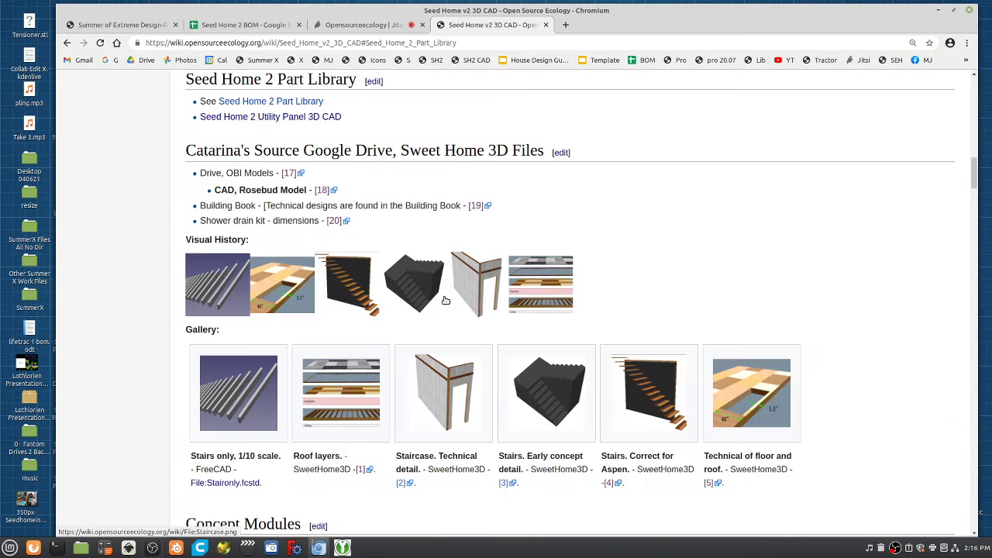
scroll(465, 331, down, 5)
scroll(465, 329, down, 15)
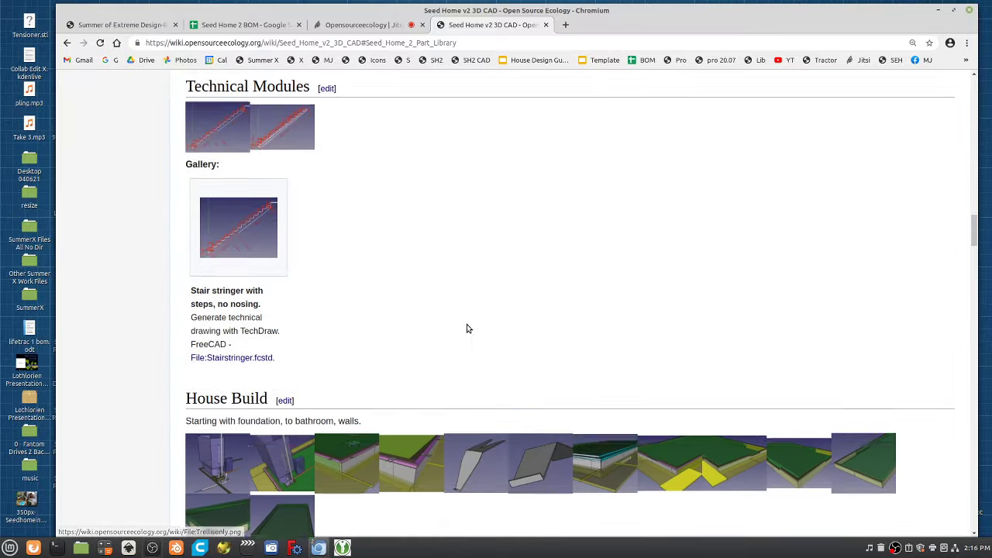
scroll(473, 318, down, 3)
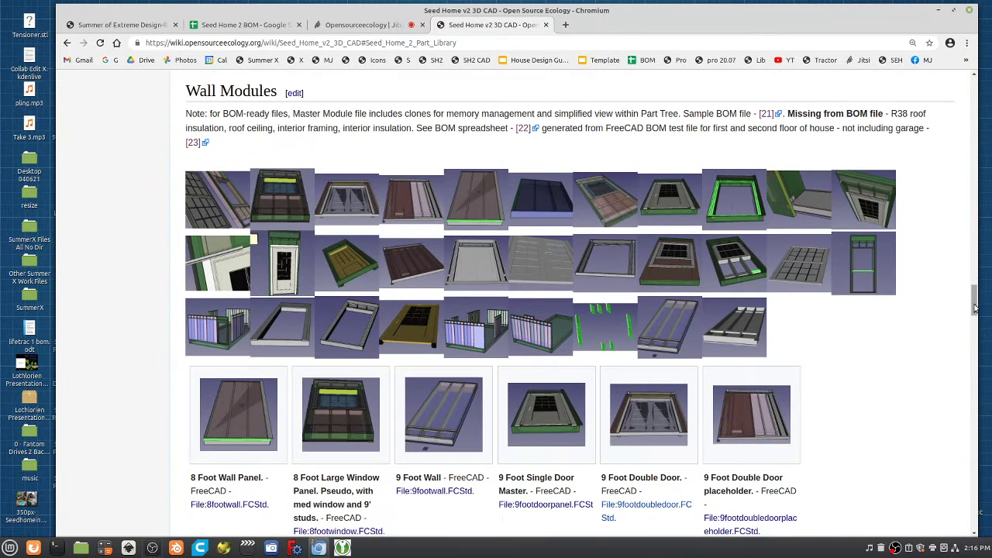
drag(976, 309, 975, 97)
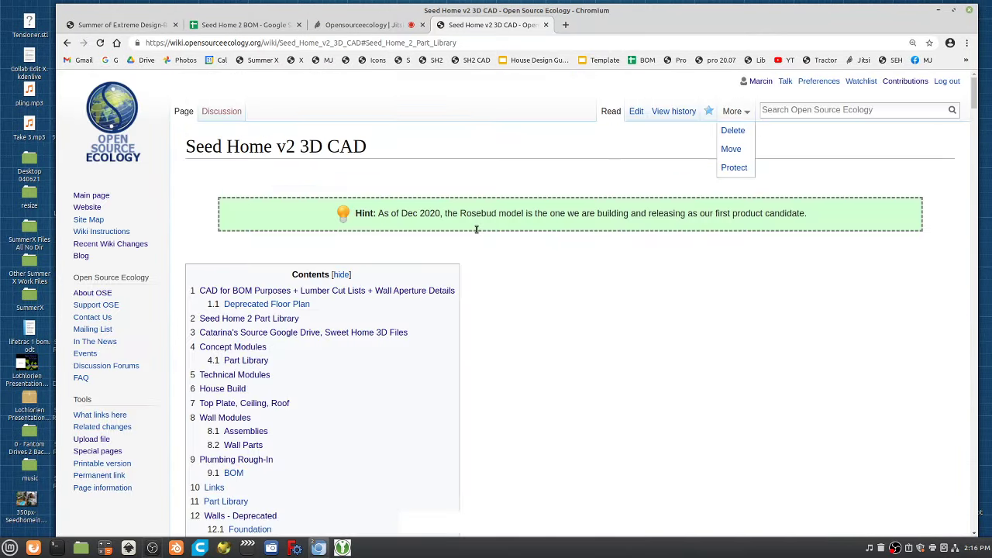
click(233, 419)
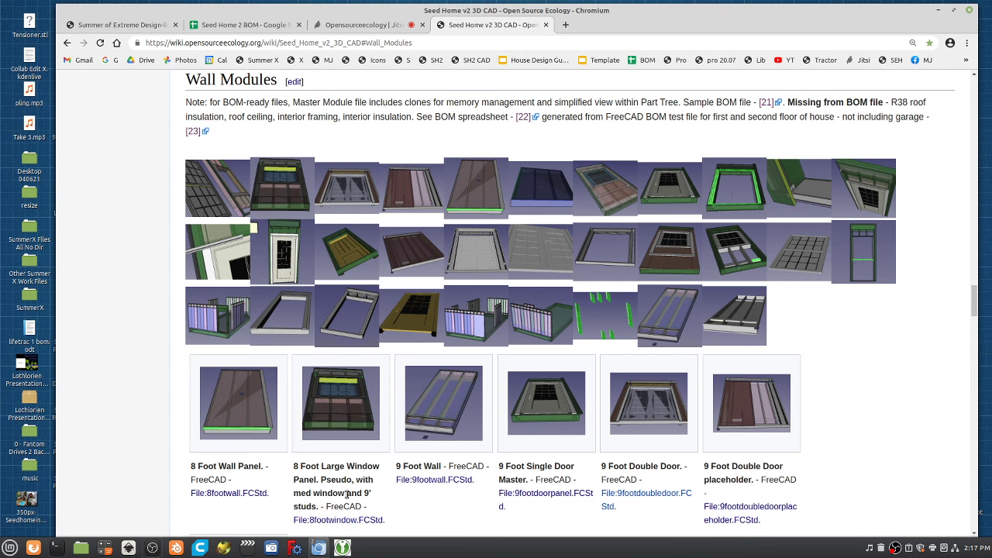
scroll(346, 494, down, 1)
click(328, 463)
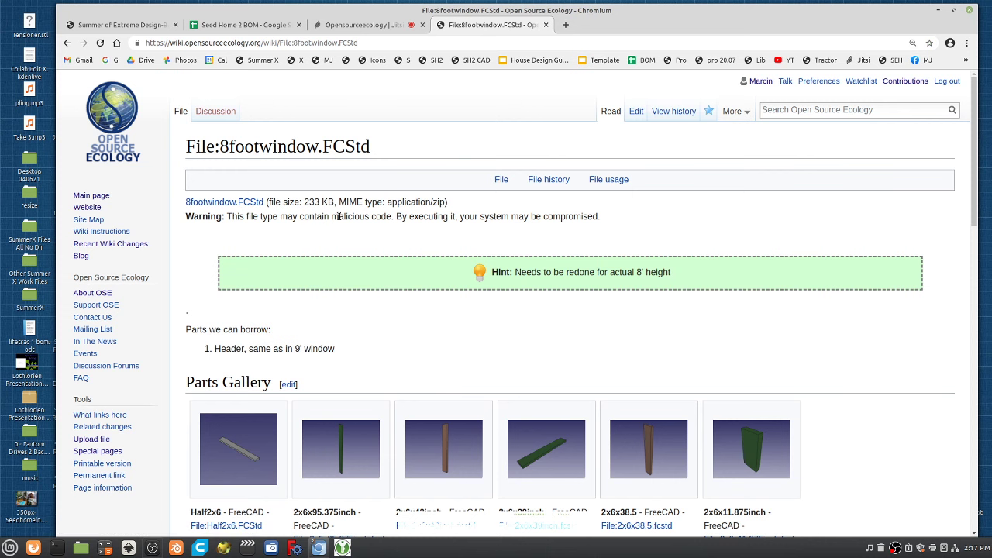
Download 8footwindow.FCStd to the Desktop, changing the .zip extension to .fcstd.
click(241, 203)
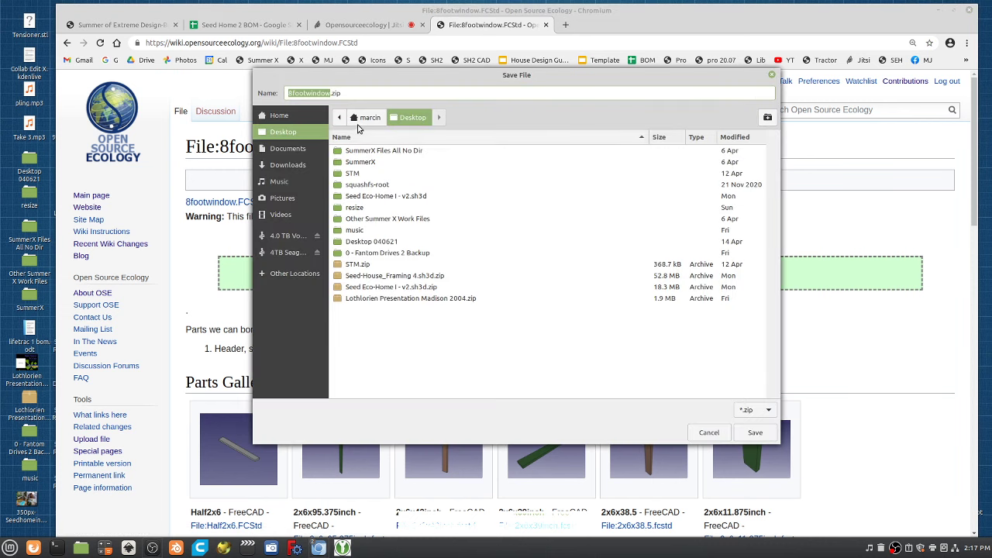
drag(332, 93, 353, 93)
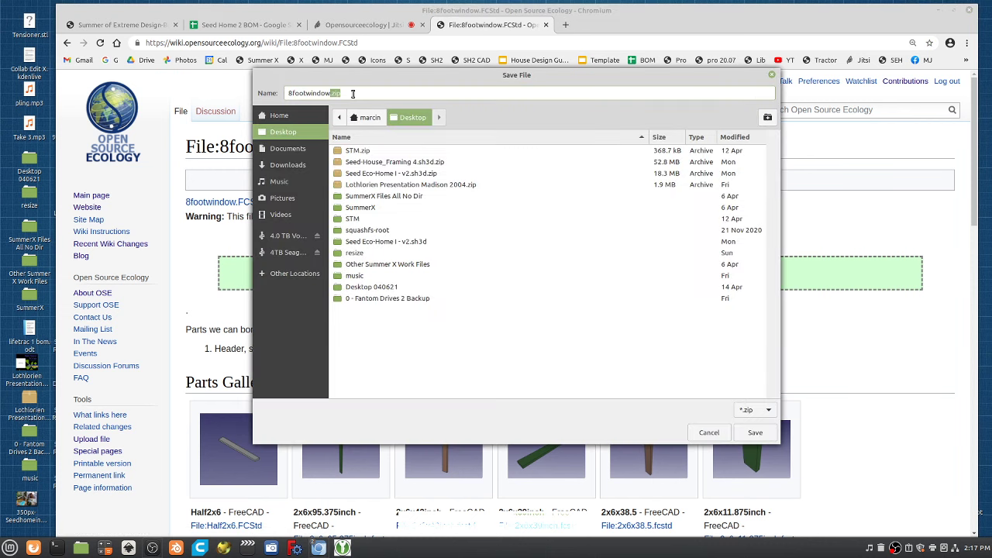
key(Return)
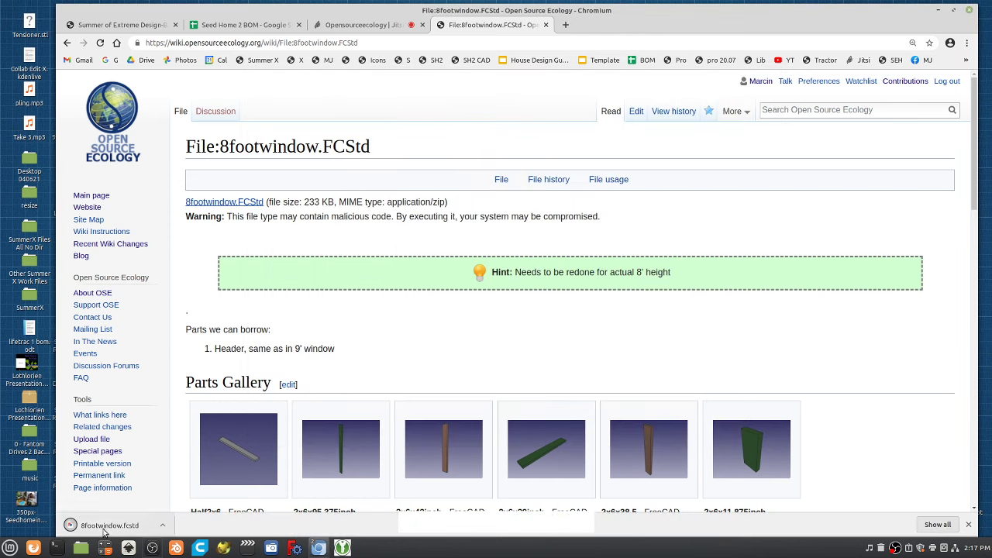
click(10, 548)
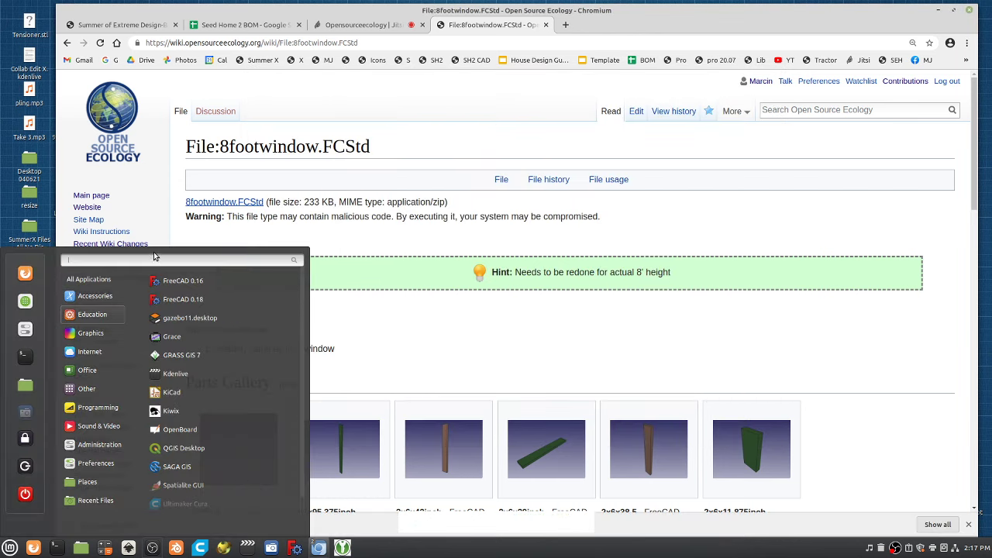
Launch FreeCAD 0.16, open 8footwindow.fcstd, and orbit to a near-front view of the window.
click(183, 283)
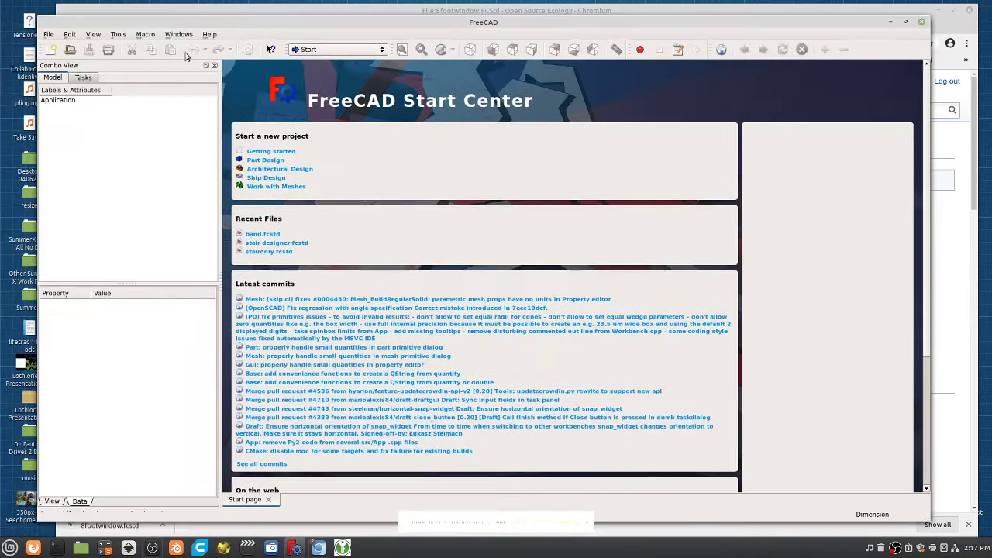
click(70, 49)
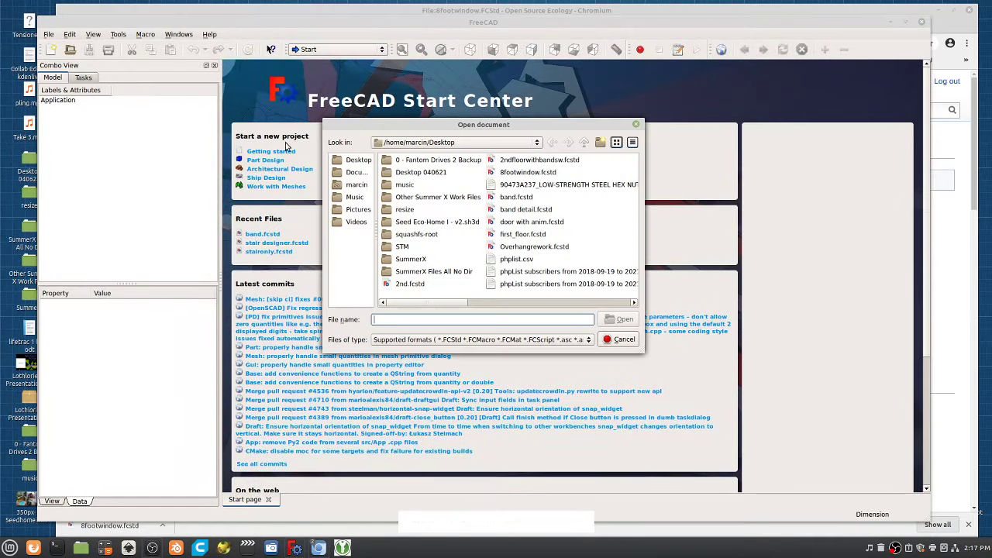
double_click(535, 175)
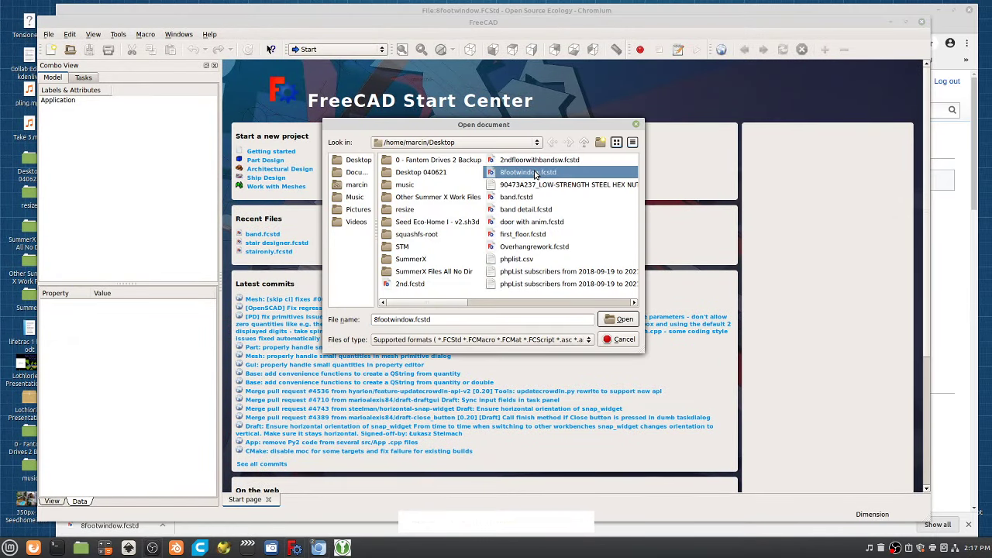
drag(726, 258, 724, 306)
Orbit and zoom along the window frame and select two exterior trim pieces.
scroll(625, 268, down, 3)
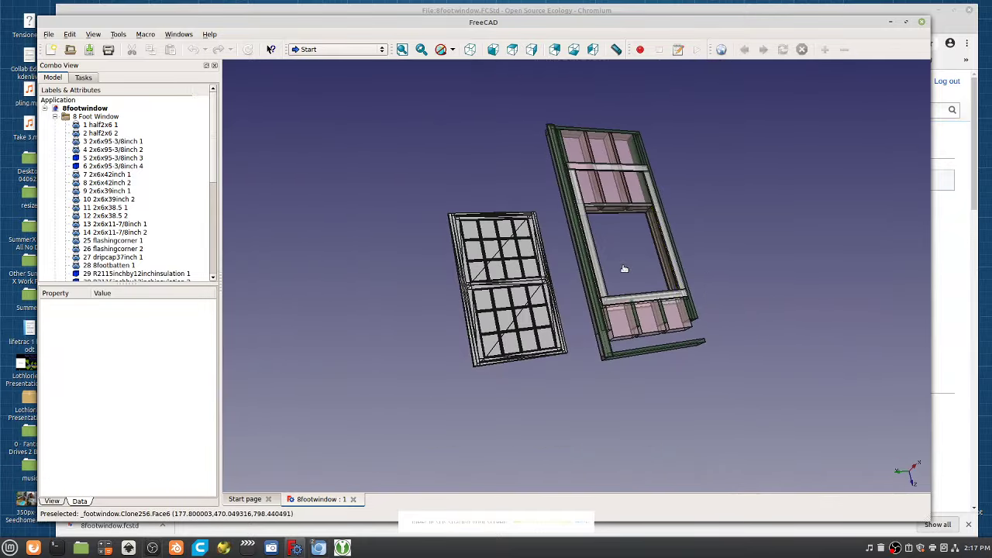
drag(624, 268, 582, 273)
scroll(706, 275, up, 5)
scroll(392, 237, down, 5)
scroll(392, 237, up, 6)
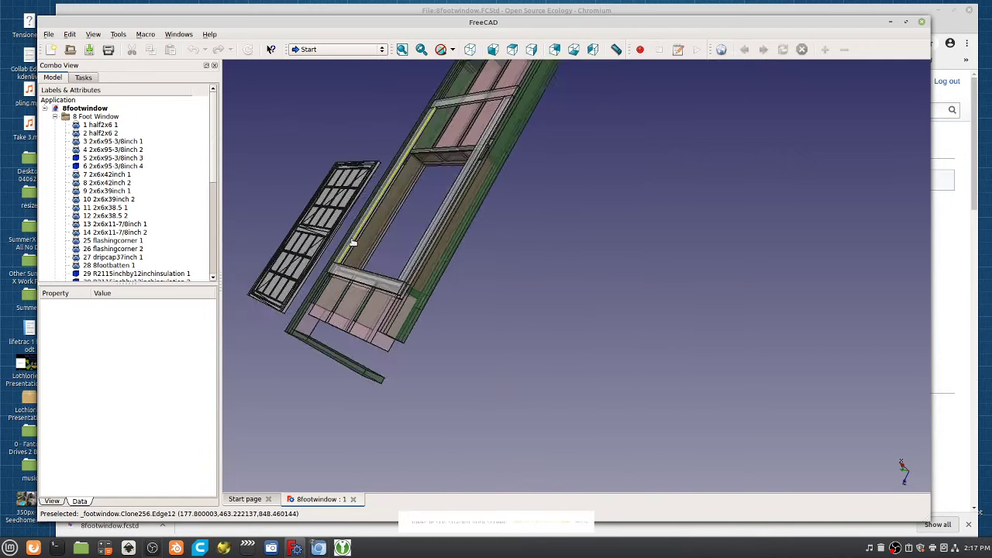
scroll(399, 259, down, 2)
scroll(412, 262, up, 4)
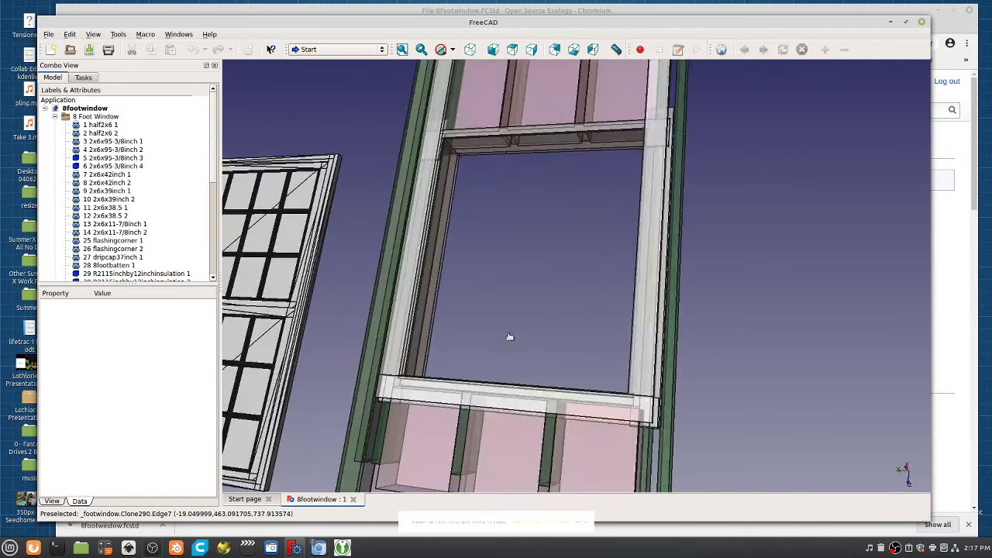
drag(510, 339, 612, 294)
click(612, 295)
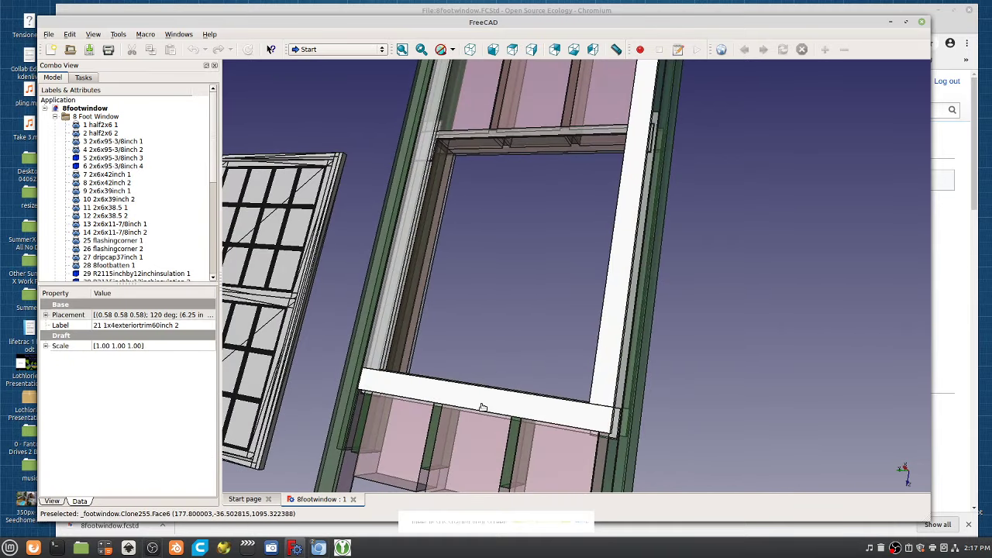
click(380, 318)
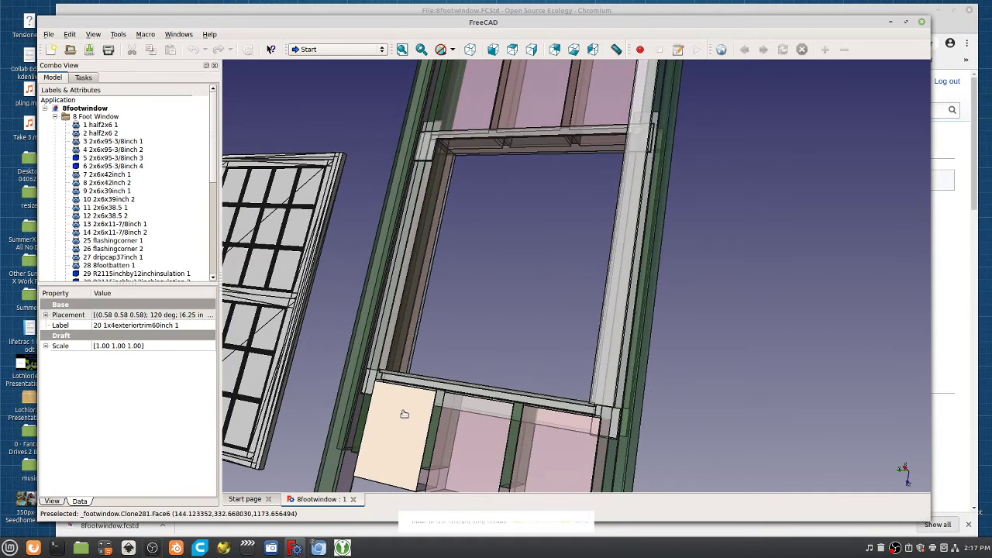
Hide the three insulation panels below the sill and short stud 14 2x6x11-7/8inch 2.
click(404, 414)
key(space)
click(465, 437)
key(space)
click(525, 450)
key(space)
click(509, 450)
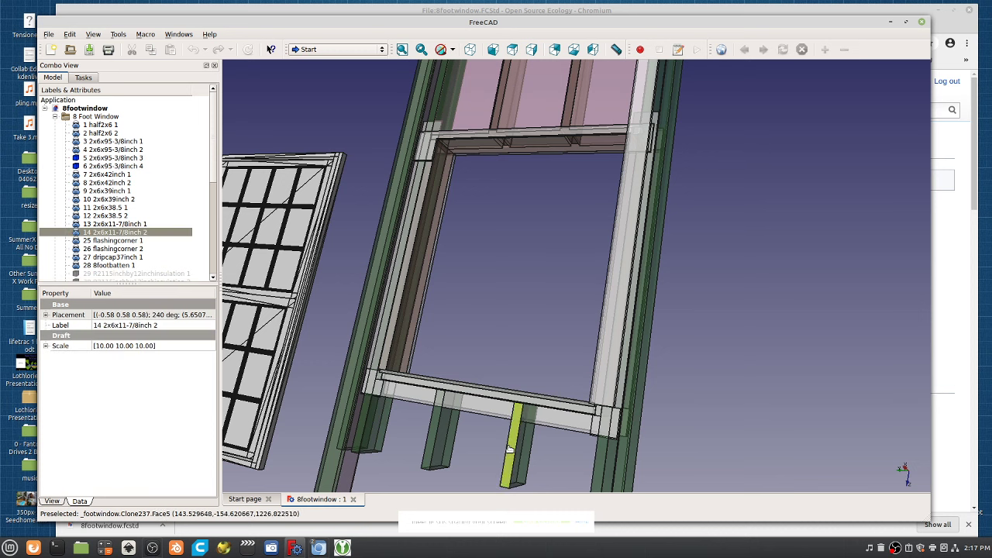
key(space)
Select sill piece 38 4inchSAWP44inch 1 and hide member 9 2x6x39inch 1.
click(490, 405)
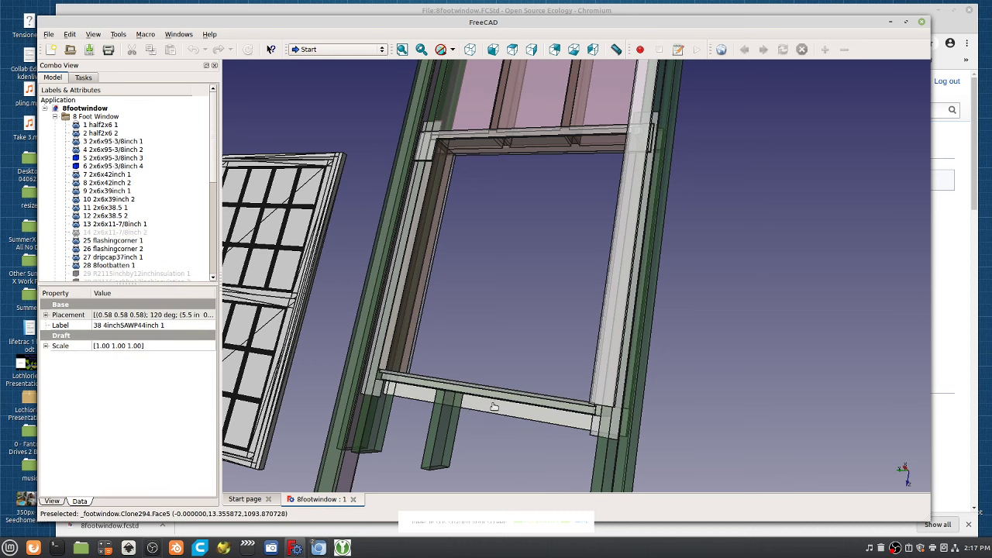
scroll(496, 415, up, 5)
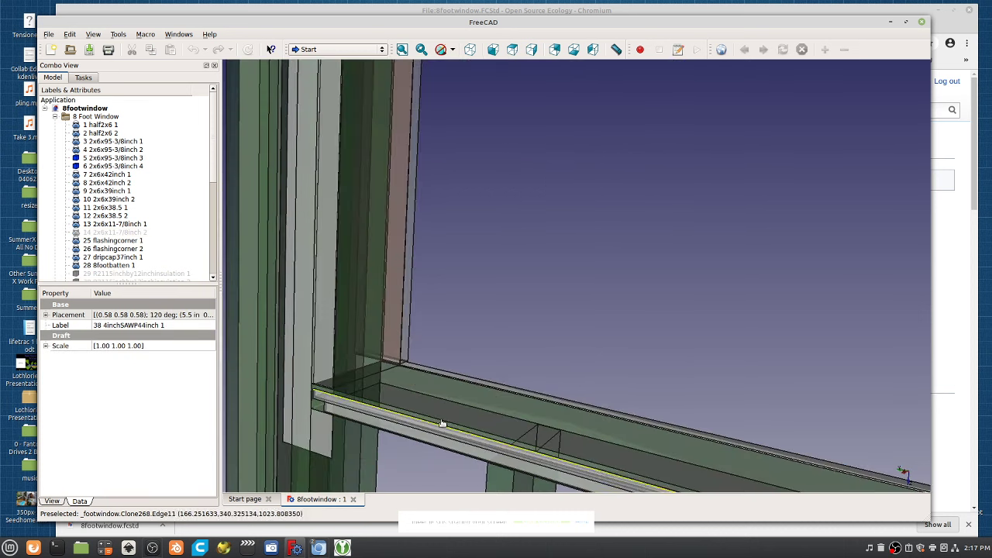
scroll(442, 423, up, 2)
click(339, 374)
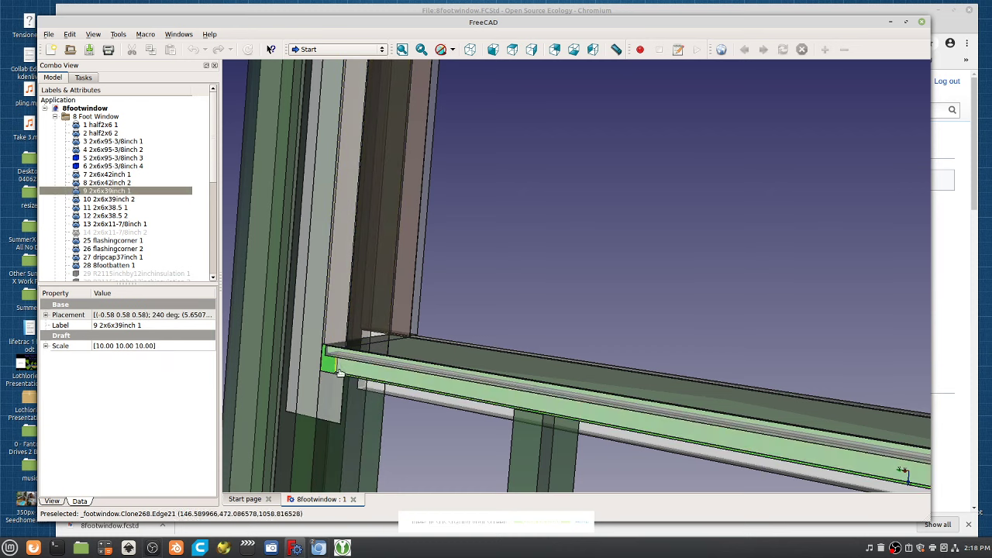
key(space)
scroll(467, 225, down, 3)
scroll(479, 169, up, 3)
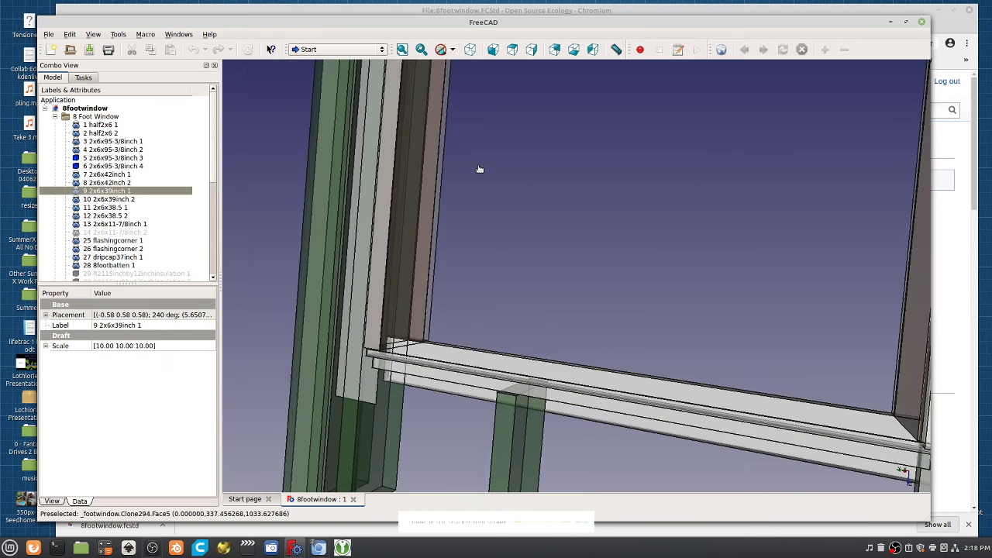
Select interior trim 45 1x4interiortrim44inch 2 and hide beam 10 2x6x39inch 2.
drag(479, 169, 520, 186)
click(596, 211)
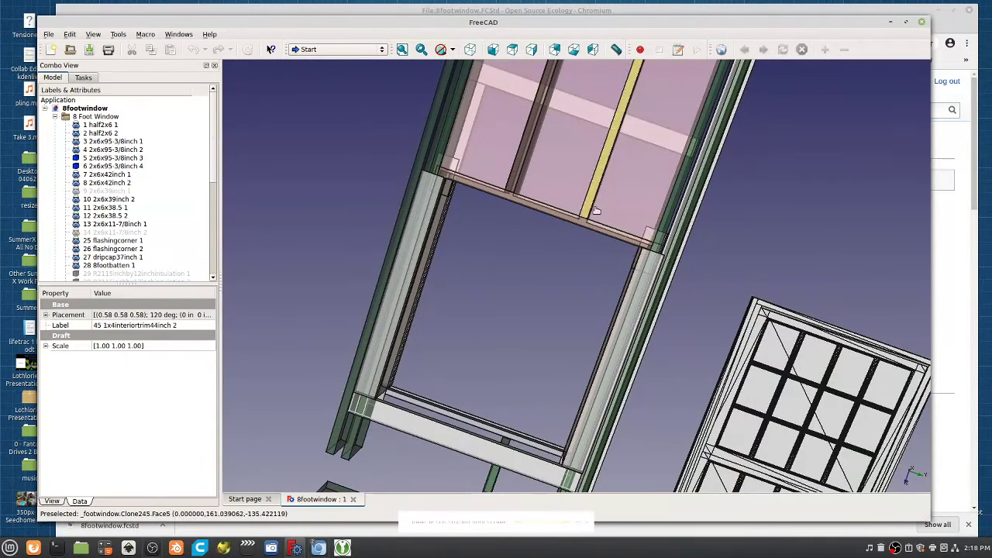
scroll(535, 208, up, 5)
click(544, 219)
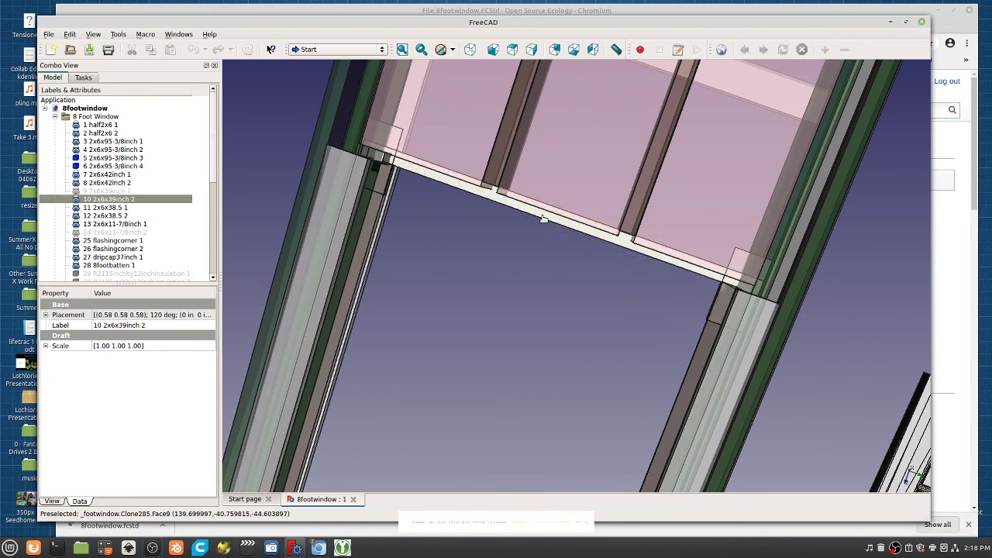
key(space)
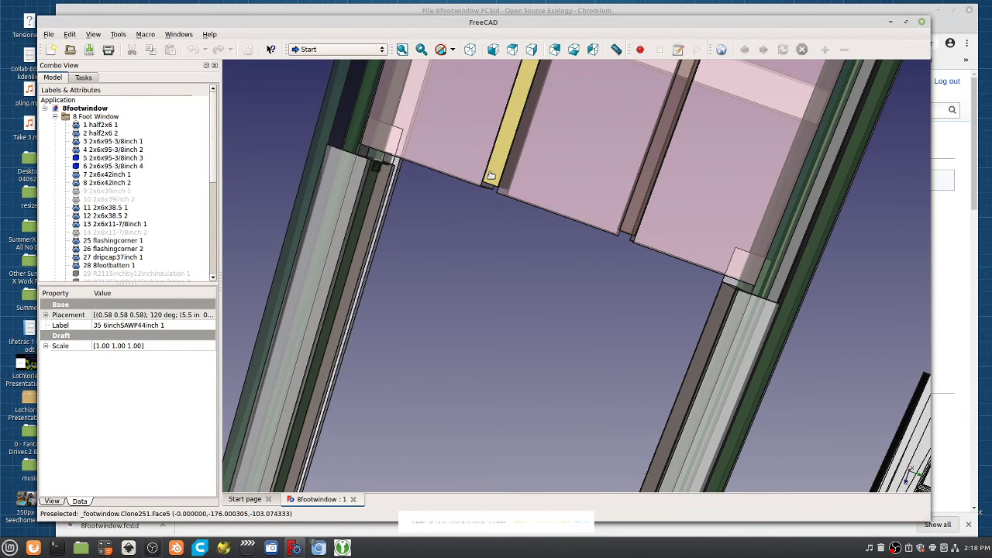
scroll(536, 263, down, 8)
Orbit the frame to a new angle and hide the right pink insulation panel.
drag(520, 272, 564, 324)
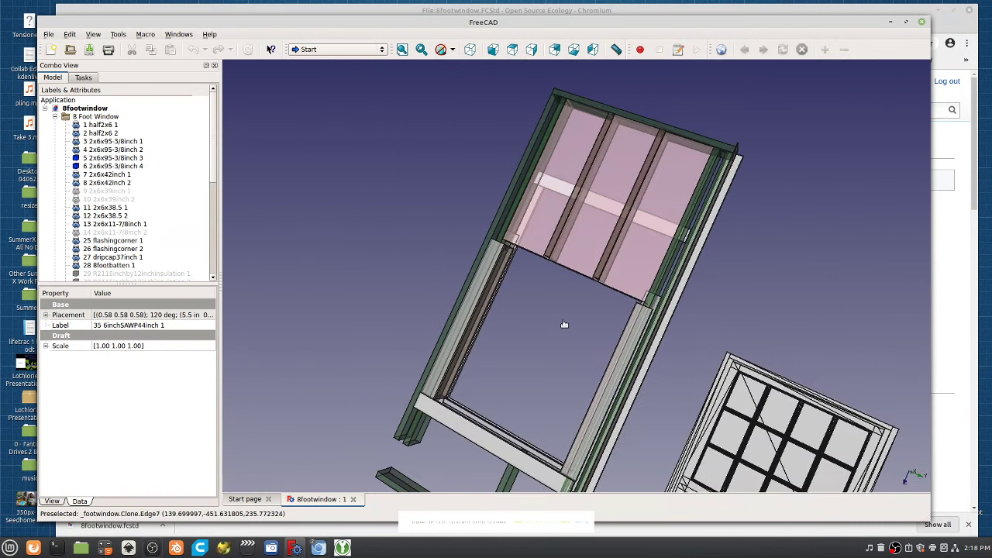
scroll(564, 324, down, 3)
scroll(147, 153, down, 3)
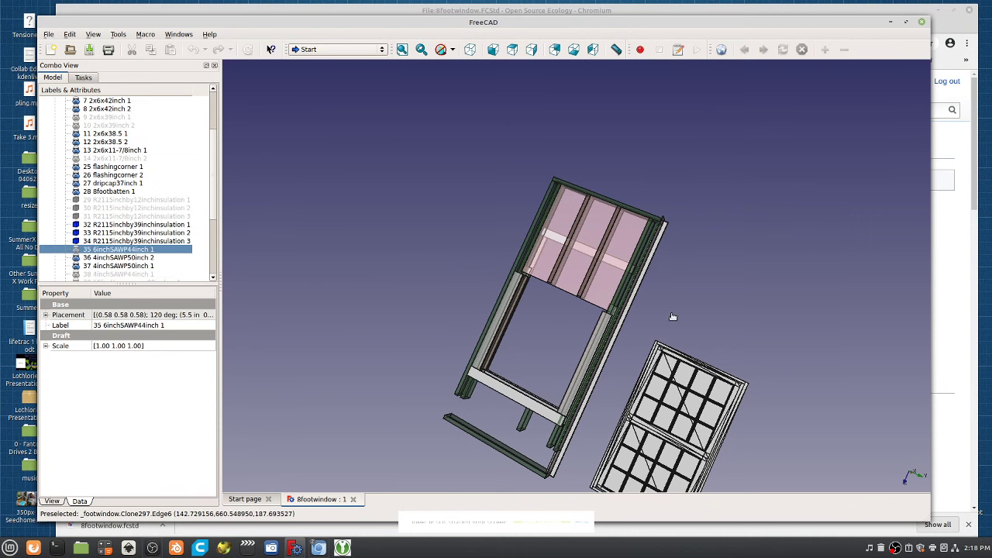
drag(674, 317, 604, 272)
click(607, 282)
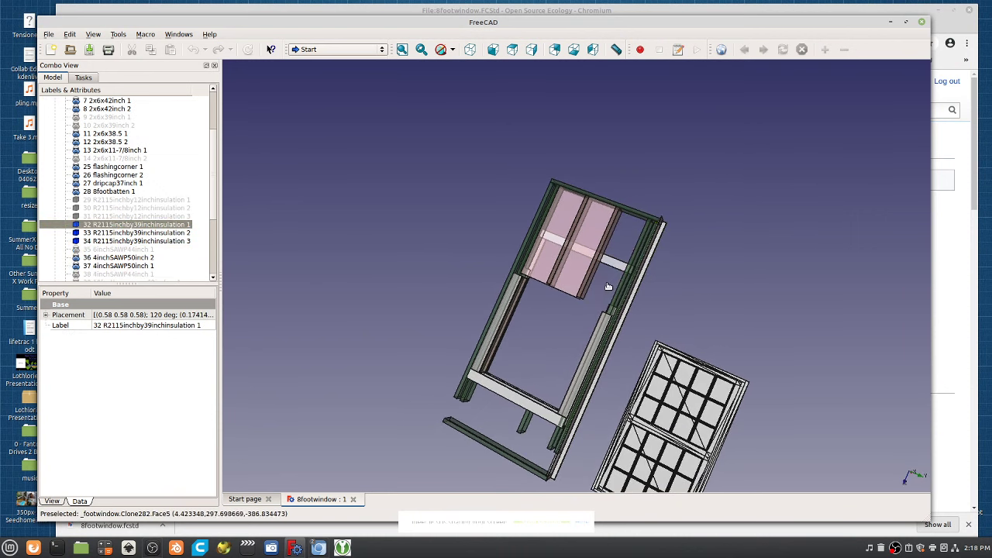
key(space)
Select frame member 3 2x6x95-3/8inch 1, turn the assembly upright front-on, and maximize FreeCAD.
click(617, 295)
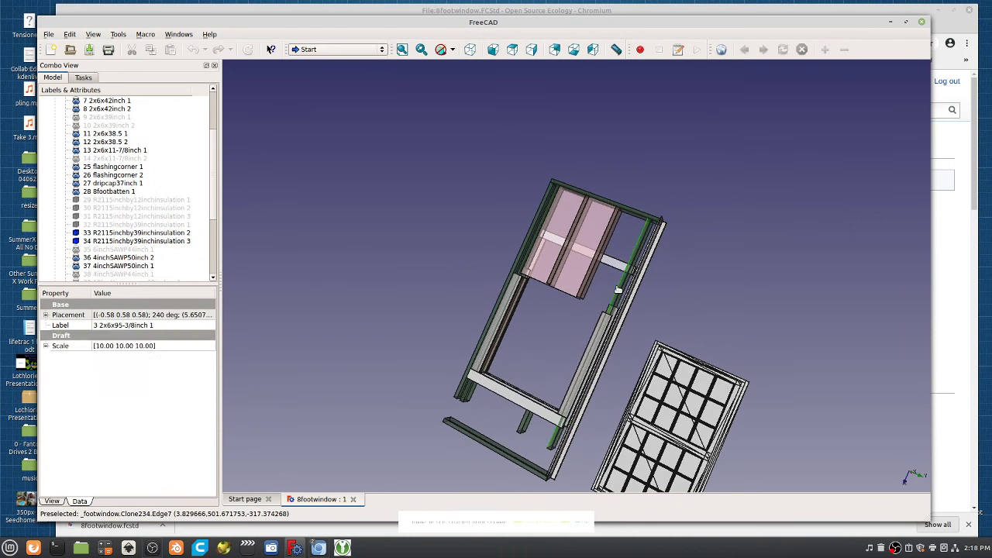
drag(617, 295, 628, 271)
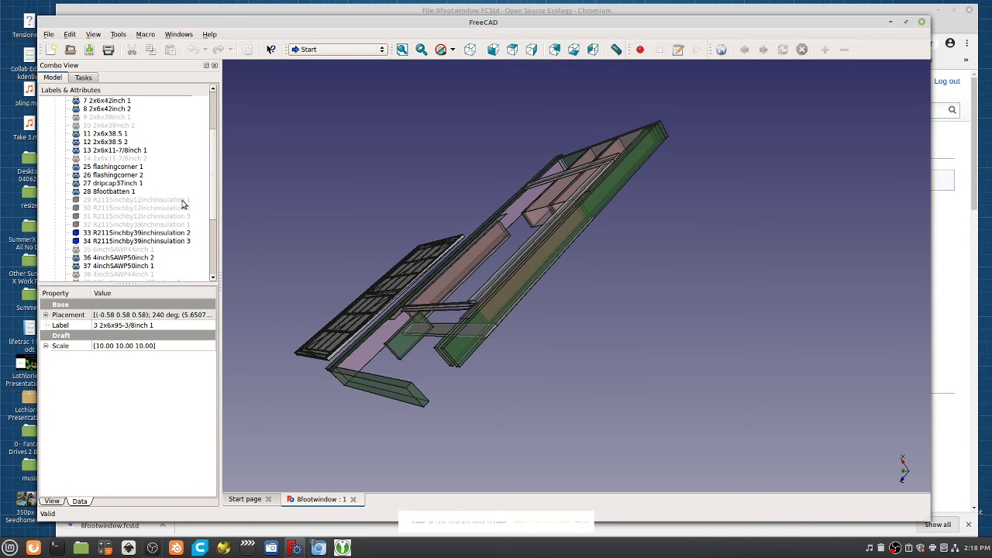
drag(397, 217, 499, 281)
scroll(523, 411, up, 2)
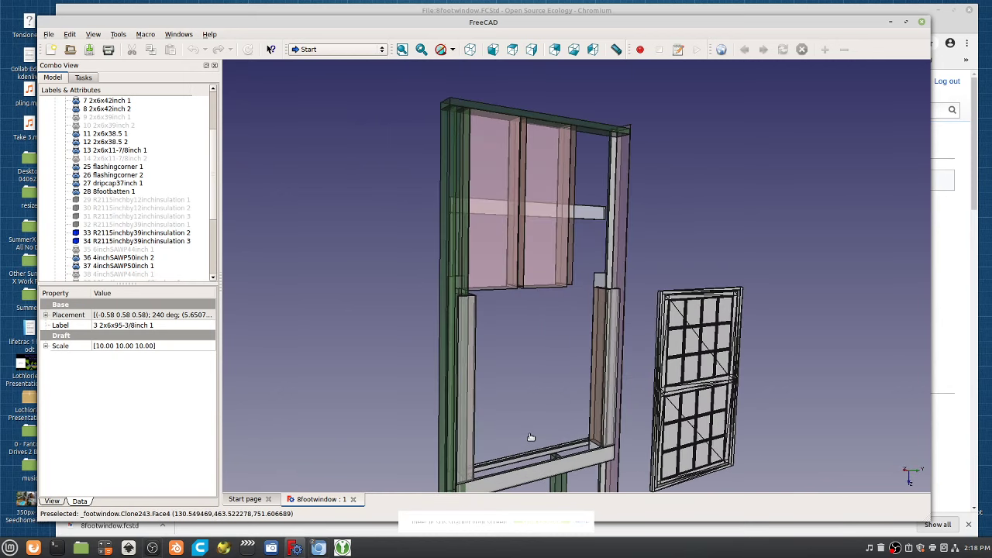
scroll(544, 409, up, 2)
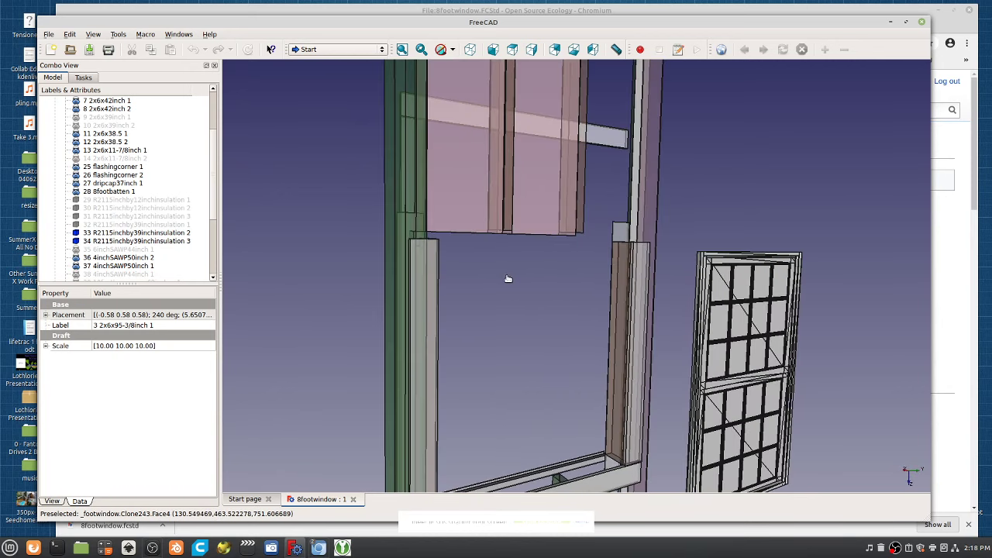
click(907, 23)
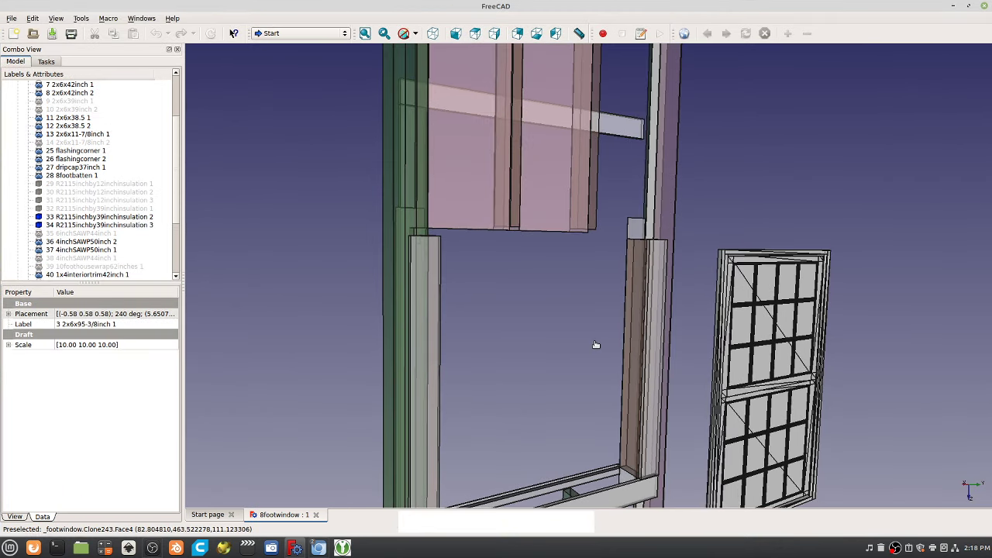
Tilt the frame to check a window molding board and the 2x6x38.5 1 stud, ending face-on.
scroll(601, 372, down, 2)
drag(602, 390, 524, 311)
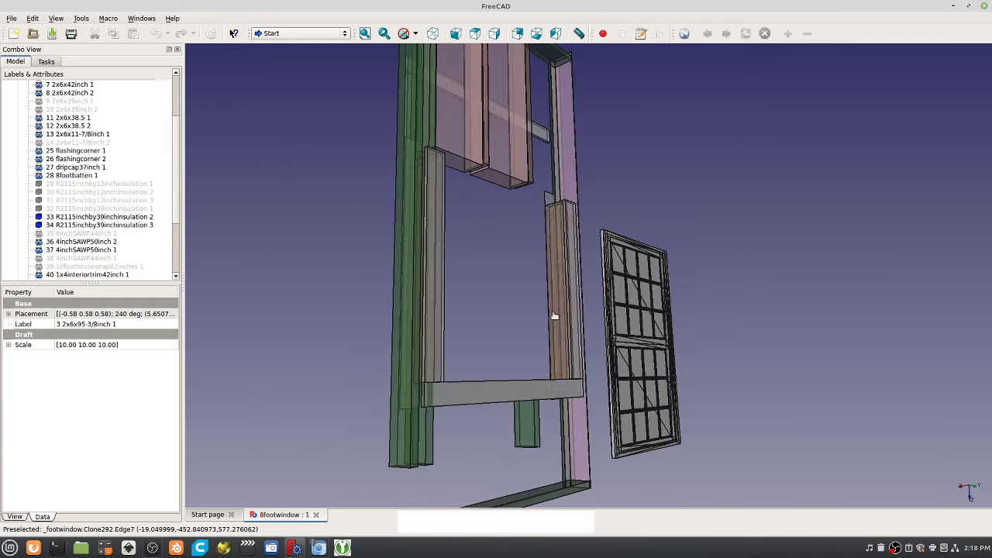
click(502, 394)
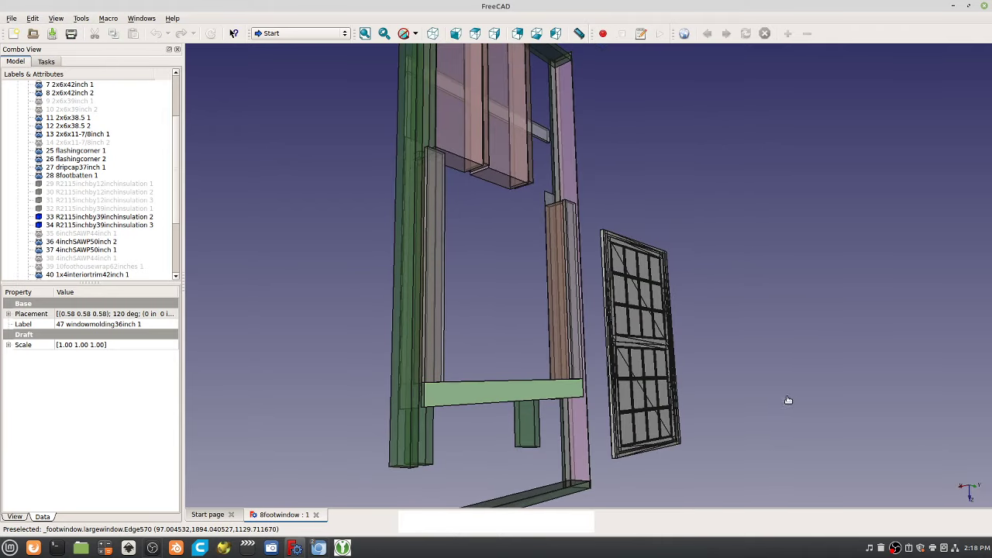
drag(788, 400, 463, 354)
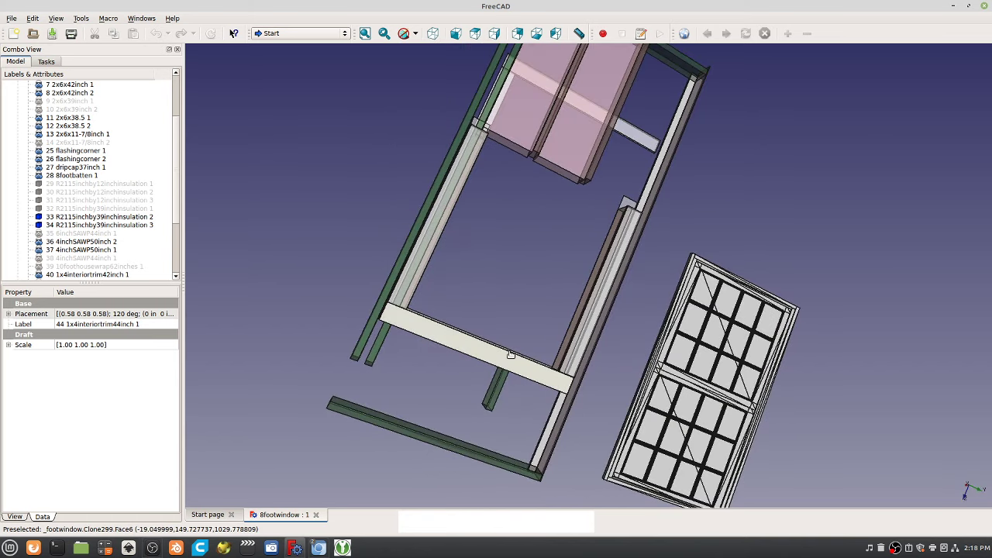
drag(514, 339, 321, 244)
click(68, 118)
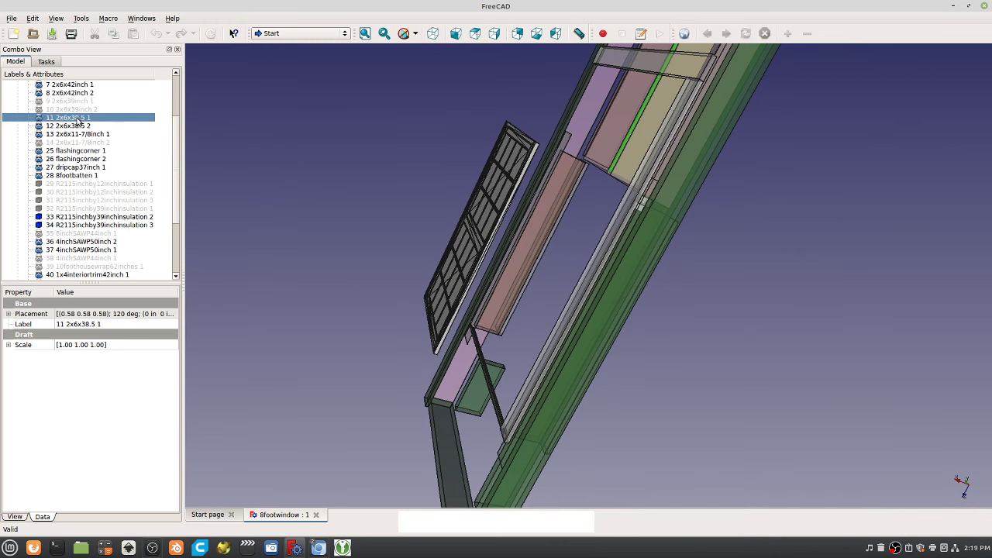
drag(527, 228, 684, 350)
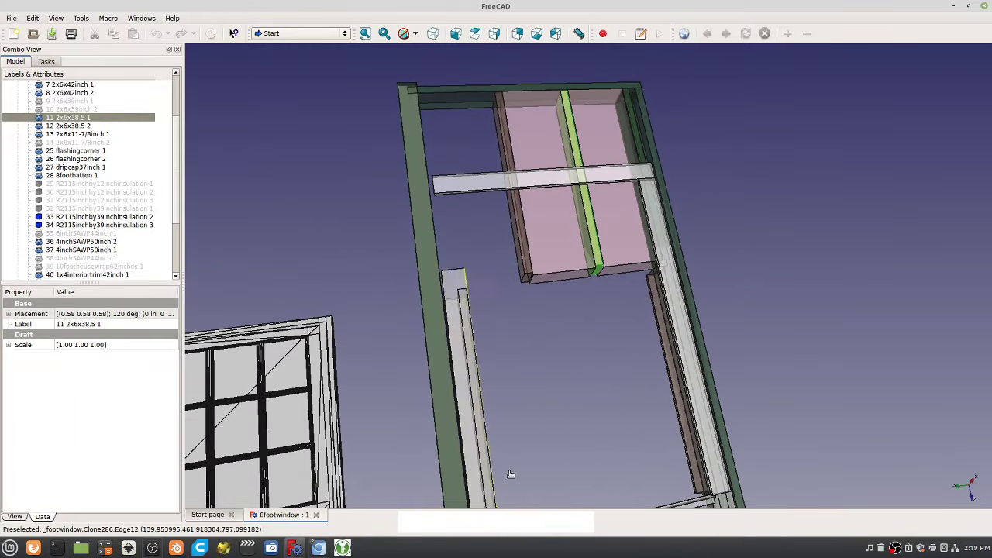
drag(496, 477, 400, 545)
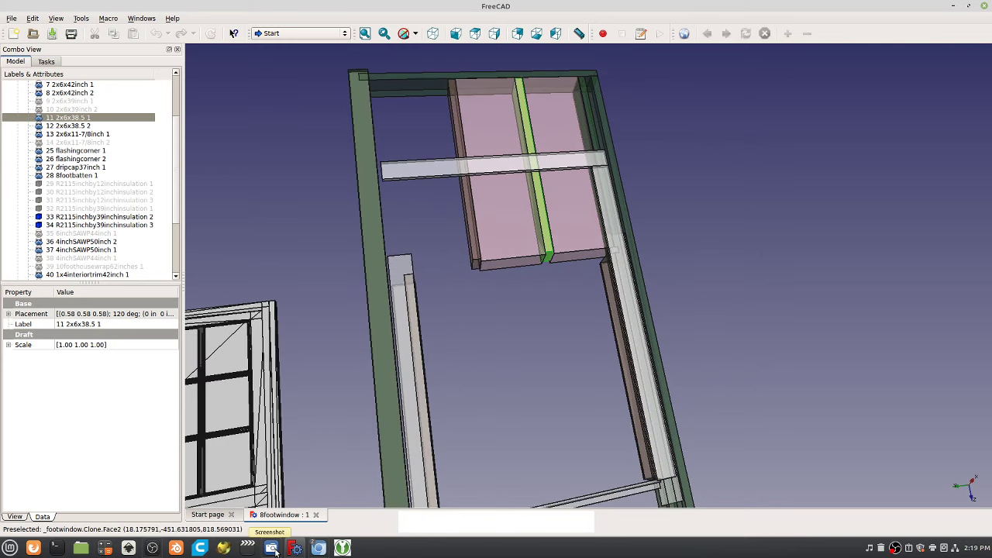
Select the 36 4inchSAWP50inch 2 board and rotate, zoom and pan in on it.
mouse_move(324, 548)
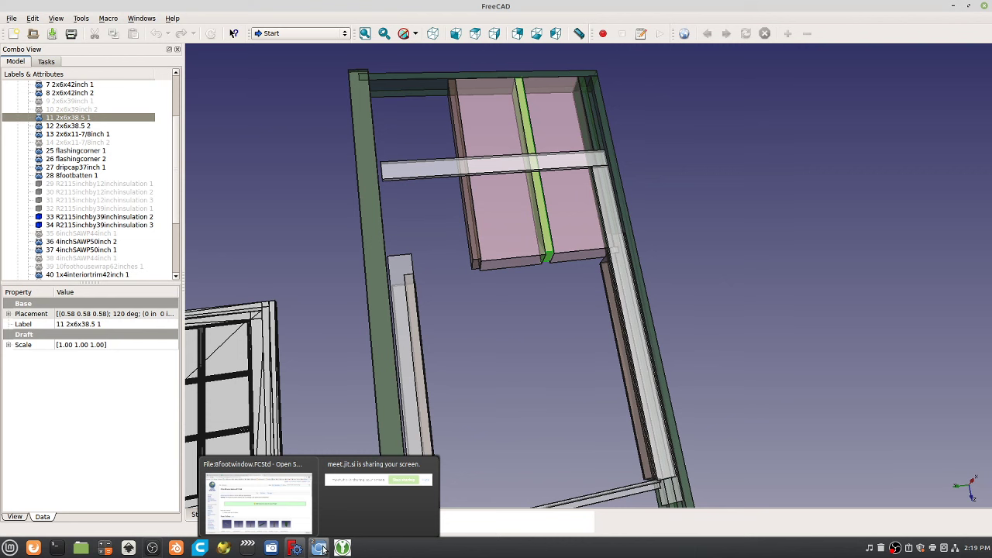
drag(548, 286, 459, 482)
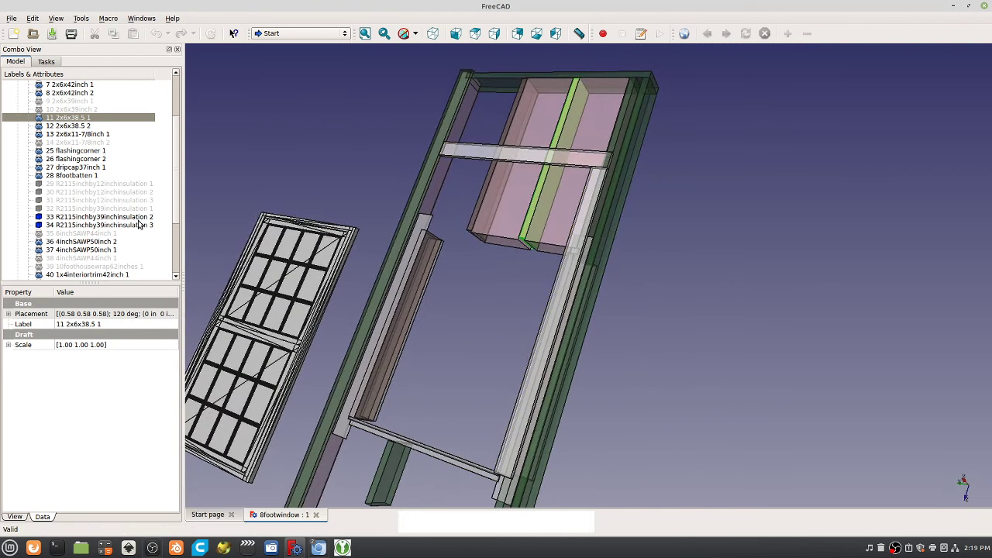
click(81, 241)
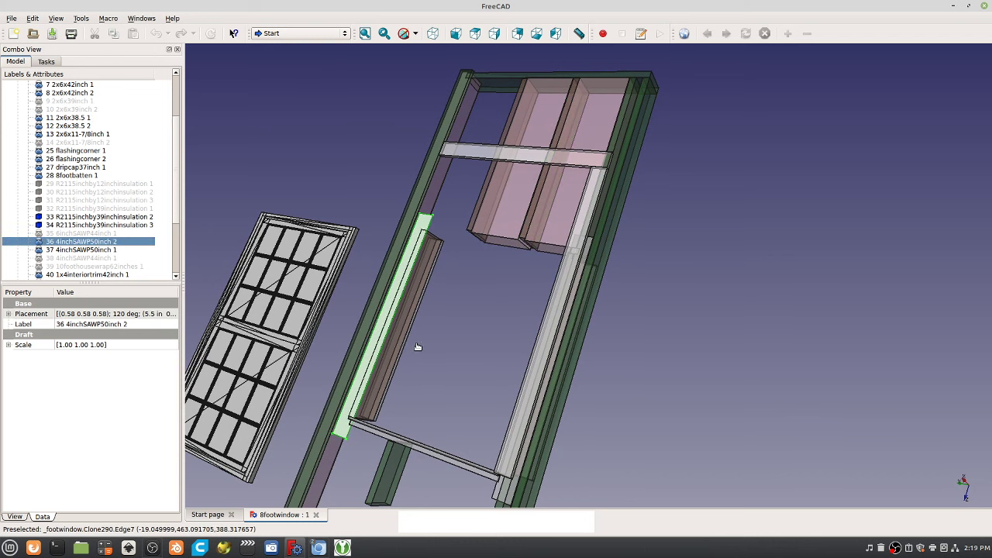
drag(416, 348, 437, 248)
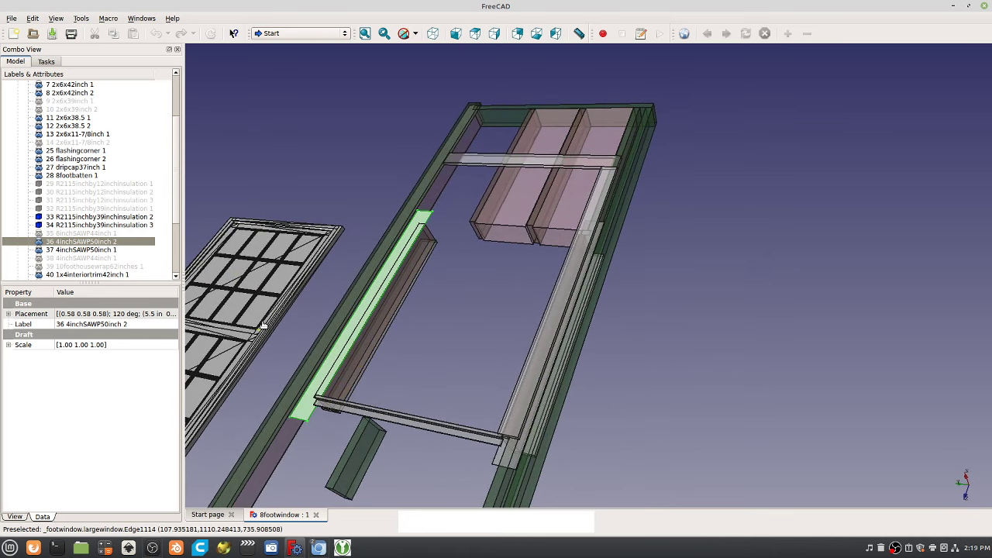
scroll(322, 323, up, 3)
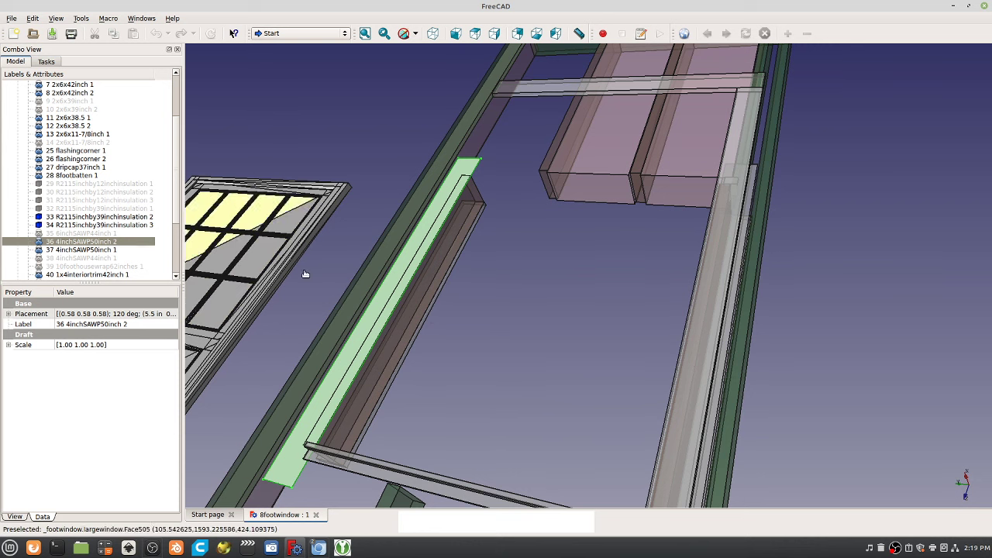
drag(406, 305, 441, 250)
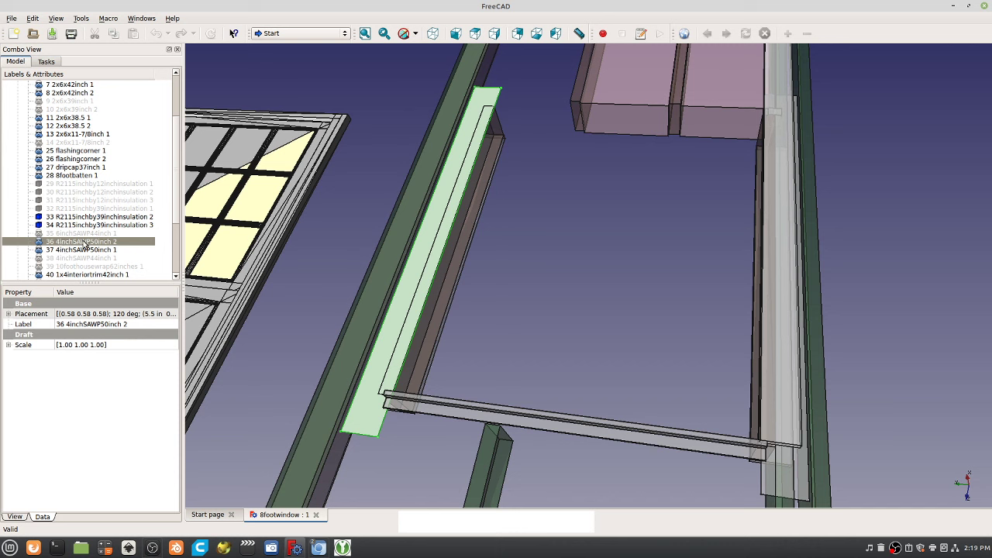
Bring up the Transform dragger on 4inchSAWP50inch 2, deselect it, and orbit around the handles.
double_click(86, 245)
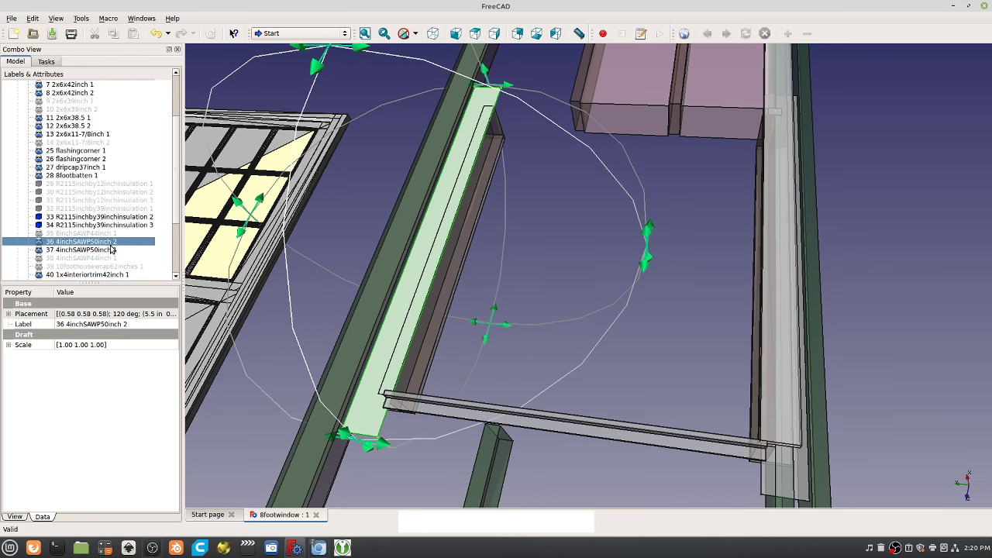
click(695, 389)
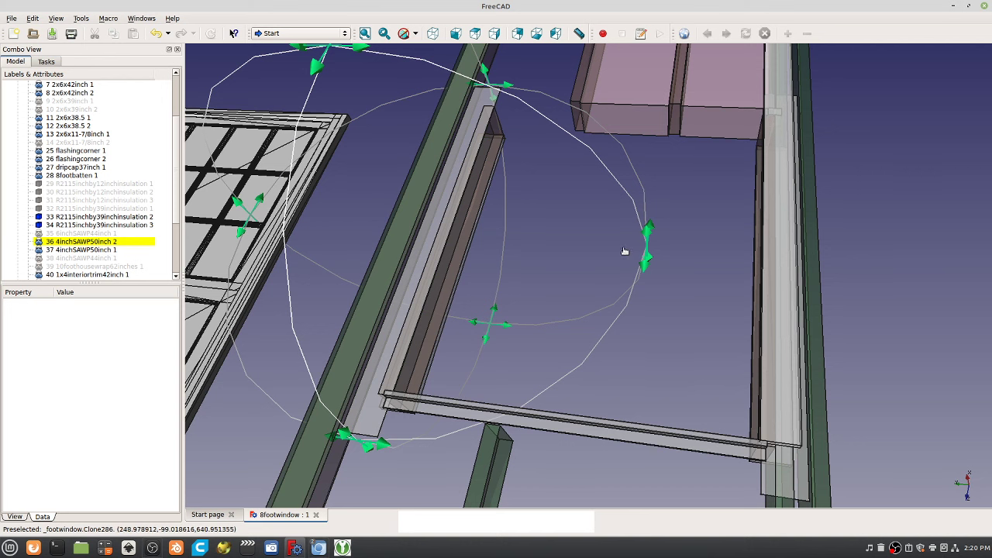
drag(847, 165, 815, 210)
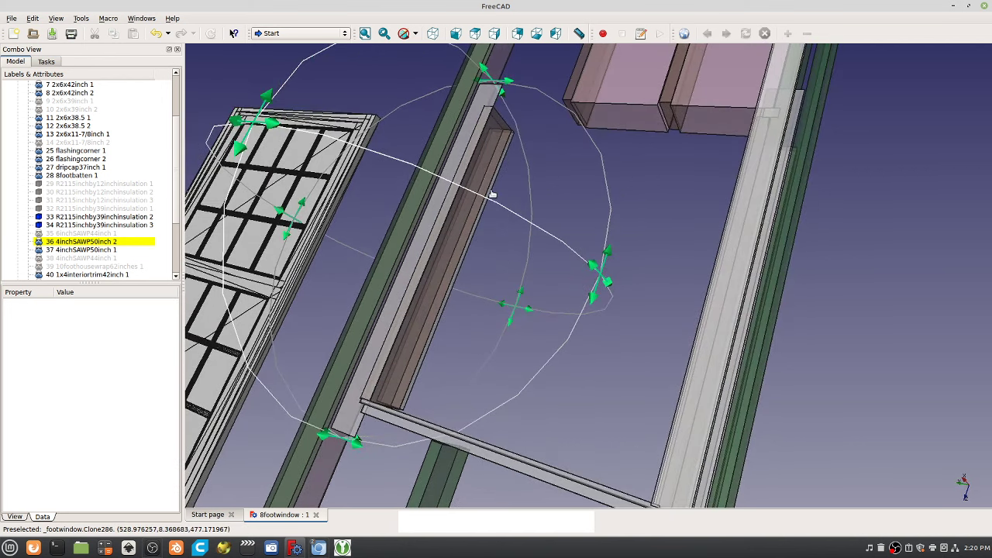
scroll(572, 241, up, 5)
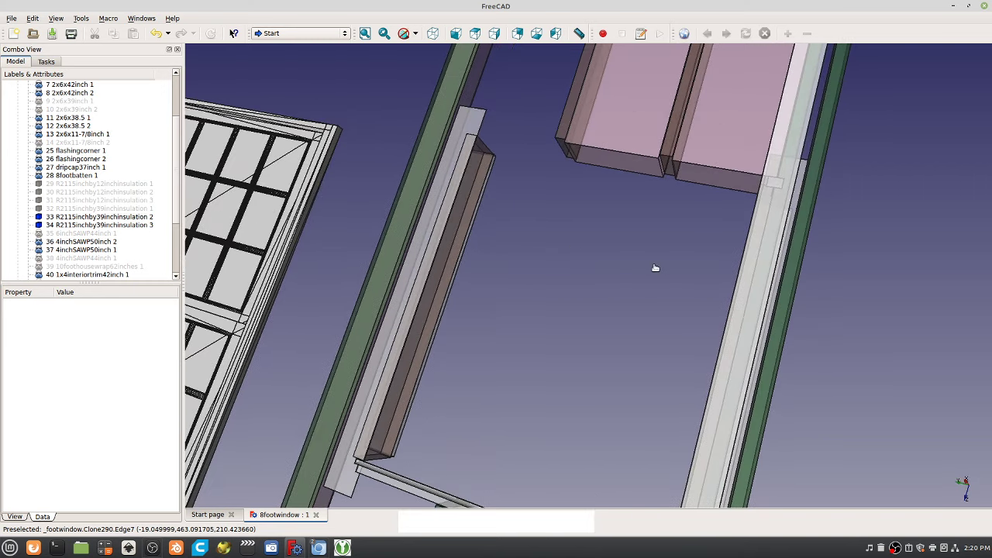
Select flashingcorner 1 and orbit and zoom out to view the whole window panel.
drag(655, 269, 537, 406)
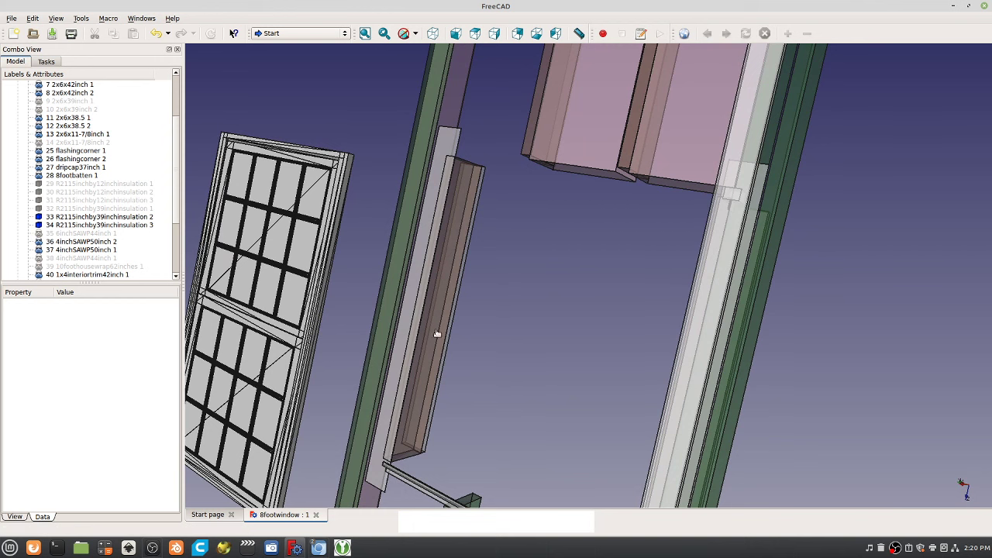
click(100, 155)
drag(566, 414, 543, 266)
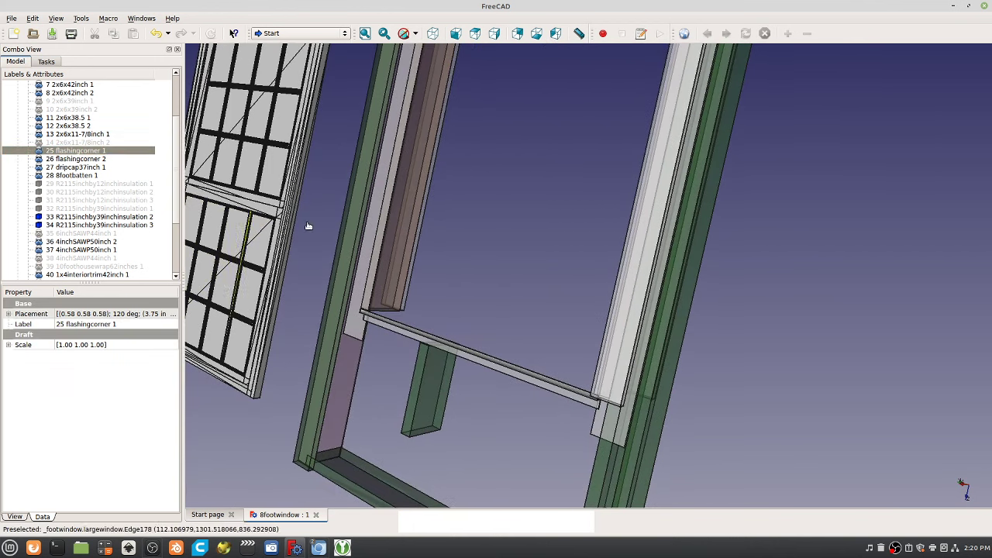
scroll(594, 287, down, 5)
drag(594, 288, 669, 285)
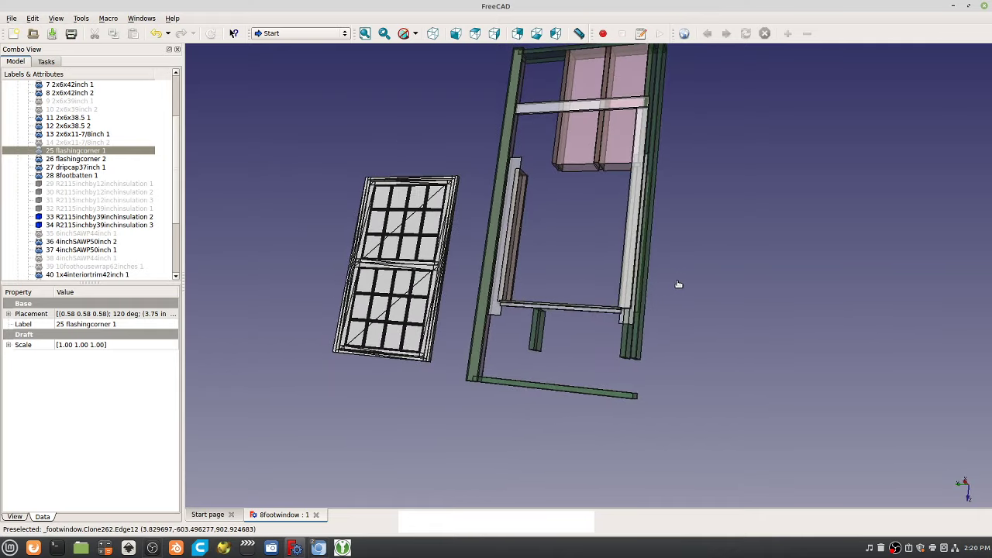
Bring Chromium forward, switch to the Jitsi Meet tab, and stop screen sharing.
click(321, 550)
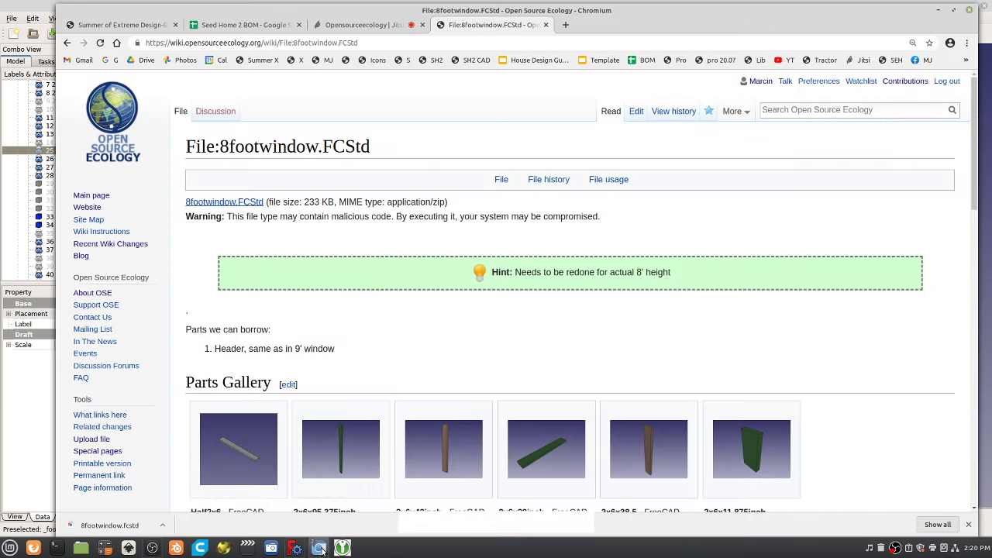
click(372, 30)
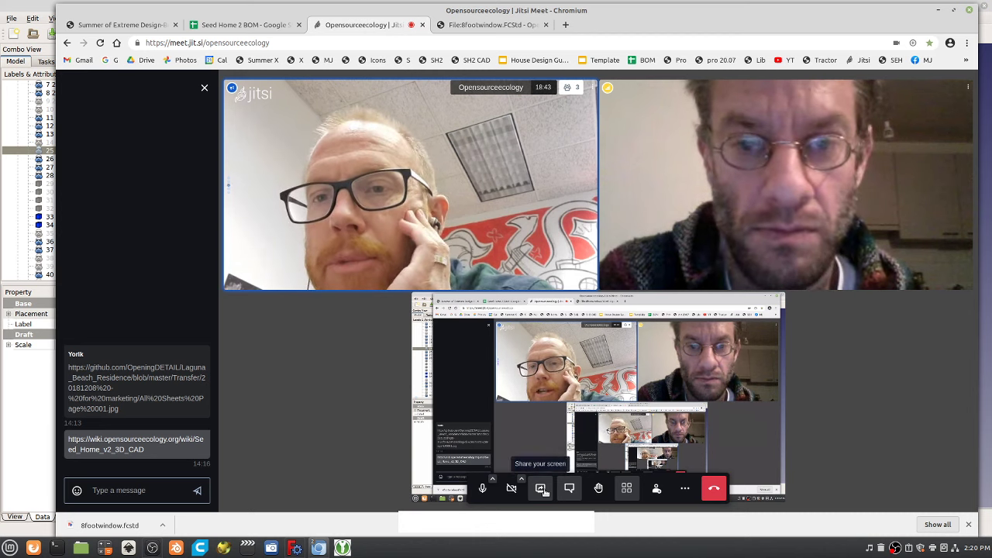
click(541, 489)
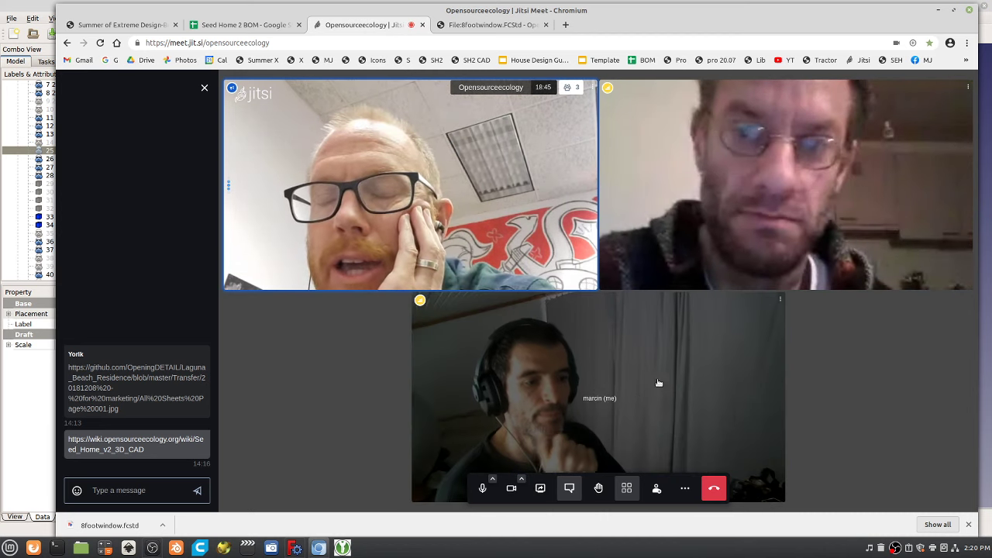
click(952, 11)
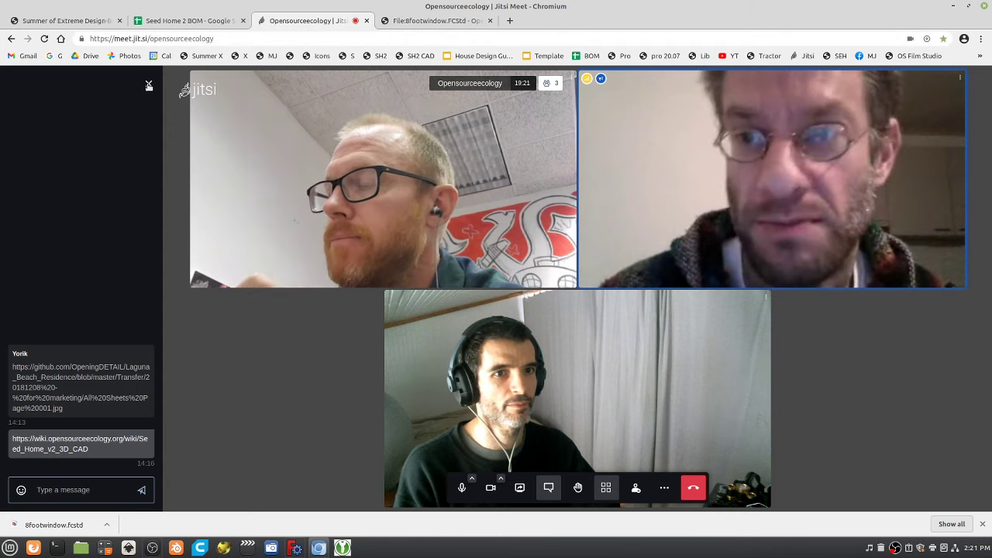
key(c)
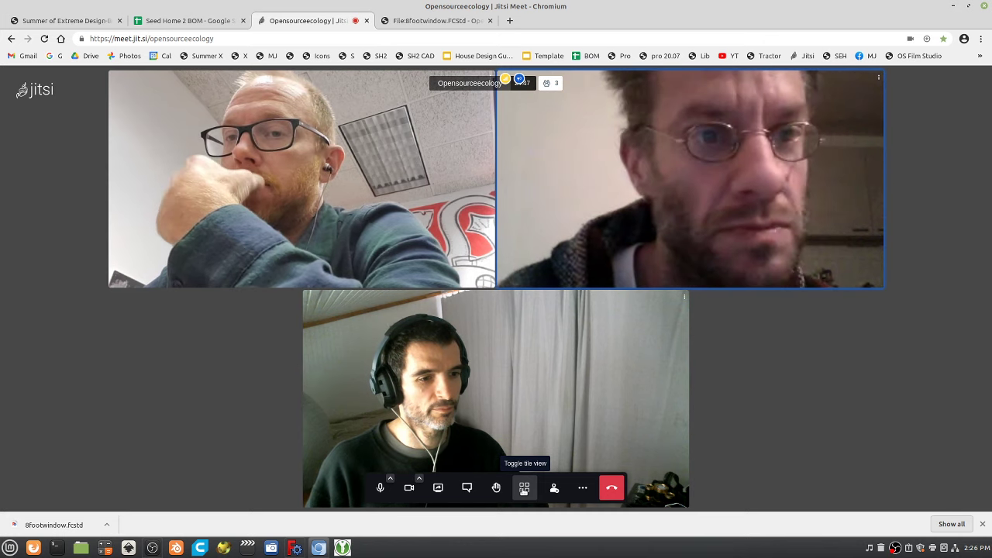
Toggle between stage and tile view, then enlarge the participant's shared FreeCAD screen.
click(525, 489)
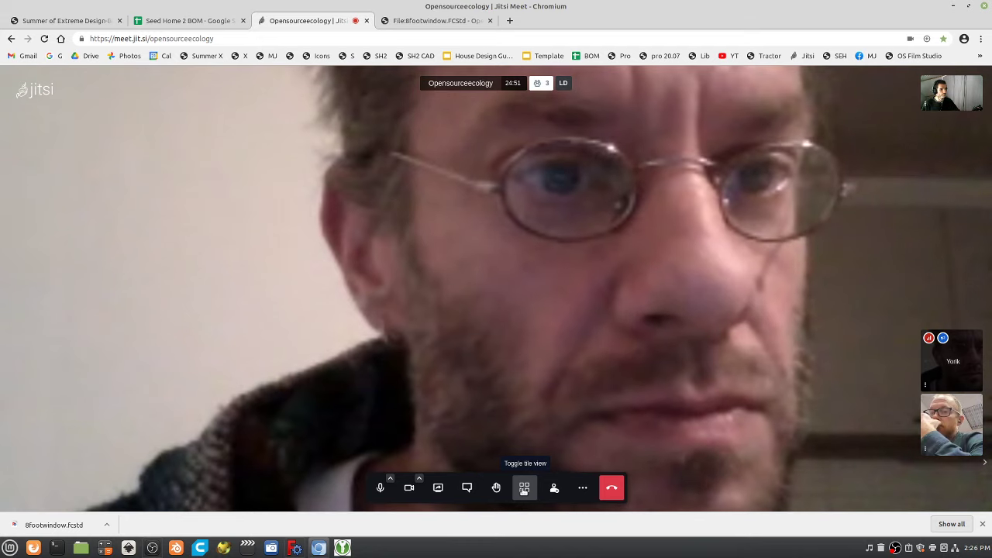
click(525, 489)
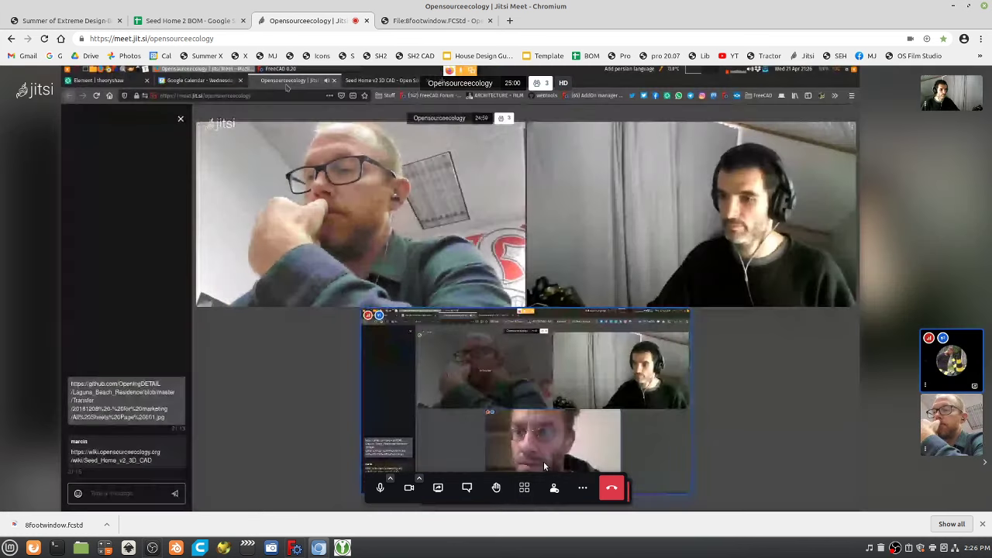
click(524, 488)
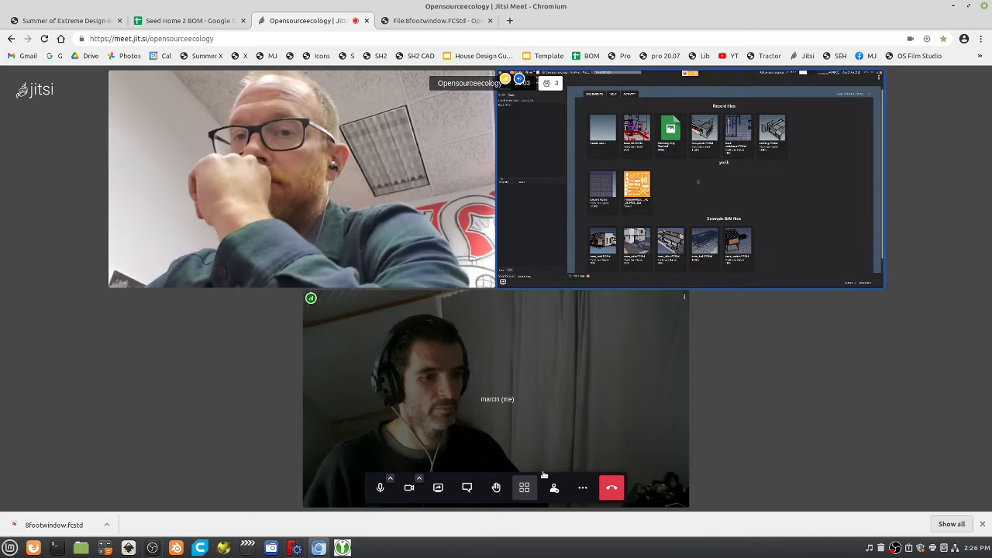
click(803, 236)
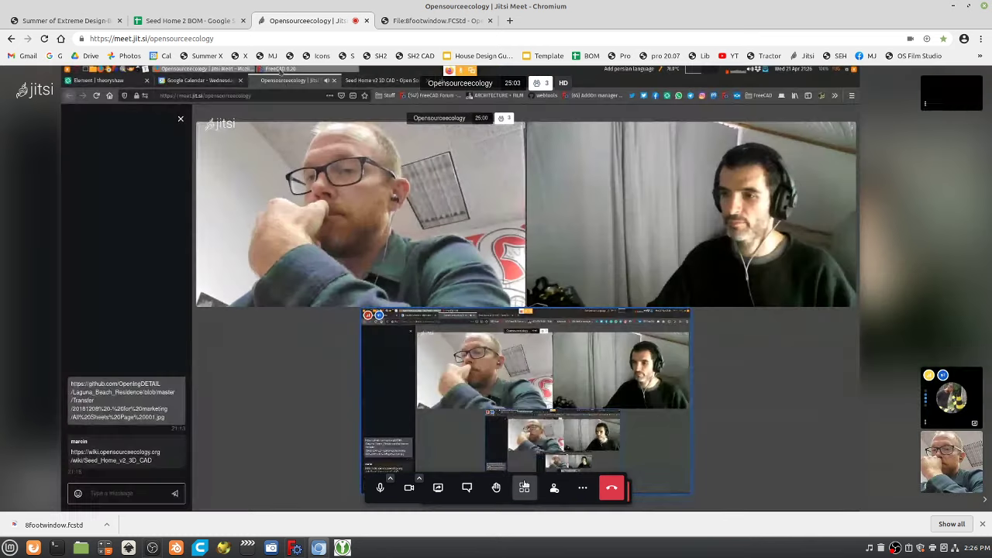
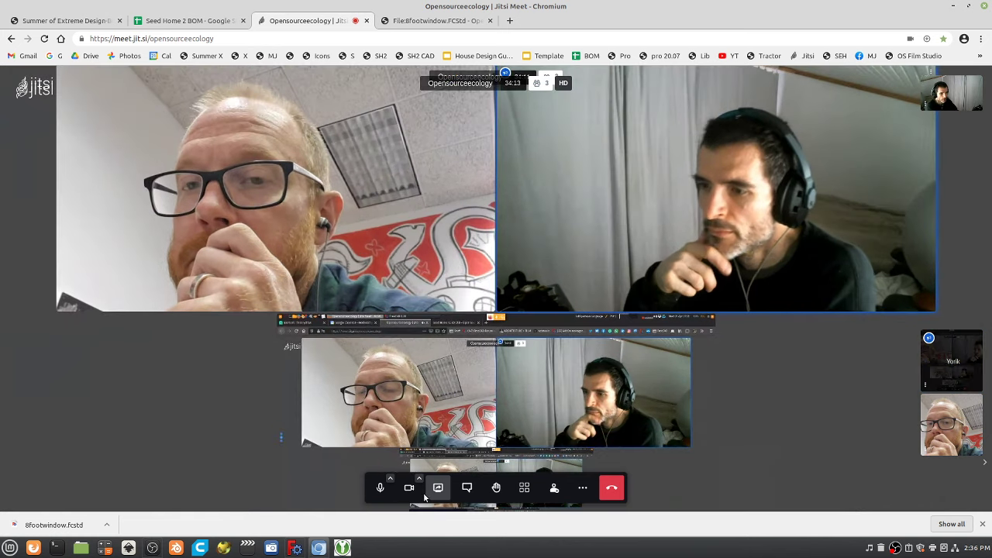
Stop the screen share and switch the call to tile view showing all three participants.
click(439, 488)
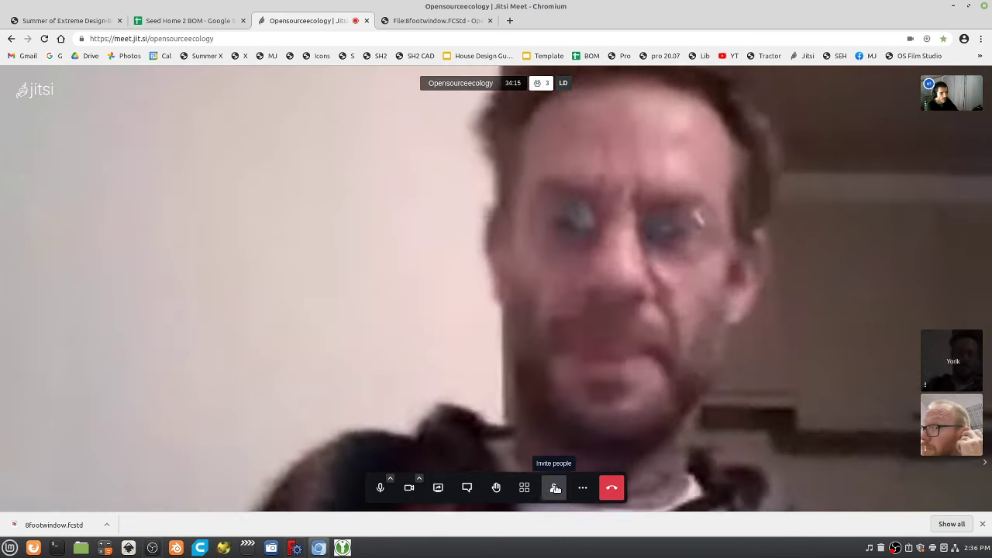
click(524, 489)
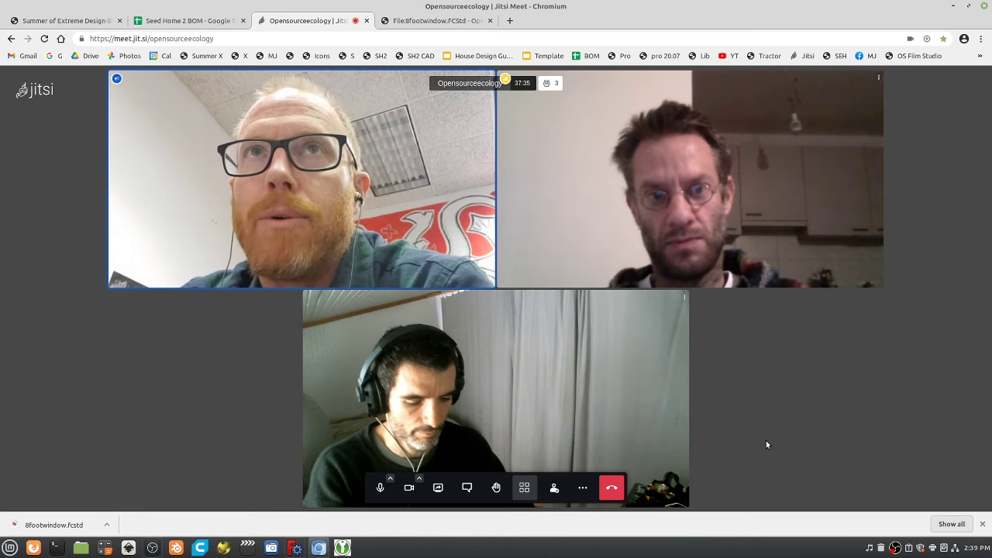
Load openingdesign.com in a new browser tab.
key(ctrl+t)
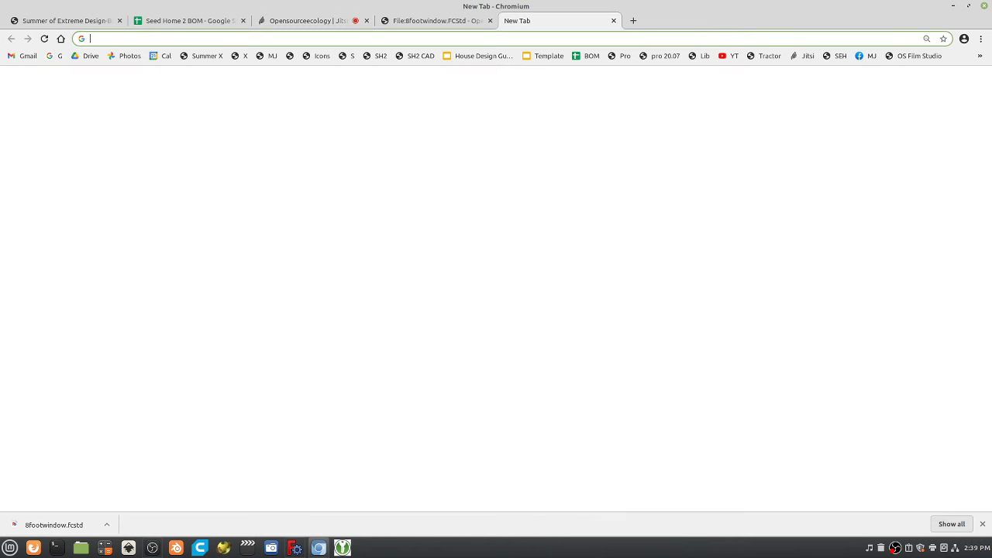
text(o)
key(BackSpace)
text(p)
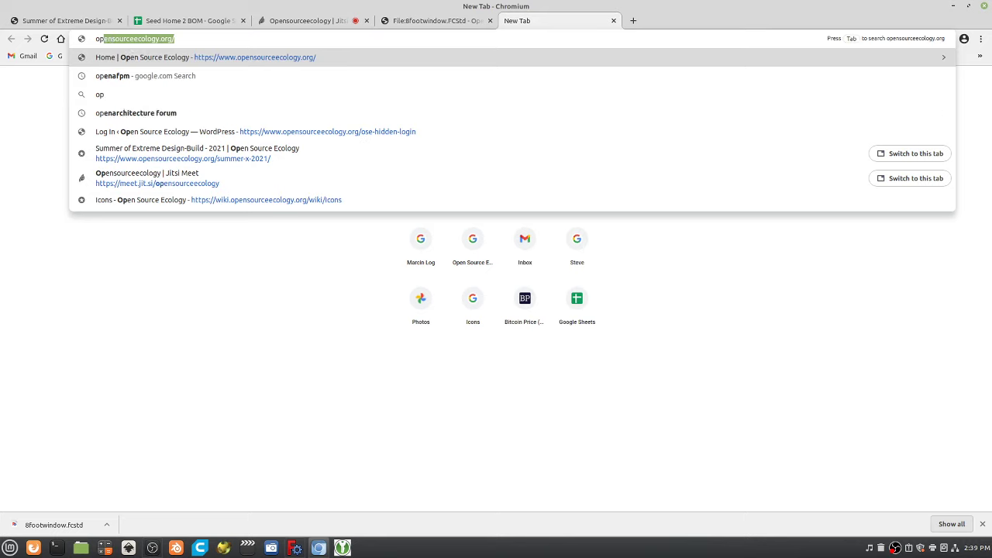
text(eningdesign.com)
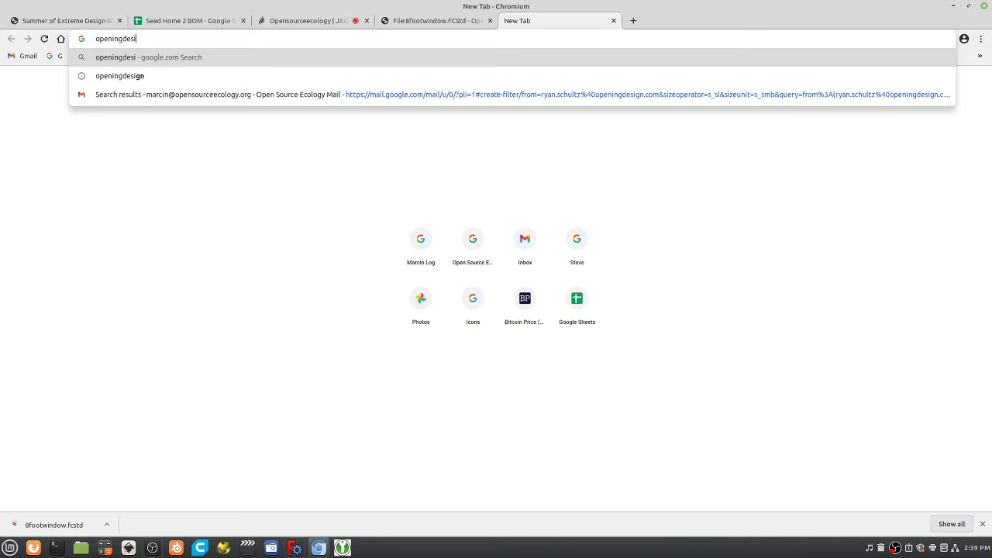
key(Return)
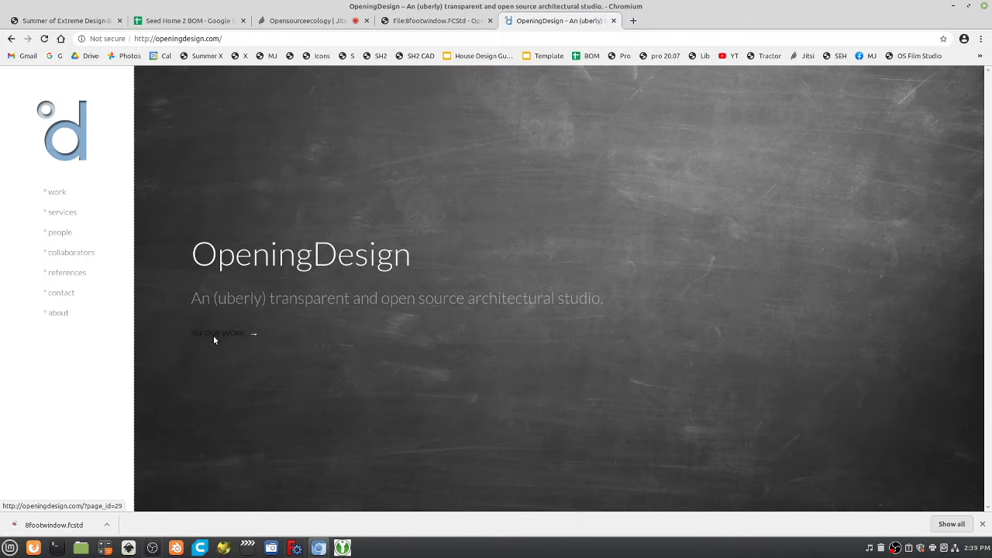
Browse the OpeningDesign gallery and references pages, then return to the portfolio grid.
click(215, 337)
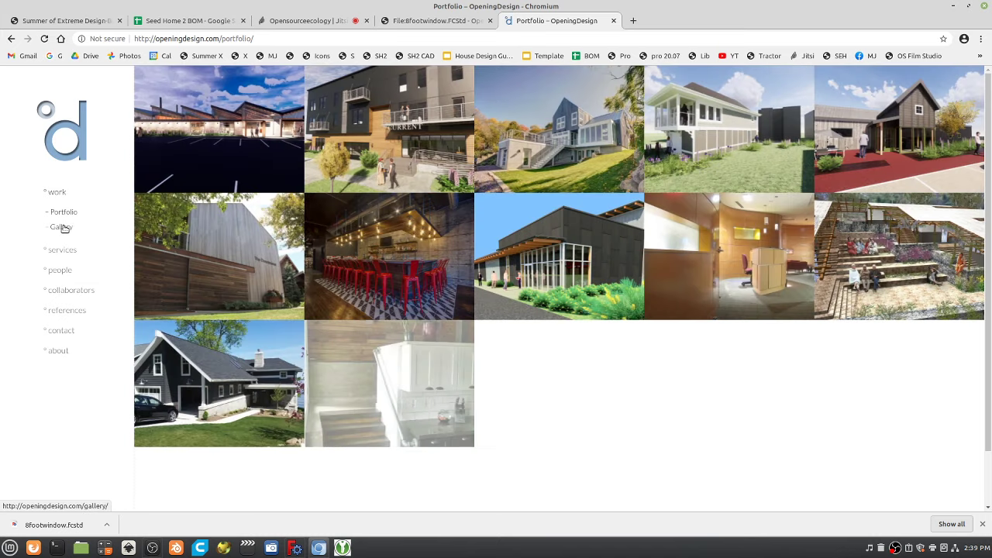
click(63, 228)
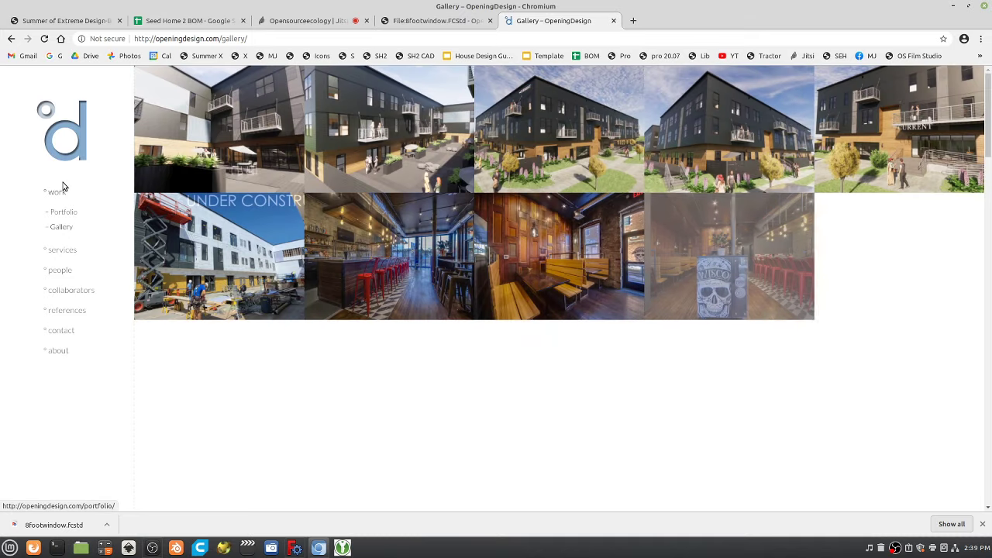
scroll(61, 363, down, 5)
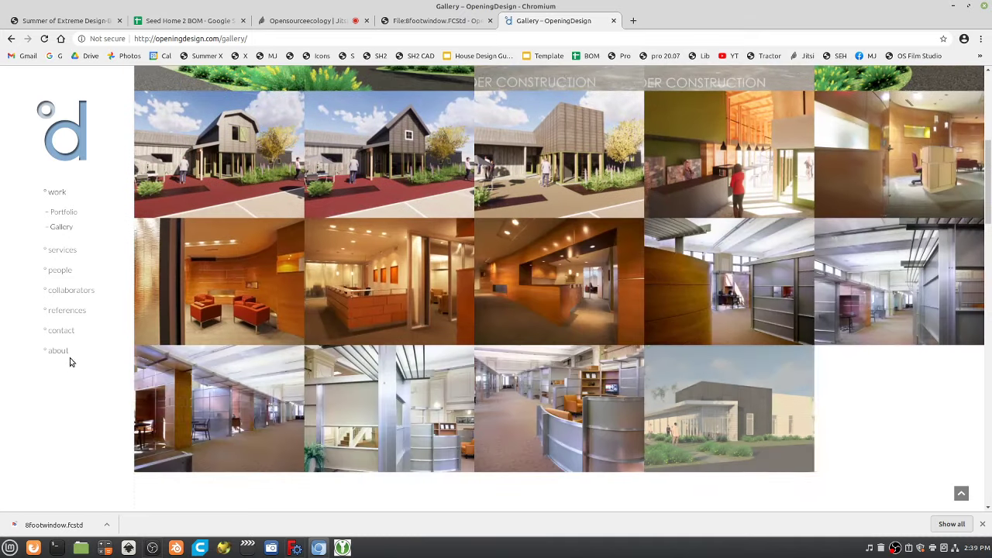
click(72, 312)
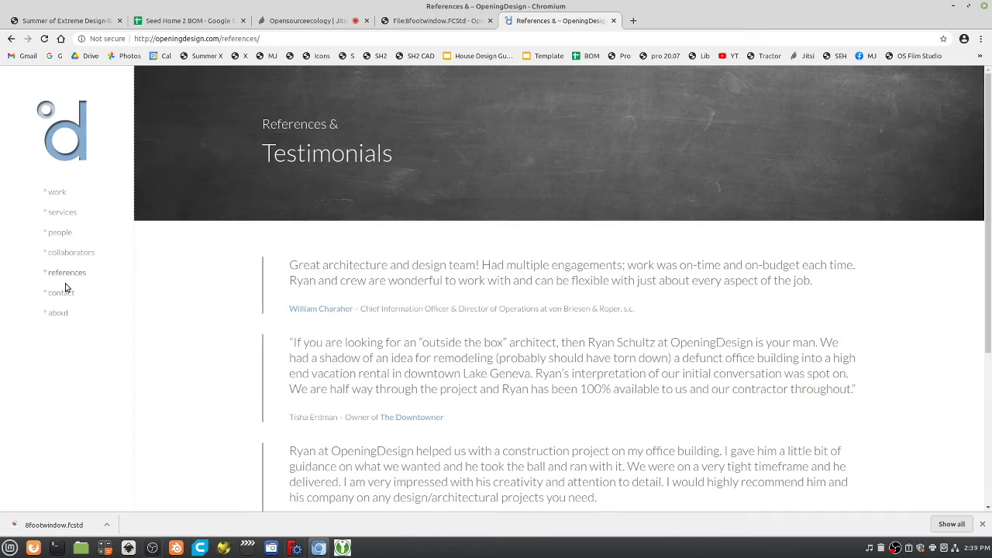
click(55, 138)
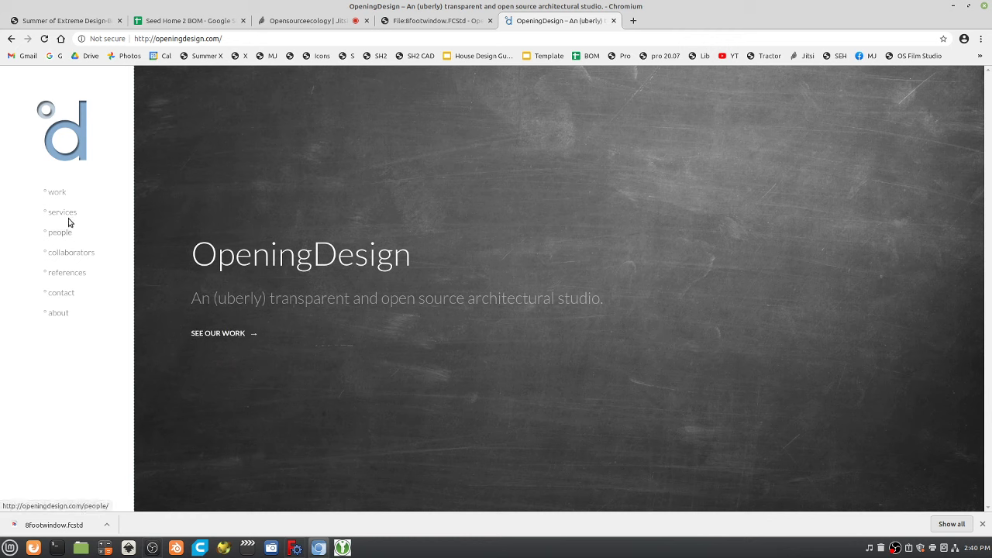
click(236, 335)
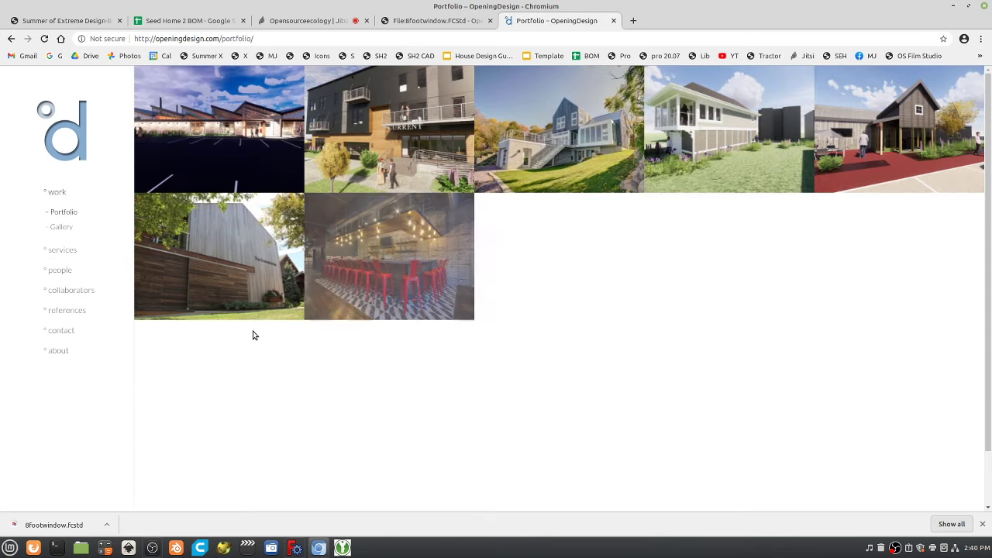
scroll(572, 344, down, 1)
scroll(496, 271, up, 1)
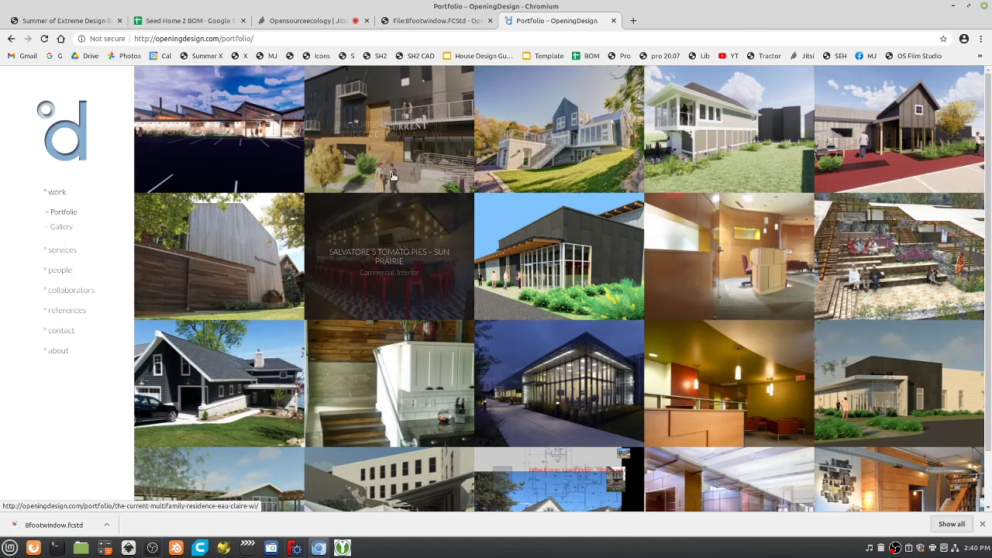
Compare the 8footwindow.FCStd wiki page with the portfolio, then open References & Testimonials.
click(437, 21)
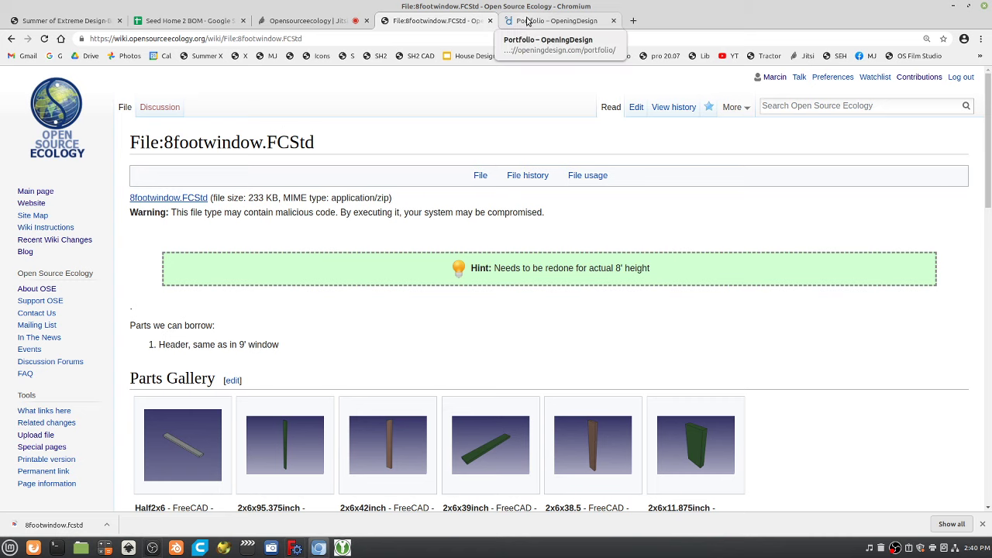
click(535, 23)
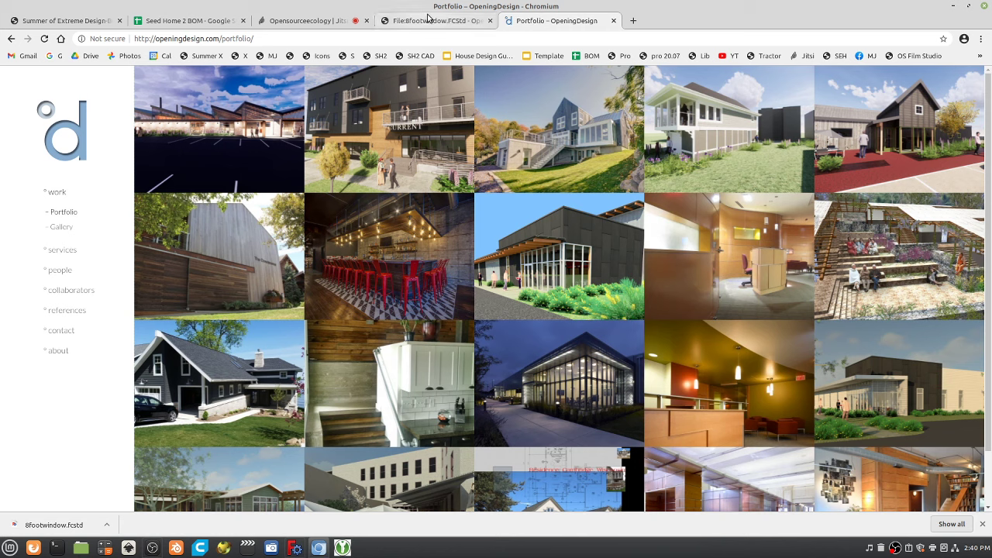
click(454, 17)
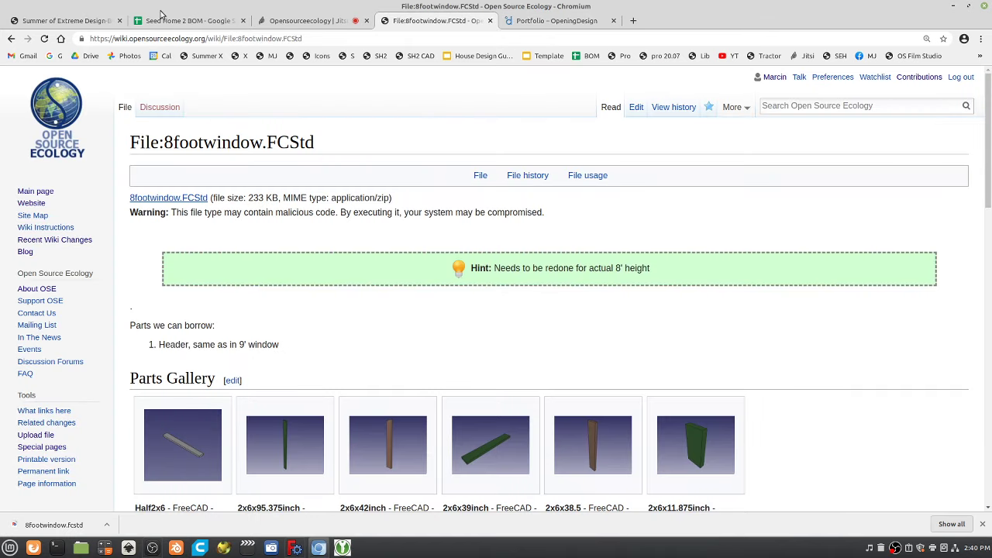
click(556, 20)
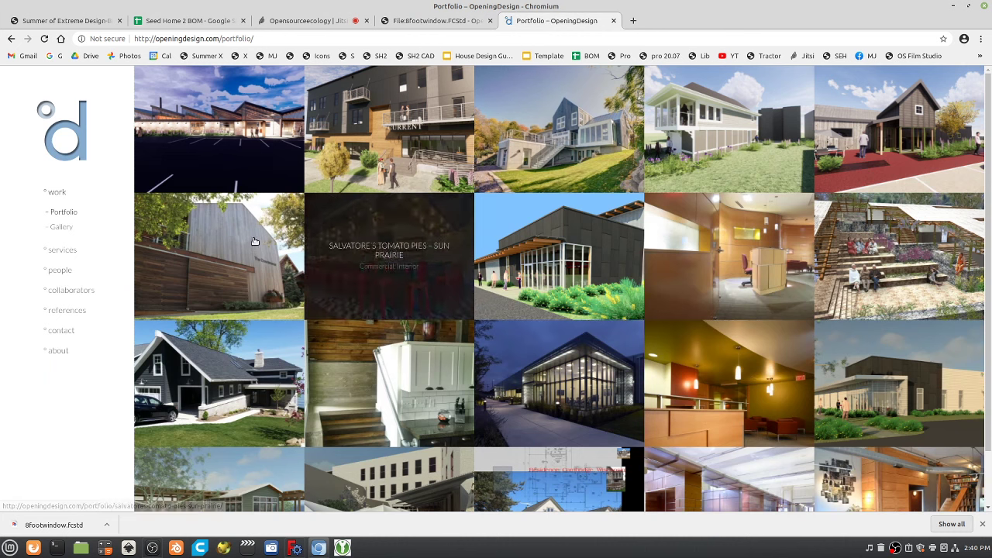
click(74, 311)
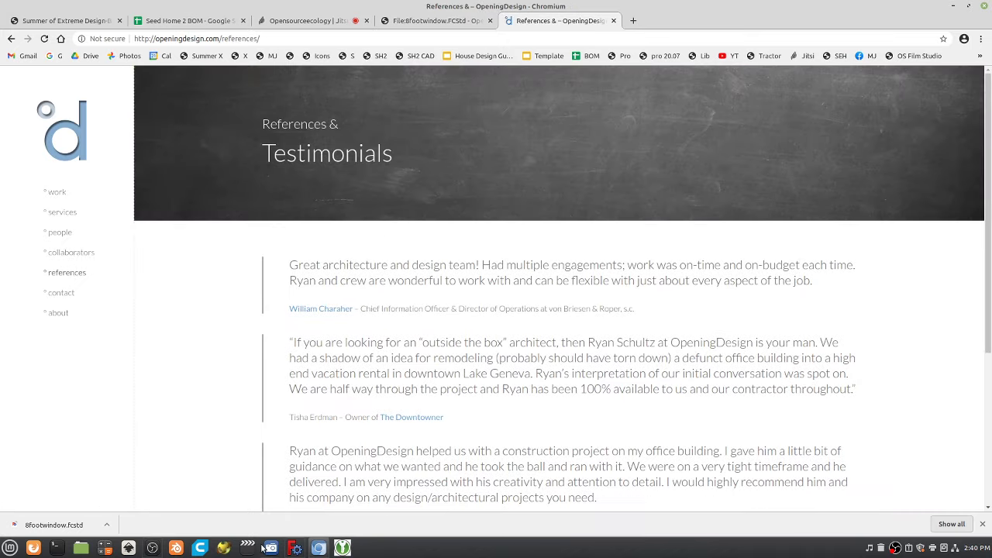
Begin choosing a screen to share, then browse OpeningDesign's people, services and portfolio pages.
click(326, 20)
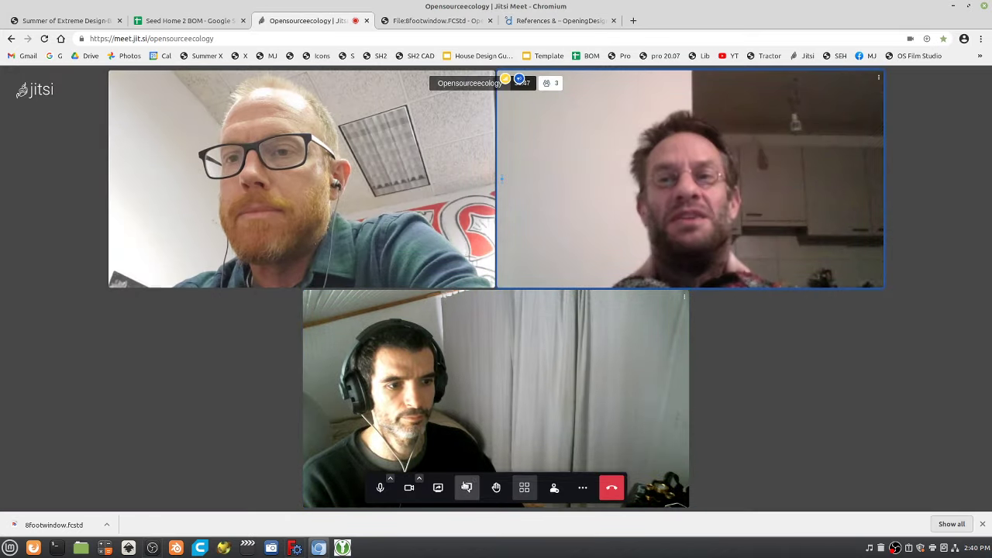
click(439, 488)
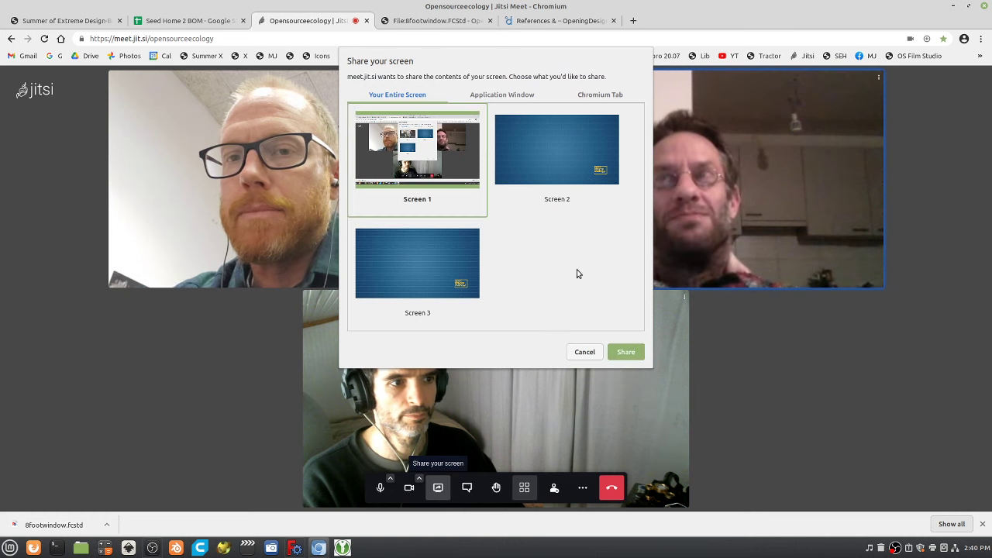
click(539, 21)
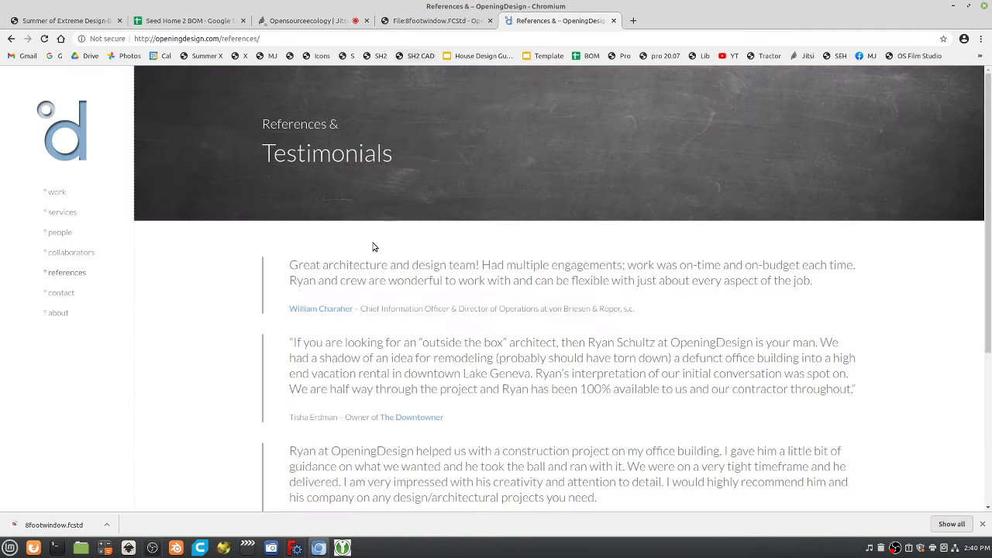
click(56, 235)
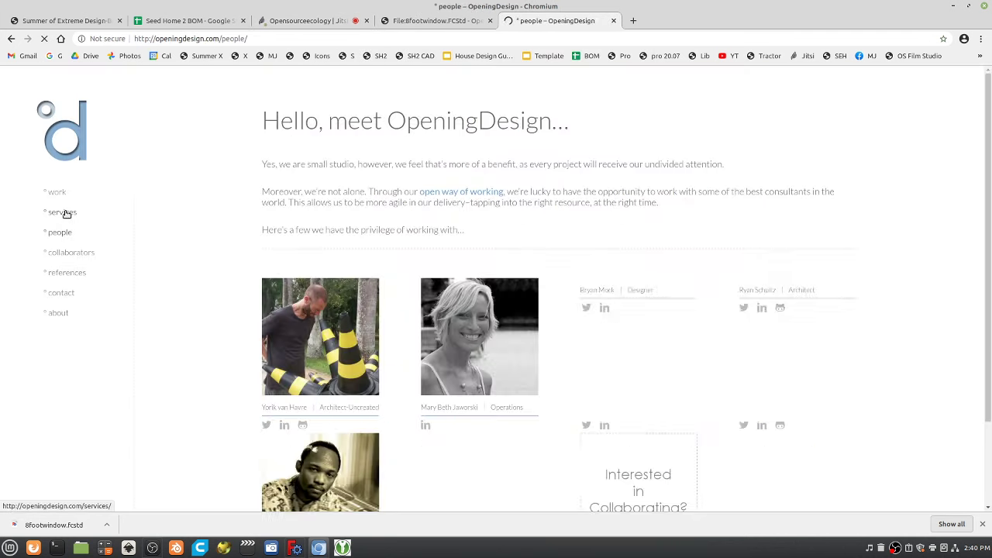
click(64, 212)
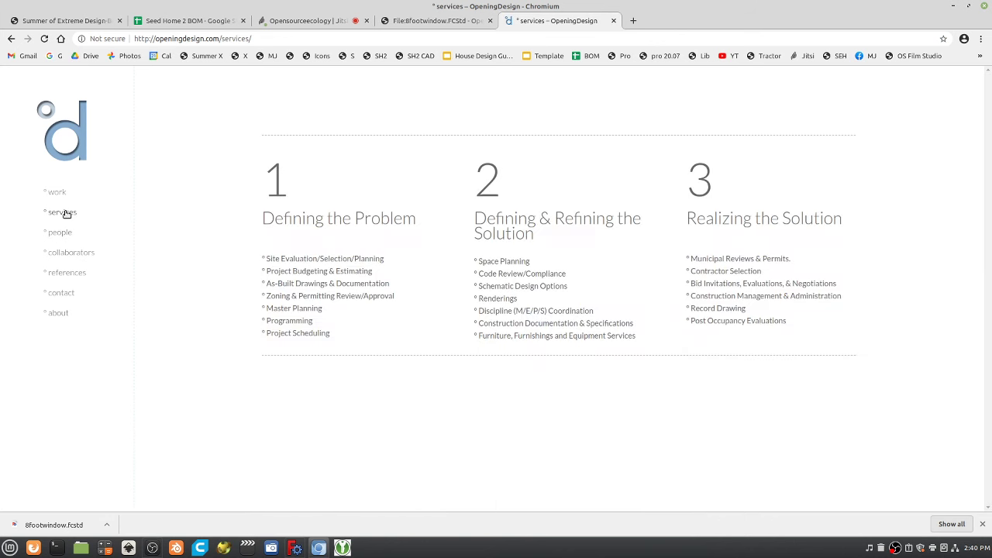
click(62, 194)
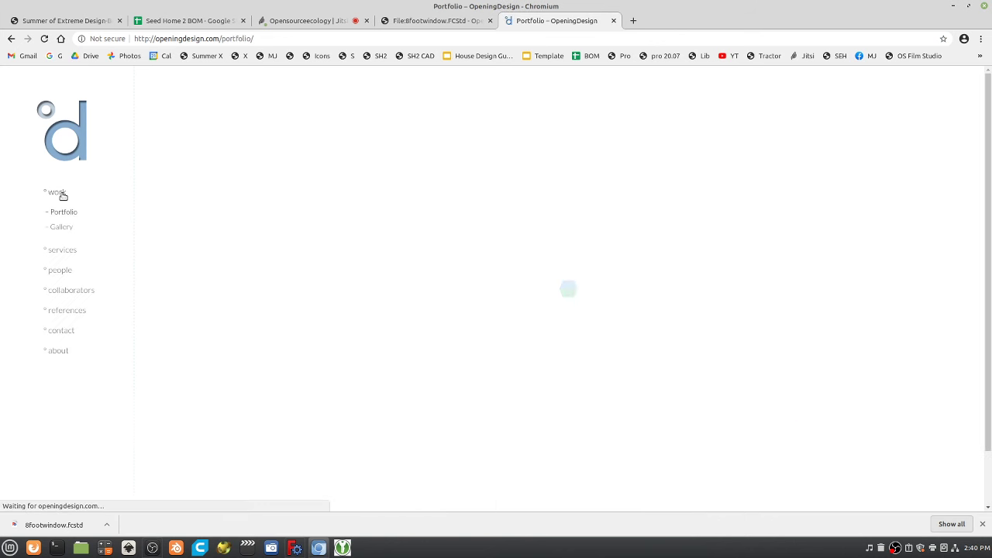
Read the about page's latest-technologies point, return to References, then share the entire screen.
click(59, 351)
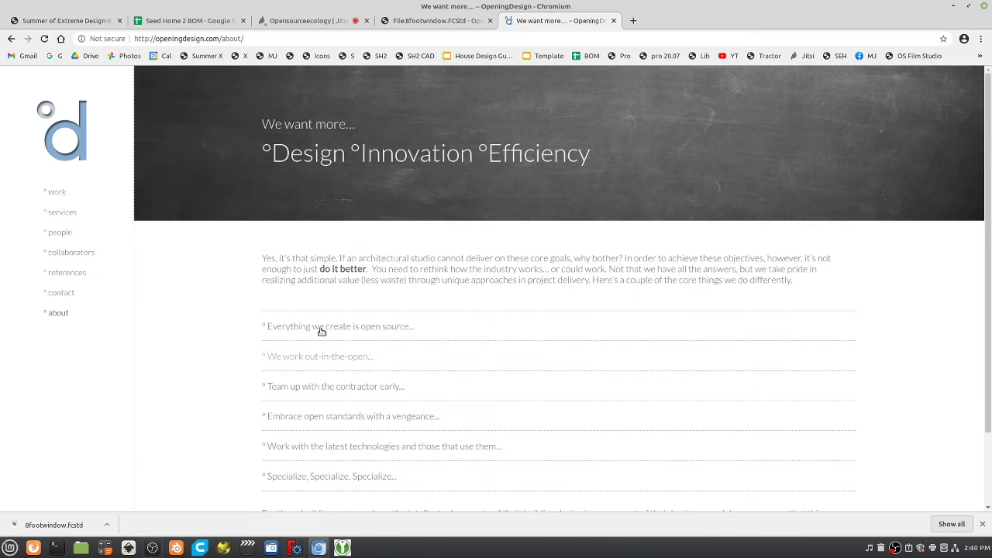
scroll(321, 326, down, 2)
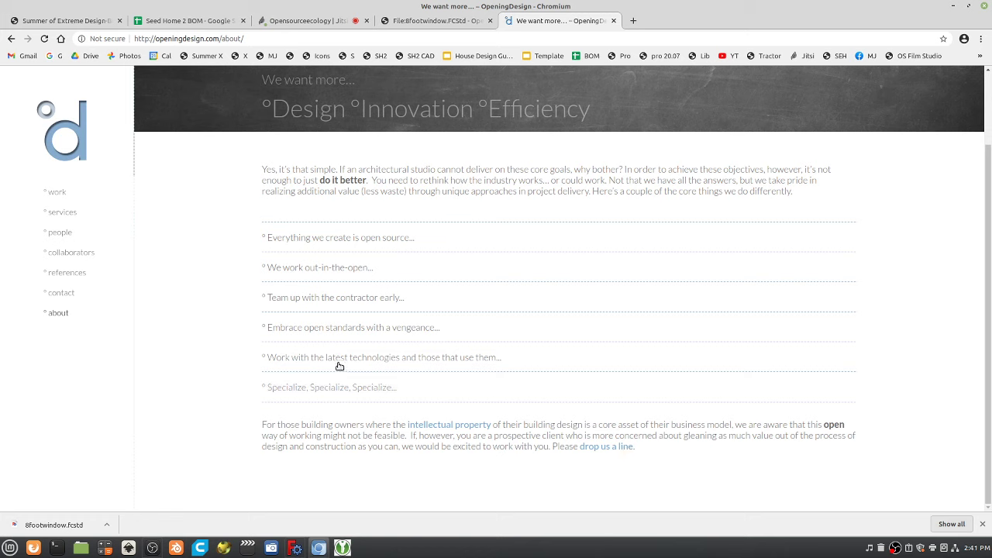
click(338, 359)
click(59, 210)
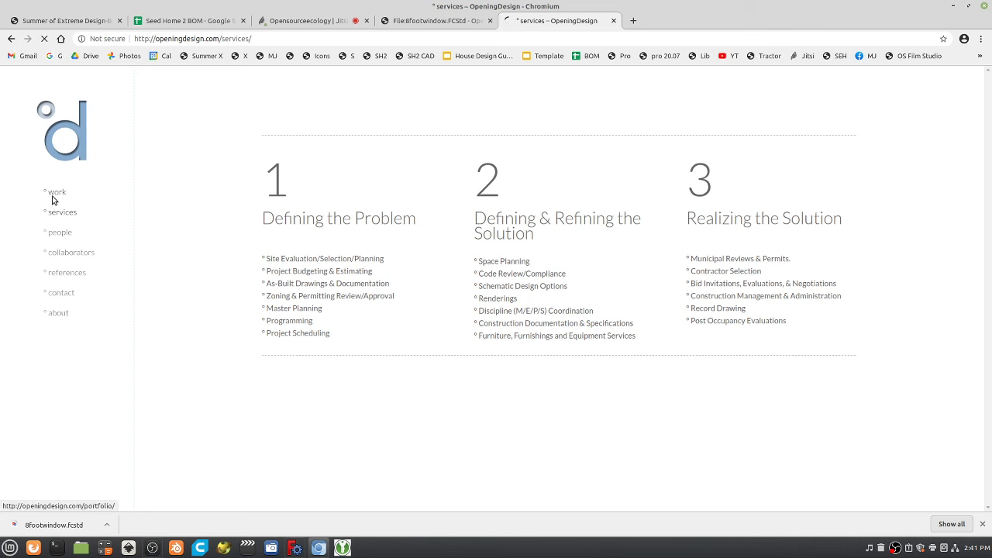
click(53, 198)
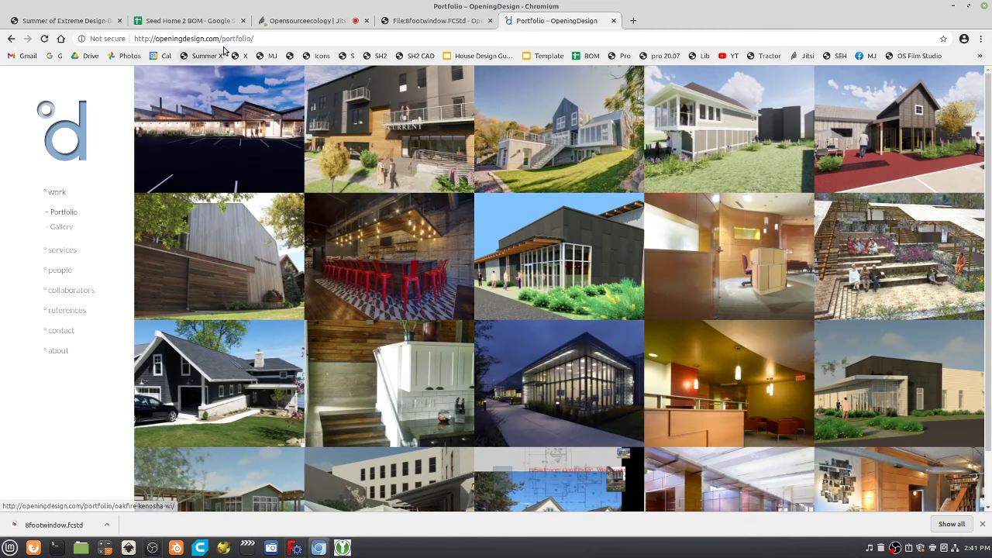
click(59, 312)
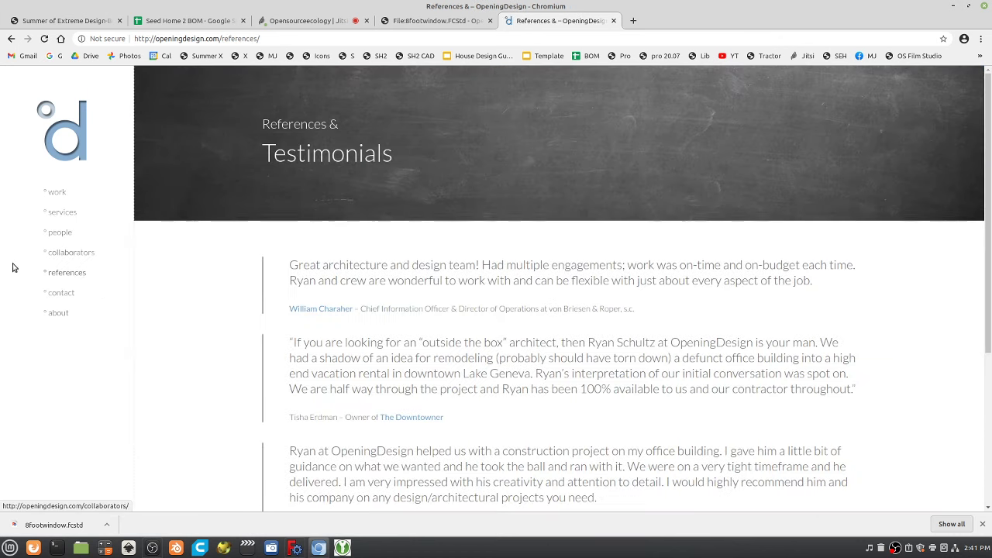
click(309, 21)
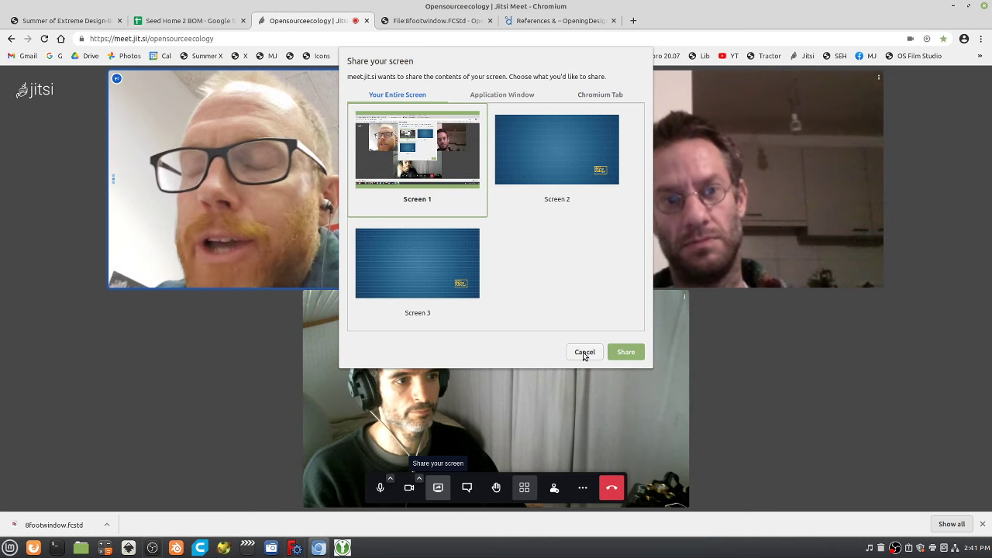
click(629, 354)
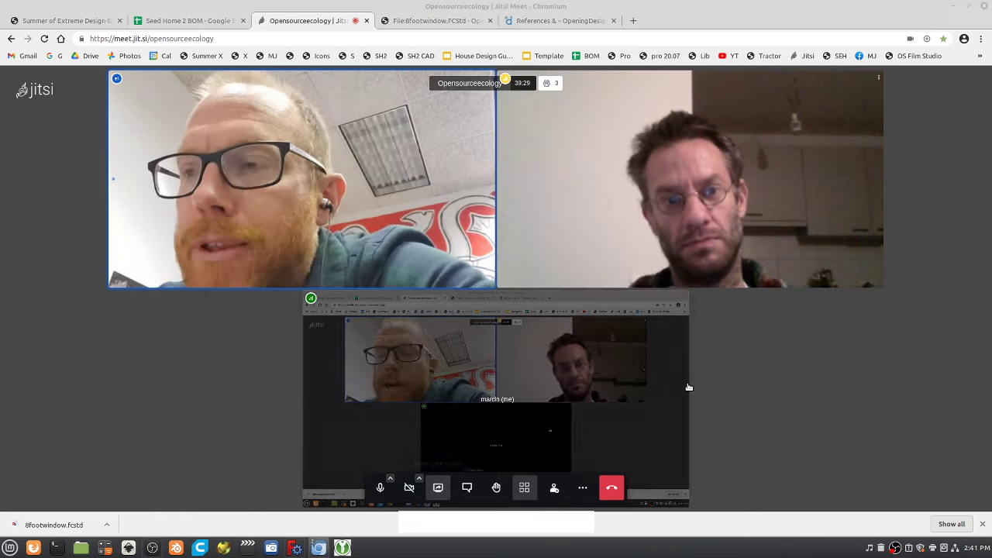
Return to the References page and select 'esign.com/references/' in the address for replacement.
click(555, 21)
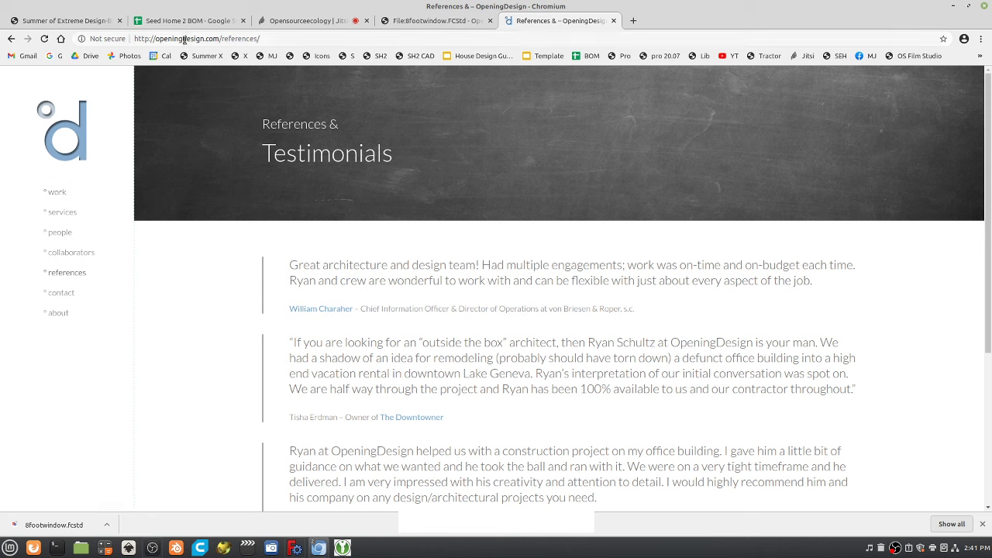
drag(184, 38, 321, 44)
Load openingdetail.com, open its work gallery and enlarge the '[C-1.5-1ST] - Section Looking North' drawing.
text(etail.com/)
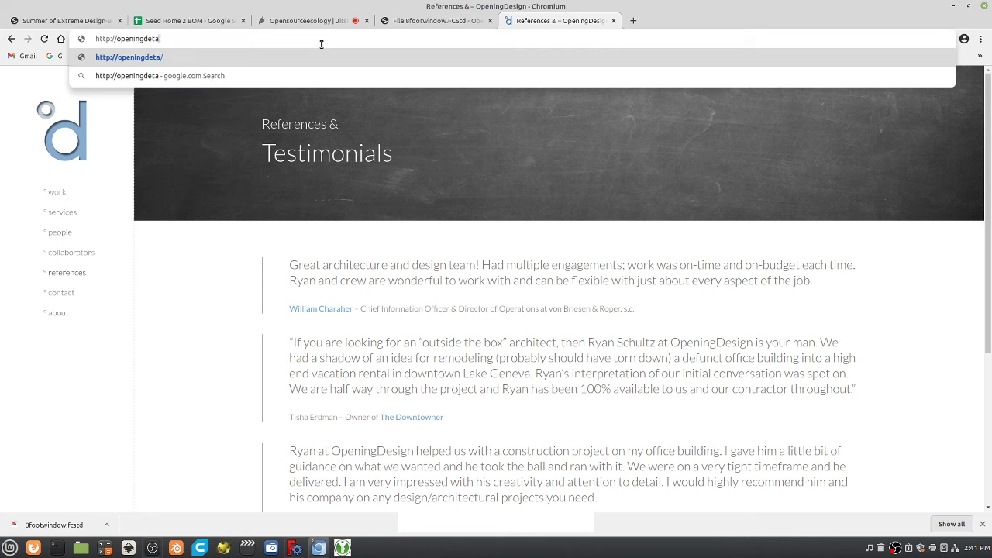
key(Return)
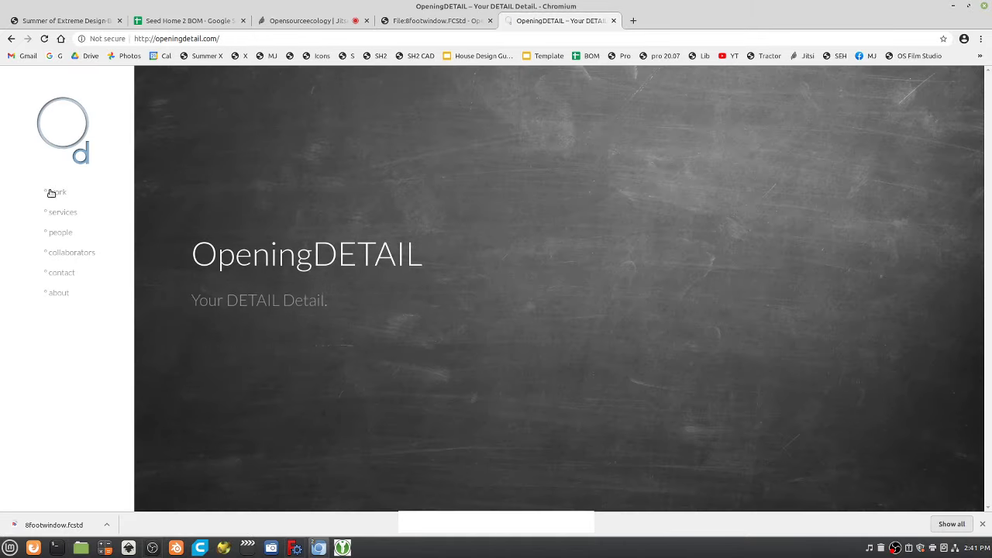
click(417, 219)
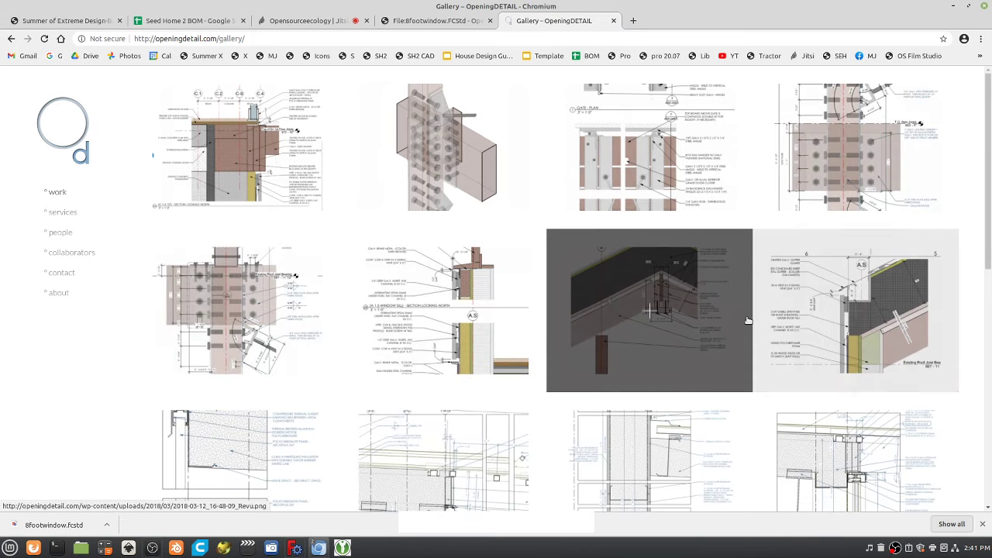
click(241, 159)
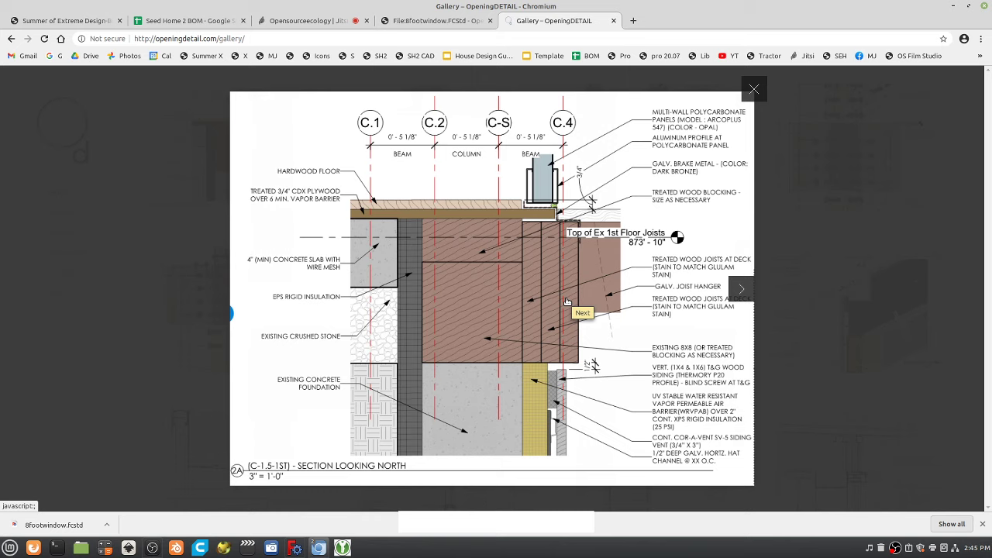
Search Google for 'acad.pat' in a new tab, correcting the 'acad.pad' and 'acadpat' typos.
key(ctrl+t)
text(acad.p)
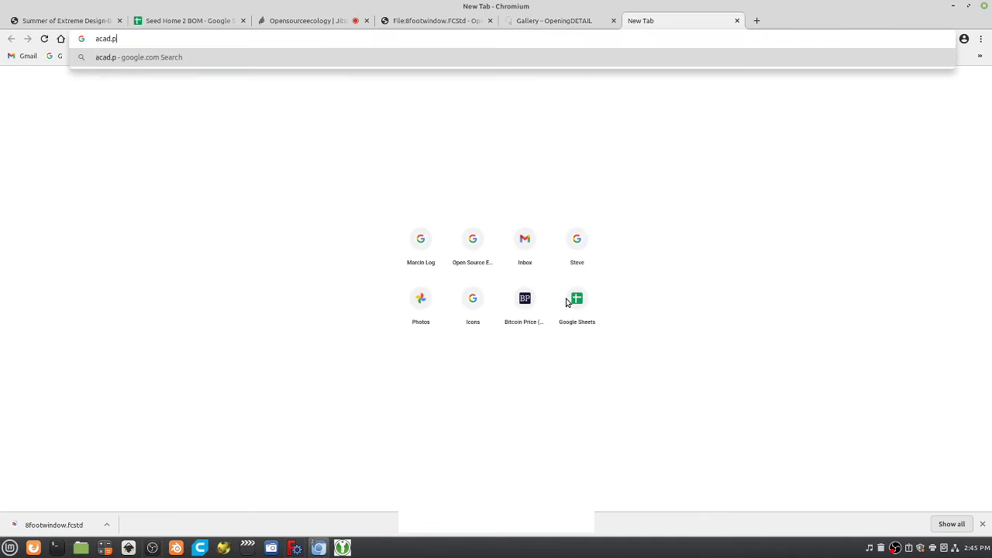
text(ad)
key(Return)
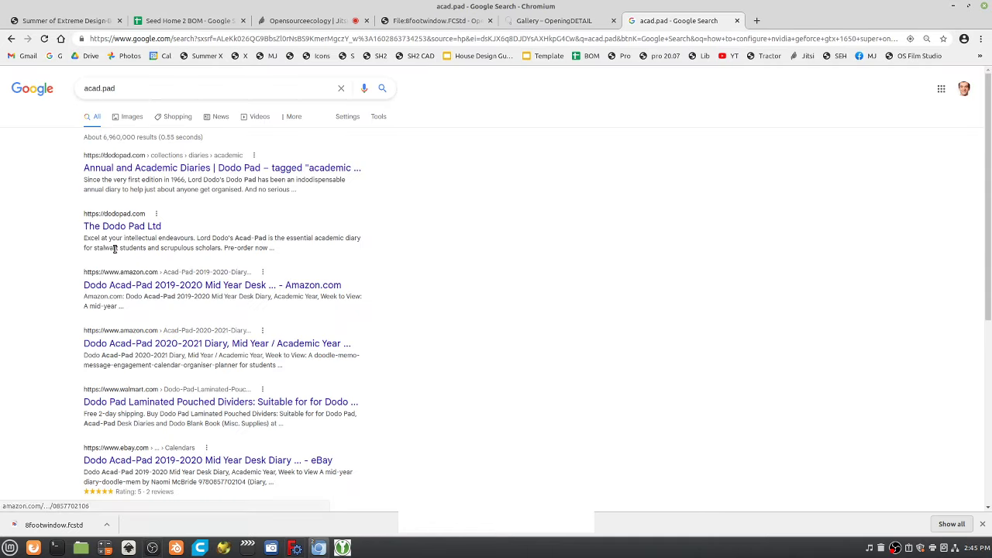
click(9, 39)
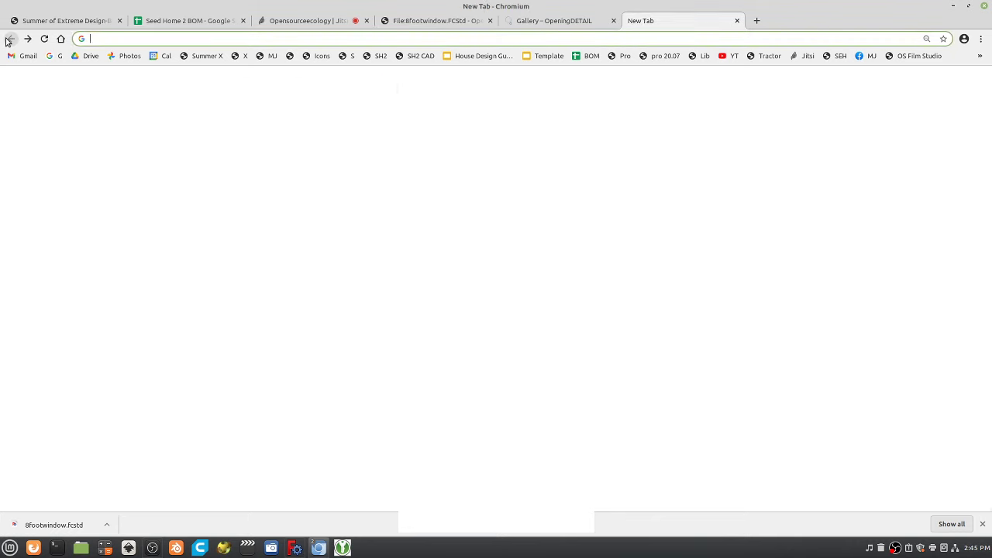
text(a)
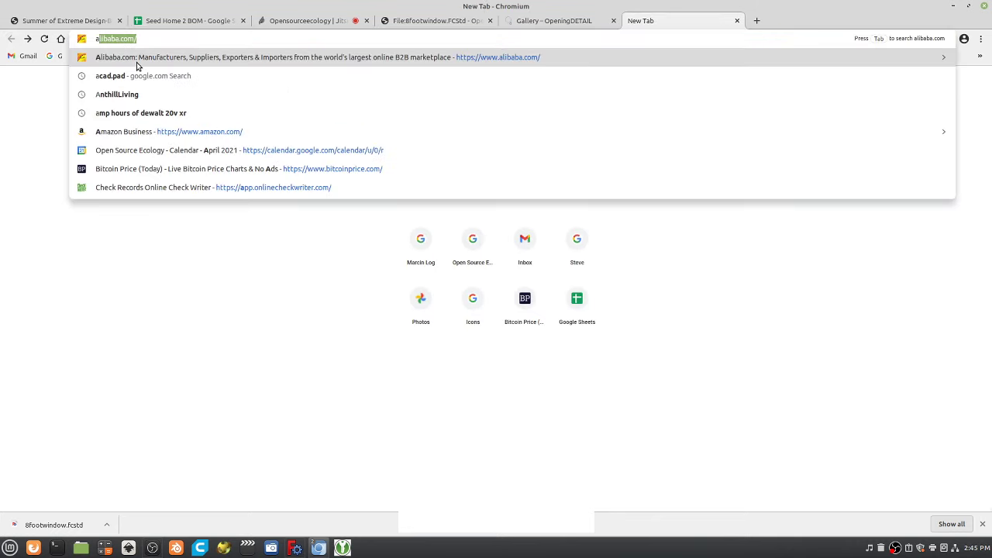
text(cadpat)
key(Return)
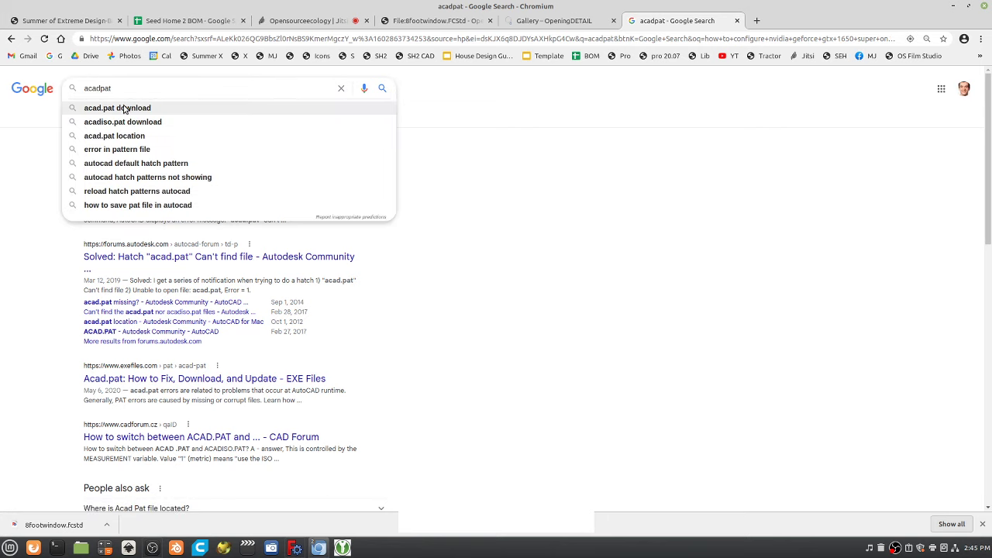
text(.)
key(Return)
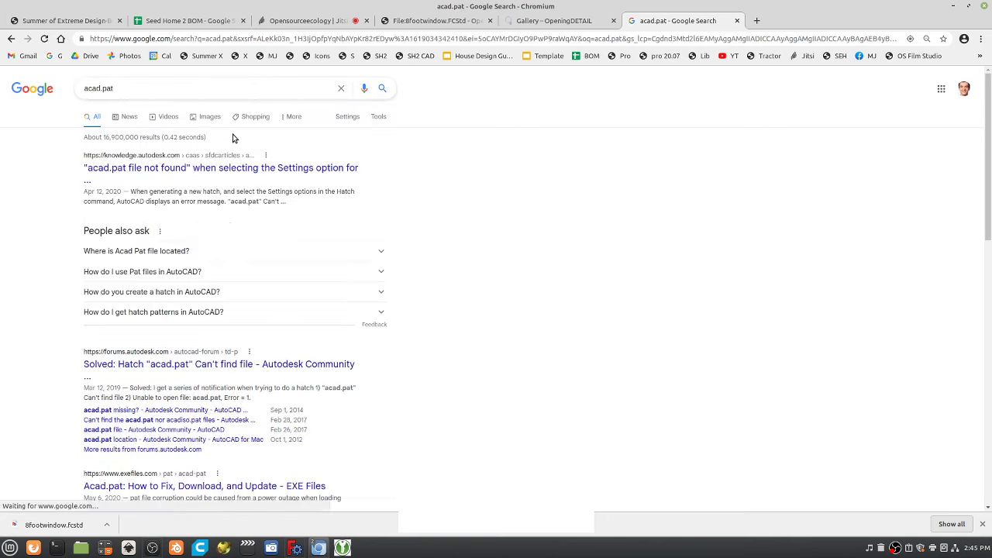
Read the Autodesk 'acad.pat file not found' article through its Solution, then open a blank tab.
click(228, 171)
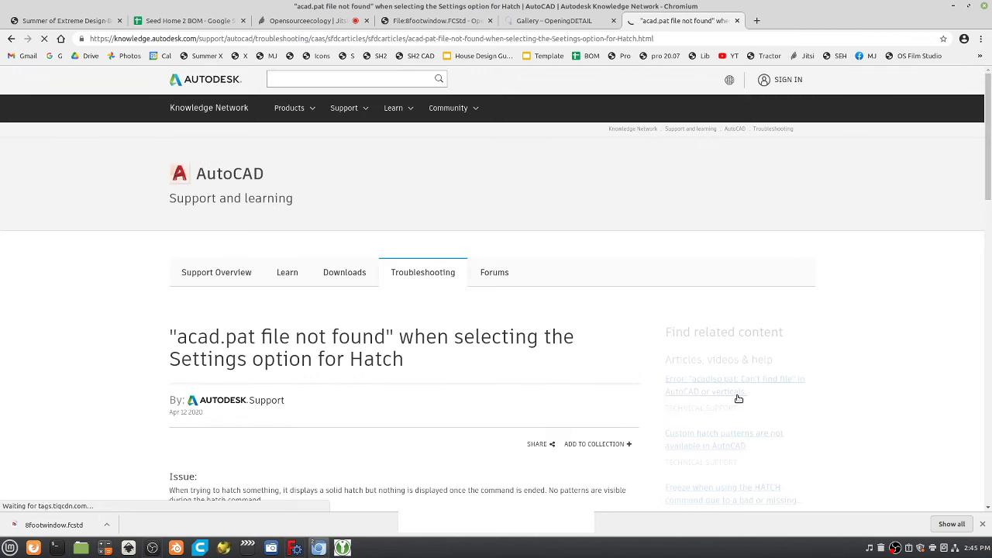
scroll(740, 396, down, 2)
scroll(734, 418, down, 4)
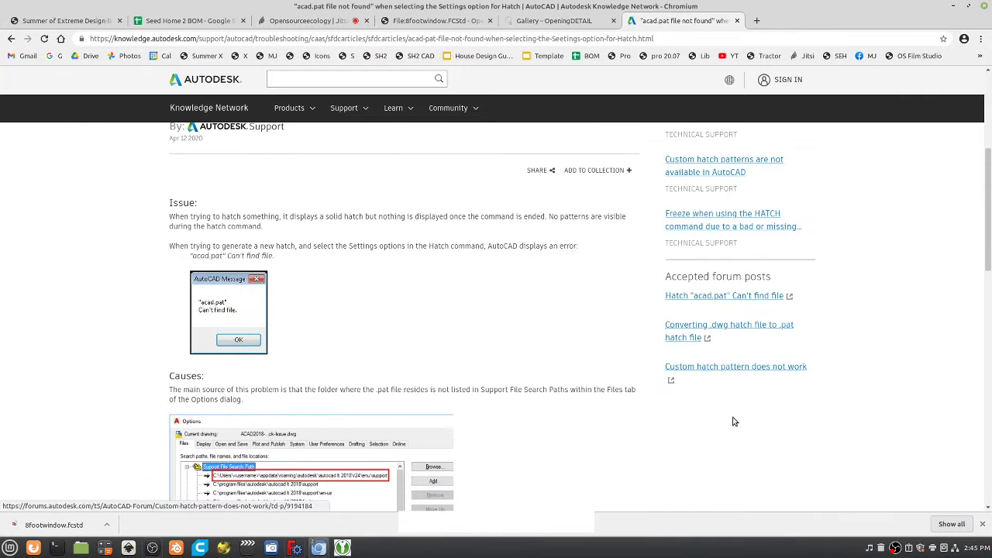
scroll(733, 421, down, 3)
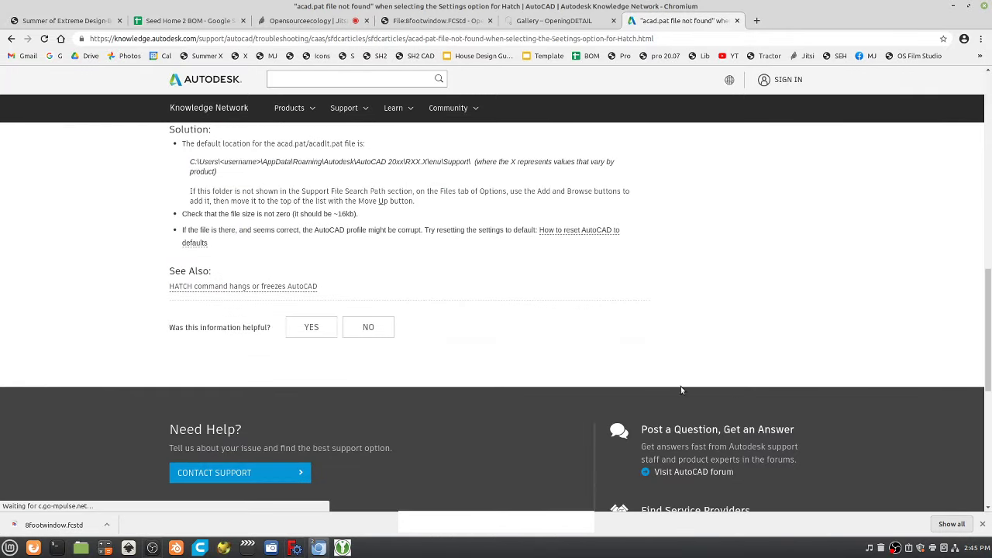
click(301, 40)
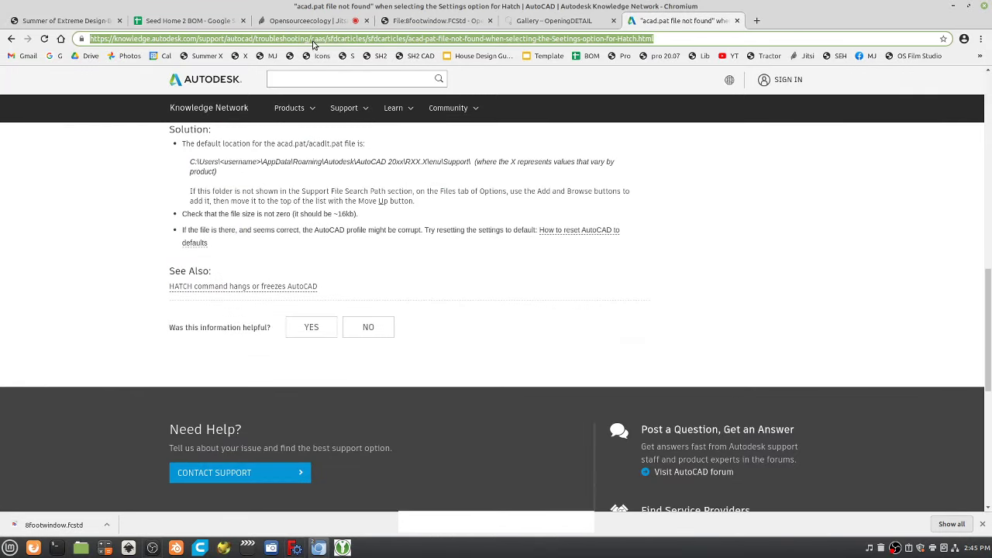
key(ctrl+t)
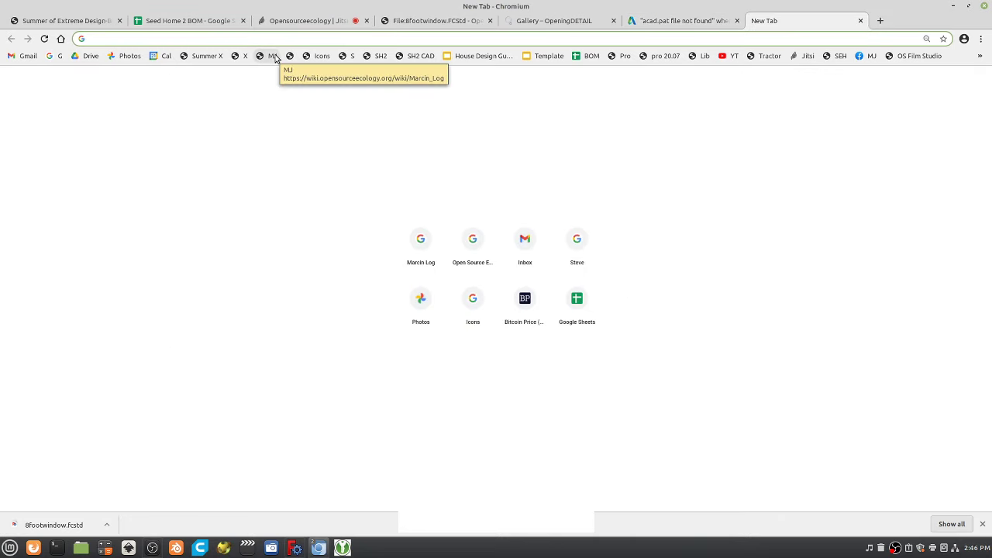
Create the 'Yorik+Ryan Conversation' wiki page by editing the Marcin_Log URL, and start its content.
click(275, 57)
drag(224, 38, 288, 39)
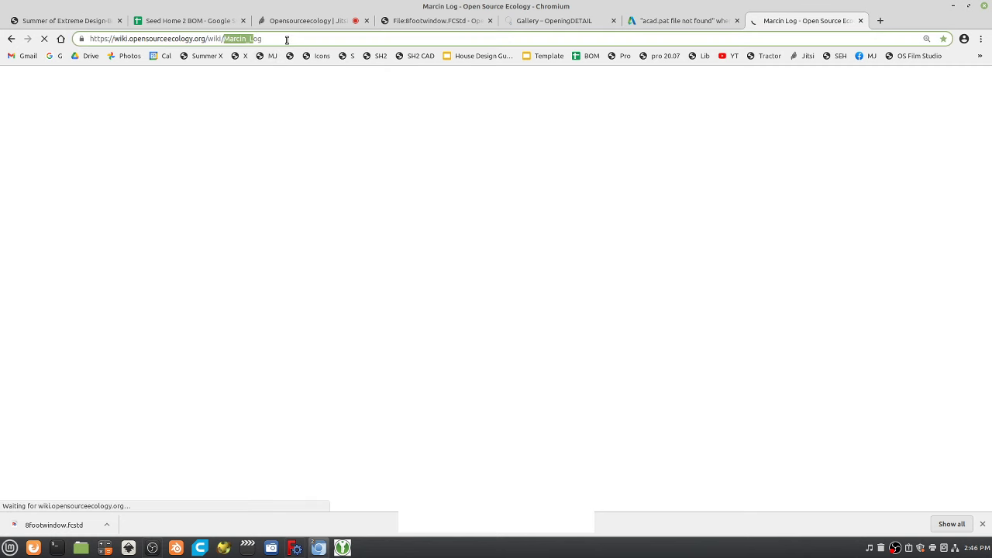
text(Yor)
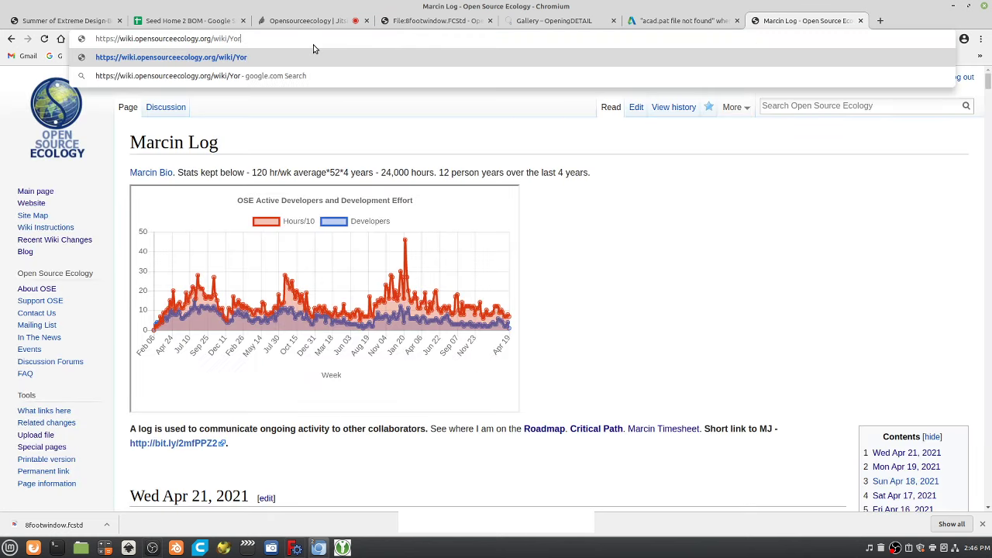
text(ik+Ryan C)
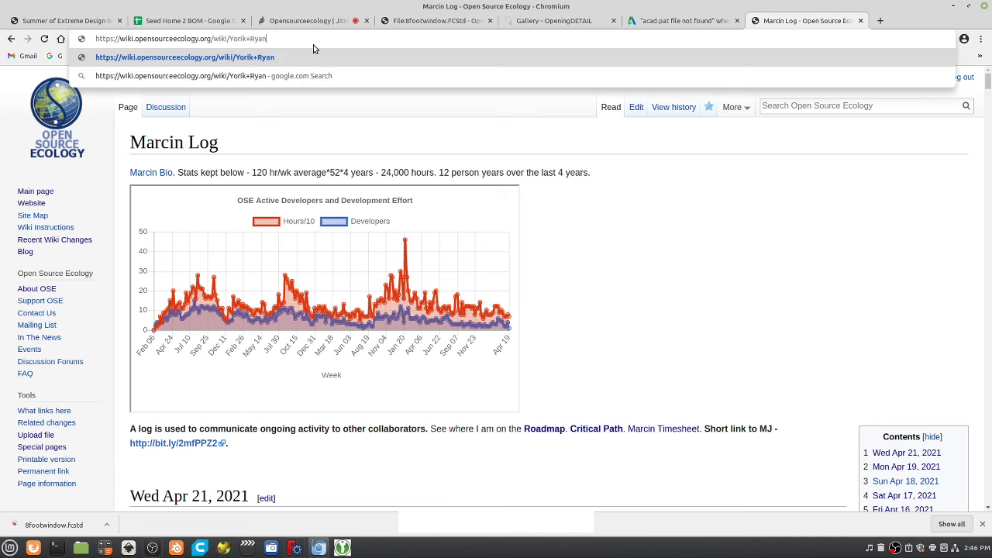
text(onversation)
key(Return)
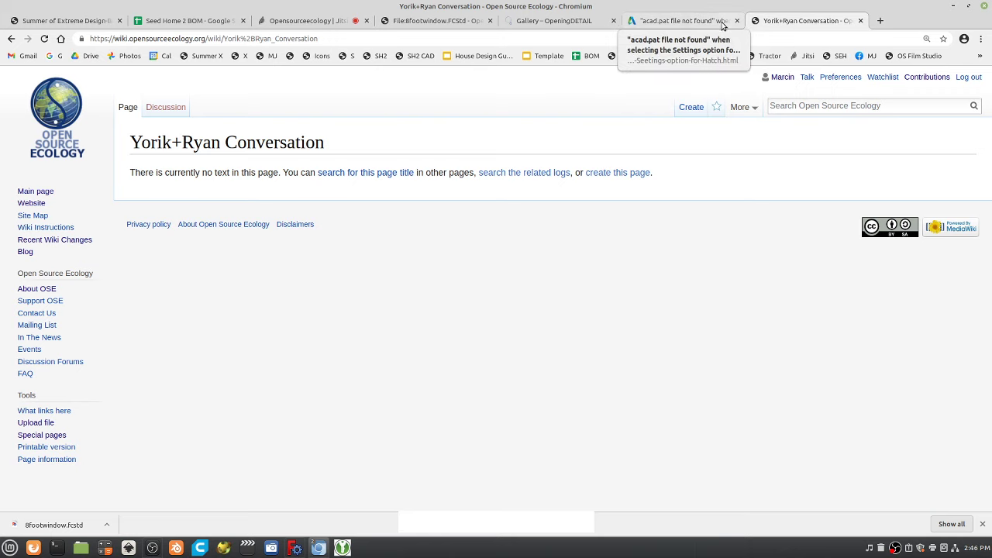
click(698, 107)
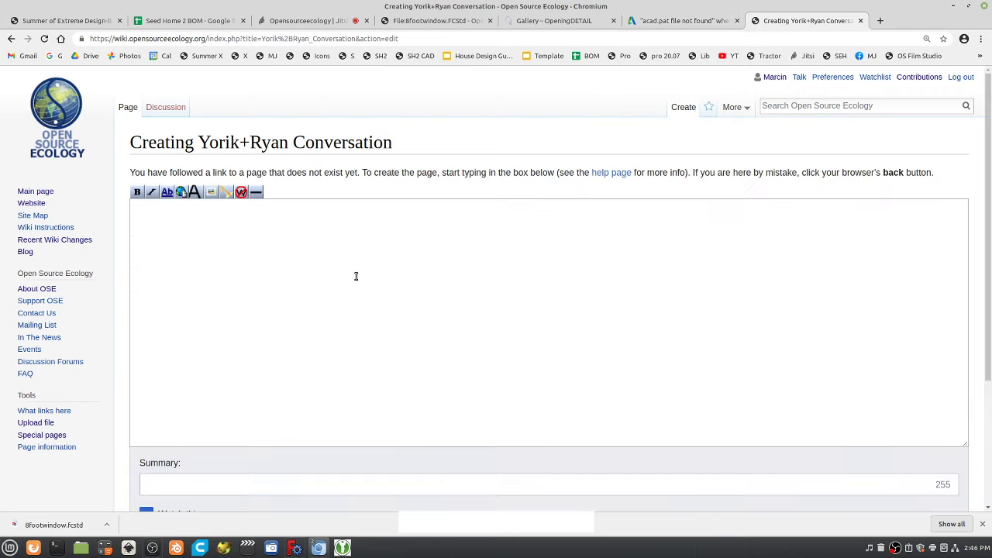
click(357, 286)
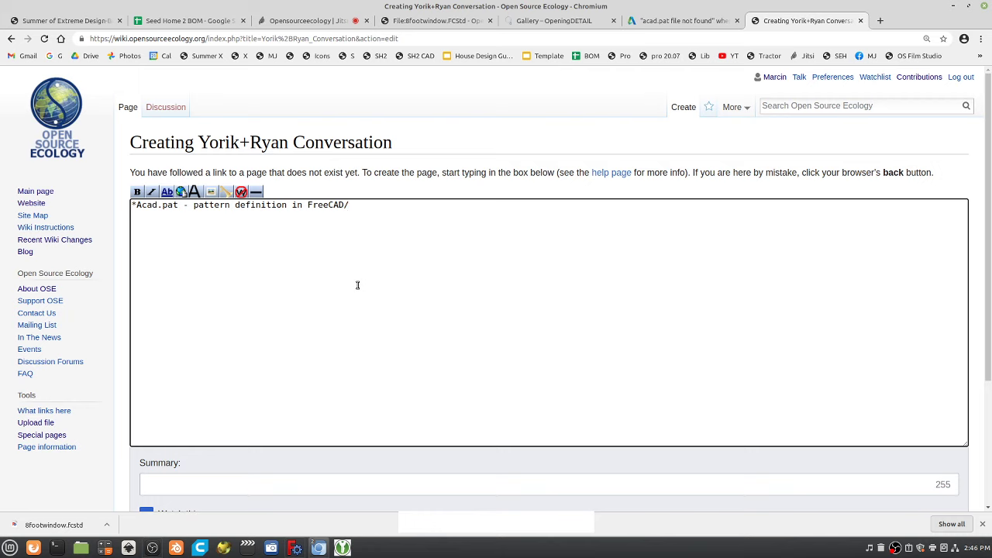
Add 'AudoCAD' and a second bullet 'Techdraw workbench guy did the patterns.' to the page.
text(Aud)
text(oCAD -)
double_click(216, 206)
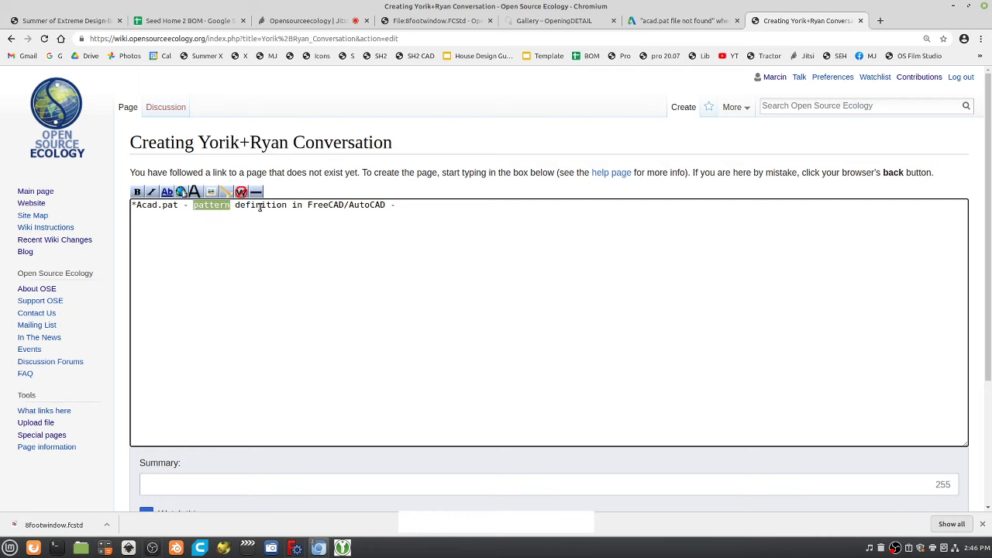
double_click(259, 205)
click(415, 203)
text(*Tech)
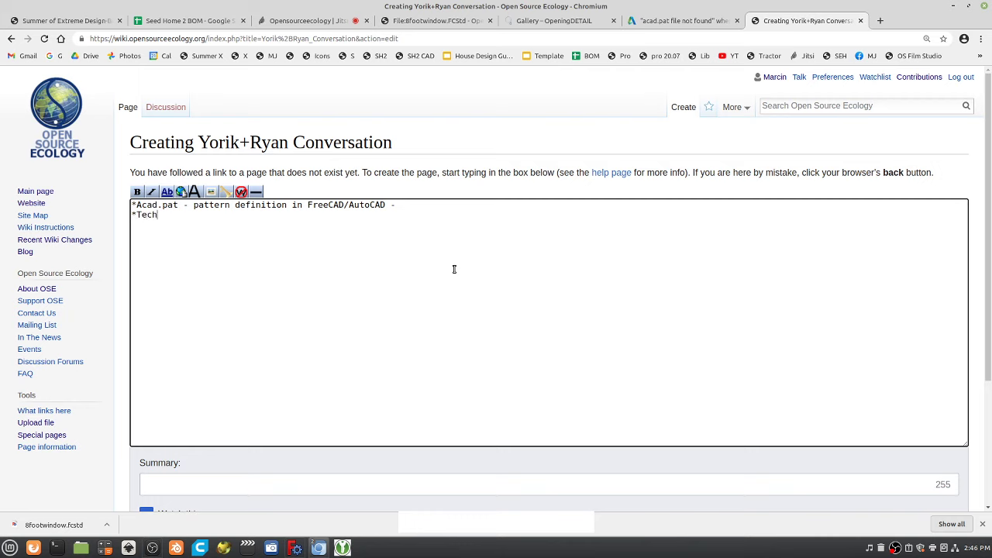
text(draw workbench guy did the )
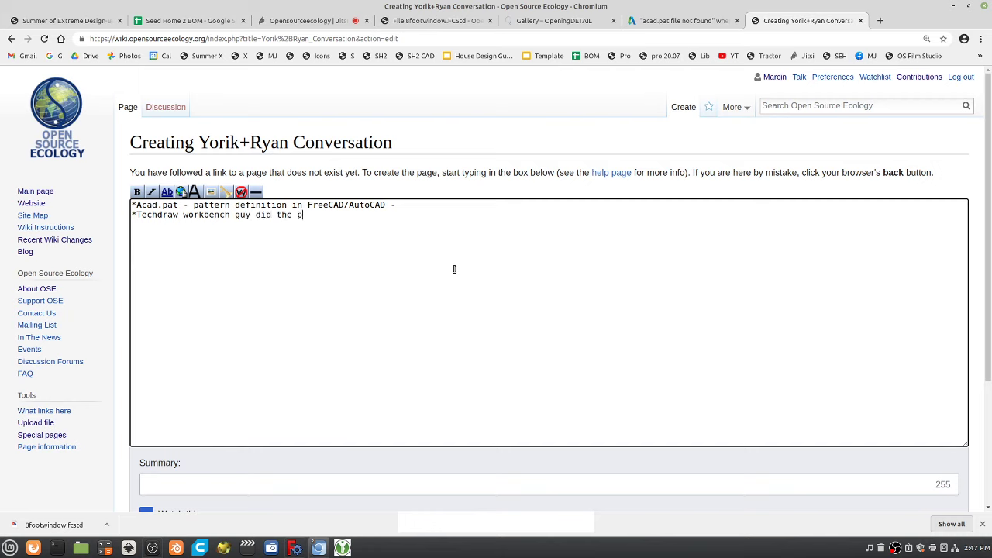
text(patterns.)
Save the new wiki page and return to the OpeningDETAIL gallery drawing.
scroll(223, 220, down, 3)
click(169, 399)
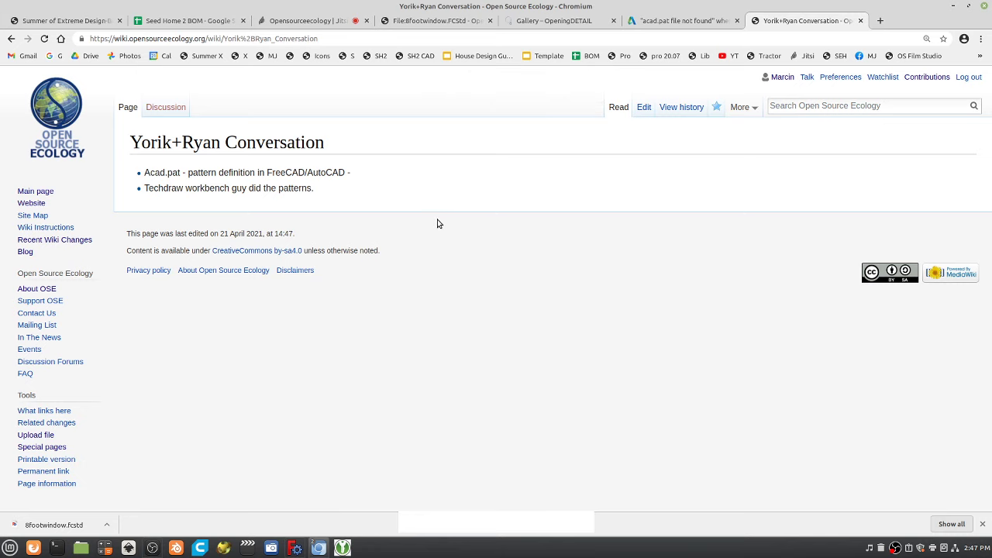
click(553, 29)
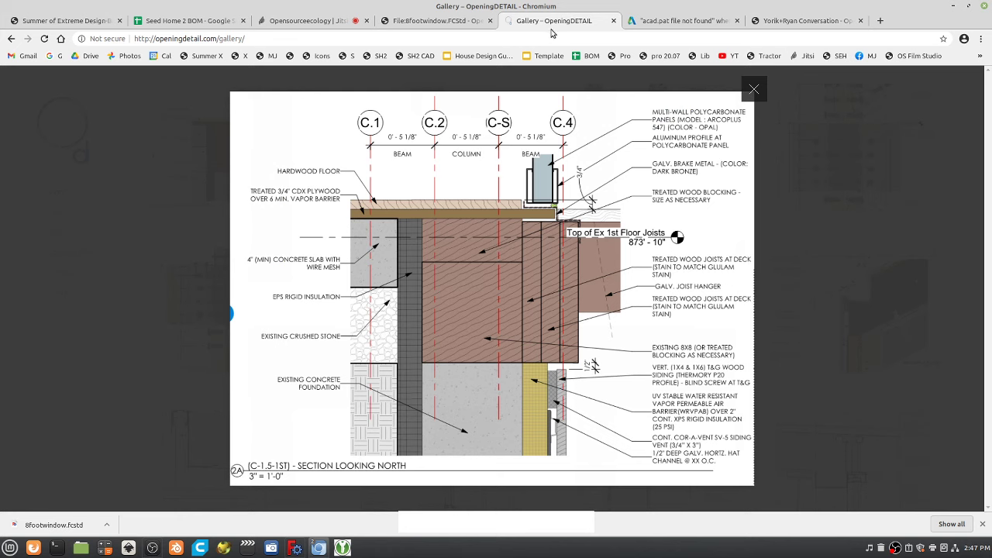
Add an '*Example - ' bullet with the OpeningDETAIL gallery URL to the conversation notes page and save.
click(248, 39)
key(ctrl+c)
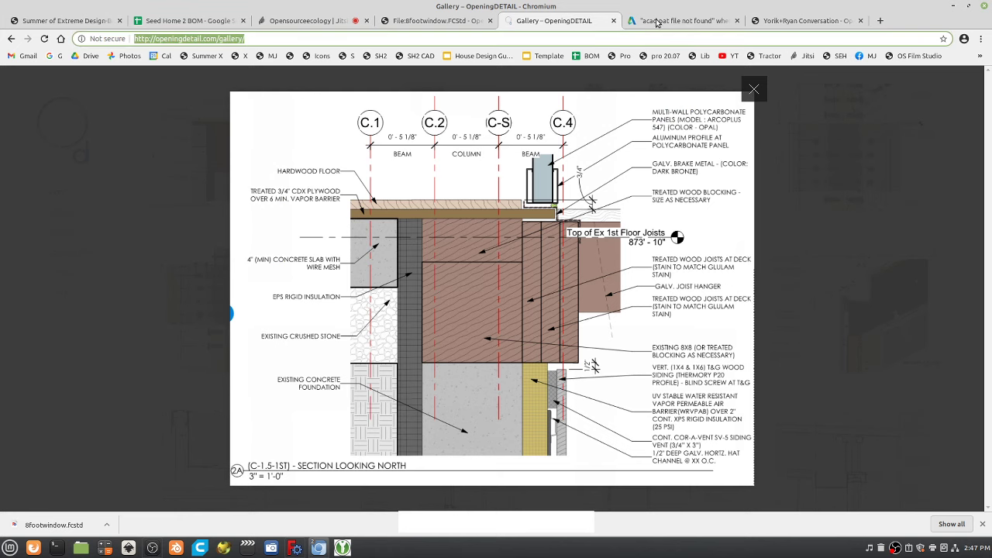
click(806, 20)
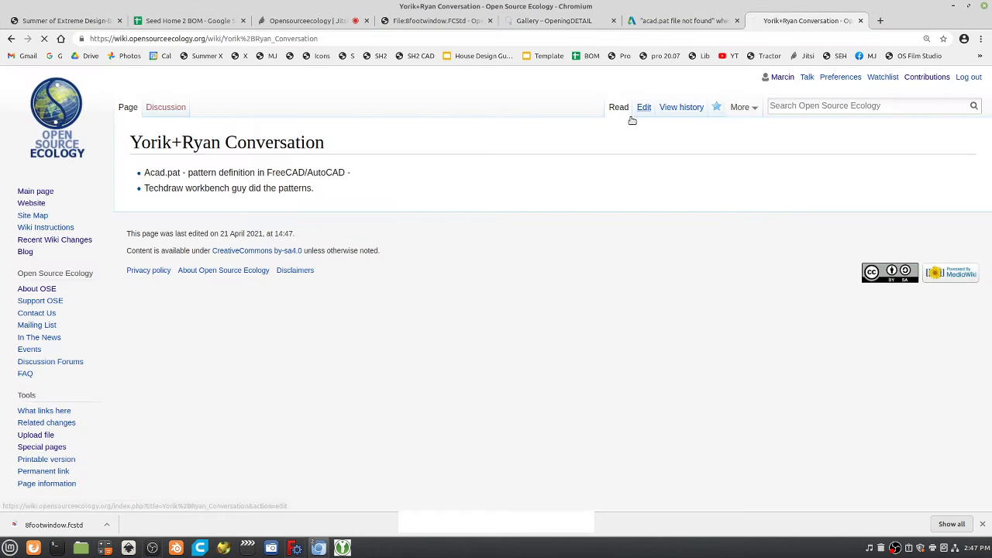
click(633, 117)
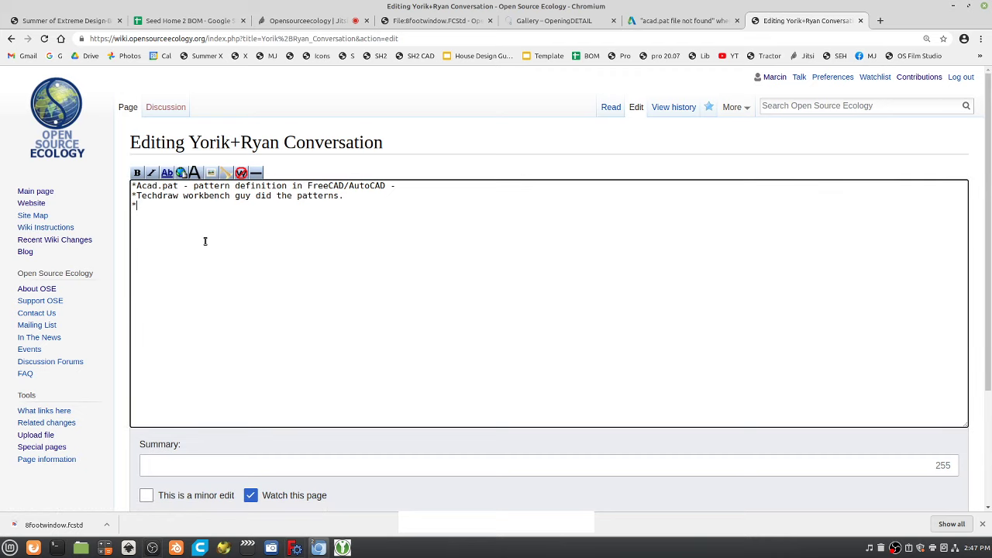
text(Exam)
key(BackSpace)
key(BackSpace)
key(BackSpace)
text(xample -)
key(ctrl+v)
scroll(224, 343, down, 4)
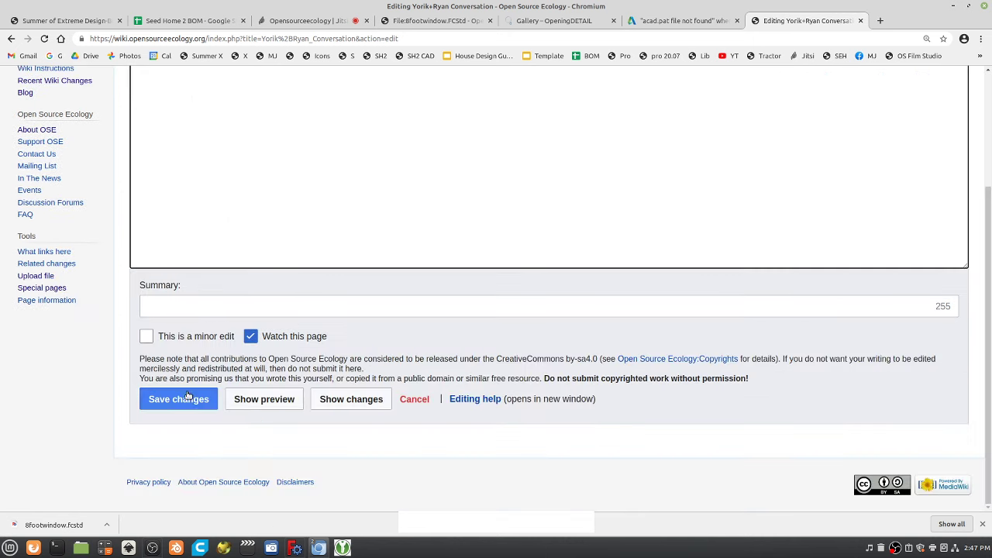
click(178, 398)
Review the acad.pat article, OpeningDETAIL gallery and 8footwindow.FCStd tabs, then open a new tab.
click(653, 27)
click(581, 19)
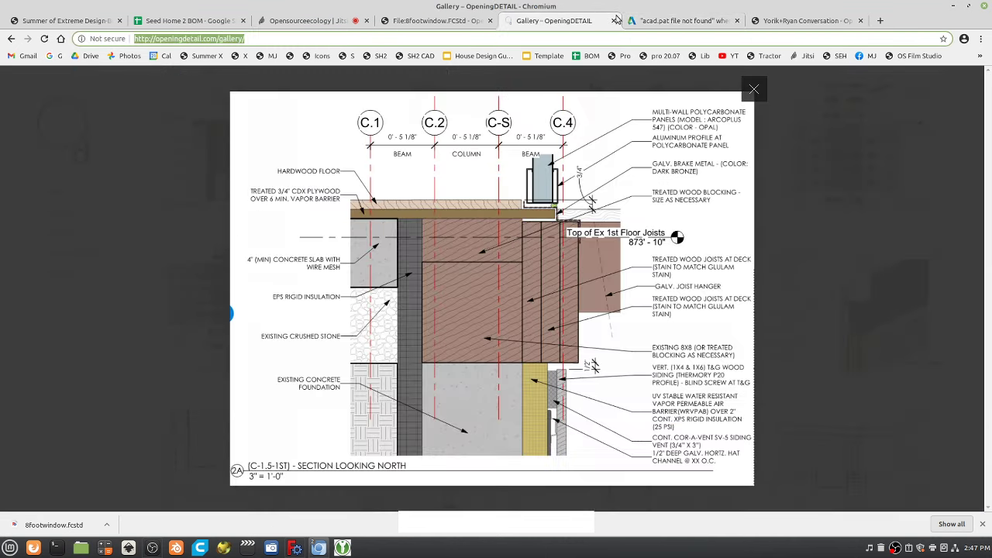
click(673, 18)
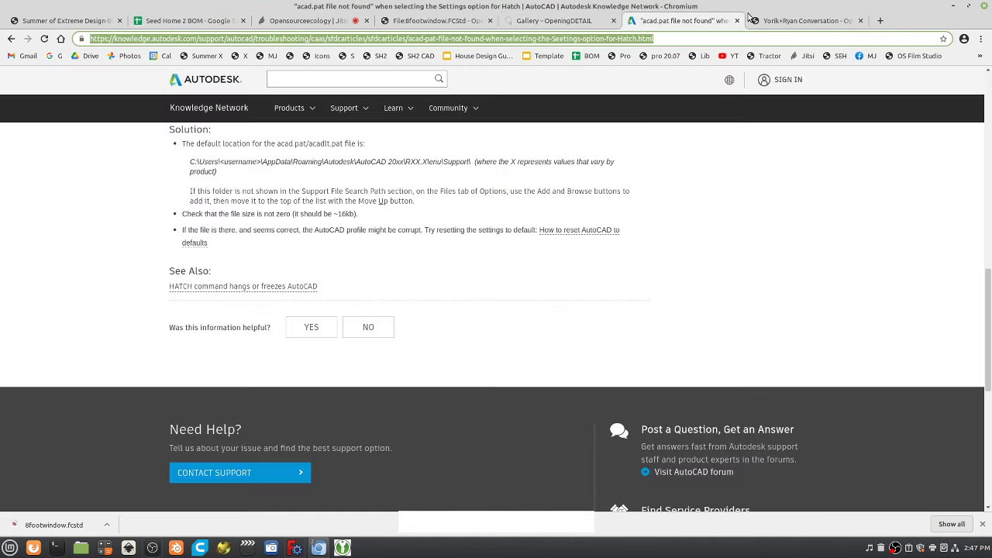
click(814, 22)
click(562, 20)
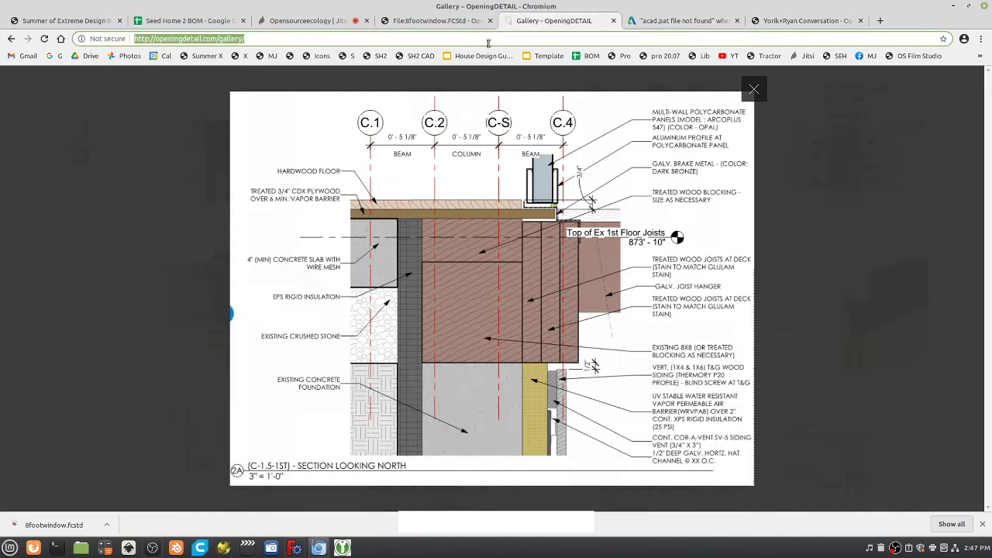
click(439, 23)
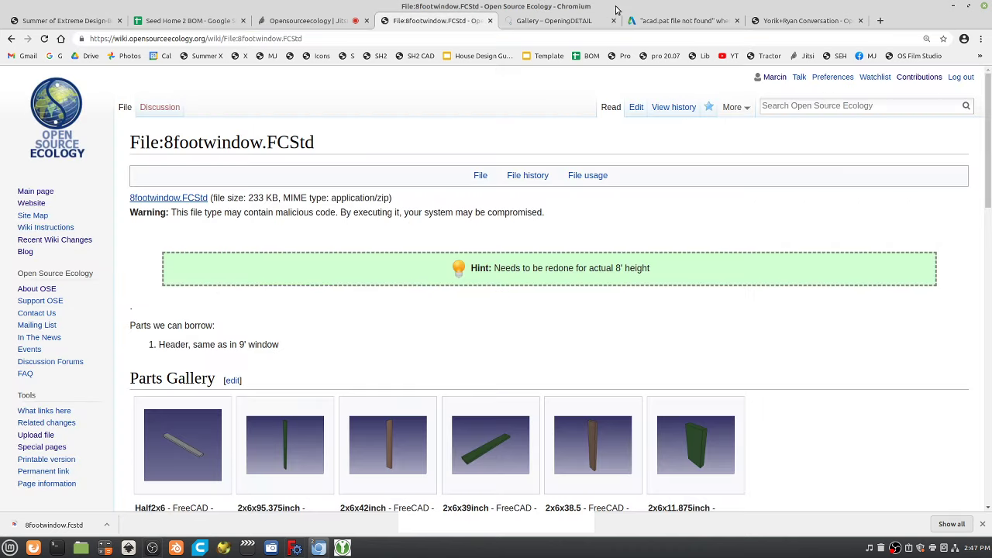
click(648, 21)
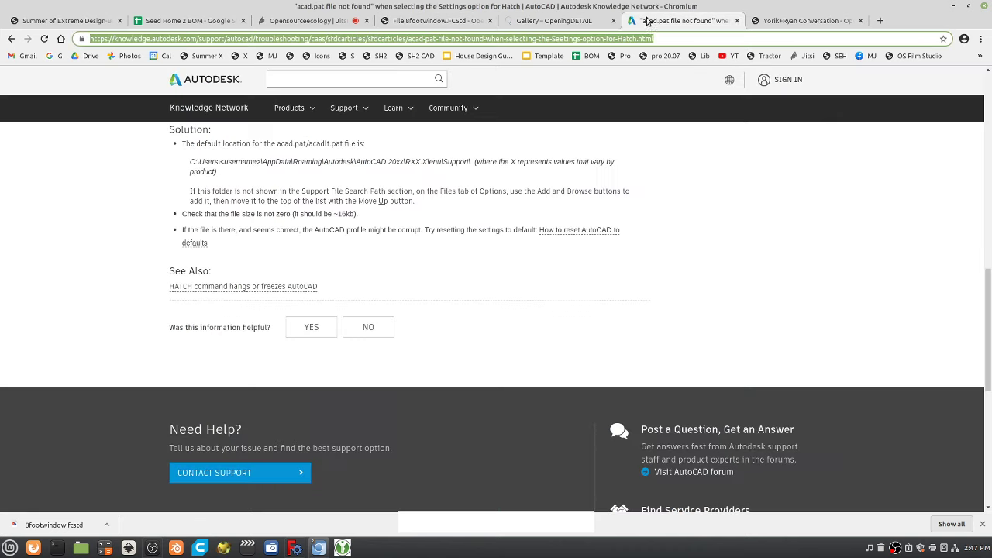
click(564, 23)
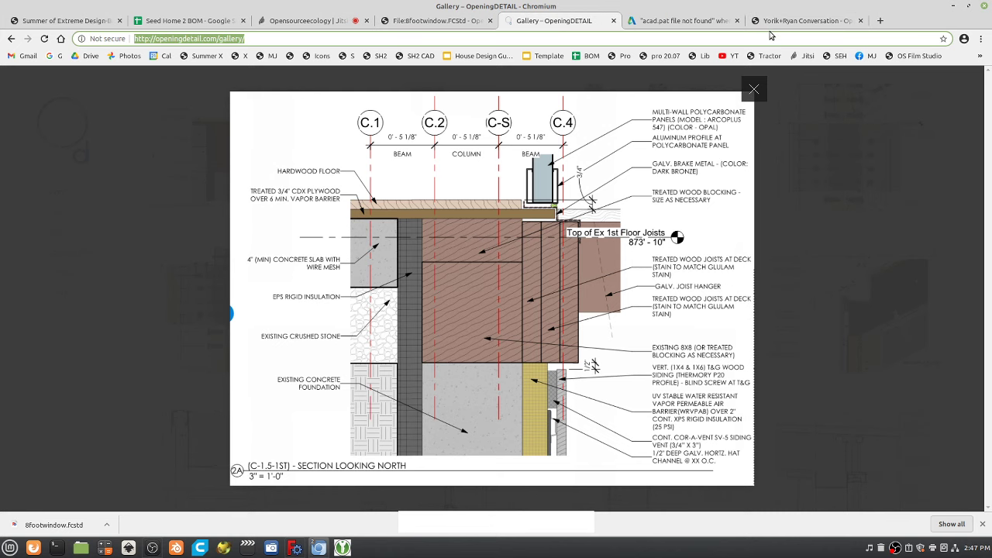
click(787, 23)
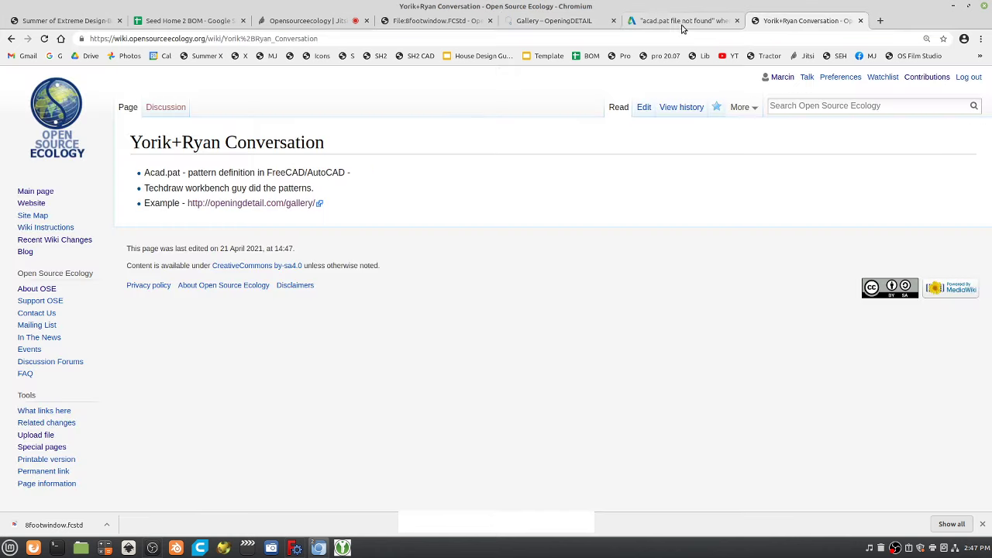
click(880, 21)
Search the web for 'freecad wiki' and open the FreeCAD documentation wiki.
text(fre)
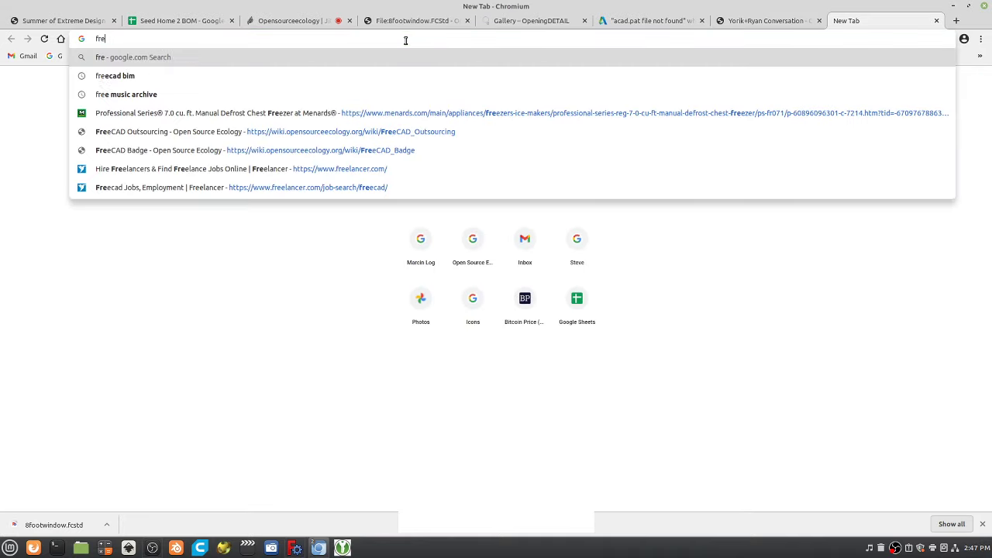
text(ecad wikik)
key(Return)
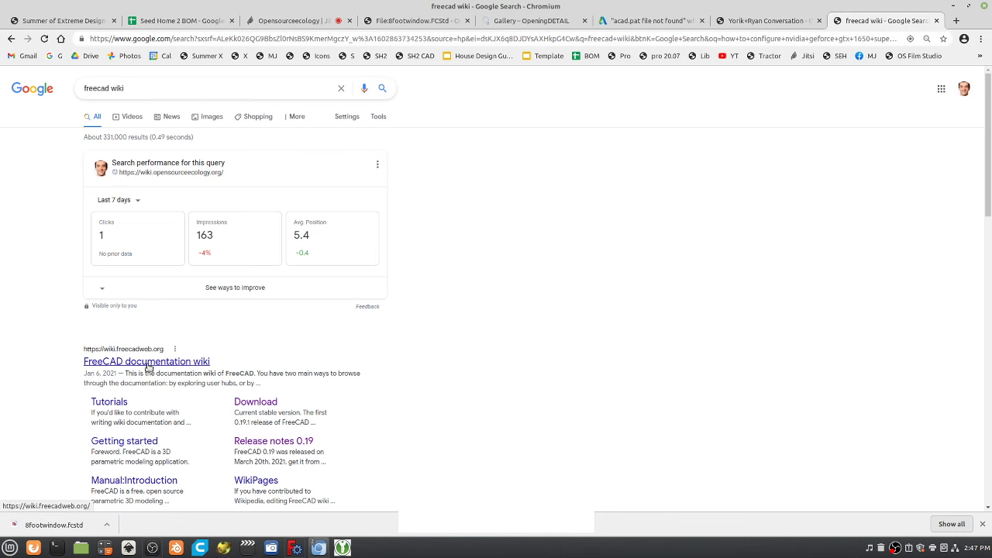
click(147, 364)
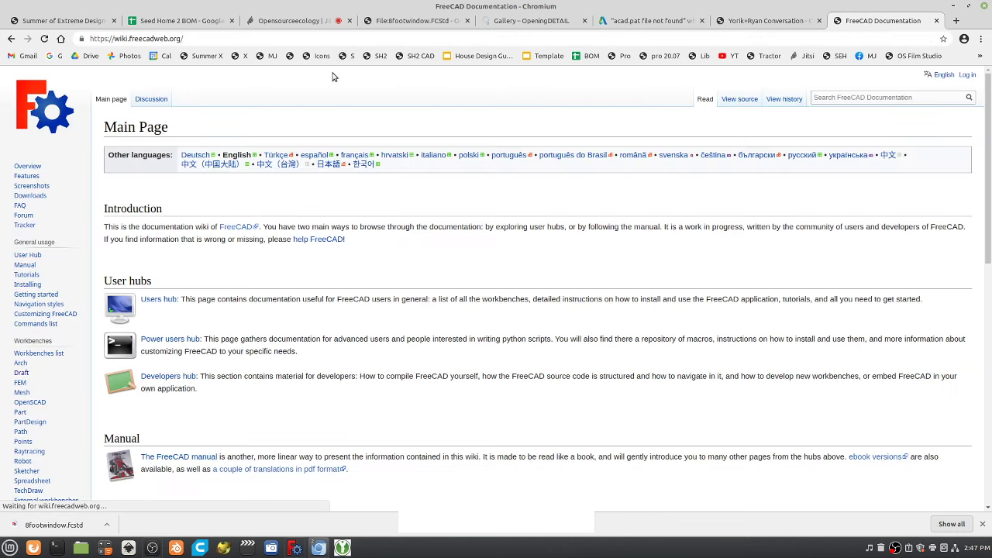
Search the wiki for 'acad.pat', then '.pat', and copy the TechDraw Hatching/en page address.
click(856, 102)
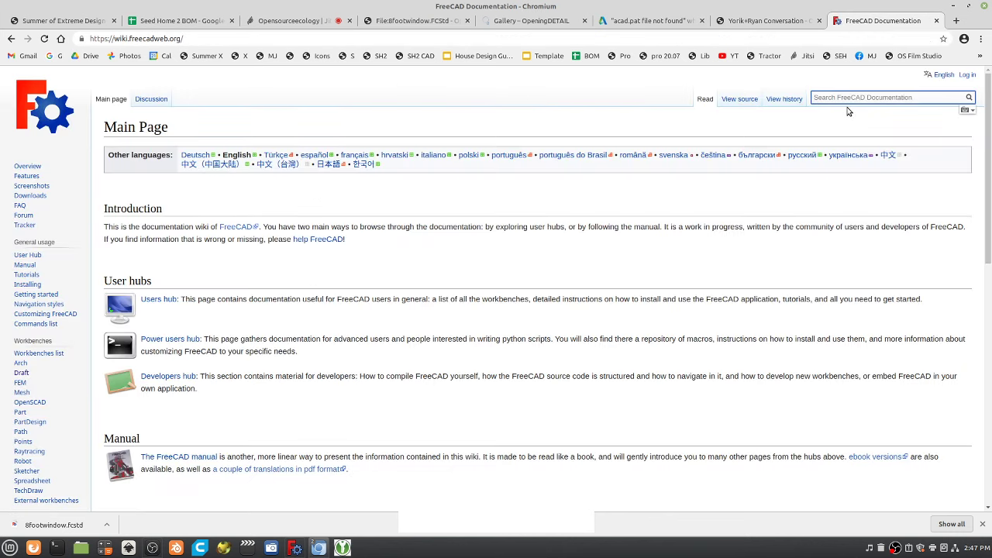
text(acad.)
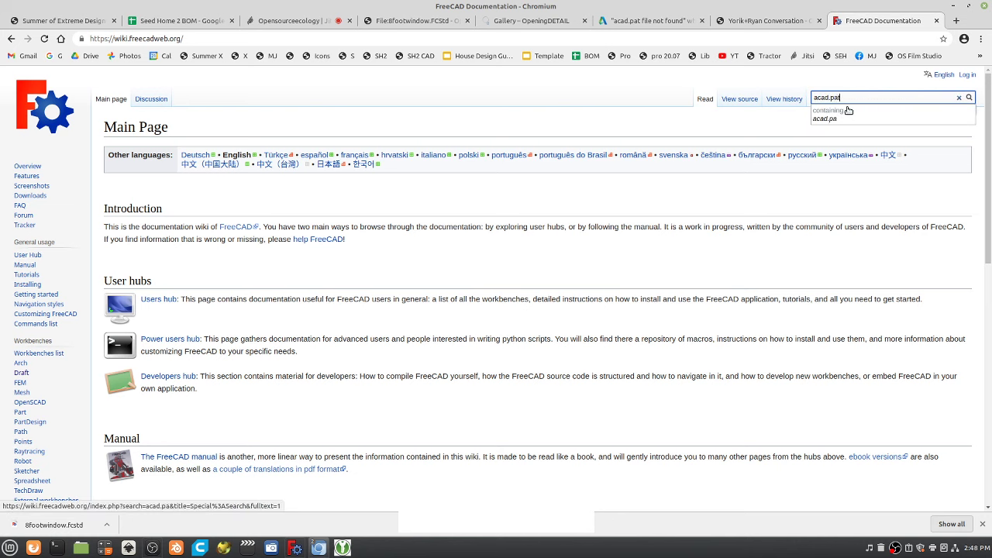
text(pat)
key(Return)
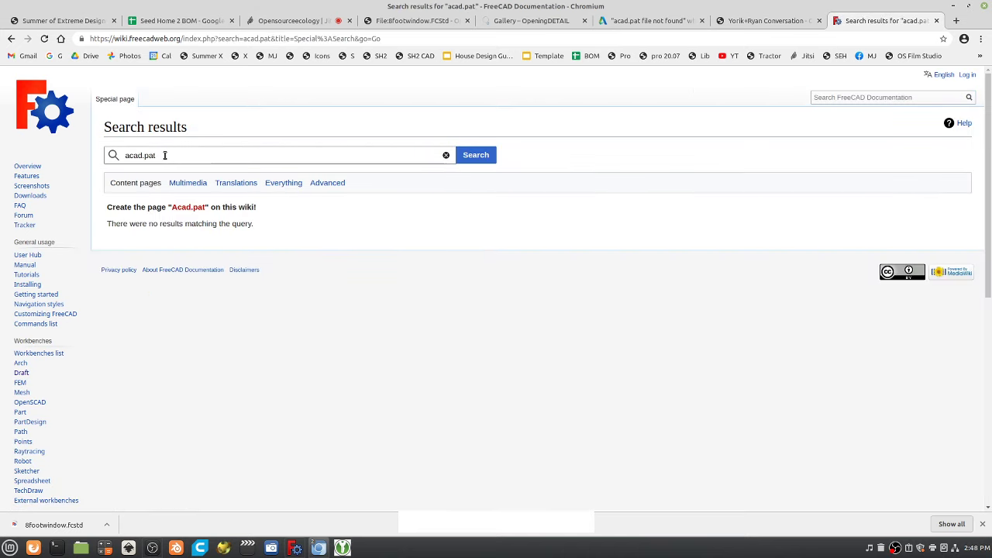
drag(164, 155, 92, 167)
text(.pat)
key(Return)
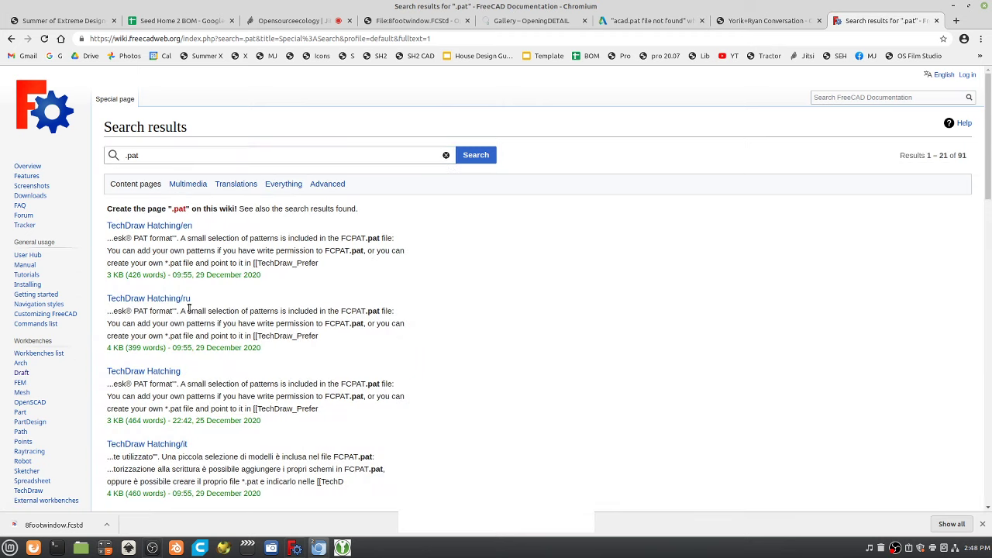
click(143, 226)
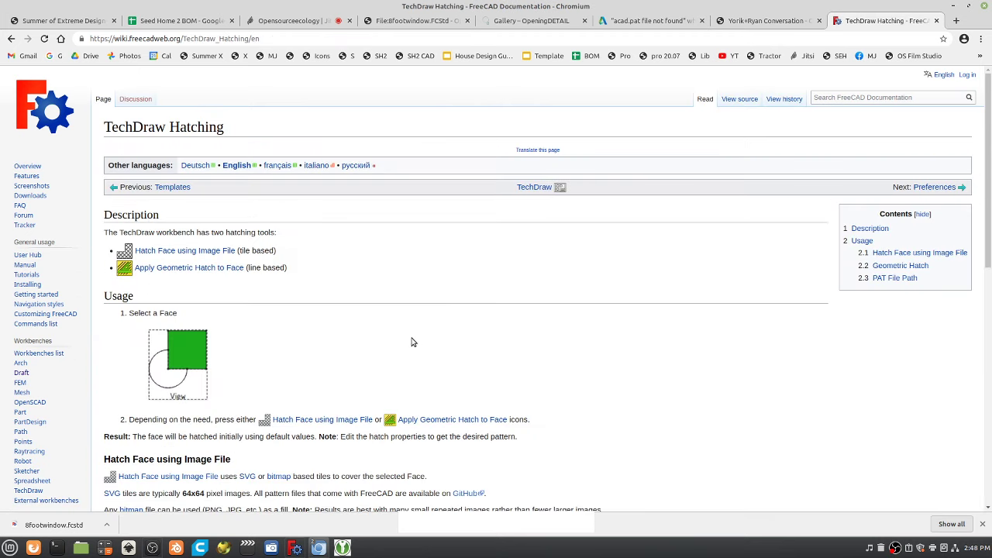
click(246, 39)
key(ctrl+c)
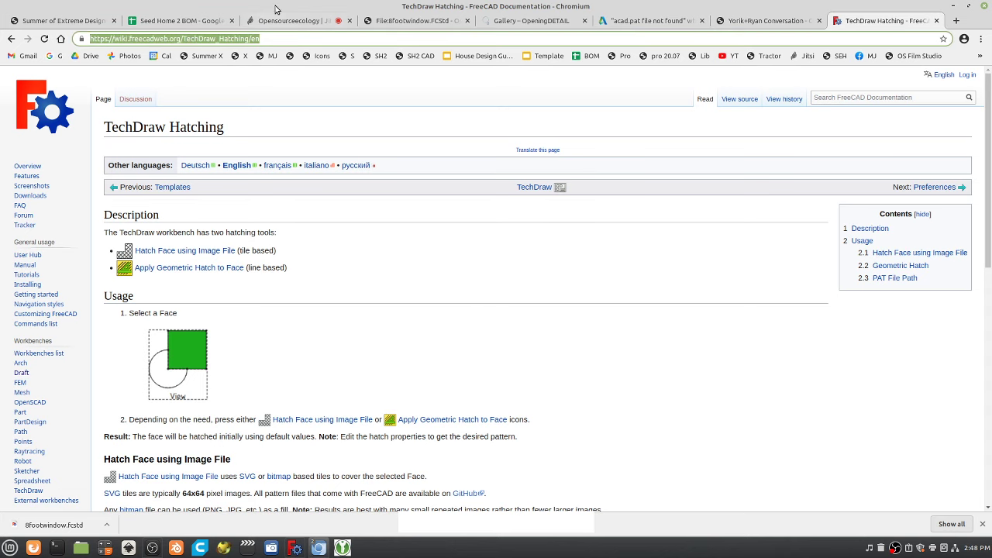
Paste the TechDraw_Hatching URL as a new bullet on the Yorik+Ryan Conversation page and save.
click(779, 23)
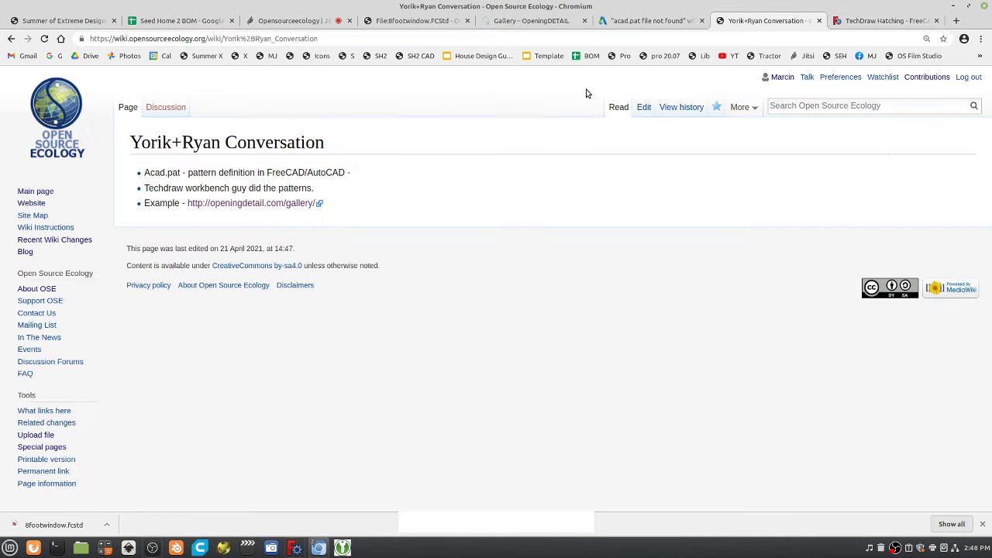
click(644, 108)
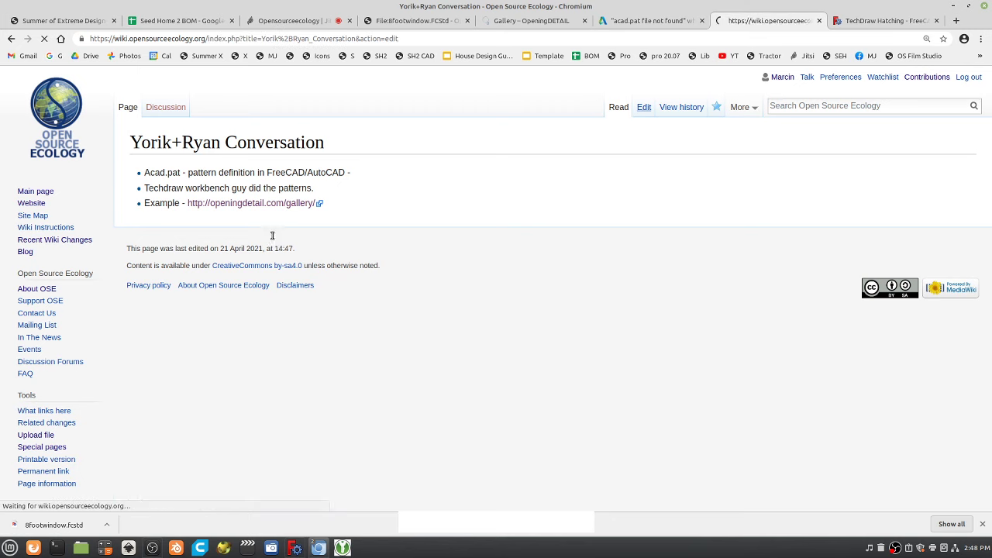
key(ctrl+v)
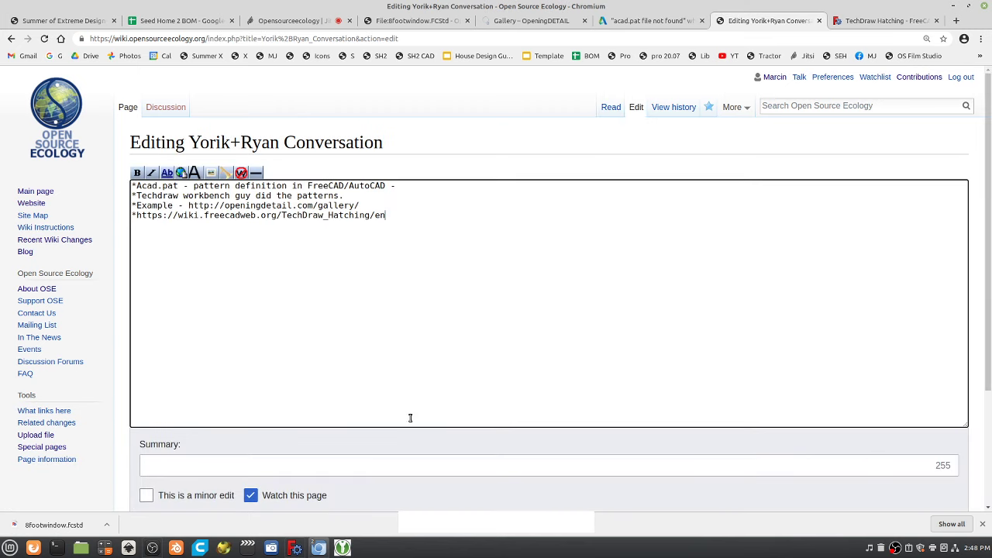
scroll(166, 426, down, 4)
click(177, 399)
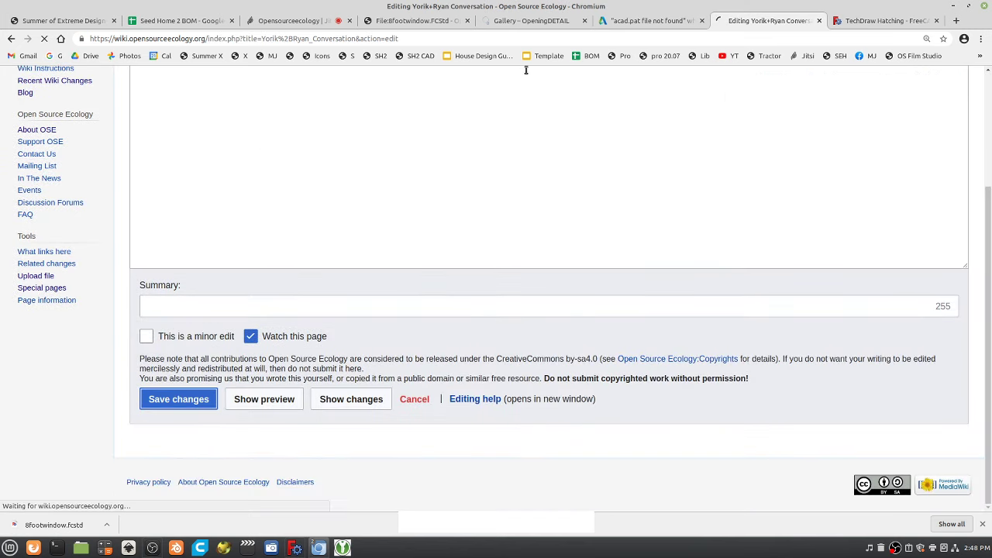
click(657, 18)
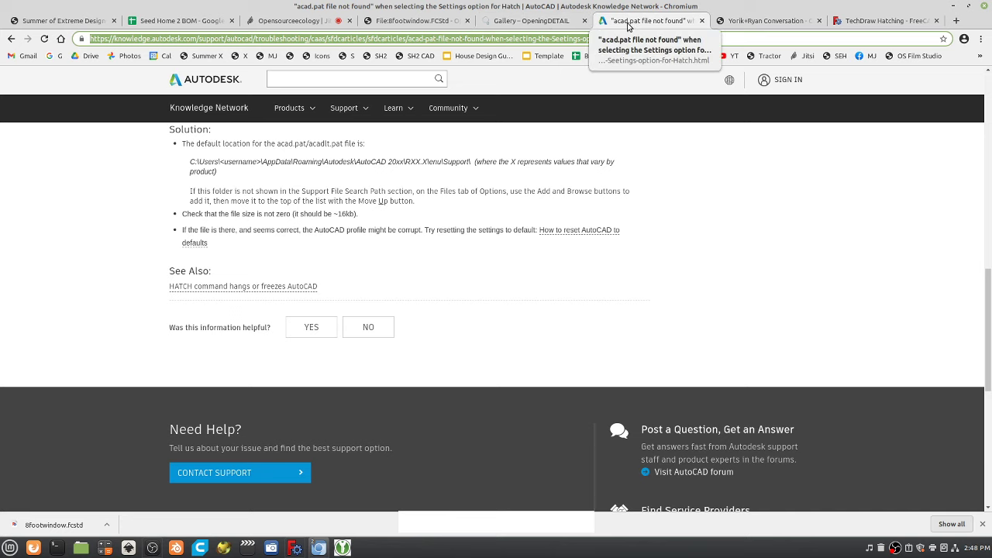
Look over the acad.pat article and OpeningDETAIL section drawing, then return to the updated conversation page.
click(543, 20)
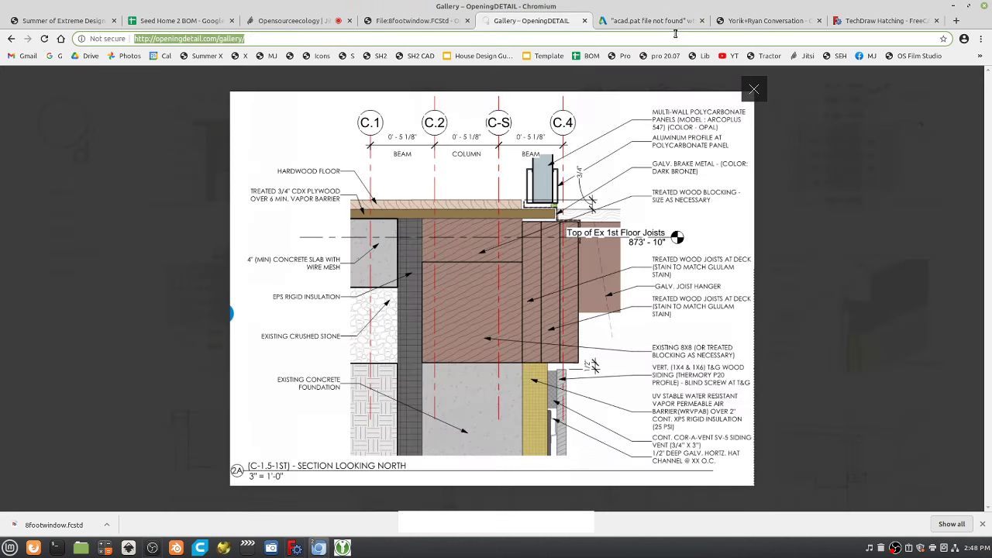
click(660, 27)
click(531, 21)
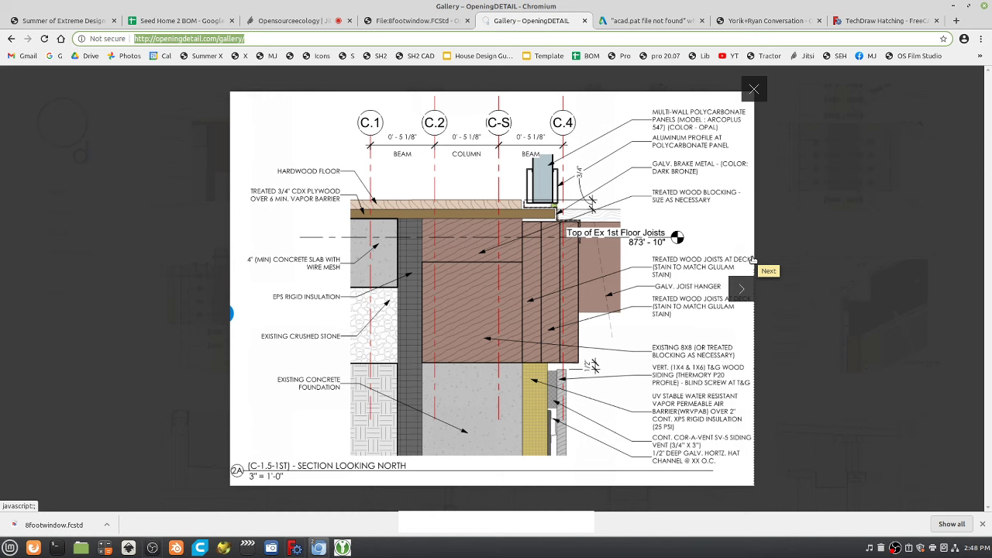
click(782, 26)
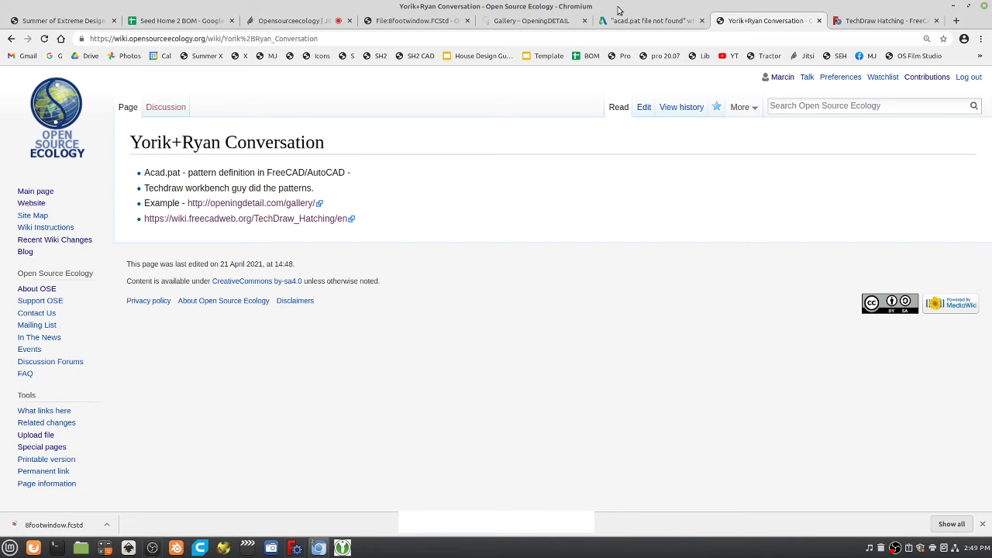
Return to the Jitsi call, stop screen sharing, and dismiss a stray context menu.
click(286, 21)
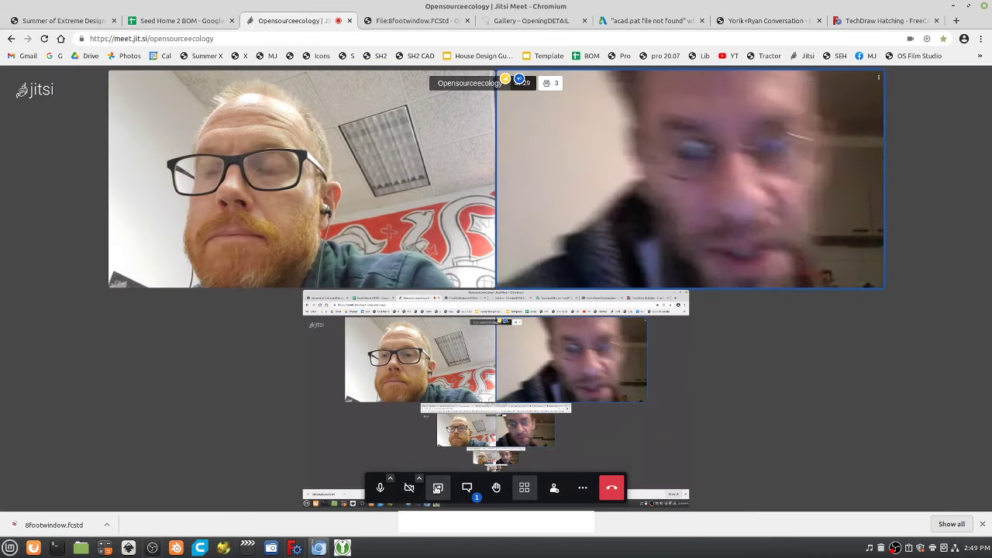
click(439, 488)
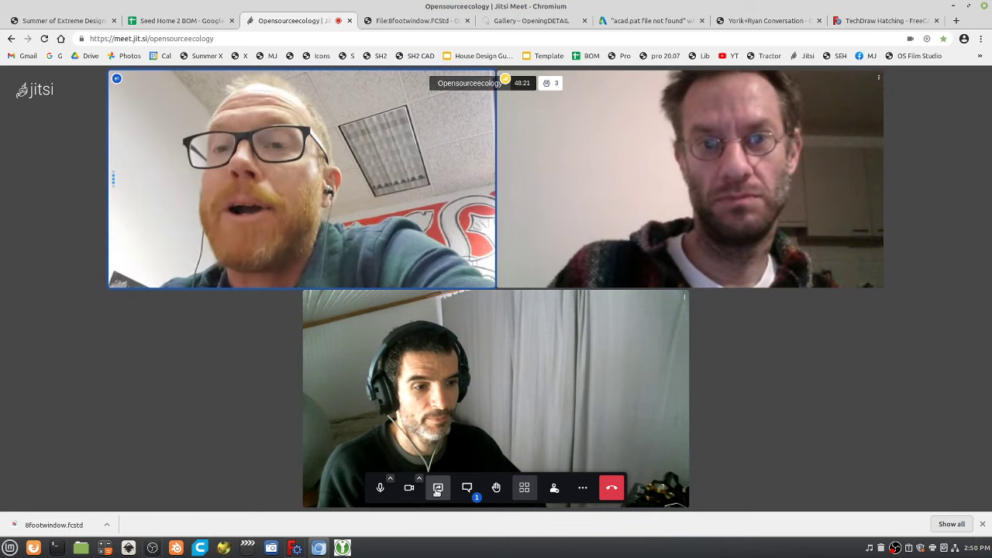
right_click(472, 492)
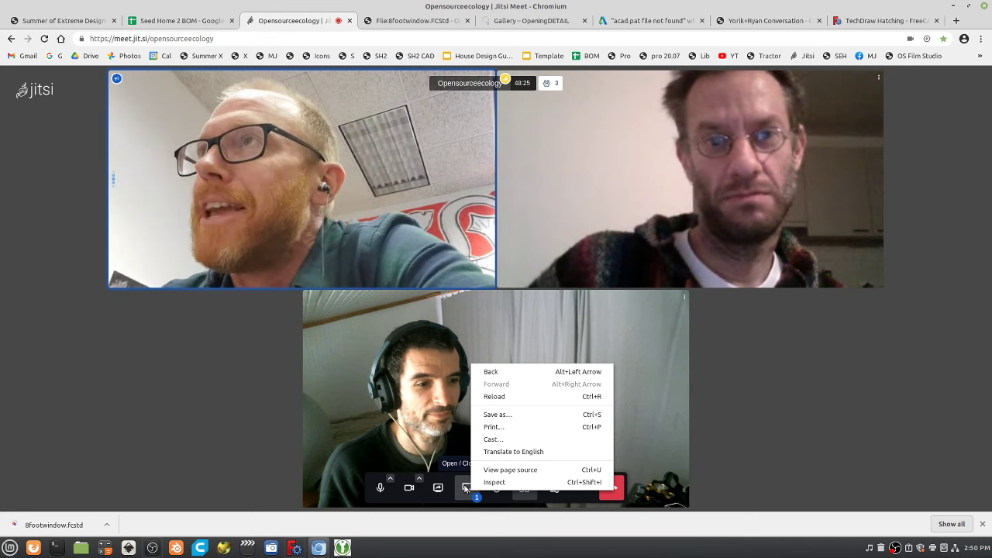
click(693, 430)
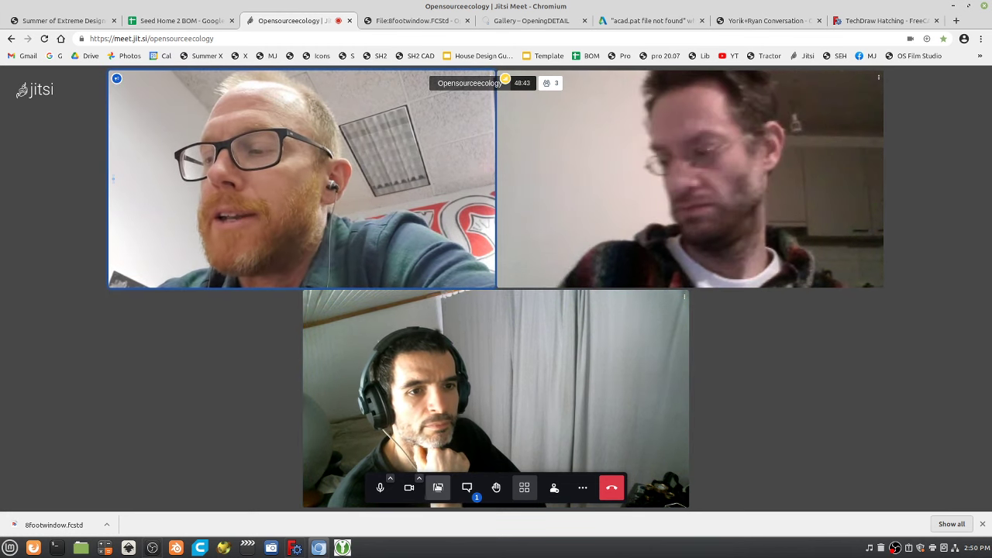
Flip between the Yorik+Ryan Conversation page and the TechDraw Hatching tab, ending on TechDraw Hatching.
click(765, 21)
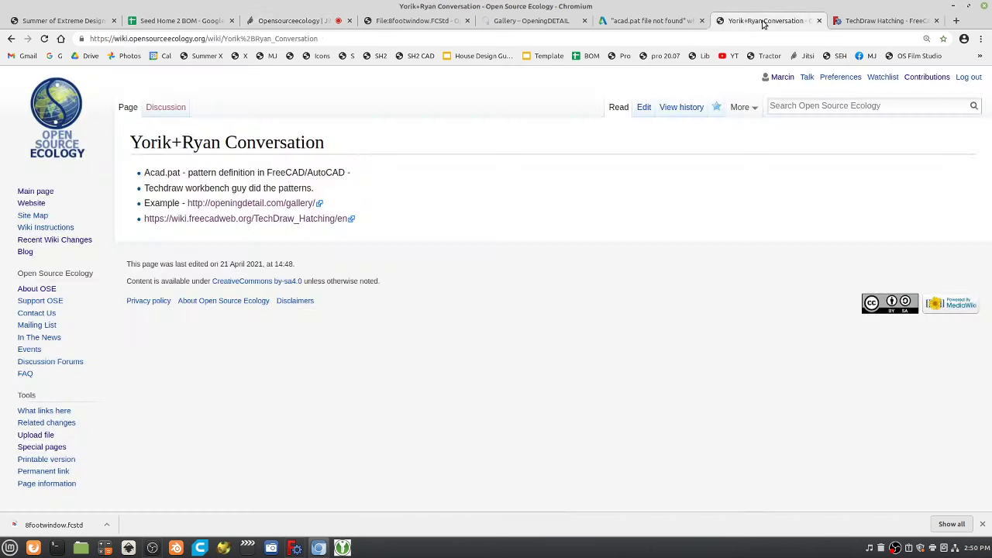
click(694, 42)
key(ctrl+Tab)
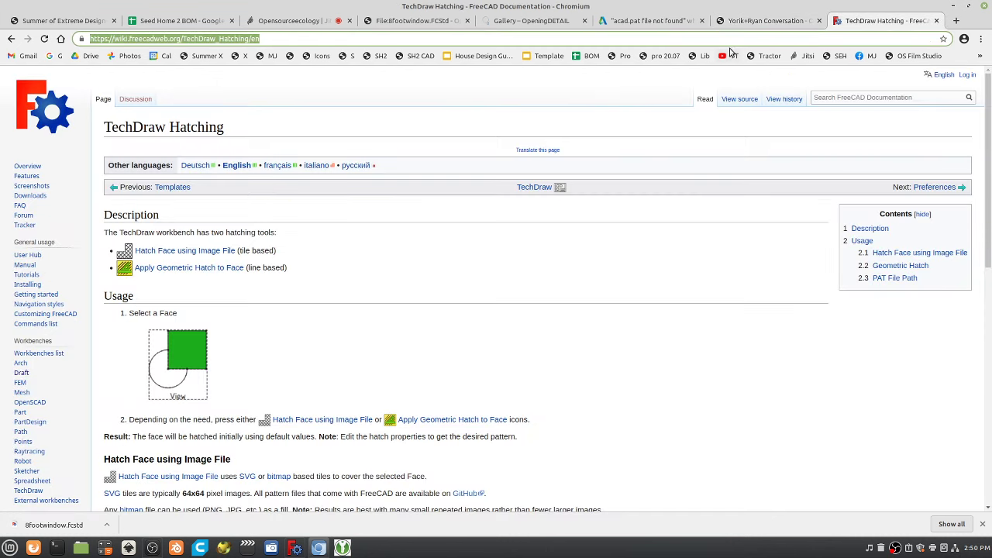
click(789, 24)
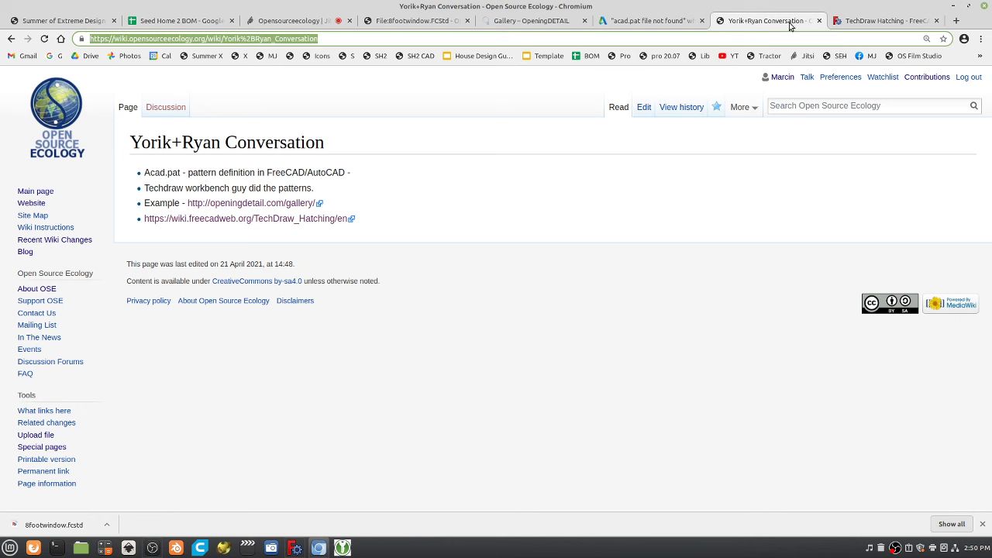
click(869, 23)
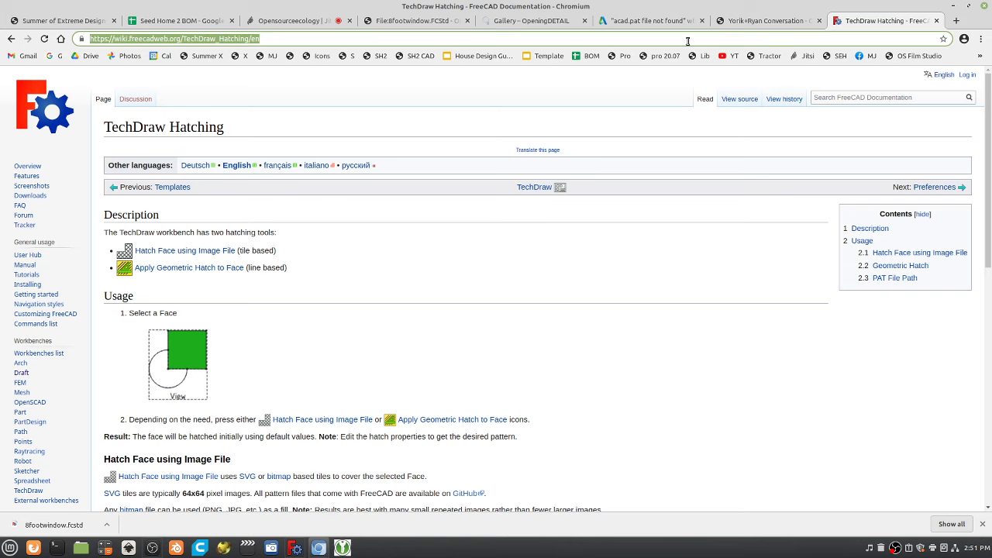
In a new tab, search for 'blenderbim' and open the BlenderBIM Add-on site.
key(ctrl+t)
text(e)
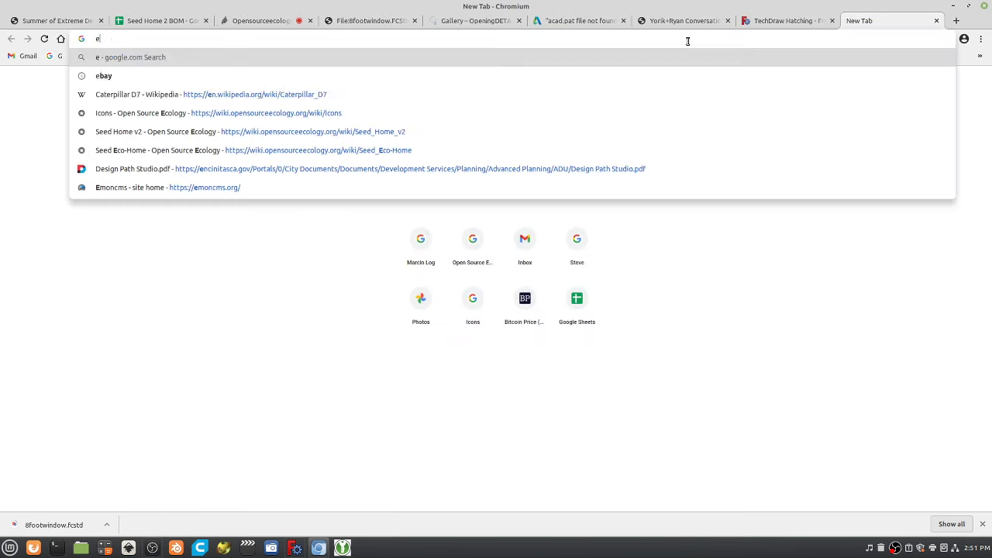
key(BackSpace)
text(blender)
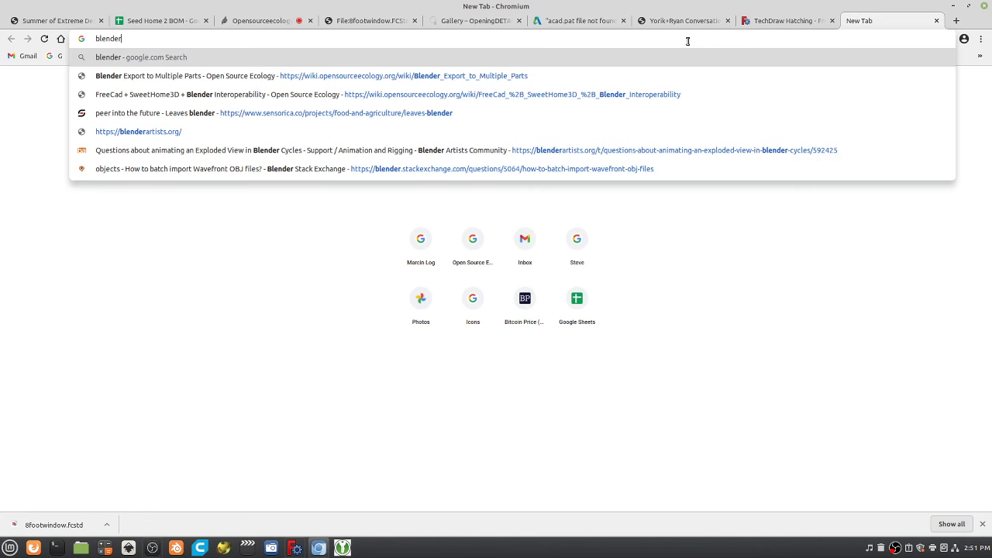
text(bim)
key(Return)
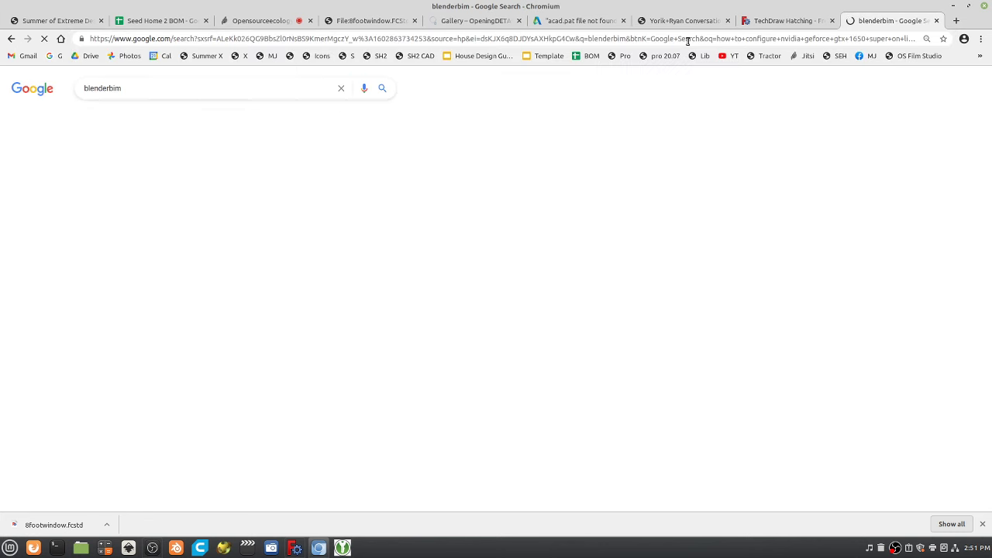
click(151, 168)
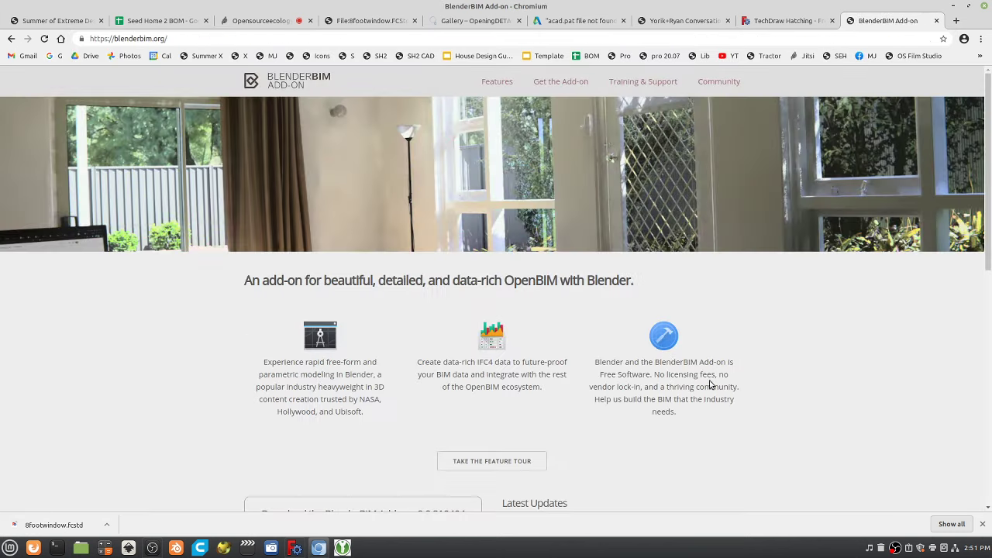
Skim the BlenderBIM home page, copy its blenderbim.org address, and return to the conversation page.
scroll(705, 388, down, 3)
scroll(705, 388, down, 3)
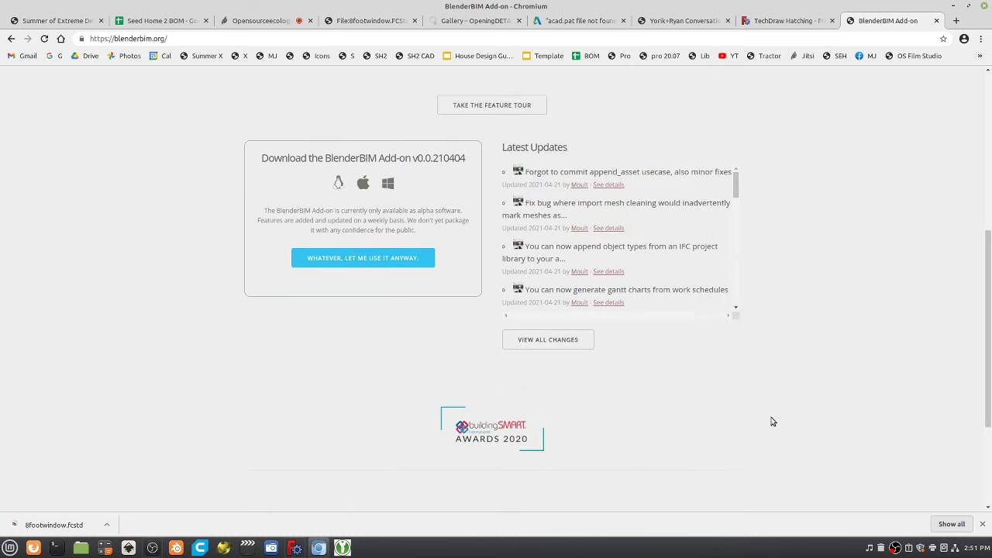
scroll(771, 420, up, 3)
scroll(742, 397, up, 3)
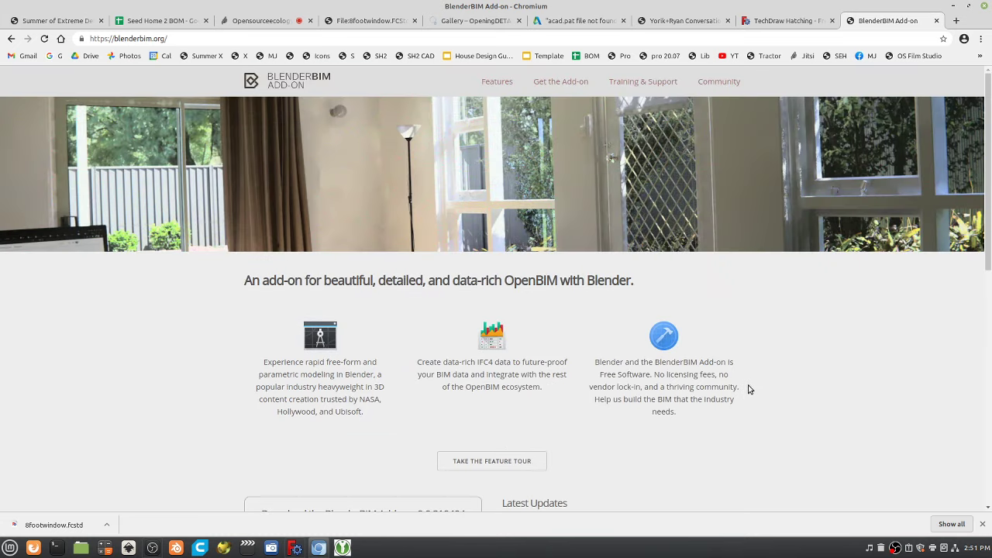
click(467, 40)
key(ctrl+c)
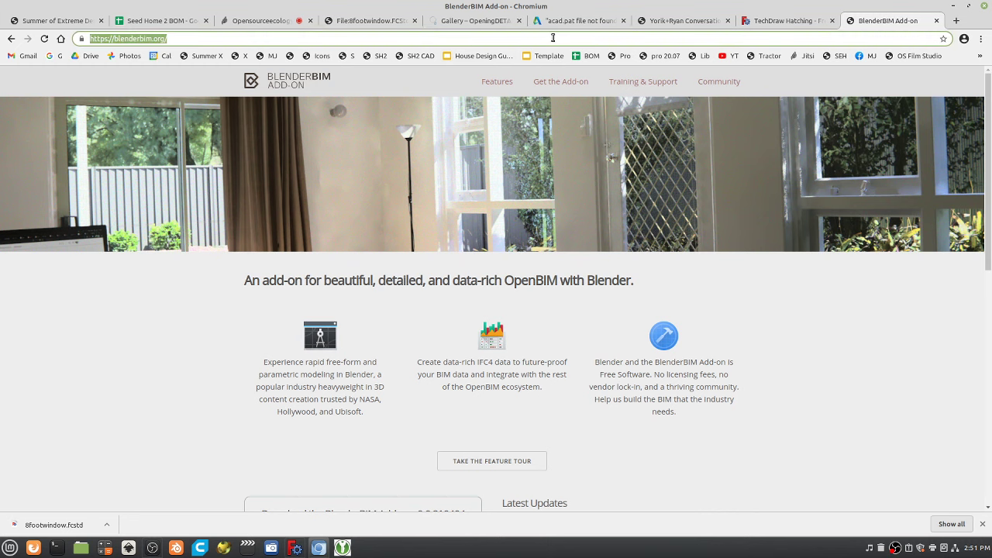
click(687, 20)
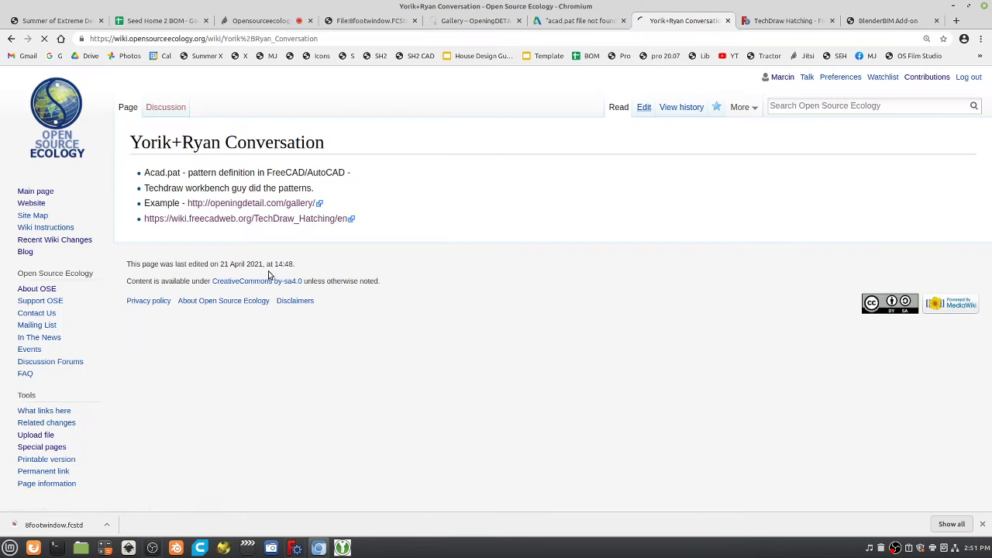
key(alt+shift+e)
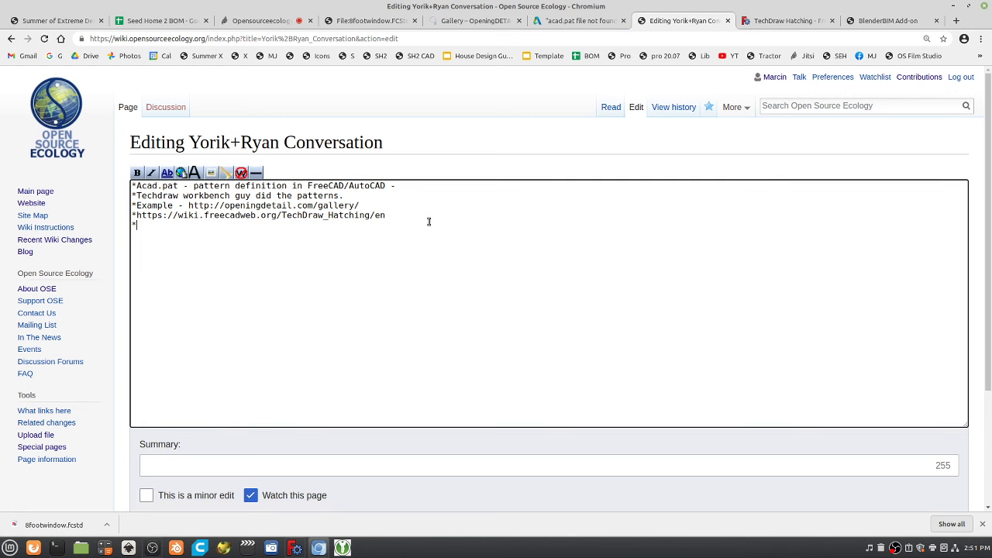
key(ctrl+v)
key(alt+shift+s)
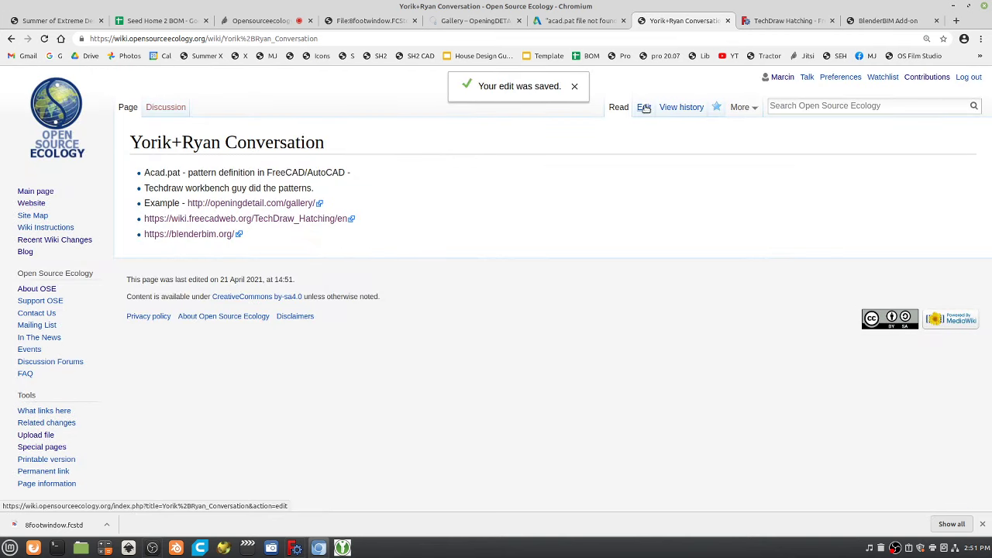
Add the bullet 'Blender and FreeCAD BIM engine is state of art.' and save the page.
click(644, 108)
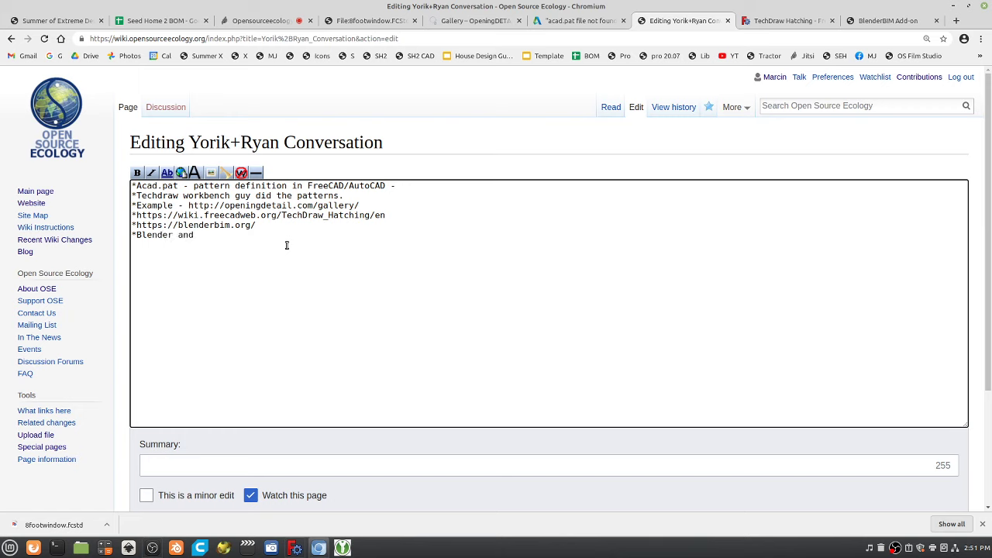
text(FreeCAD BIM engine is state of art.)
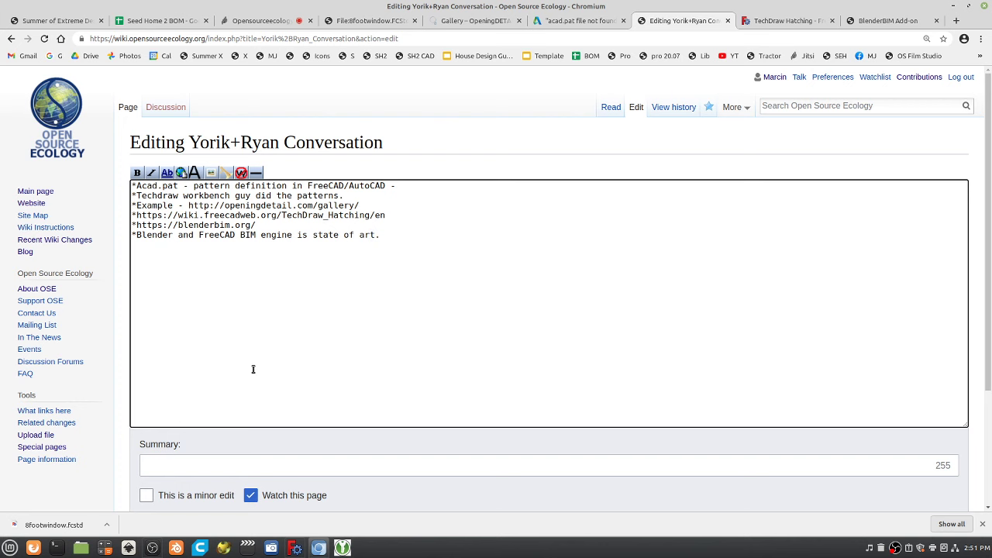
scroll(252, 369, down, 3)
click(175, 452)
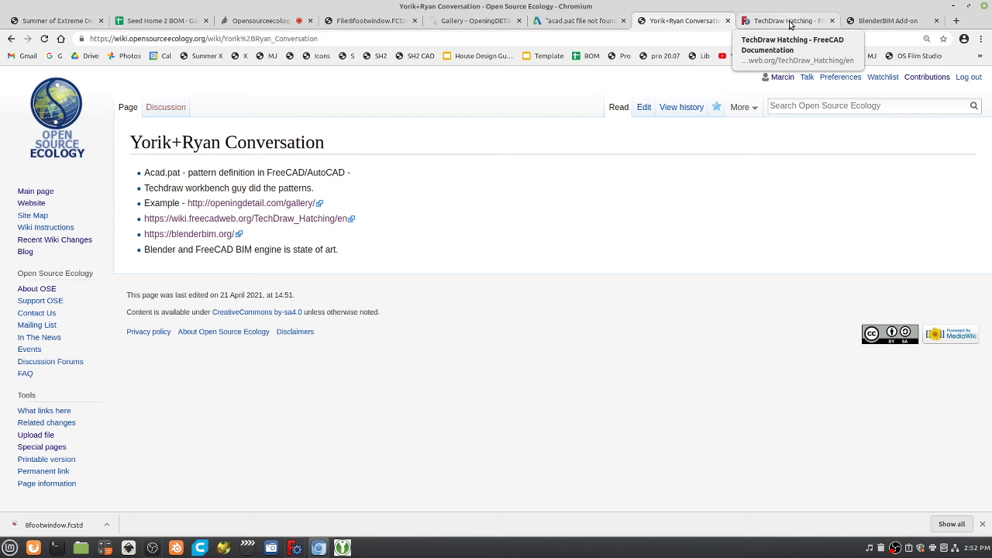
Go to the BlenderBIM Add-on site and open its Feature Tour page.
click(790, 23)
click(892, 24)
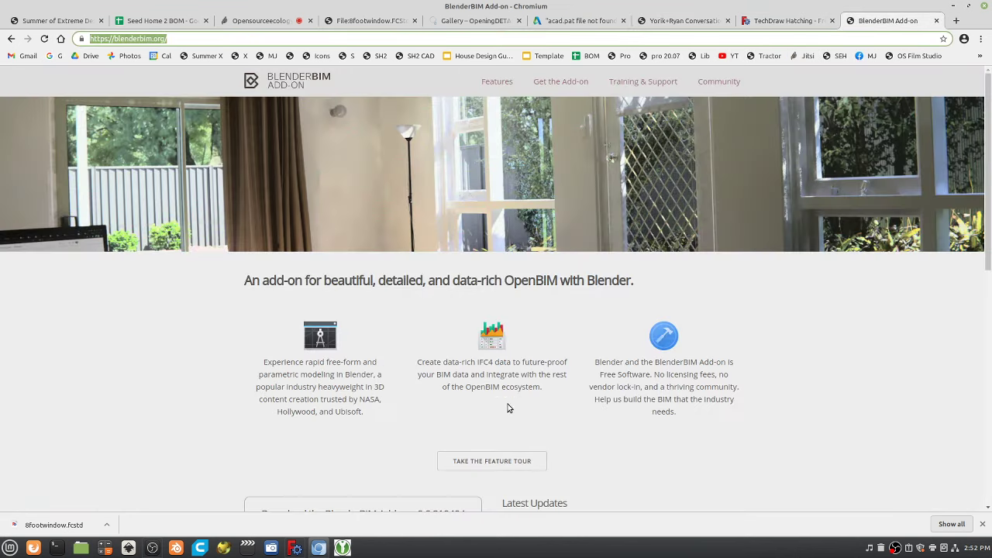
scroll(500, 408, down, 2)
click(508, 380)
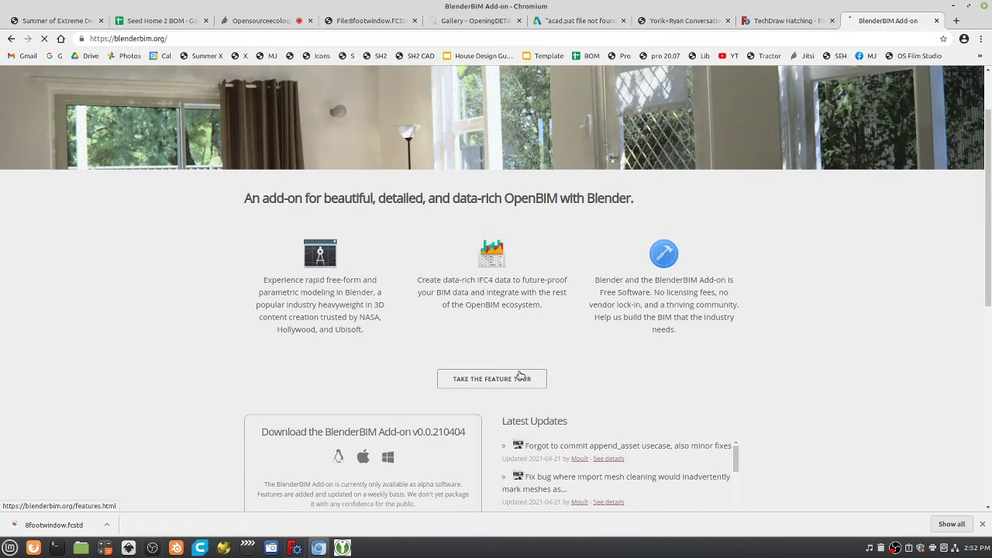
Scroll through the features screenshots, copy the features page address, and return to the conversation page.
scroll(690, 335, down, 5)
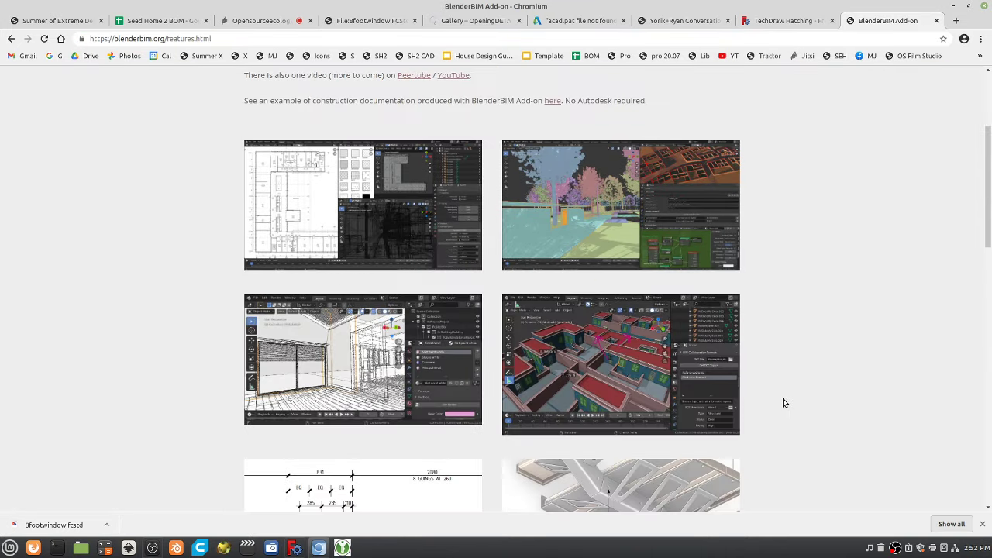
scroll(787, 349, down, 5)
scroll(785, 336, down, 5)
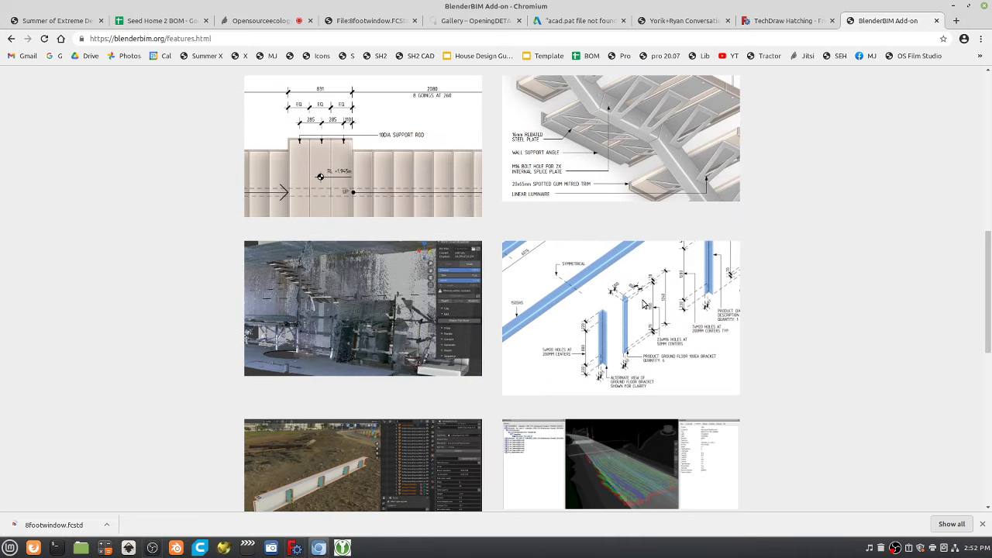
scroll(791, 305, down, 4)
scroll(563, 300, down, 9)
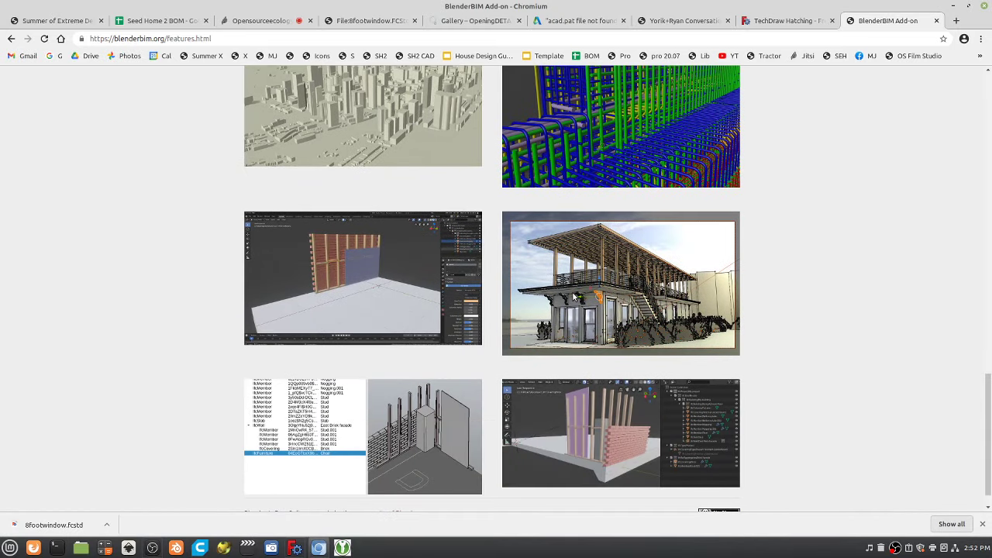
scroll(574, 297, down, 2)
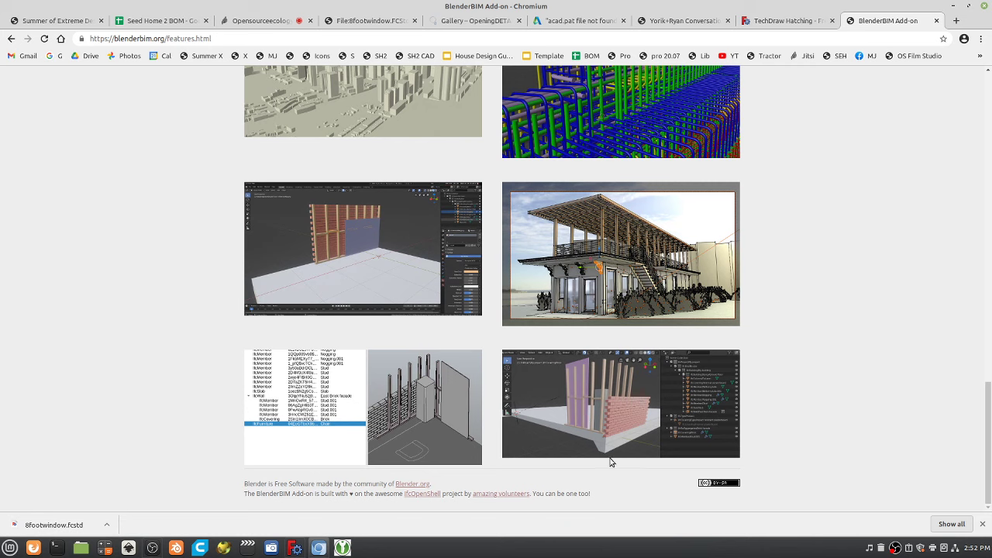
scroll(845, 391, up, 1)
scroll(845, 391, up, 2)
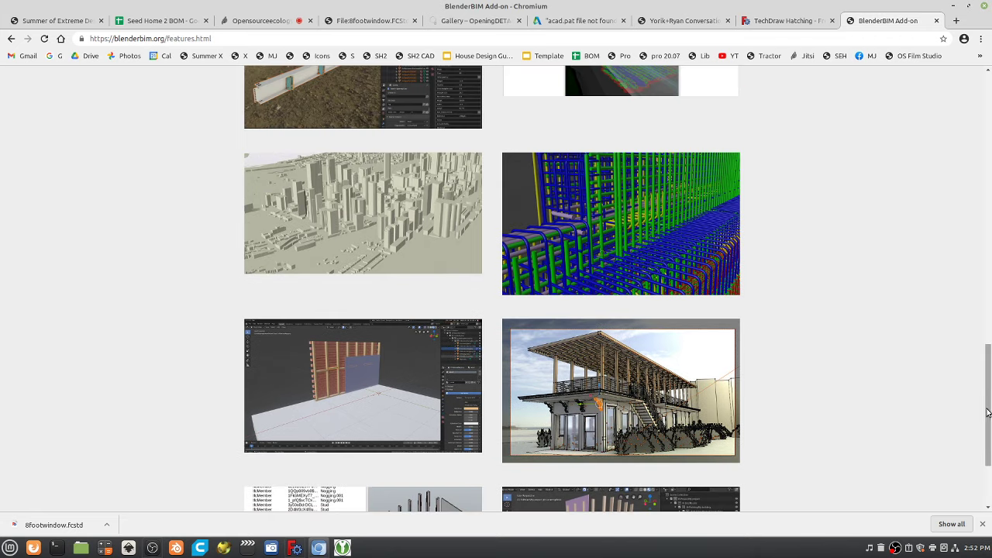
drag(982, 333, 962, 4)
click(232, 39)
key(ctrl+c)
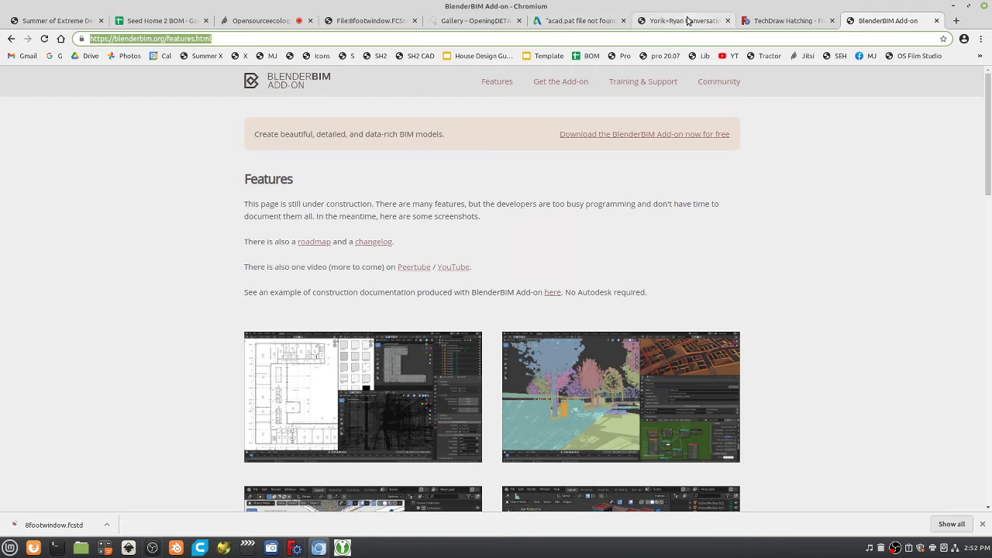
click(694, 23)
Append the blenderbim.org/features.html link after 'state of art.' on the conversation page and save.
click(647, 109)
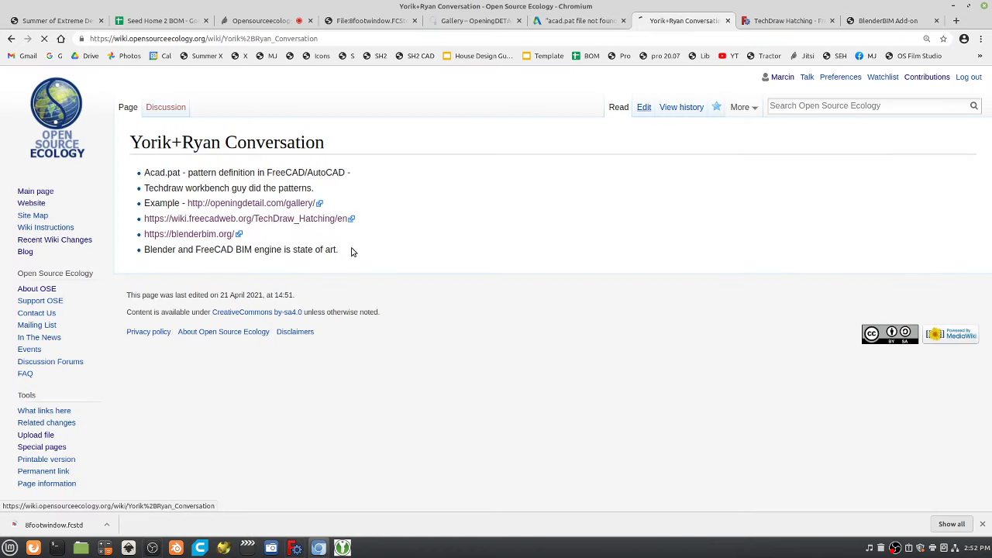
click(392, 241)
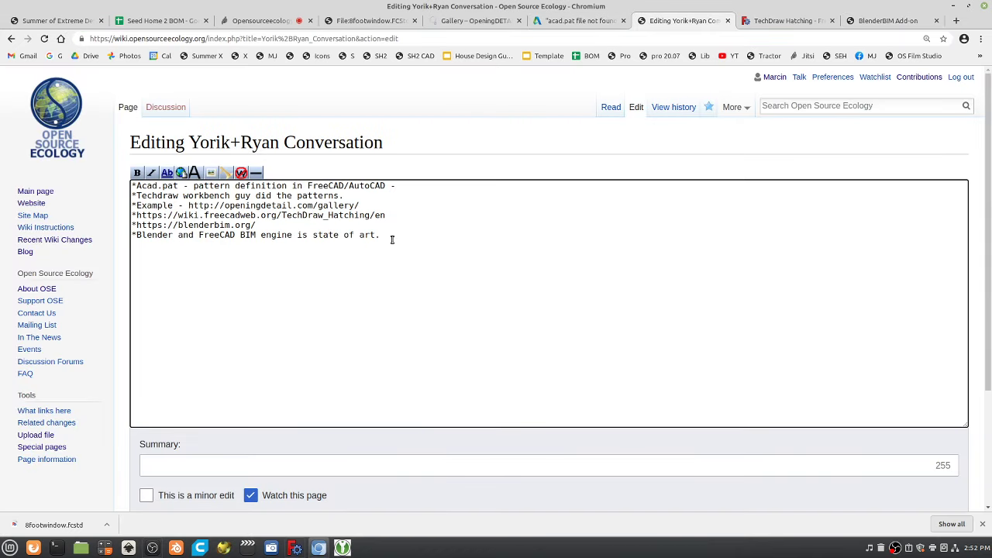
key(ctrl+v)
scroll(167, 488, down, 3)
click(172, 454)
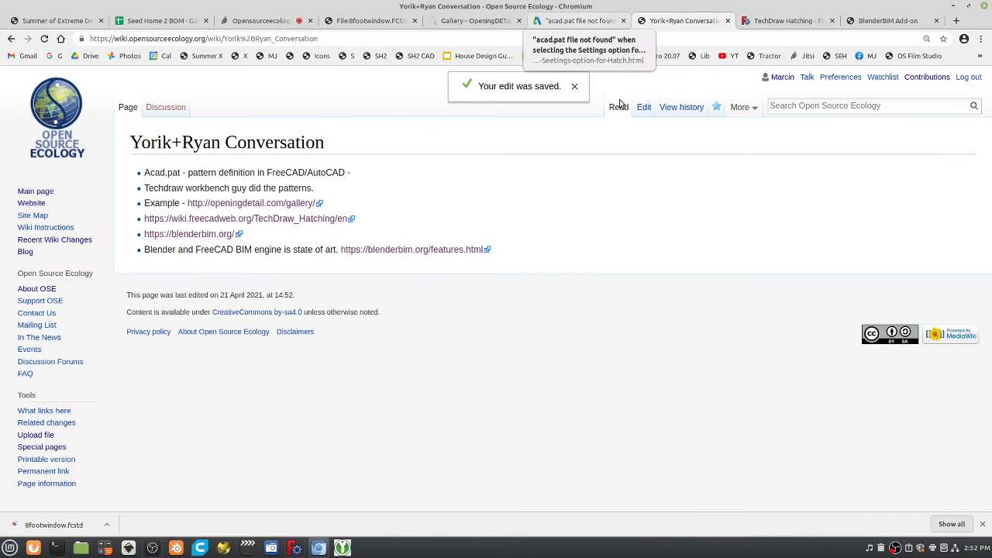
Share the screen in the Jitsi call and scroll through the BlenderBIM Features page.
click(259, 20)
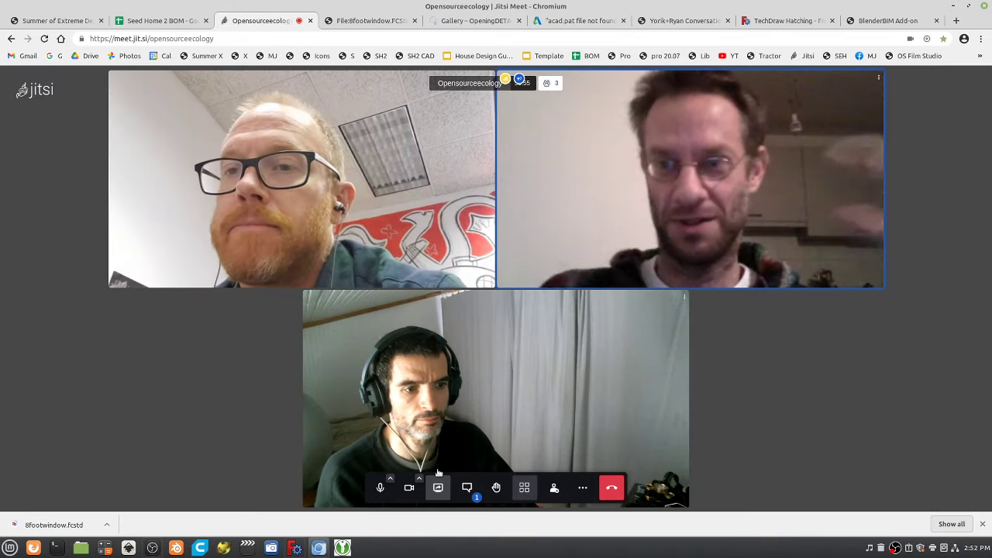
click(438, 488)
click(625, 352)
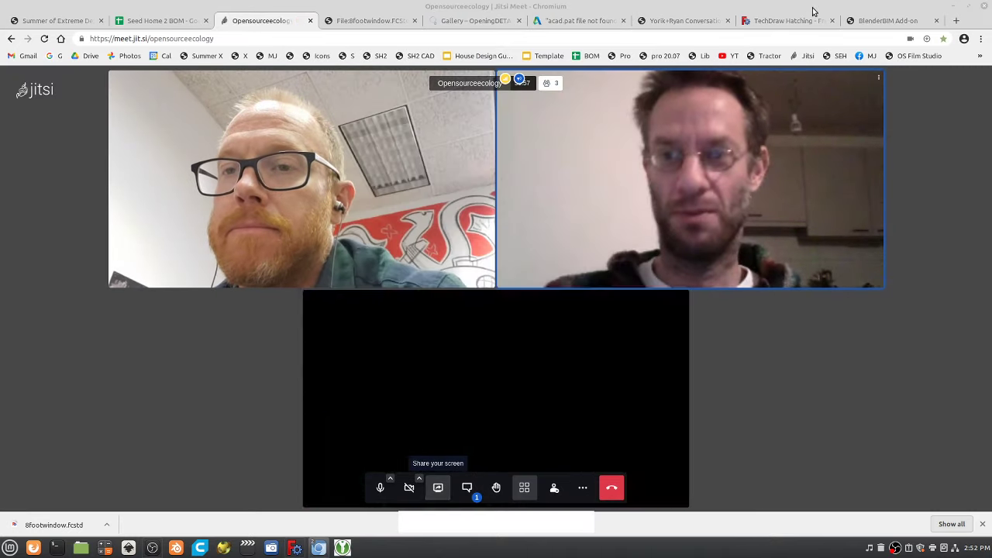
click(884, 20)
scroll(646, 221, down, 3)
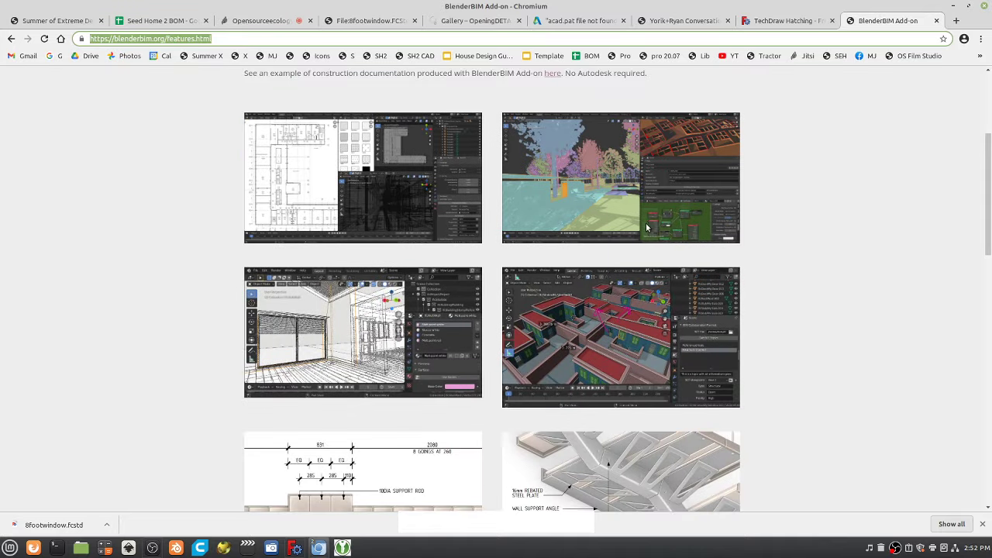
scroll(653, 219, down, 4)
scroll(643, 248, down, 3)
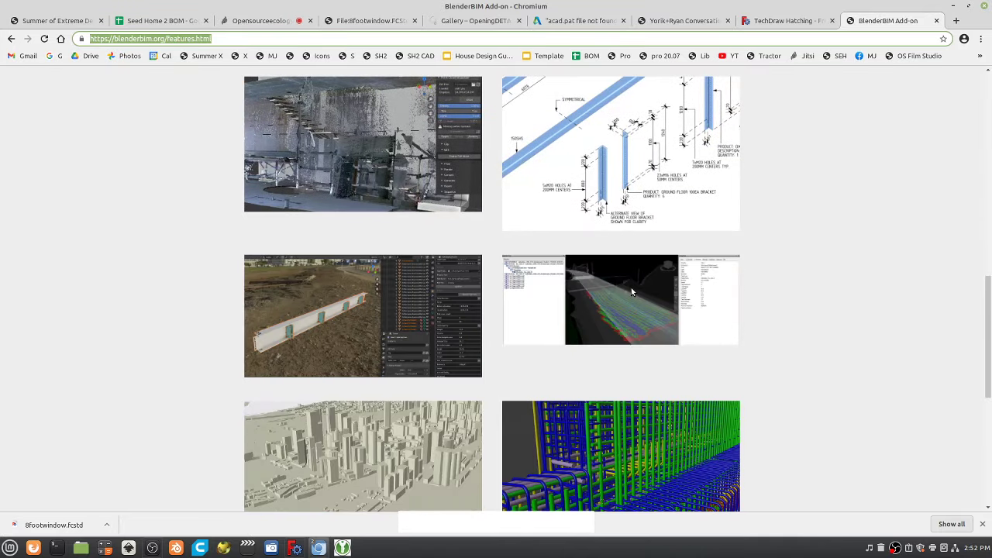
scroll(628, 279, down, 3)
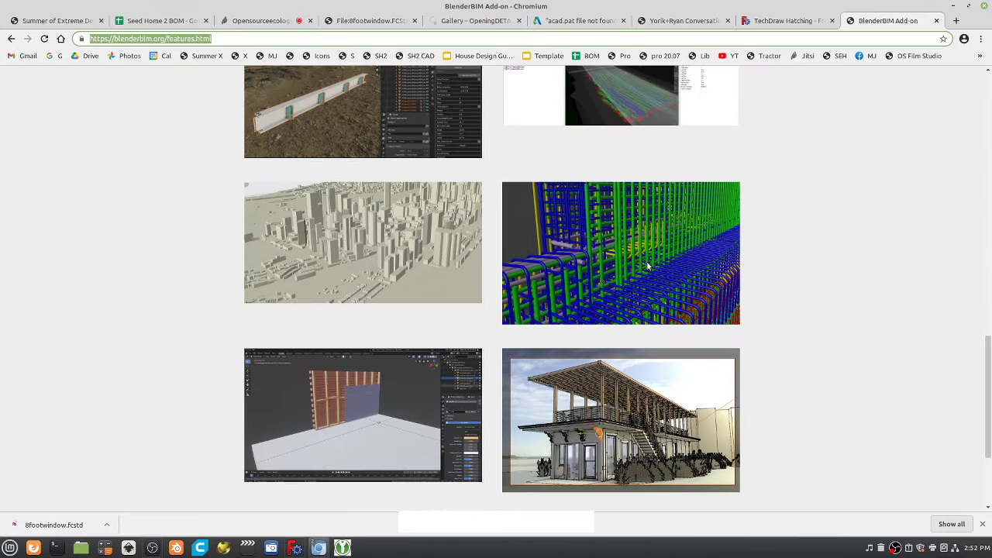
scroll(646, 259, down, 2)
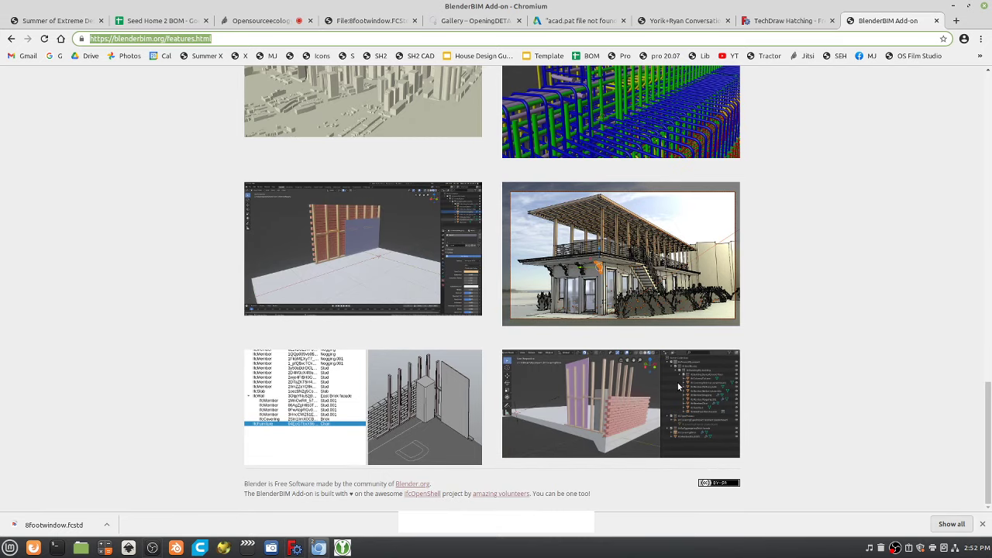
Zoom the BlenderBIM Features page in with Ctrl+Plus to about 175% for larger screenshots.
click(593, 400)
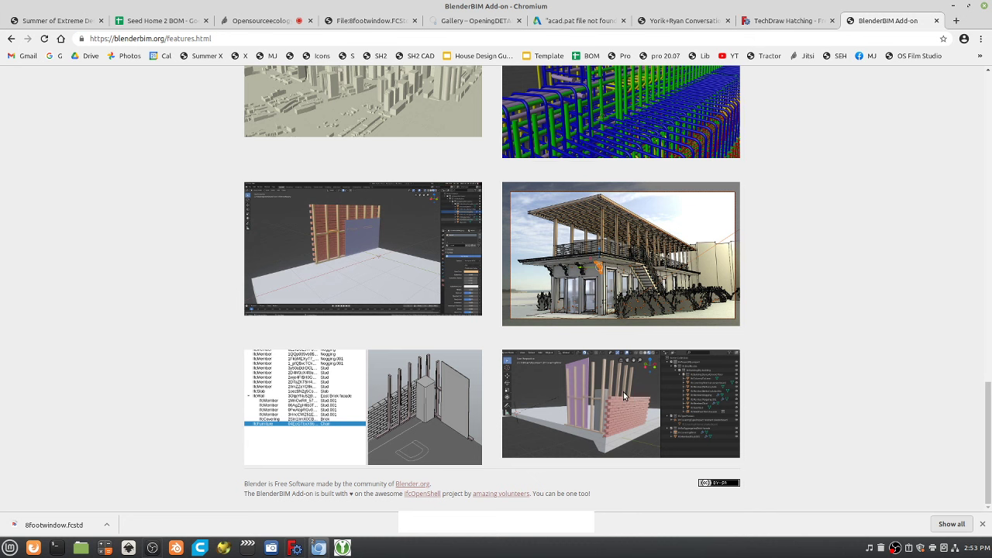
key(ctrl+plus)
key(ctrl+plus)
key(ctrl+plus)
key(ctrl+plus)
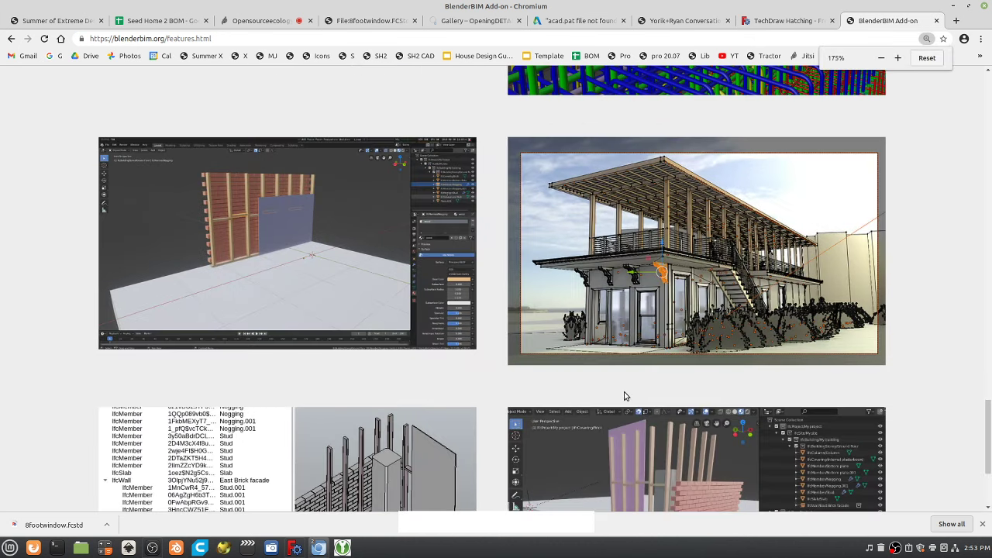
key(ctrl+plus)
scroll(623, 396, up, 1)
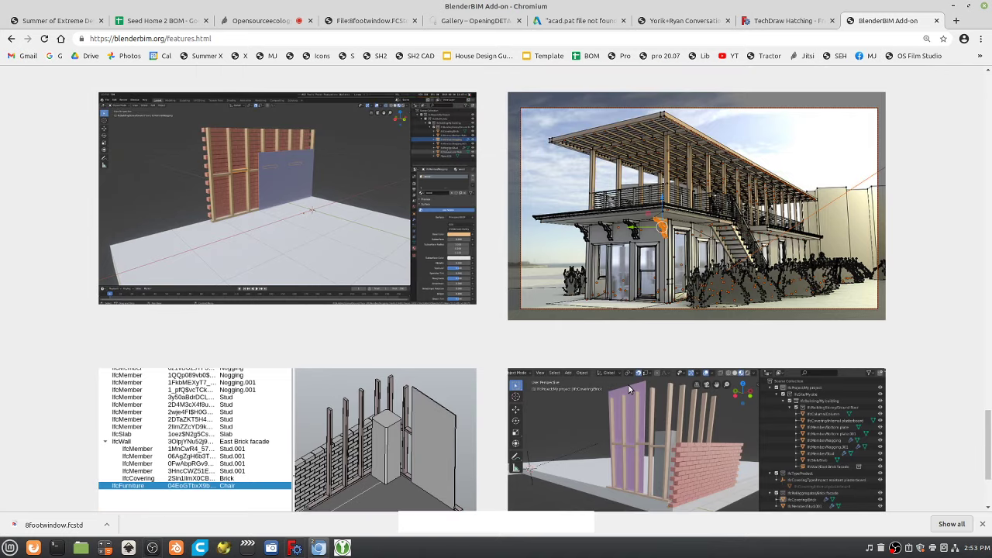
scroll(628, 385, down, 2)
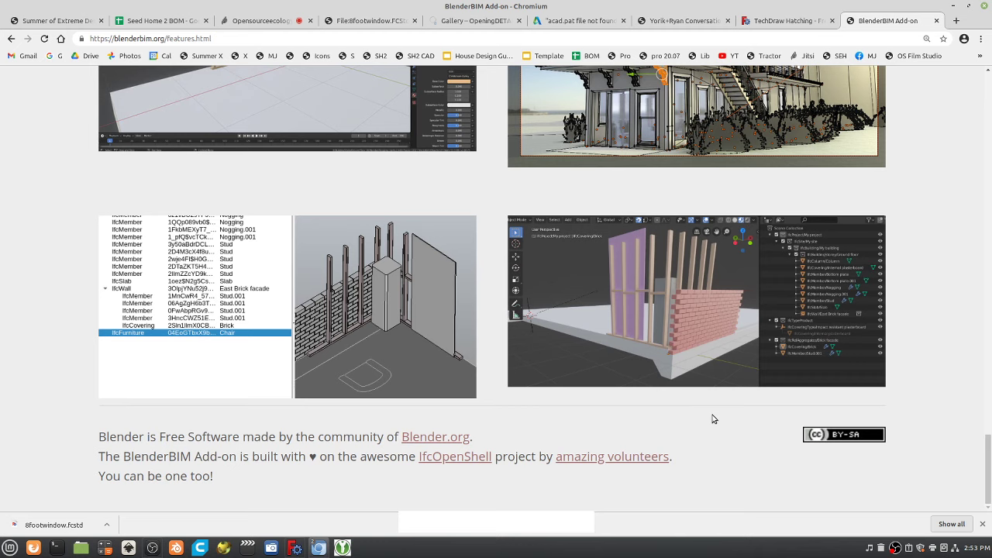
scroll(714, 419, up, 1)
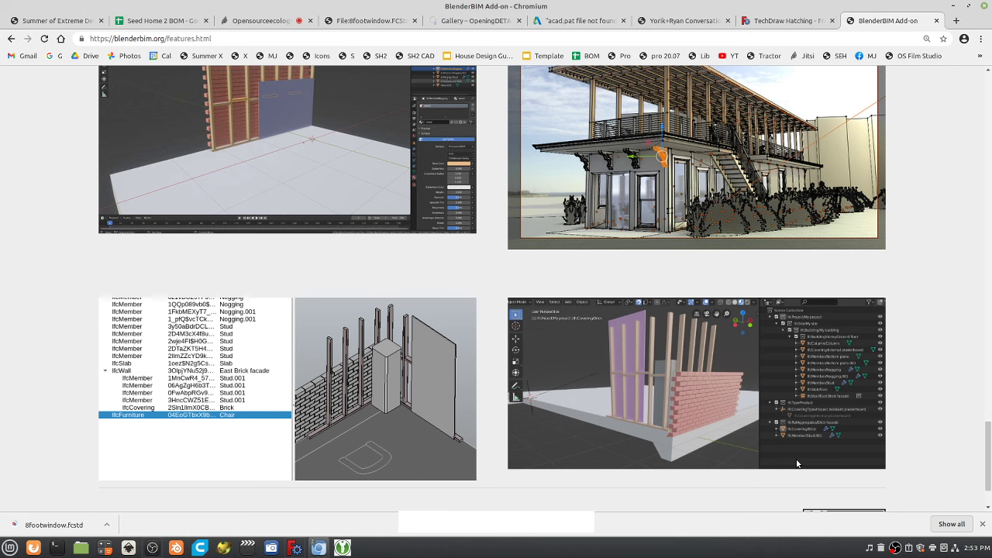
Scroll the Features gallery up to the introduction, then back down to the stair drawings.
scroll(594, 445, up, 3)
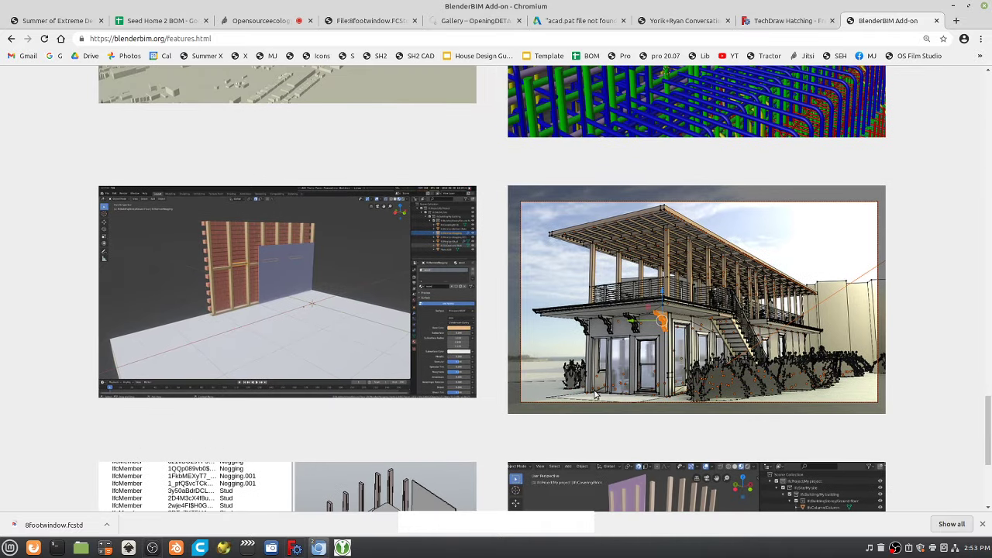
scroll(596, 396, up, 4)
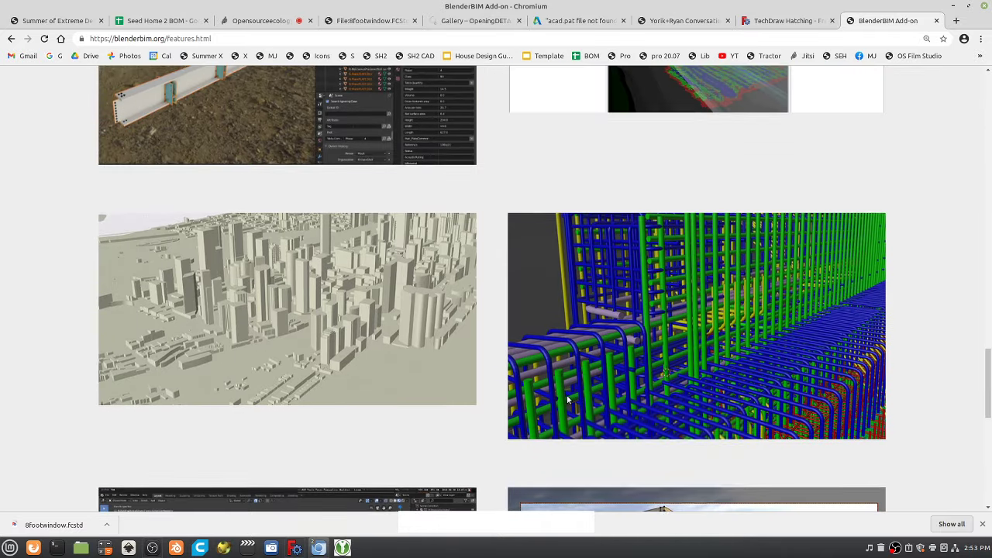
scroll(568, 399, up, 6)
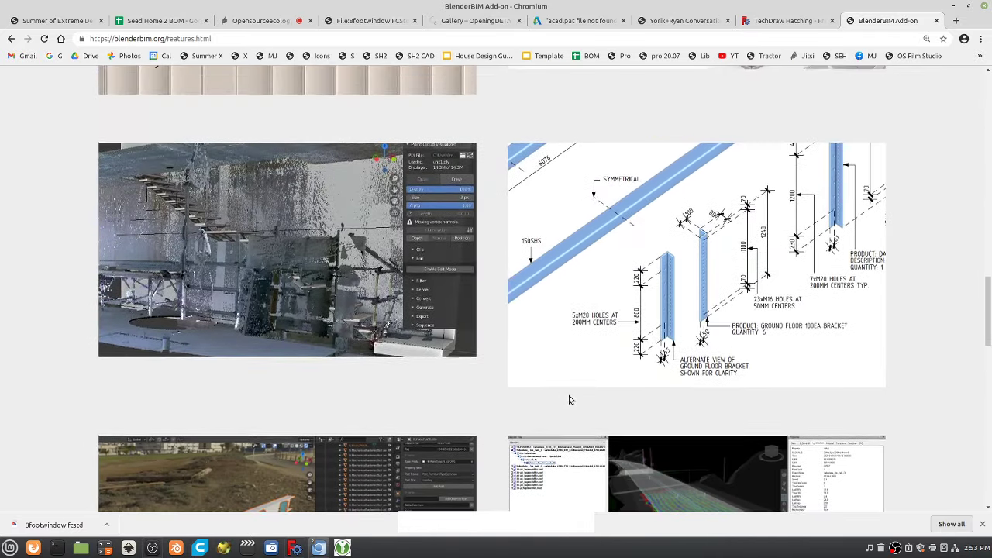
scroll(569, 400, up, 1)
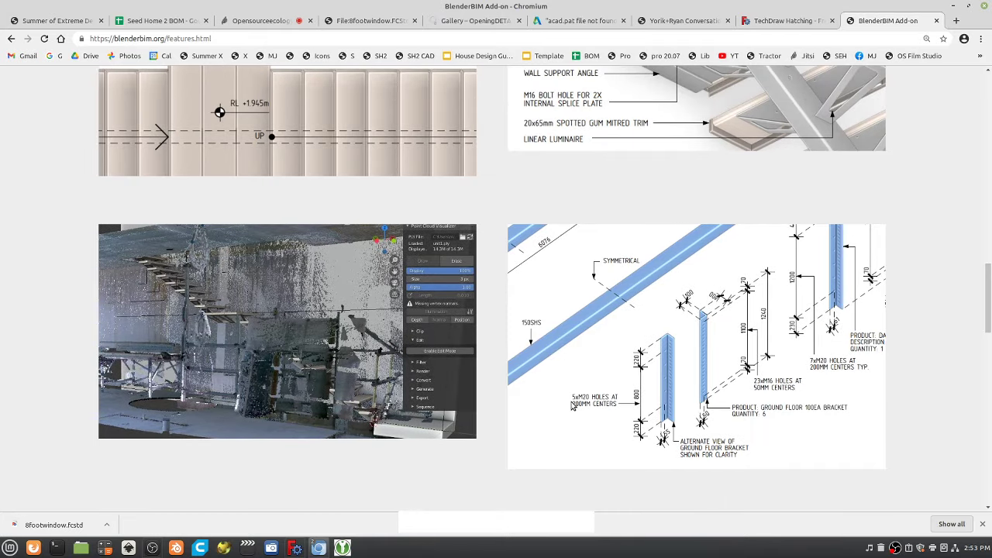
scroll(572, 406, up, 2)
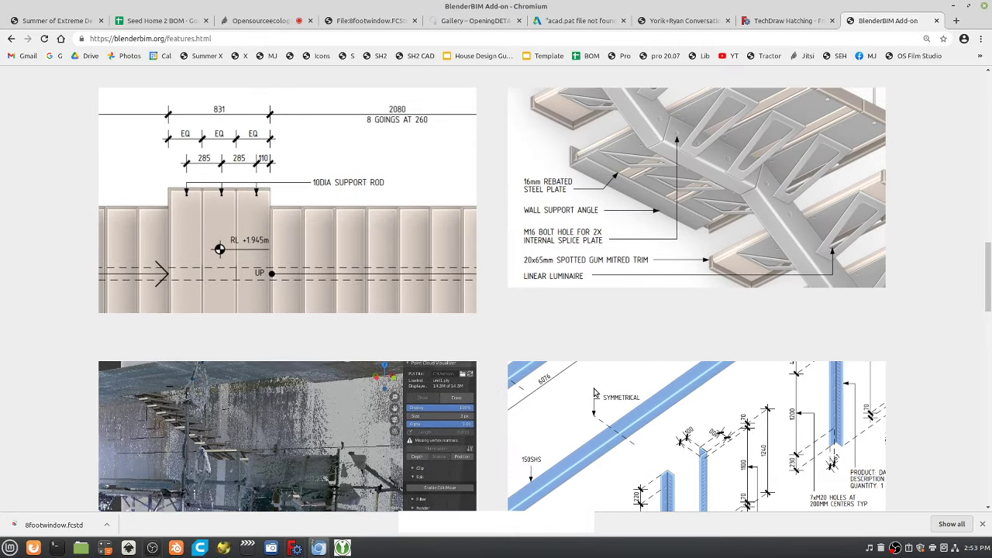
scroll(594, 393, up, 1)
scroll(597, 391, up, 2)
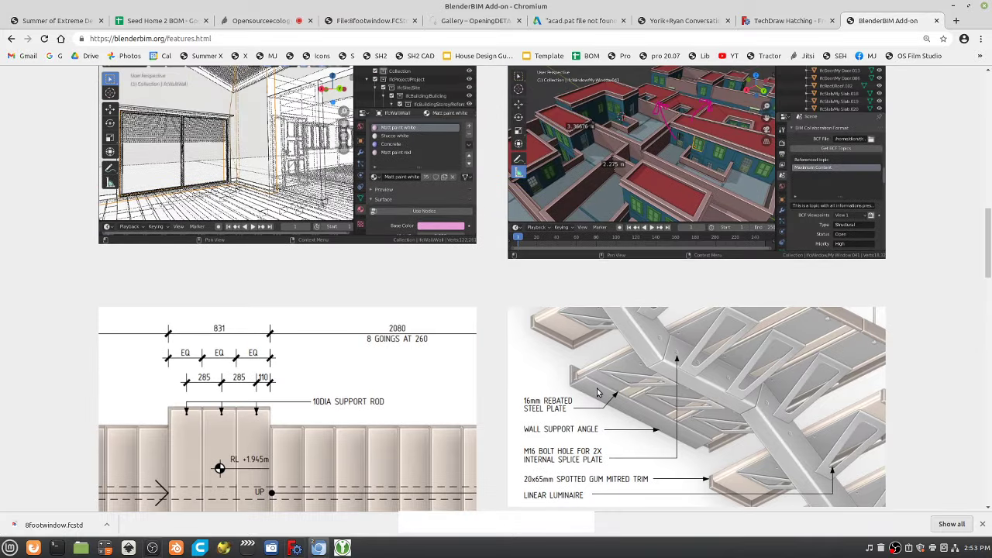
scroll(597, 392, up, 2)
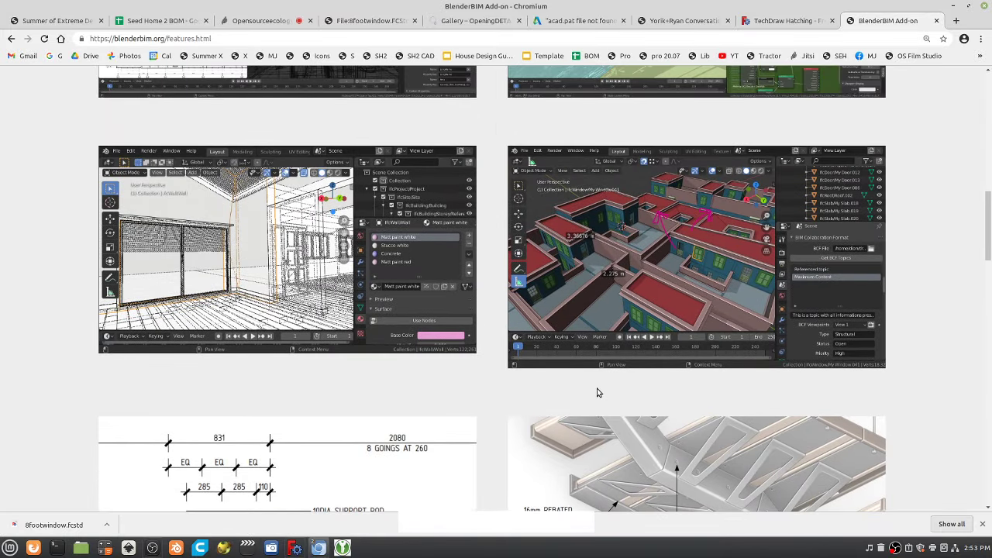
scroll(597, 393, down, 4)
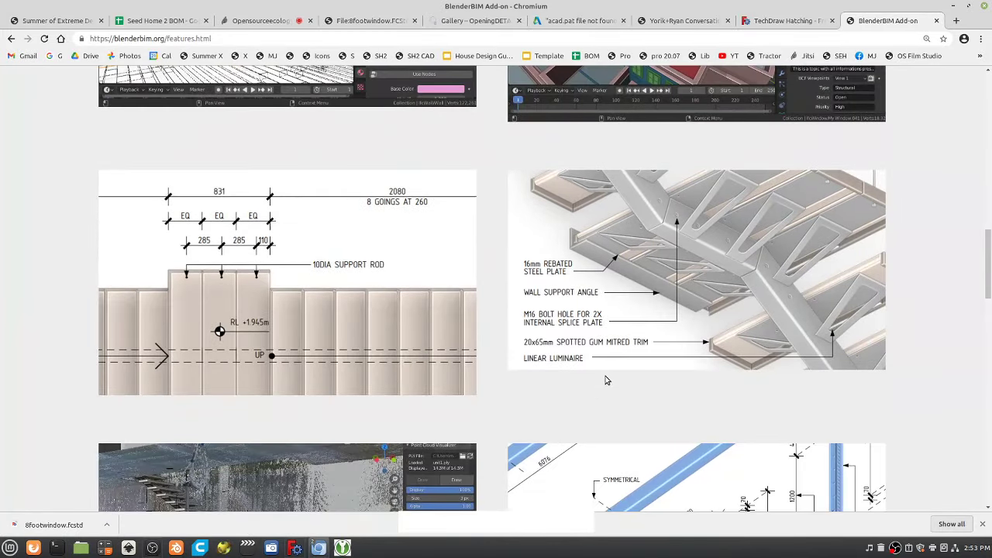
scroll(607, 380, down, 2)
scroll(607, 380, down, 2)
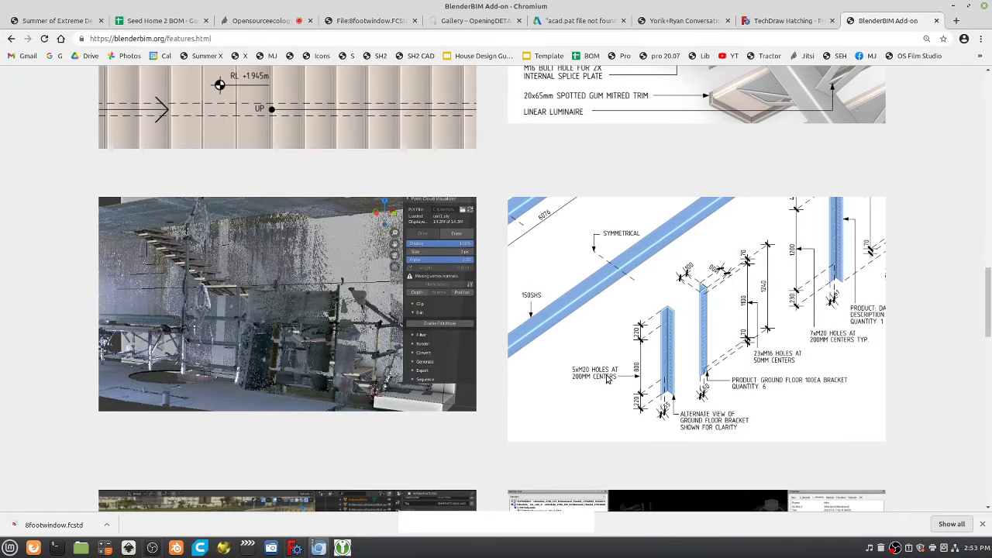
scroll(607, 380, down, 3)
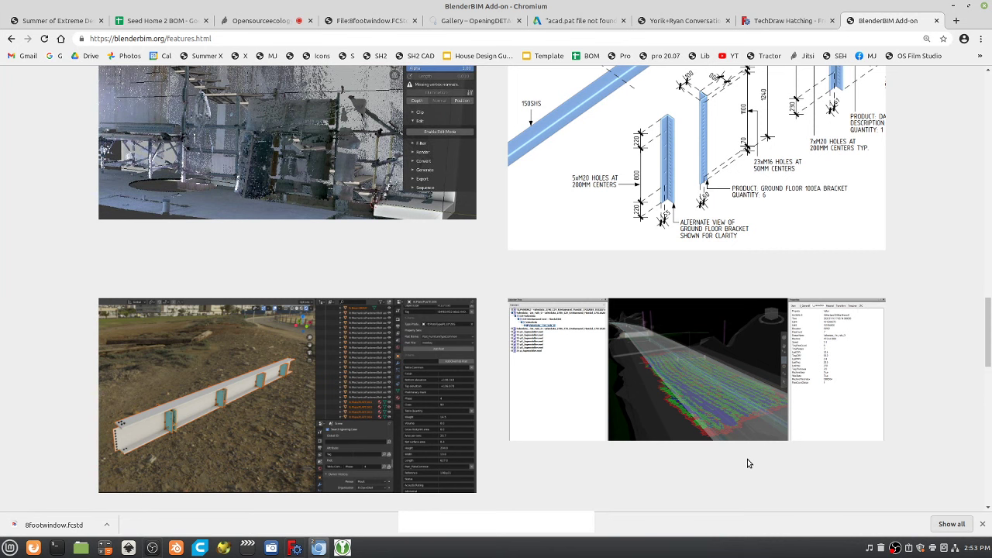
scroll(819, 412, down, 2)
scroll(820, 419, down, 7)
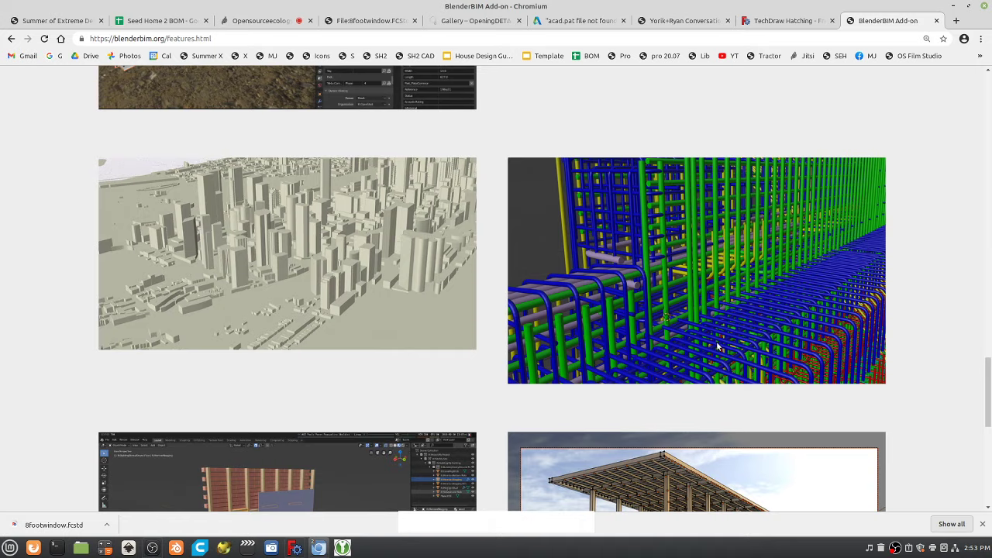
scroll(721, 346, down, 4)
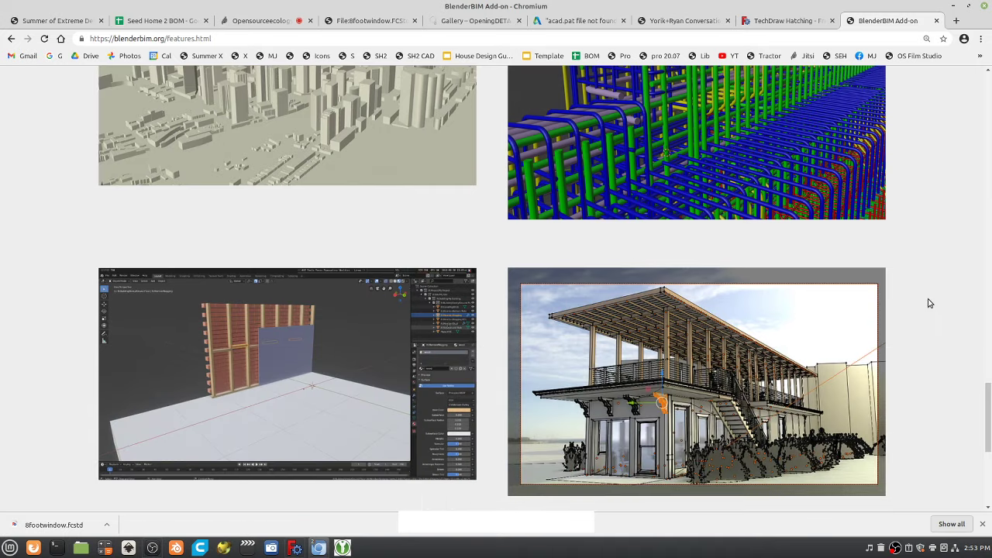
scroll(919, 343, down, 1)
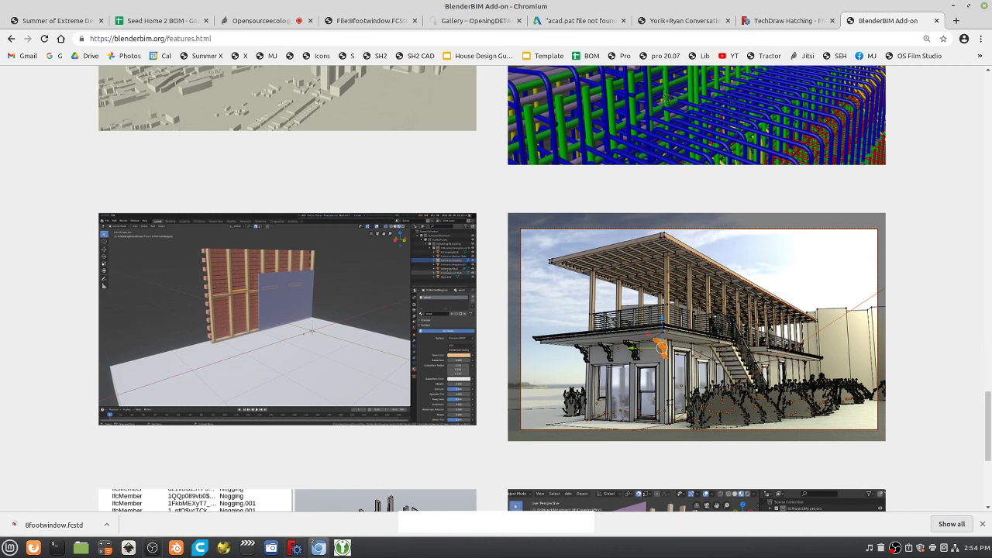
scroll(796, 346, down, 4)
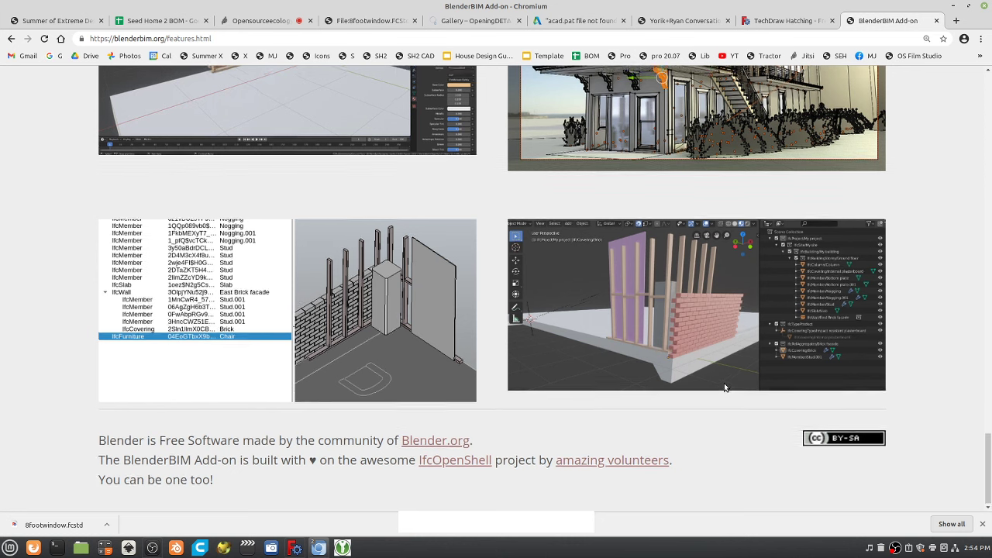
scroll(733, 383, up, 2)
scroll(745, 372, up, 1)
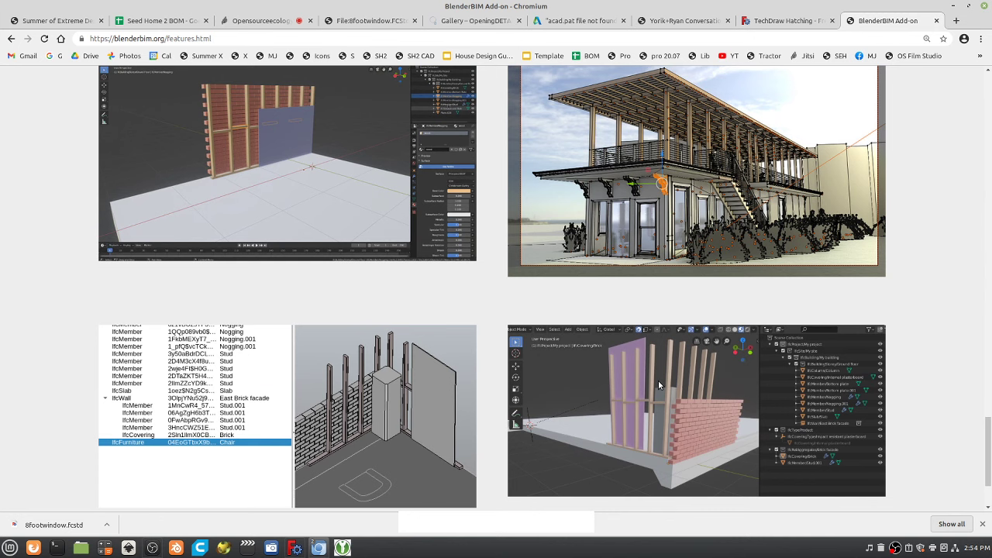
scroll(666, 392, down, 2)
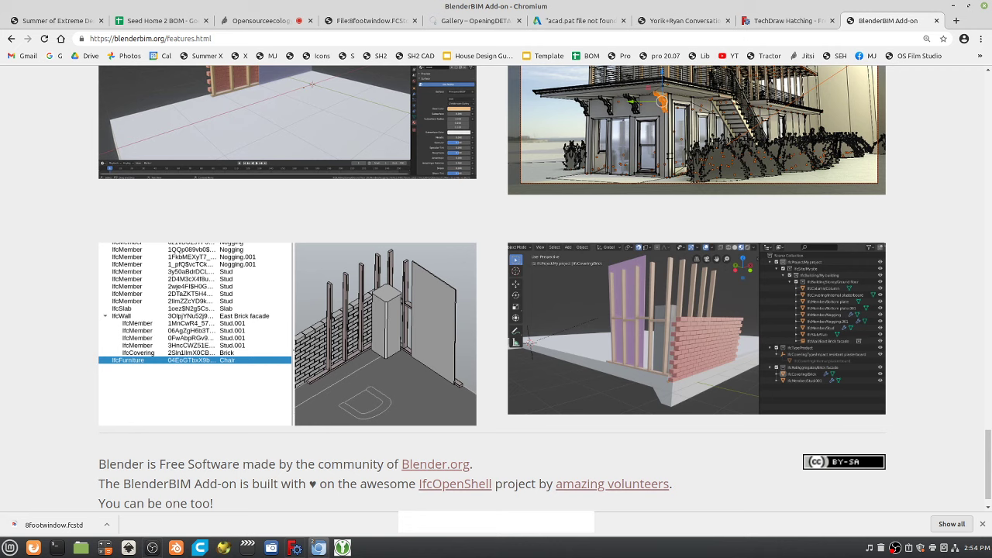
scroll(716, 293, up, 10)
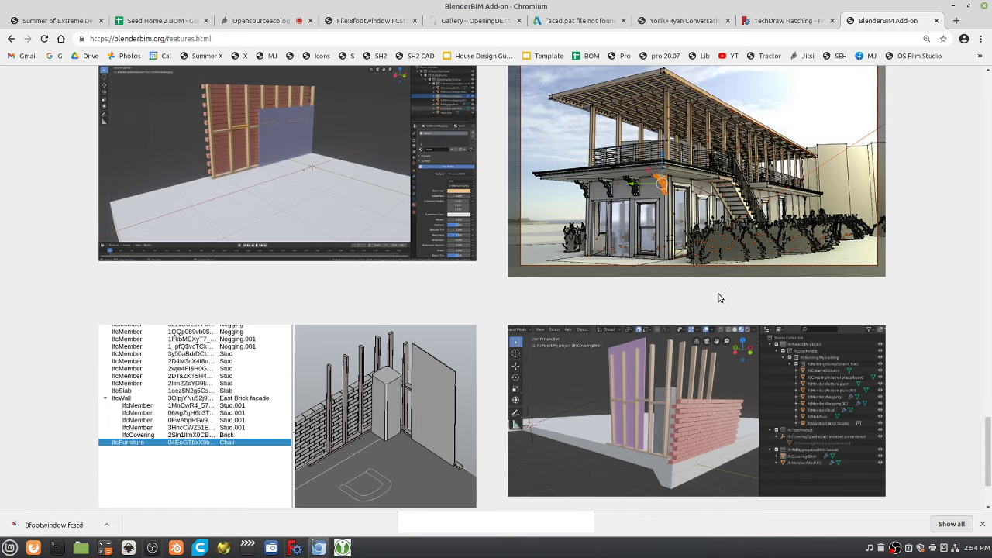
scroll(722, 284, up, 15)
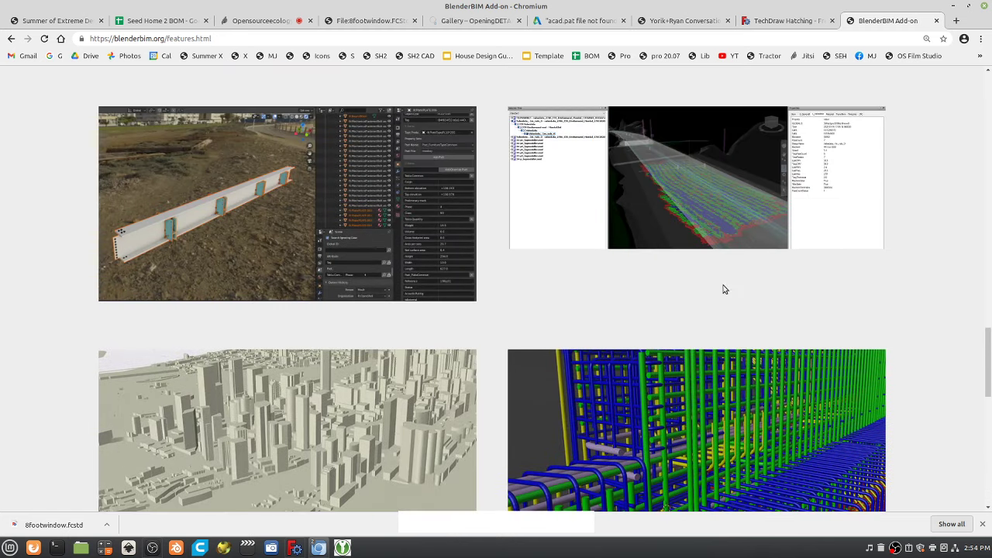
scroll(725, 288, up, 20)
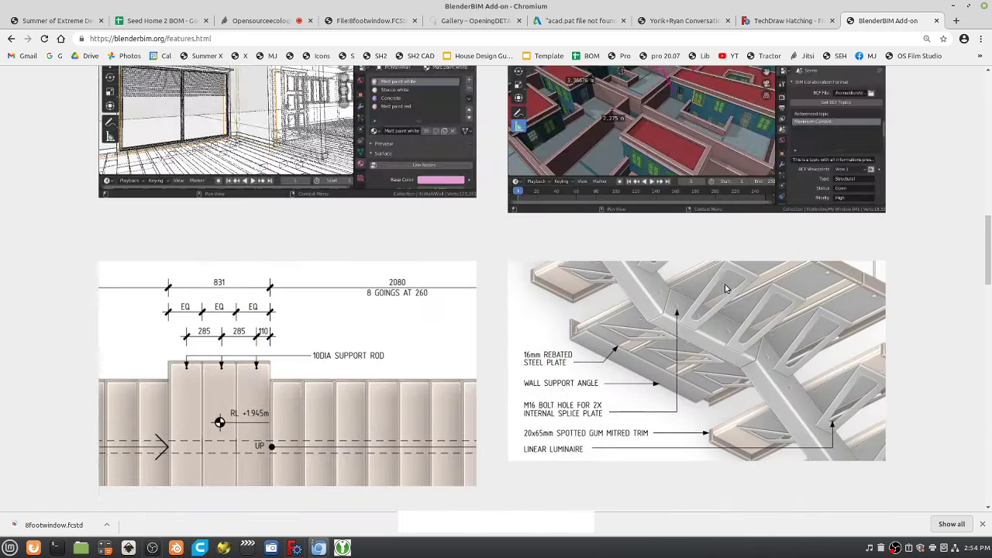
Drag the scrollbar down past the stud-wall screenshots to the Blender.org and IfcOpenShell credits.
scroll(726, 286, up, 2)
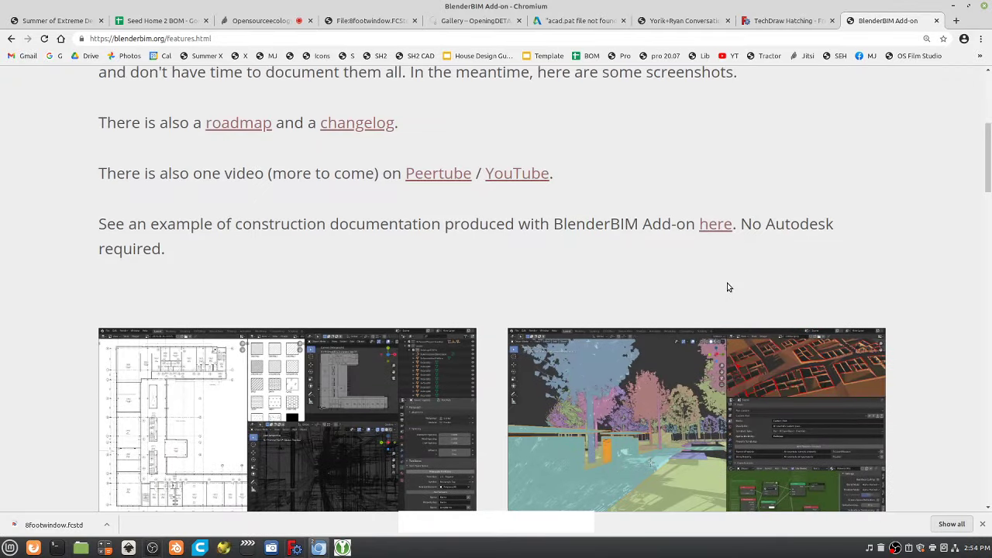
scroll(726, 286, down, 5)
mouse_move(981, 180)
mouse_down()
mouse_move(981, 349)
mouse_move(986, 223)
mouse_up()
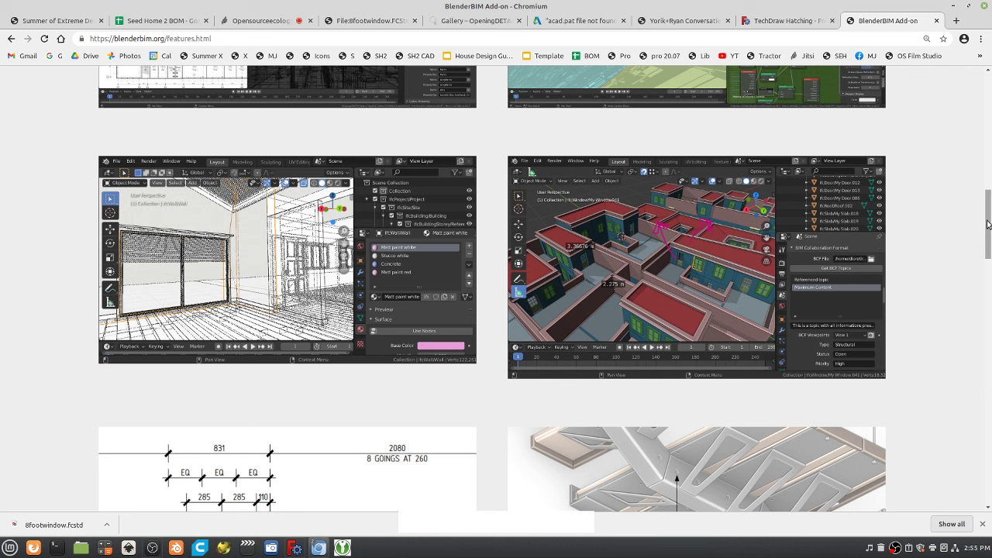
drag(987, 224, 986, 474)
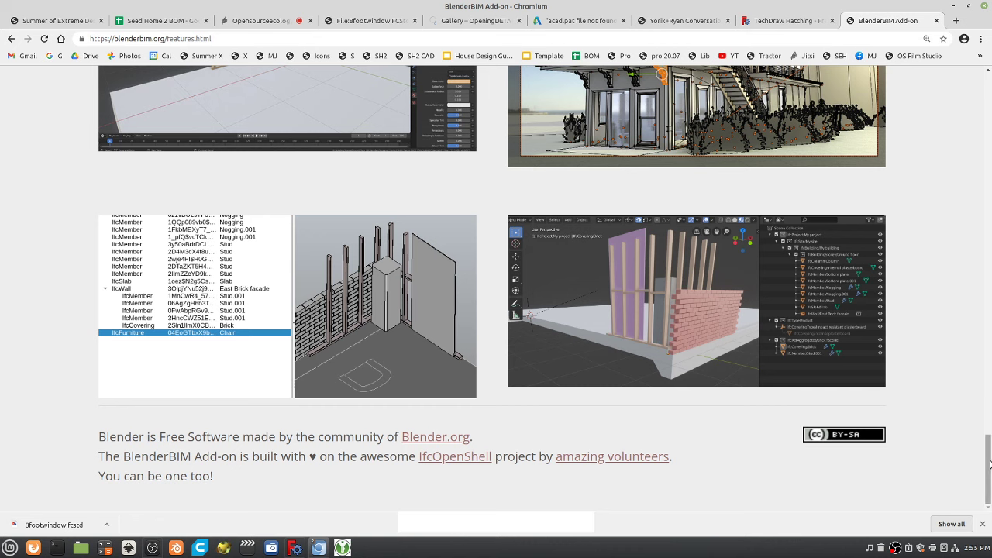
mouse_move(990, 463)
mouse_down()
mouse_move(990, 452)
mouse_move(990, 462)
mouse_up()
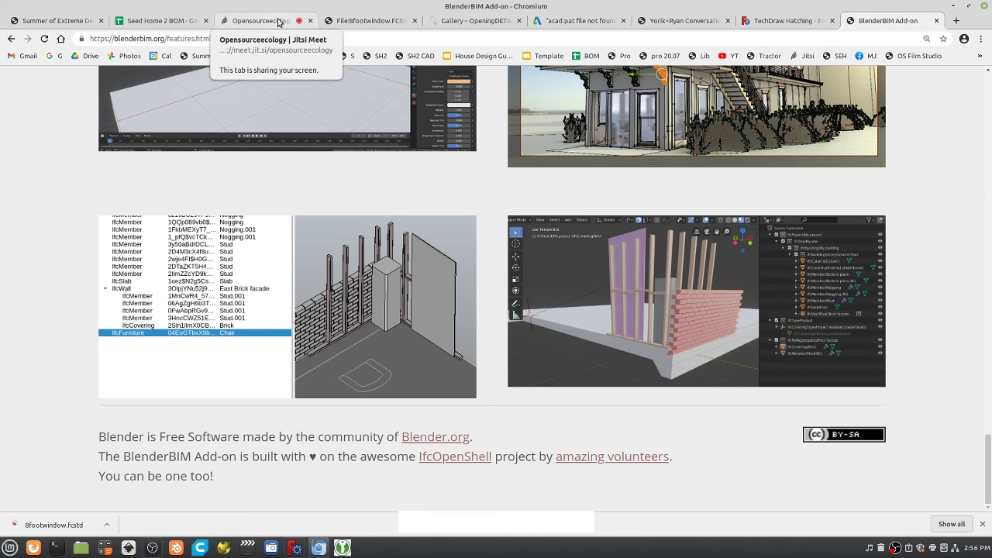
Go from the 8footwindow wiki page back to the Seed Home v2 3D CAD page.
click(465, 21)
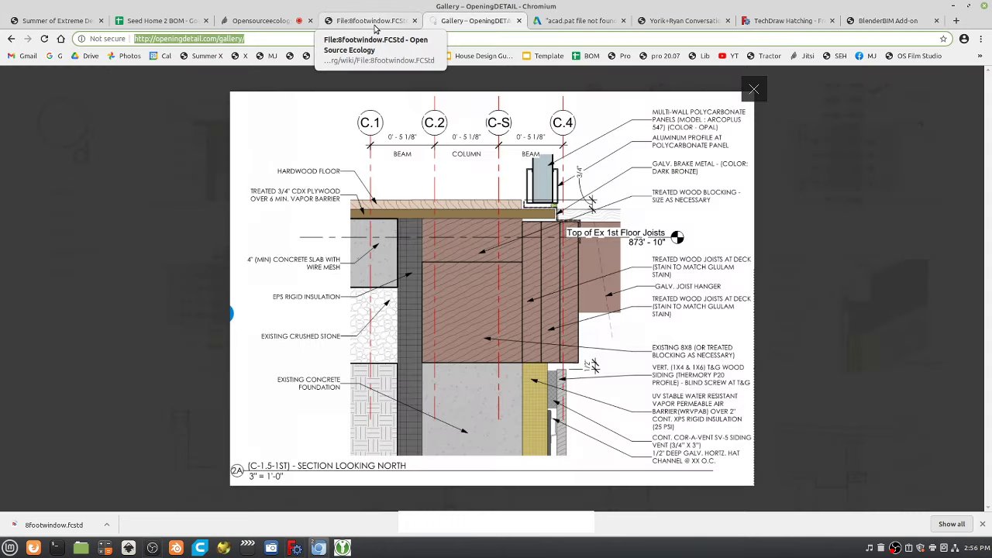
click(375, 22)
scroll(326, 356, down, 2)
key(alt+Left)
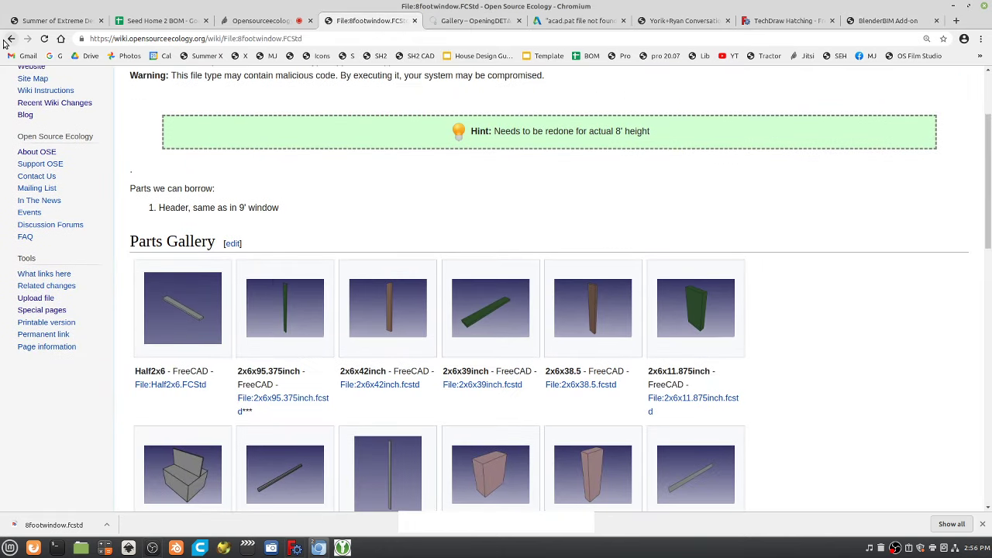
scroll(333, 302, up, 2)
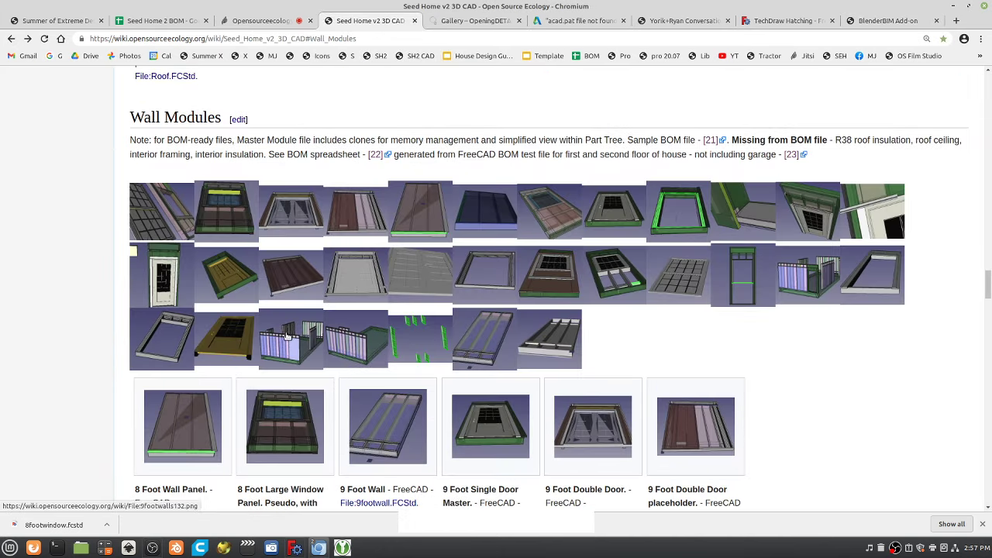
View the 9footwalls132 wall module image at full size, then return to the CAD page.
click(288, 338)
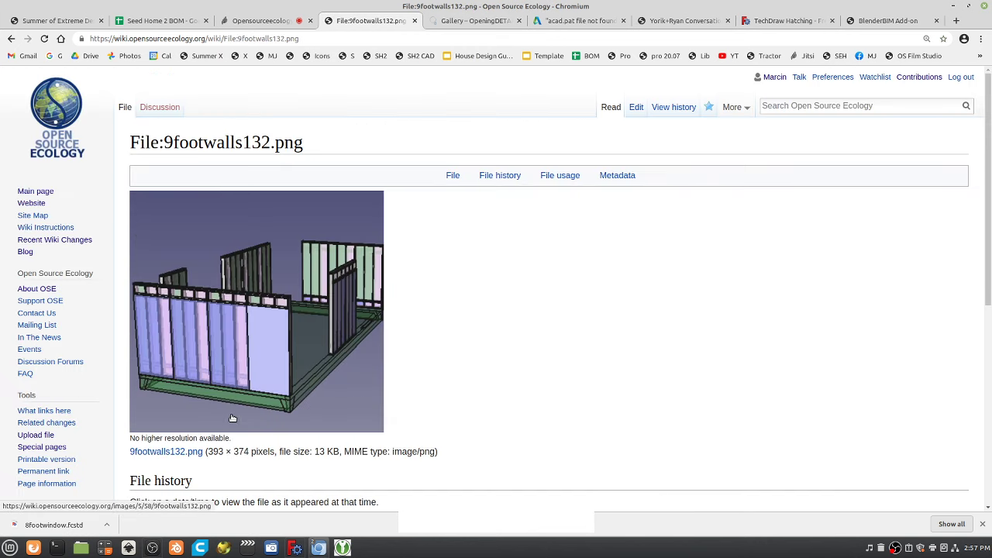
click(267, 348)
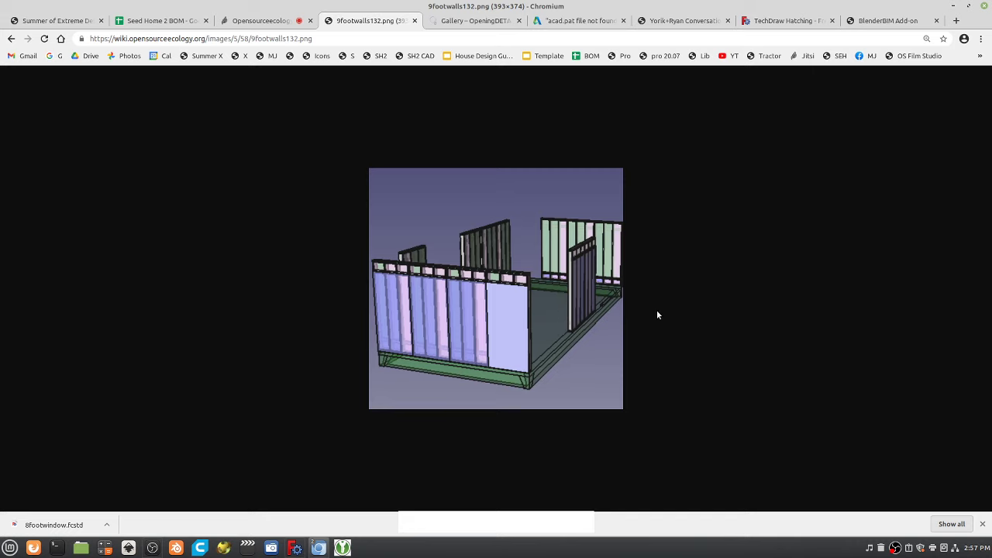
right_click(739, 352)
click(693, 255)
click(11, 39)
click(11, 38)
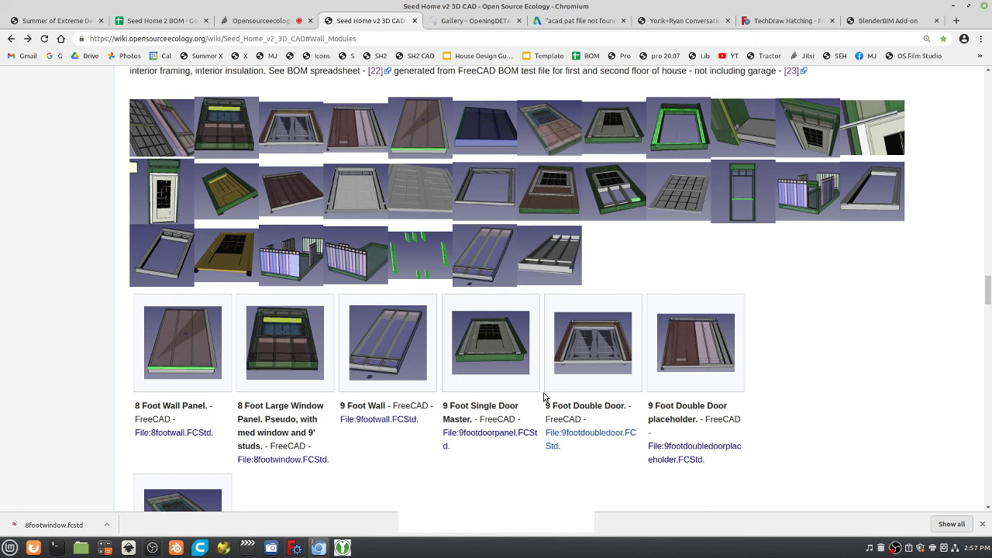
Scroll past Wall Parts, glance at the OpeningDETAIL tab, then drag to the Embedding and Links sections.
scroll(545, 396, down, 5)
scroll(544, 396, down, 2)
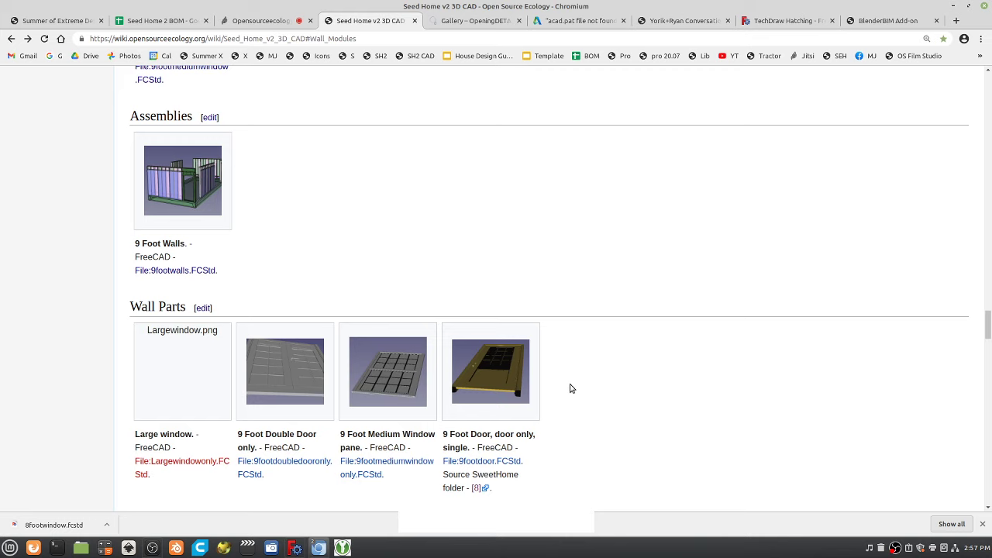
click(457, 21)
click(355, 21)
scroll(353, 307, up, 6)
scroll(631, 438, down, 4)
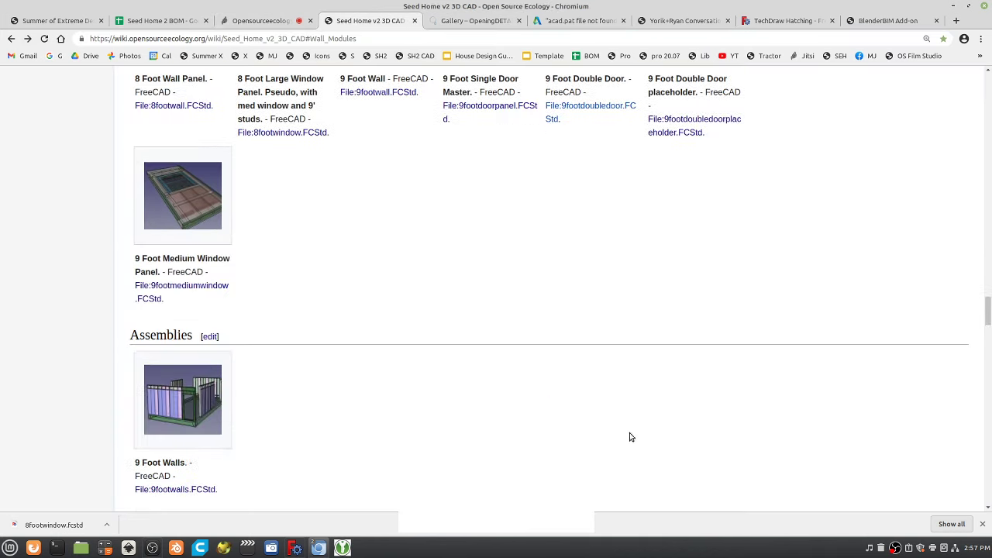
drag(985, 310, 986, 496)
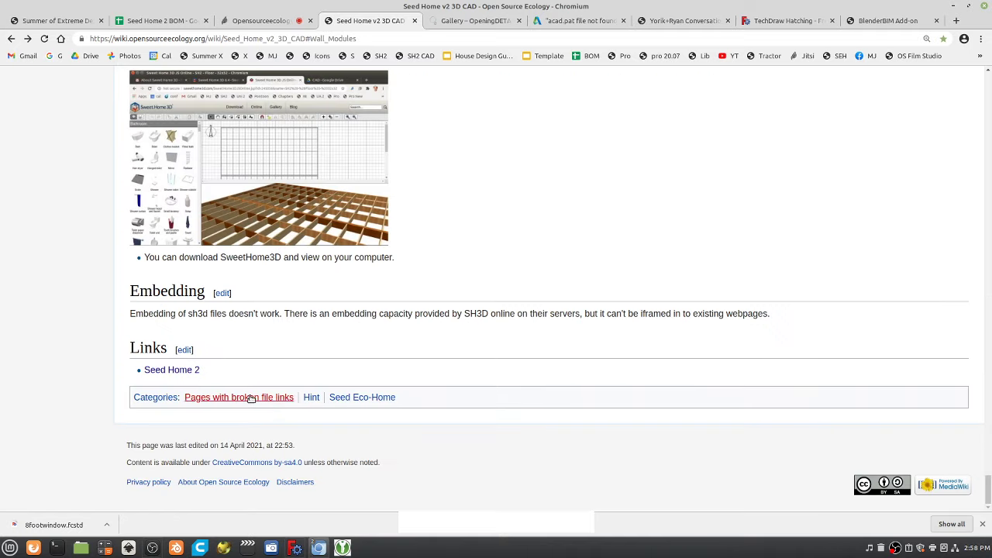
Open the Seed Home 2 page and view the Rosebudcore module image at full size.
click(172, 370)
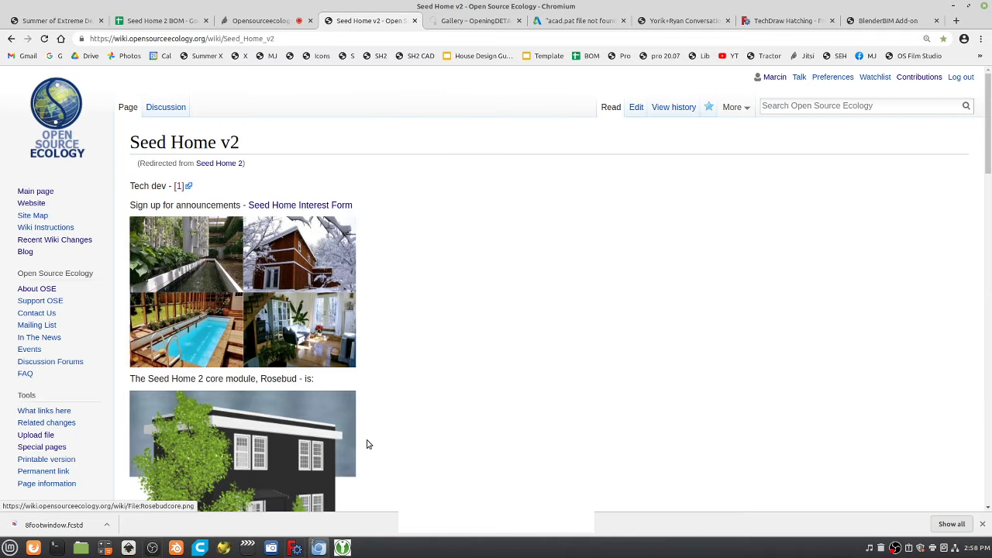
scroll(368, 444, down, 3)
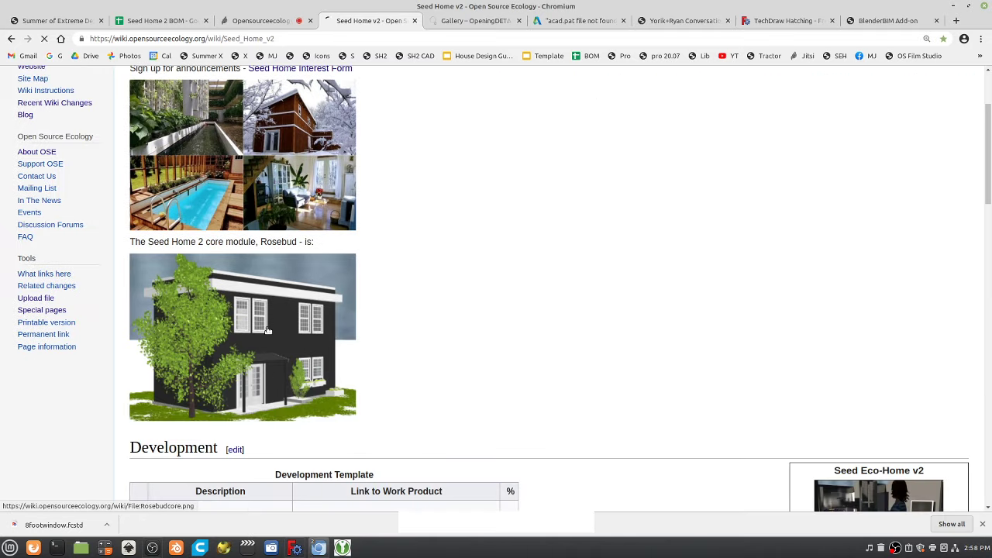
click(267, 330)
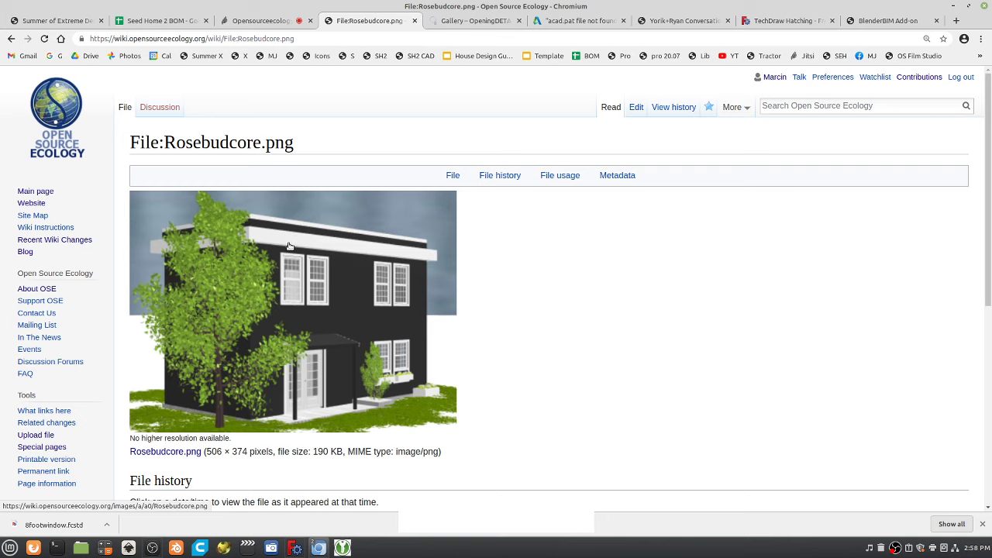
click(446, 291)
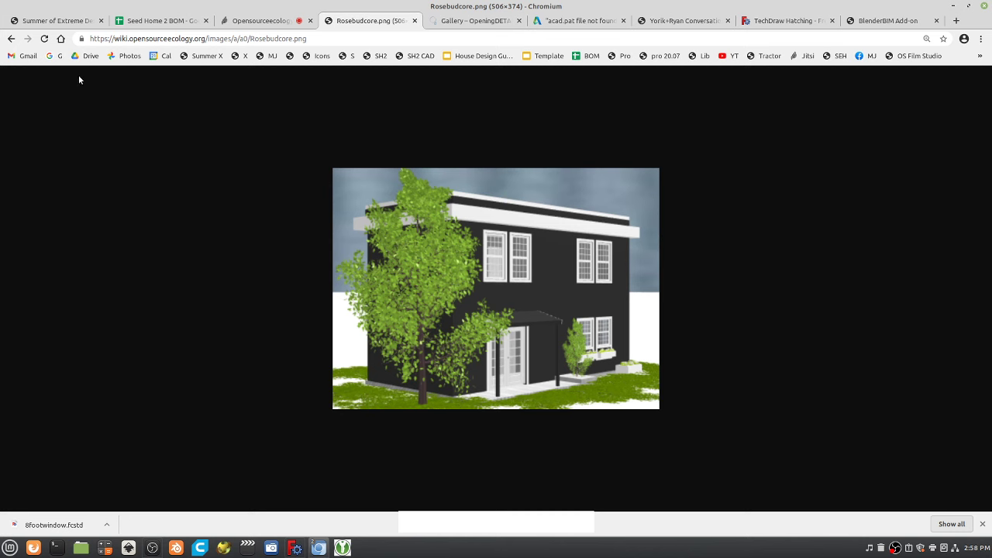
Return to the Seed Home v2 page and scroll down to its Development table.
click(11, 39)
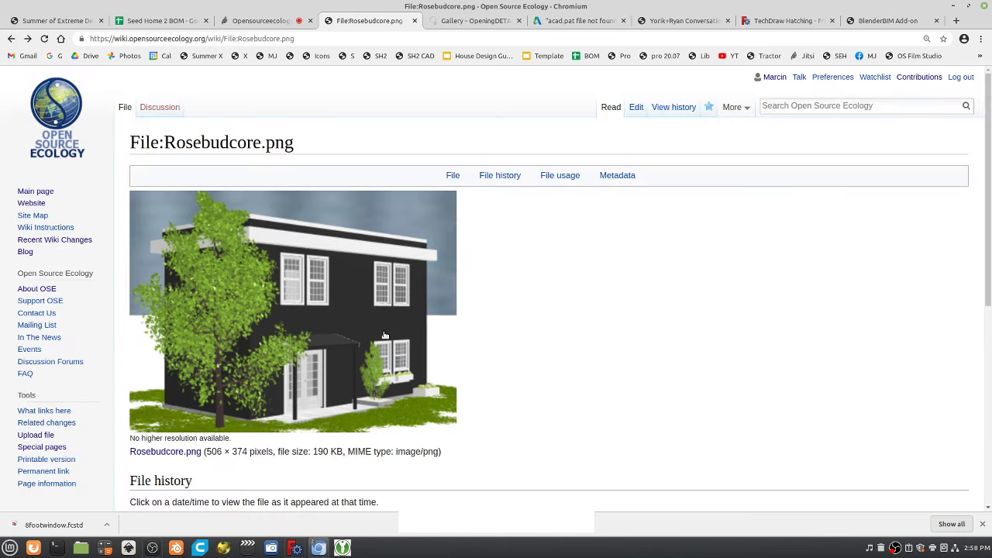
scroll(573, 345, down, 3)
click(11, 38)
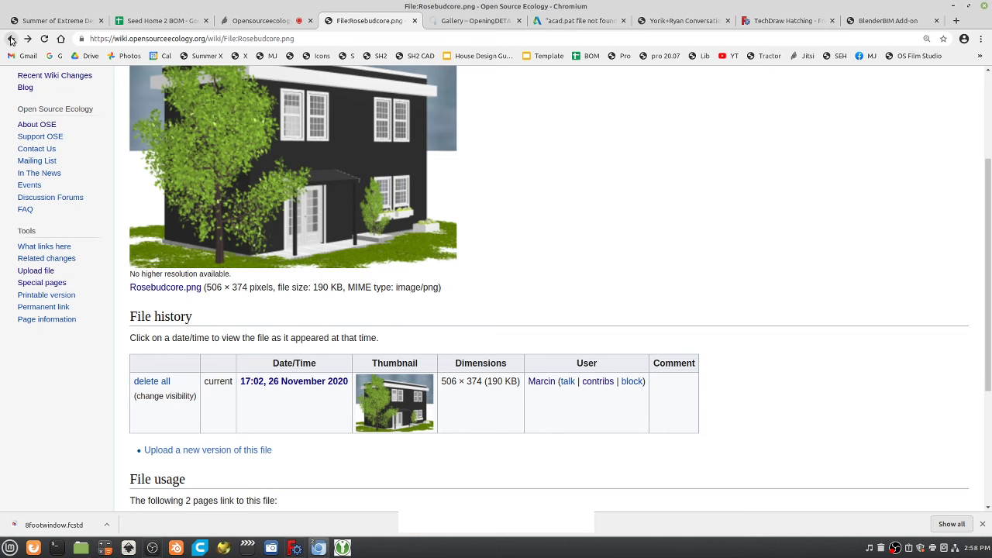
scroll(532, 312, up, 1)
scroll(531, 312, down, 5)
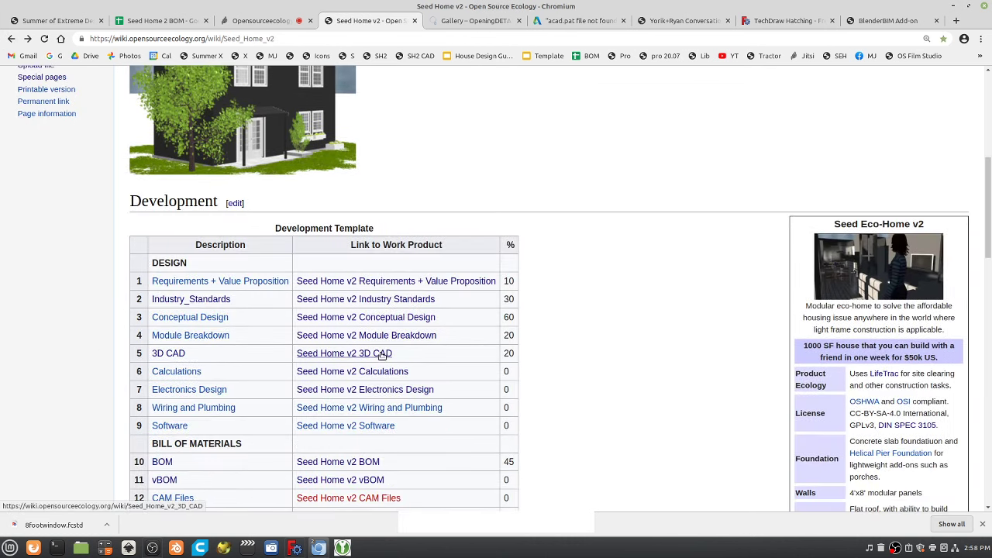
scroll(391, 458, down, 2)
Open the Build Instructions page and advance its embedded deck past Inner Walls and Outstanding Items.
click(393, 442)
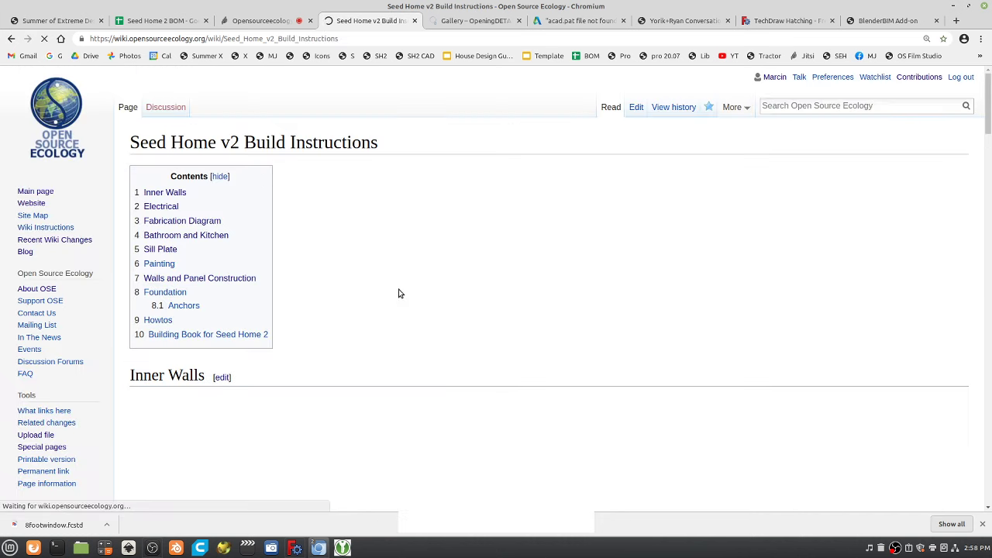
scroll(403, 303, down, 3)
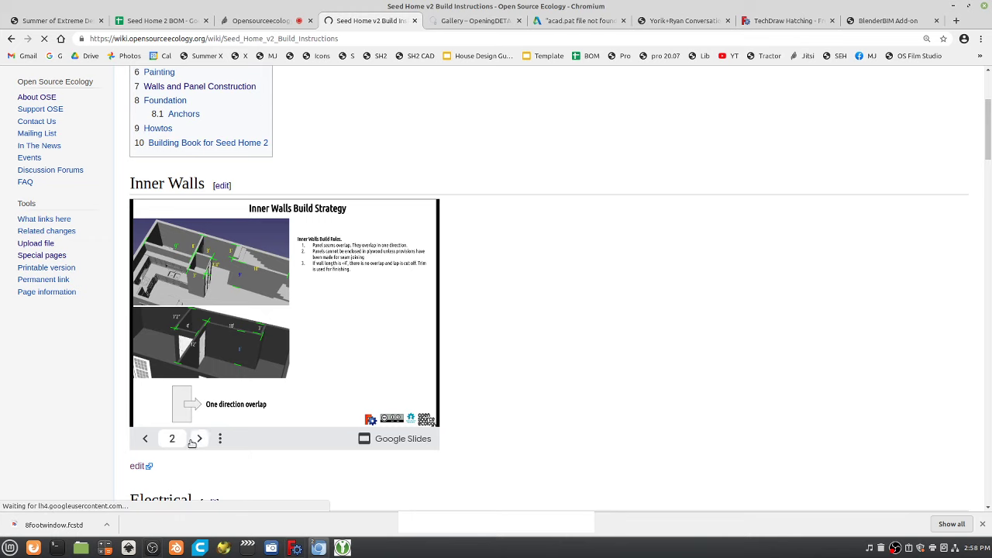
click(145, 439)
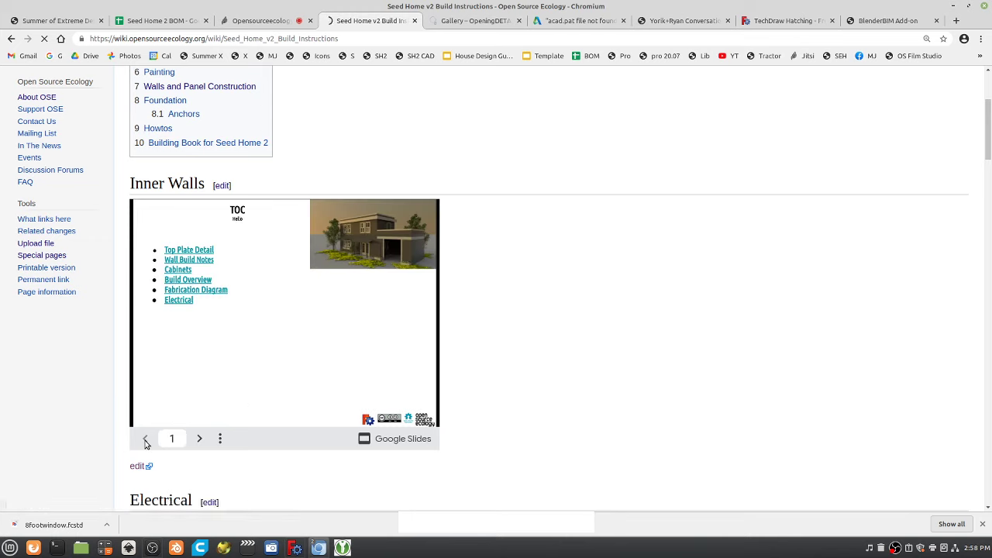
click(200, 439)
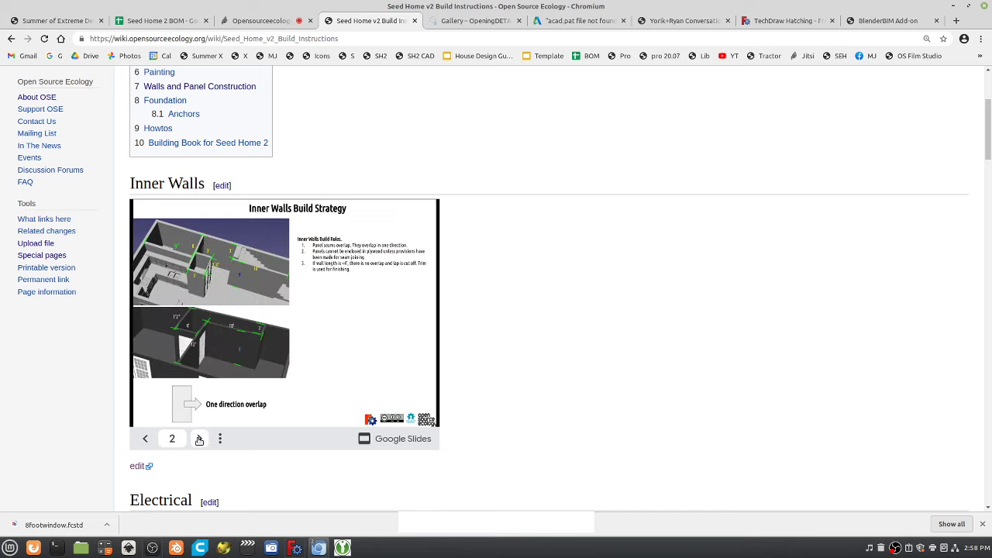
click(200, 438)
click(199, 439)
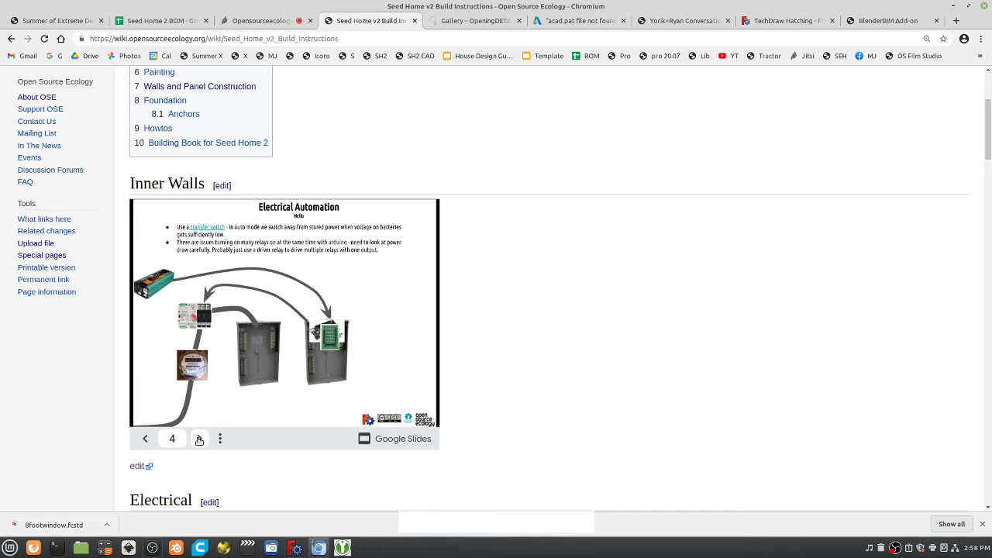
click(199, 438)
Step the embedded deck back to the Inner Walls Build Strategy slide.
click(143, 440)
click(143, 439)
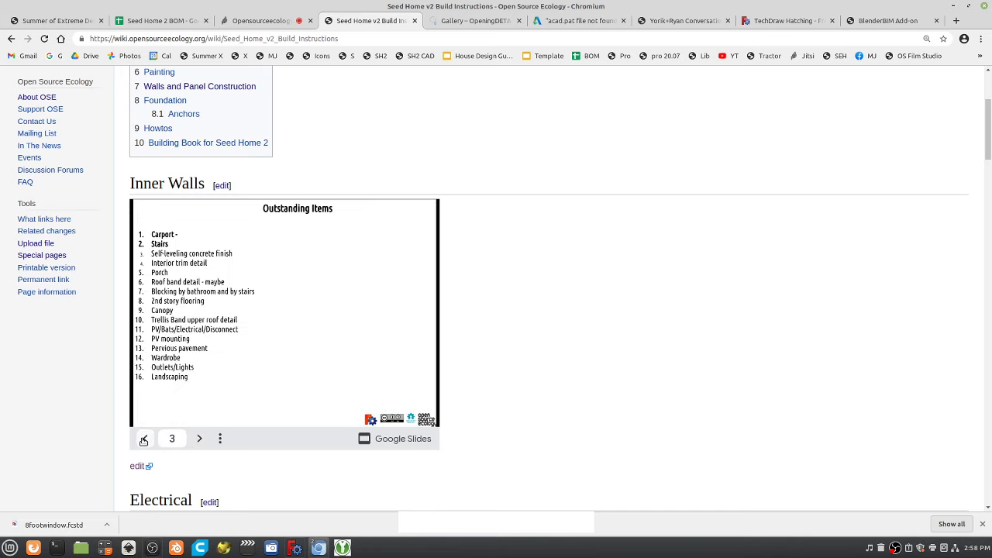
click(144, 439)
scroll(693, 370, down, 3)
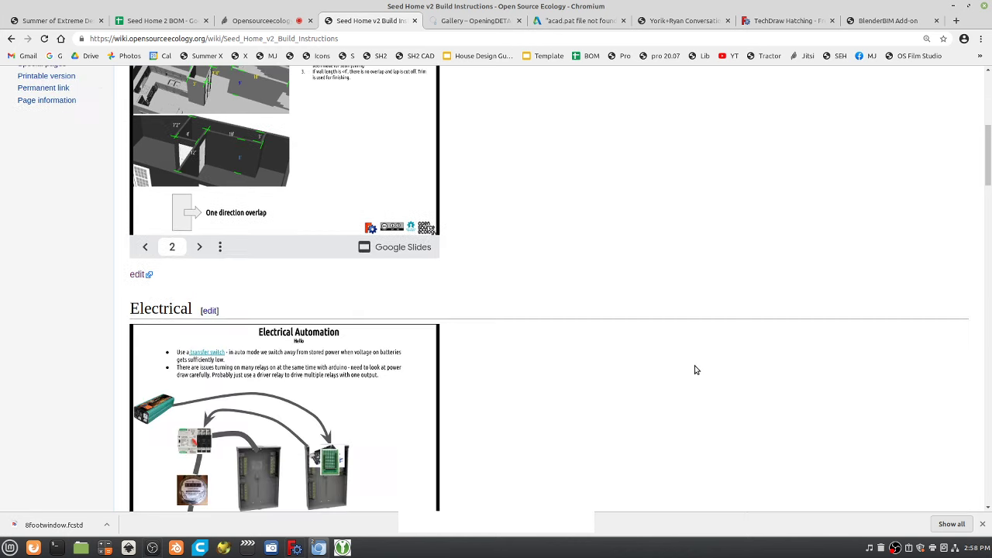
scroll(693, 369, up, 3)
scroll(693, 370, down, 1)
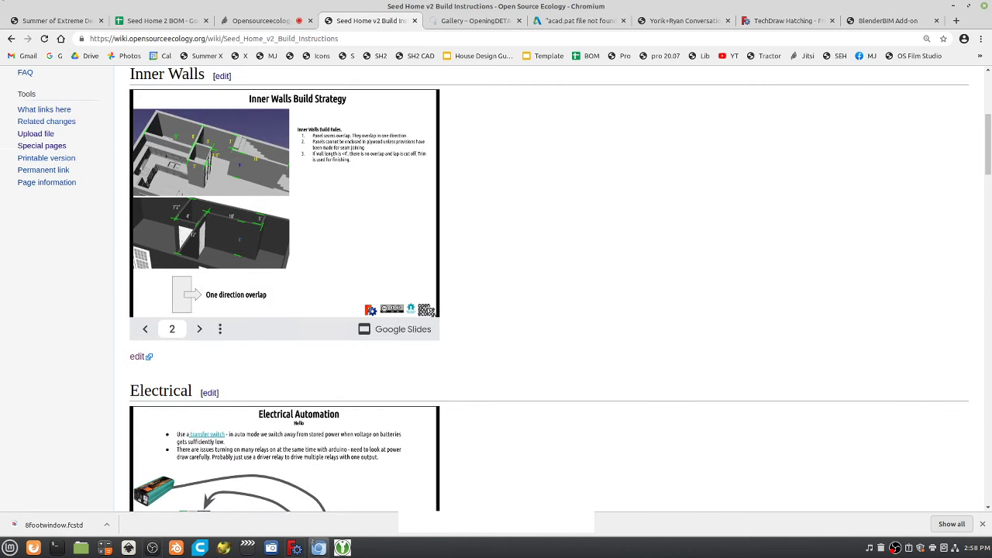
Go via Conceptual Design to the Marcin Log and open Visual Purchasing from the Apr 14 entry.
click(10, 38)
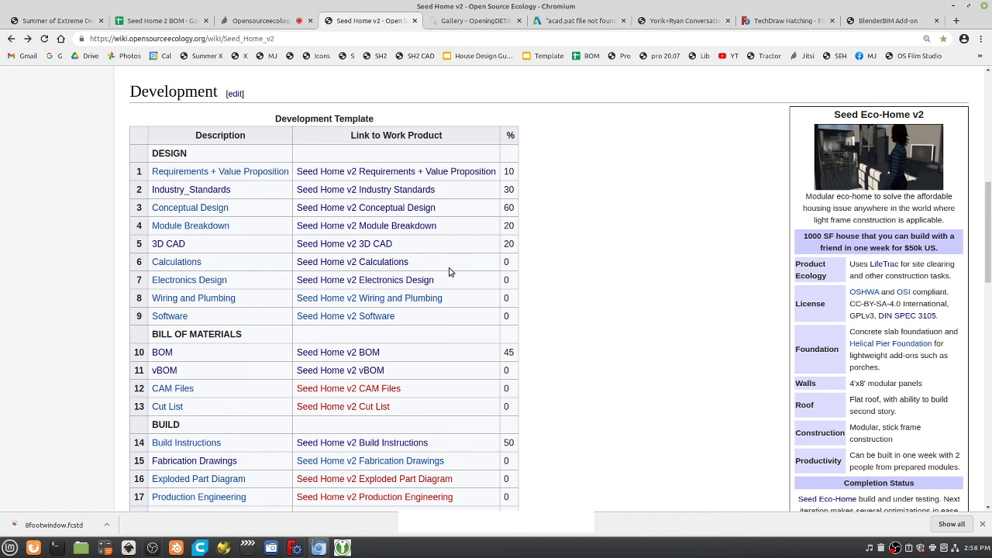
click(421, 208)
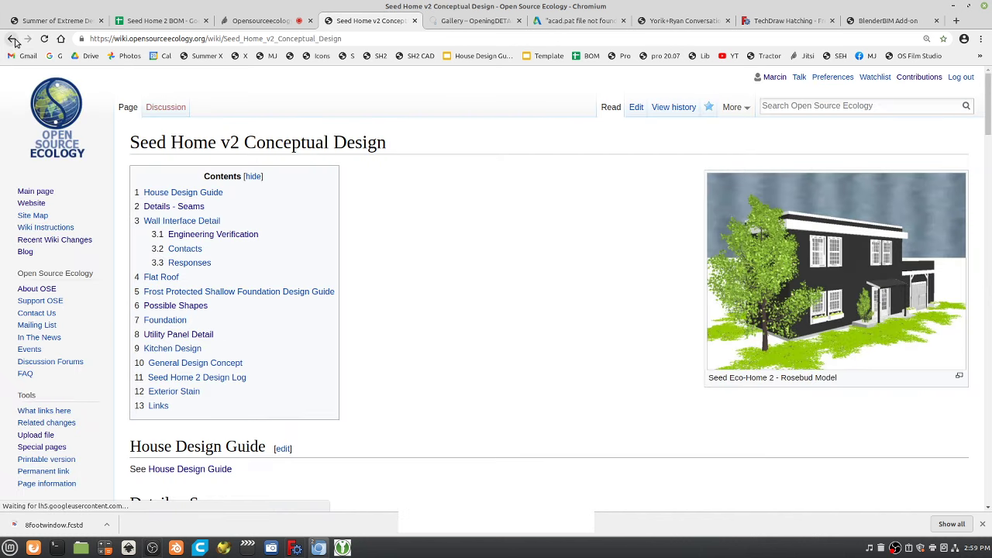
click(268, 57)
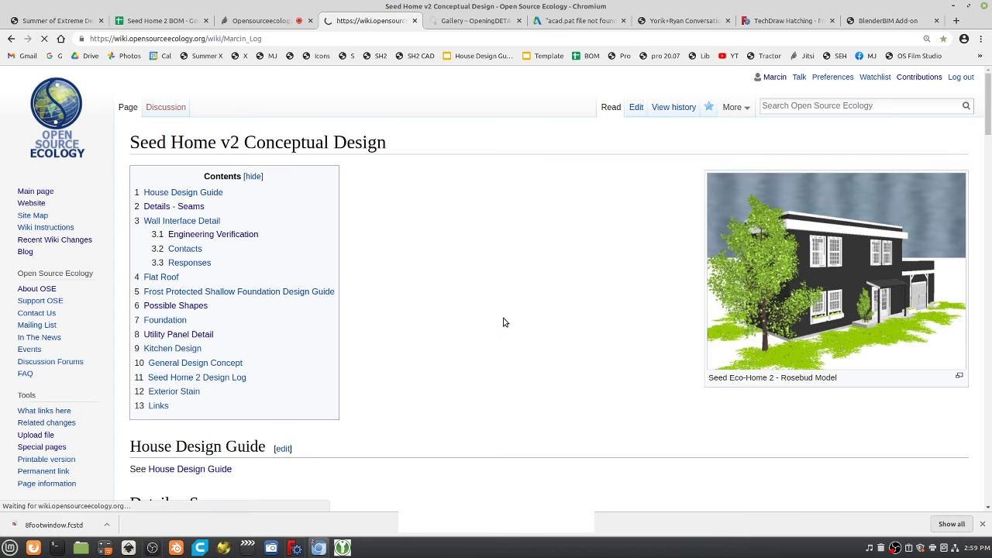
scroll(397, 430, down, 4)
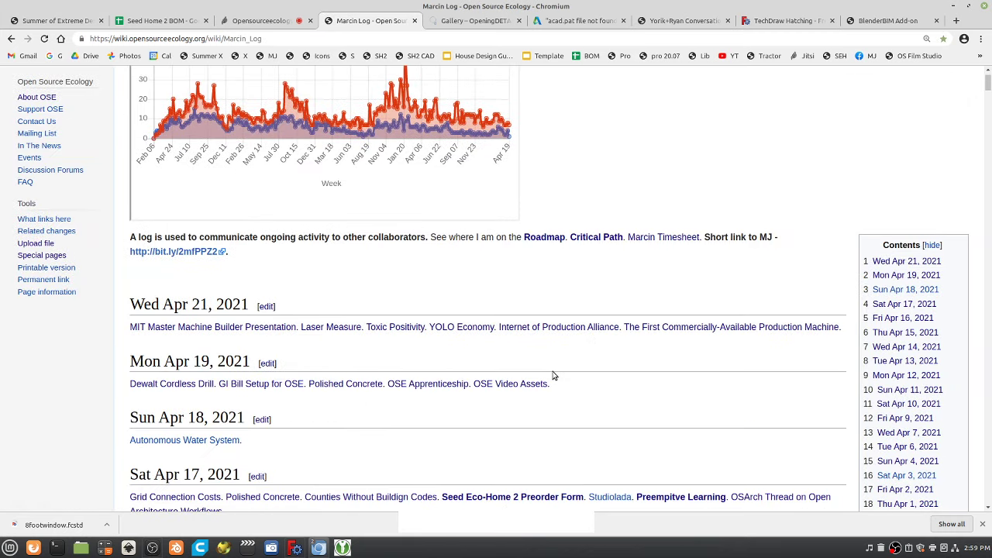
scroll(553, 380, down, 5)
scroll(505, 376, down, 2)
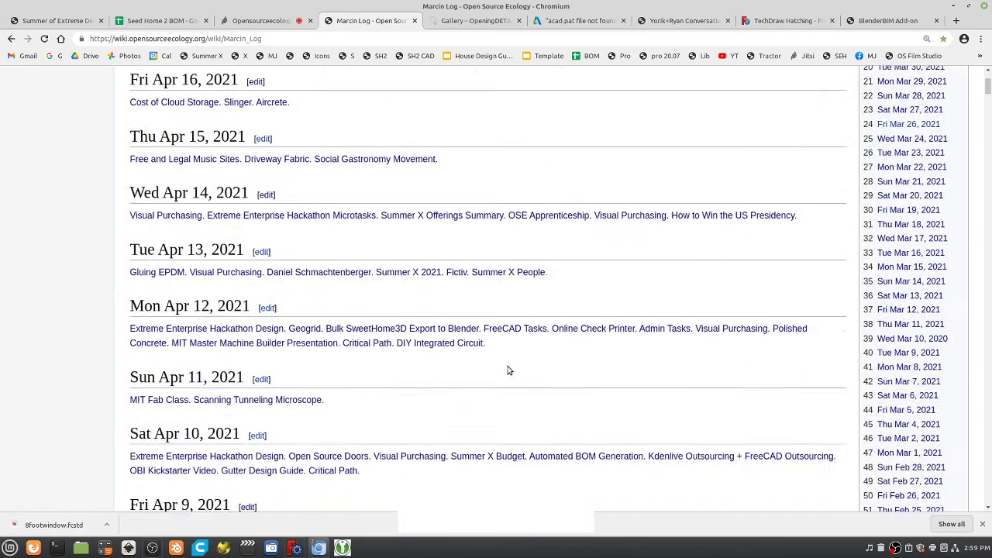
click(604, 220)
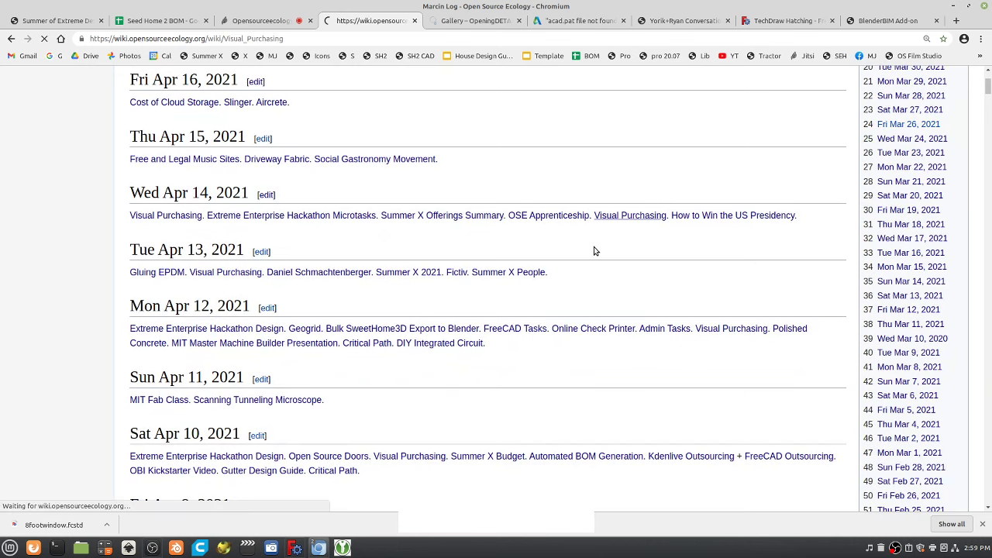
Open the Visual Purchasing deck for editing and show the Garage Lumber Notes and Deck Design slides.
click(138, 432)
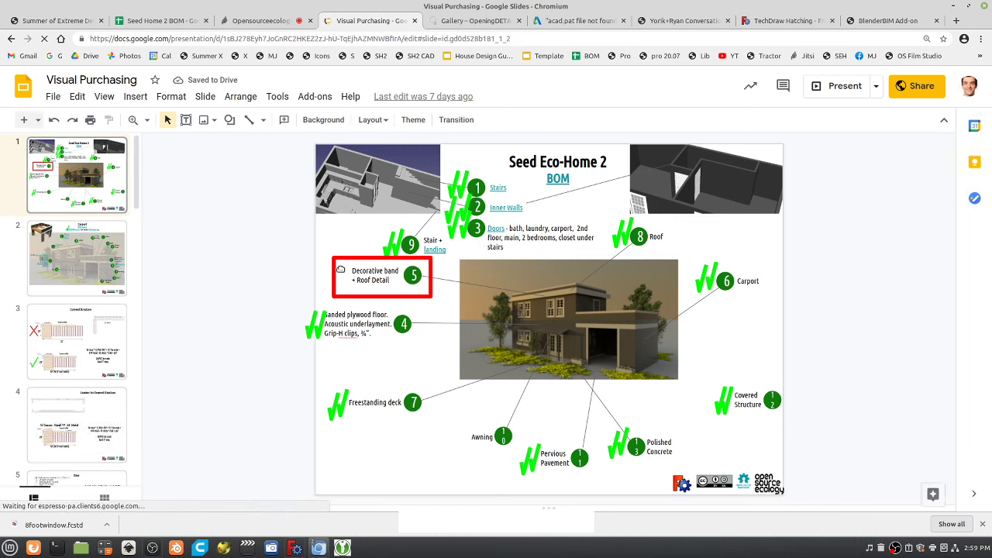
scroll(92, 367, down, 1)
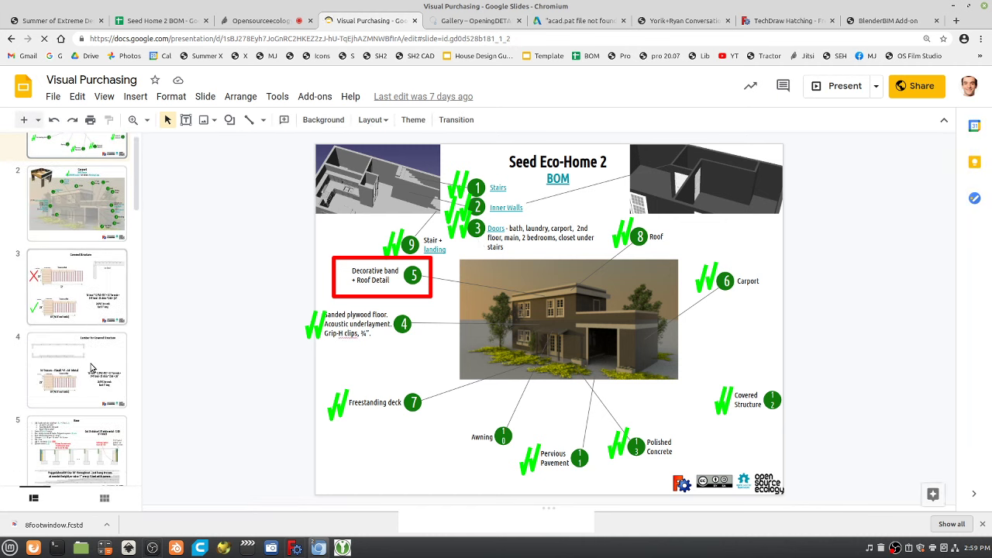
scroll(92, 368, down, 3)
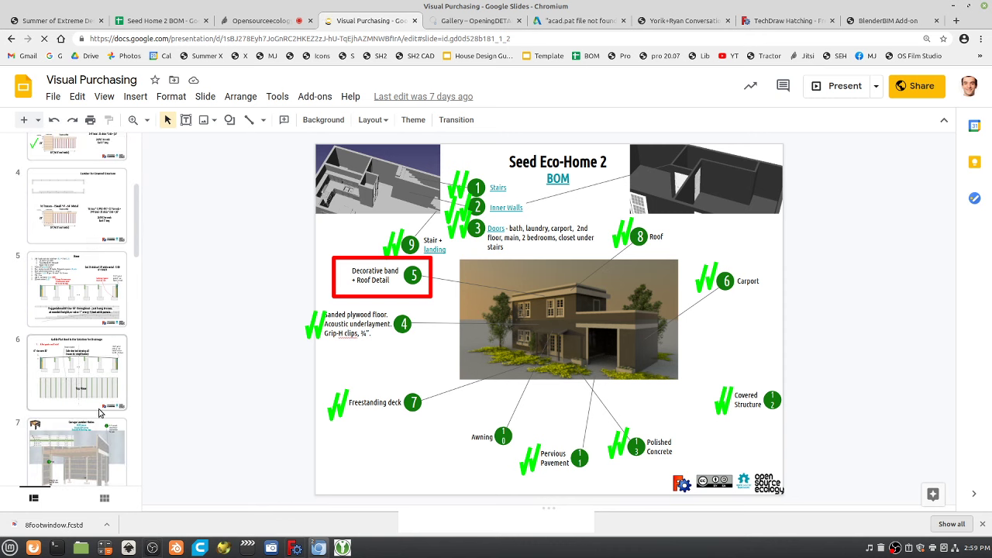
click(92, 463)
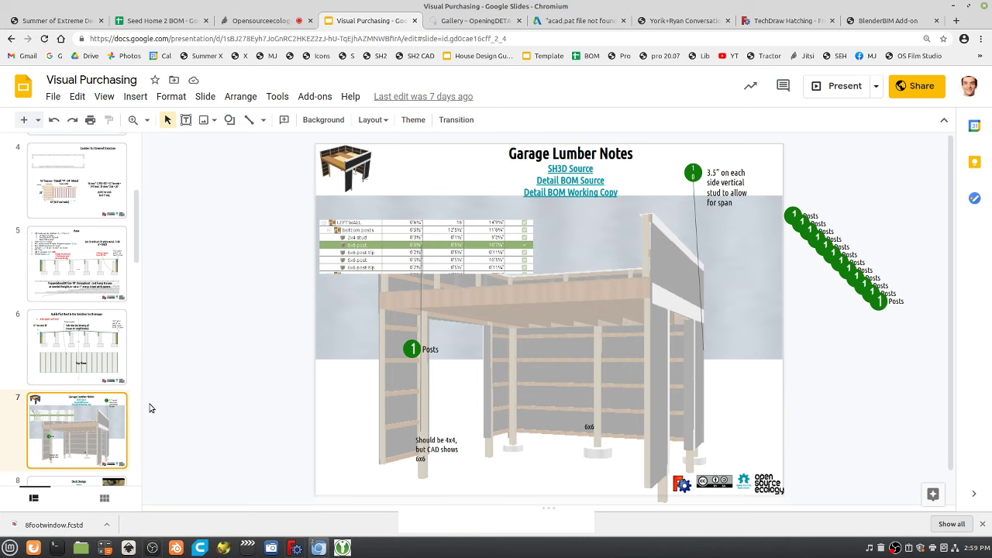
scroll(119, 416, down, 5)
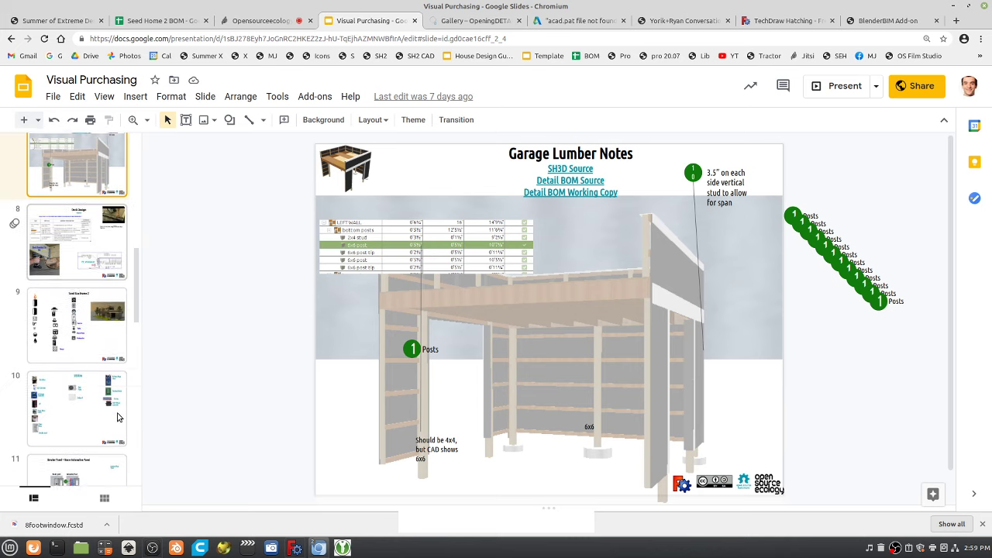
click(89, 253)
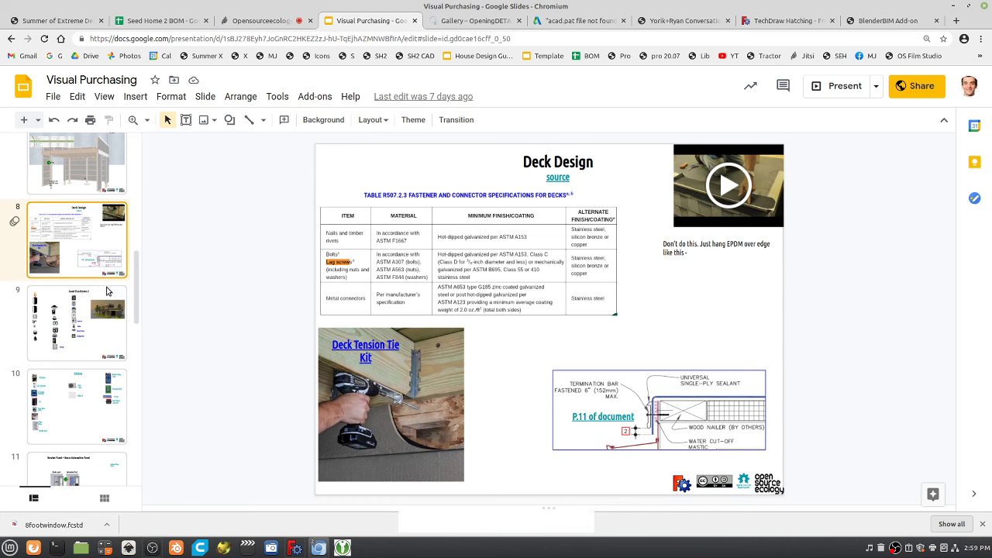
Move on to Seed Eco-Home 2, then review Top of Roof Detail 2 and settle on Top of Roof Detail.
key(Down)
scroll(89, 387, down, 4)
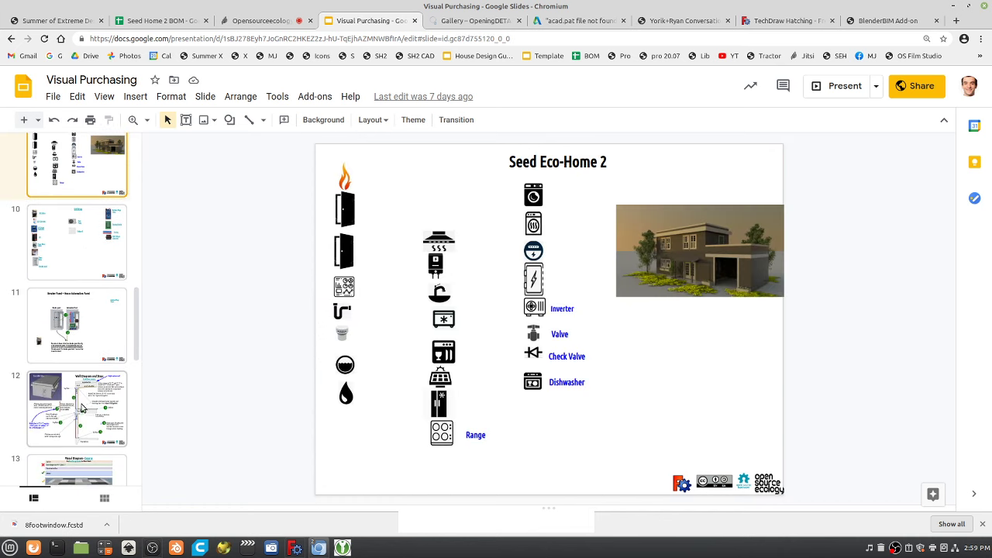
scroll(88, 403, down, 3)
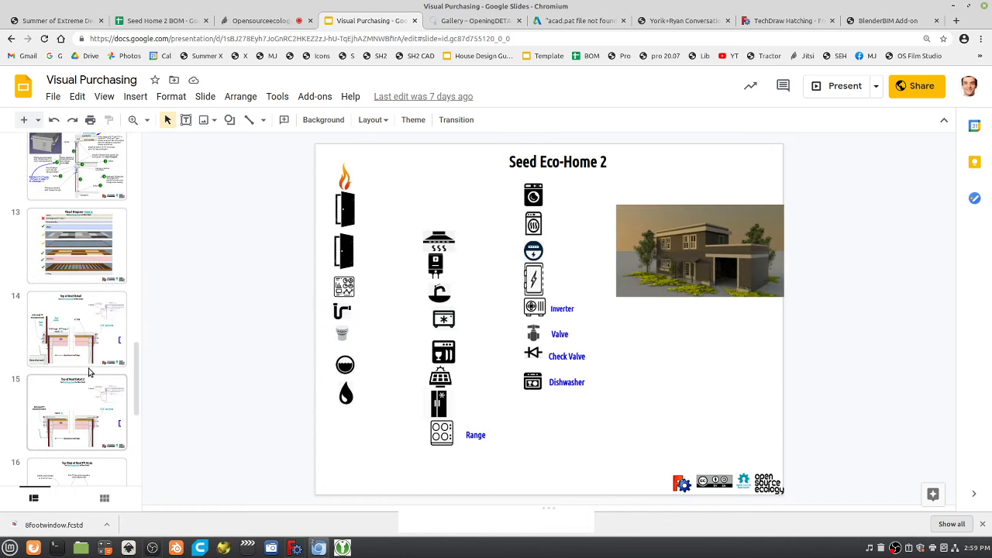
click(88, 325)
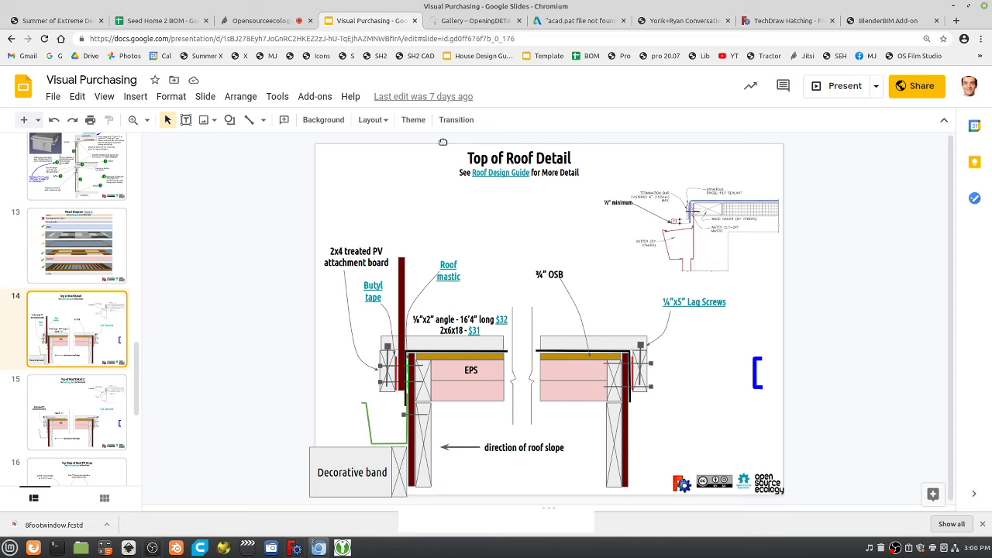
click(94, 419)
click(94, 357)
In the call, open chat, toggle camera and mic, stop screen sharing and close chat.
click(262, 21)
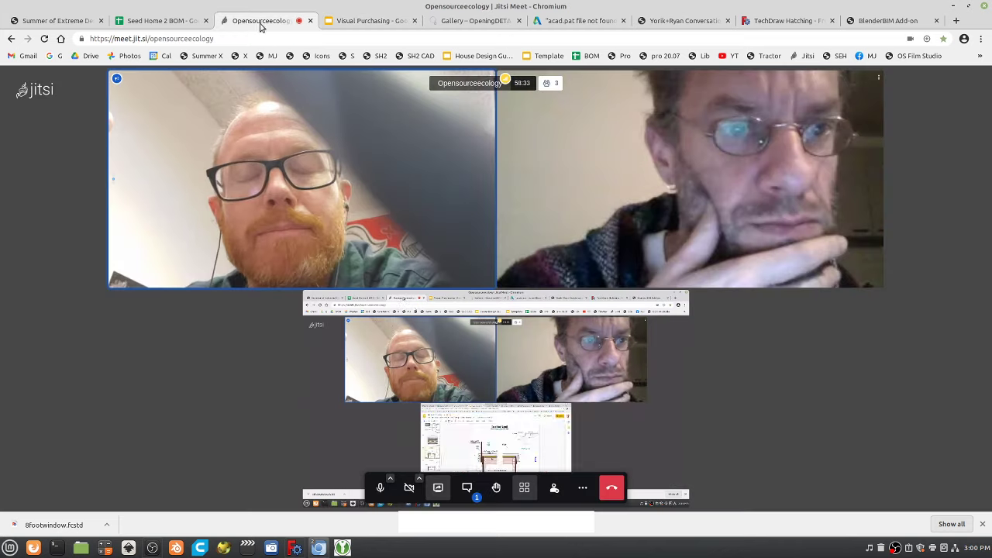
click(466, 487)
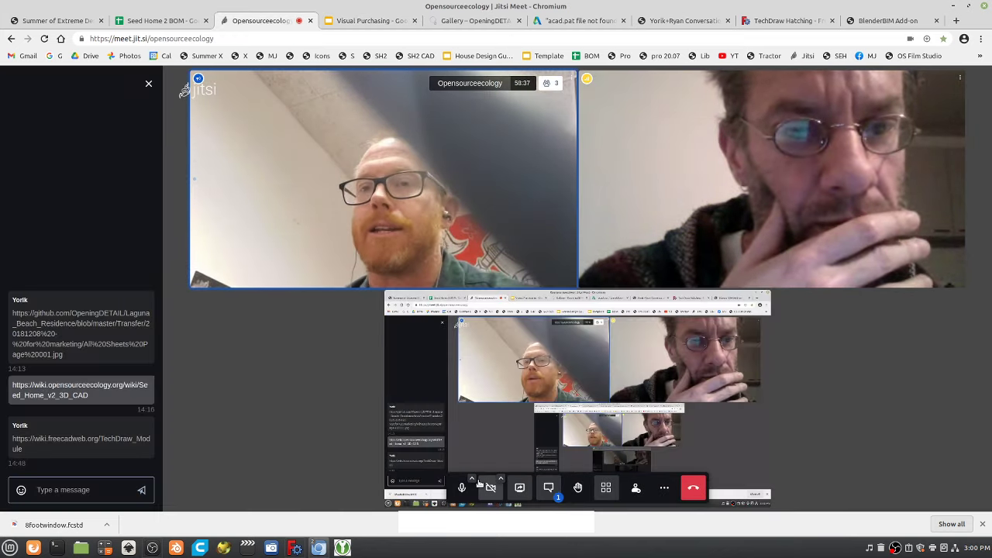
click(493, 489)
click(463, 487)
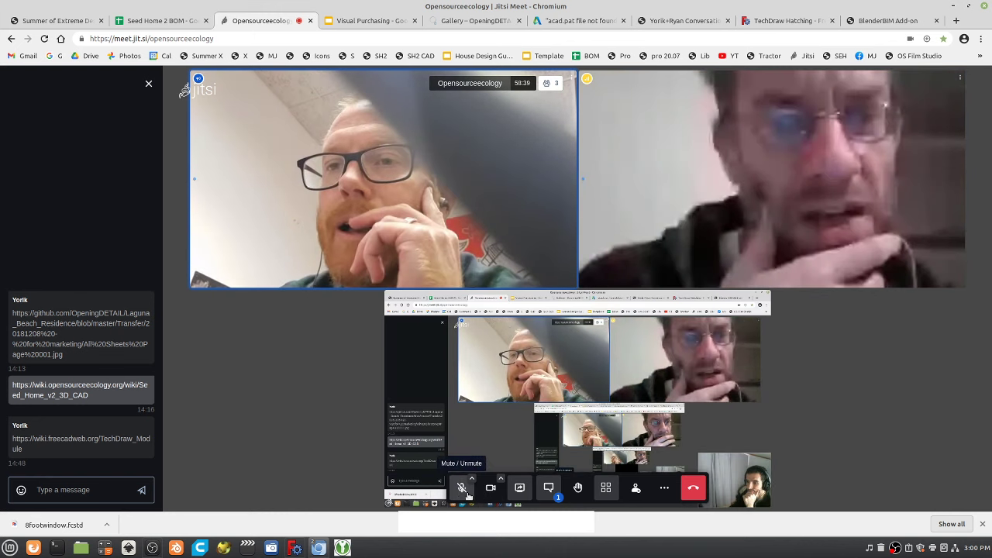
click(464, 488)
click(490, 487)
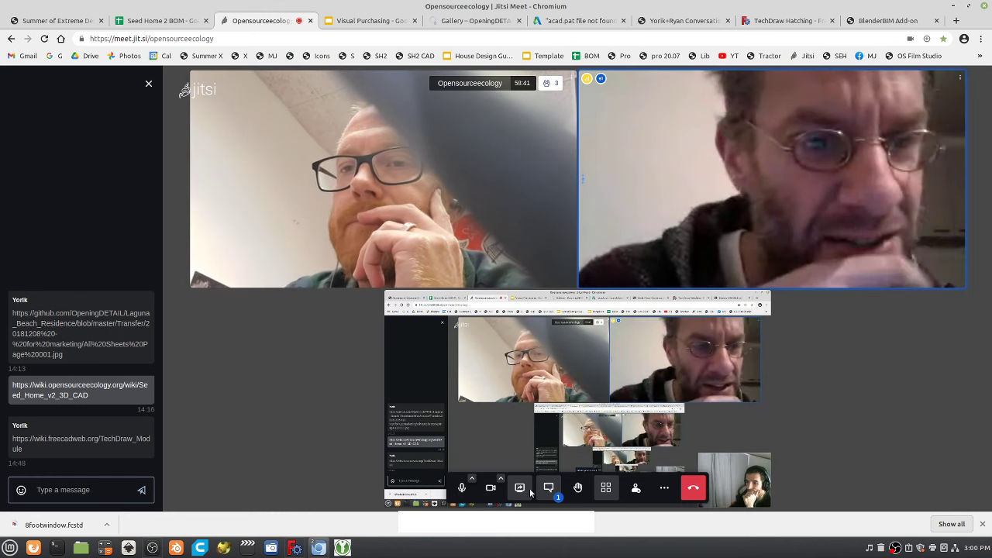
click(520, 490)
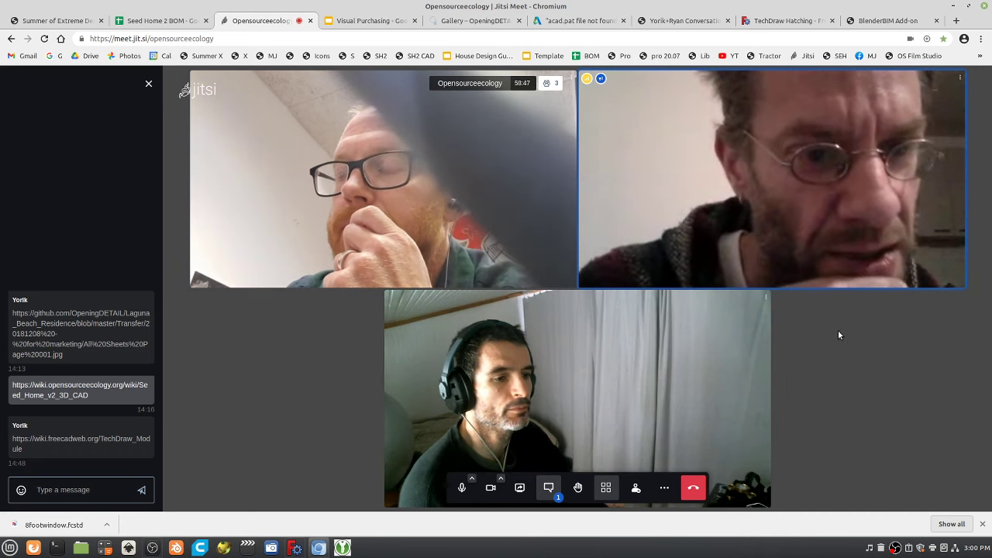
click(148, 83)
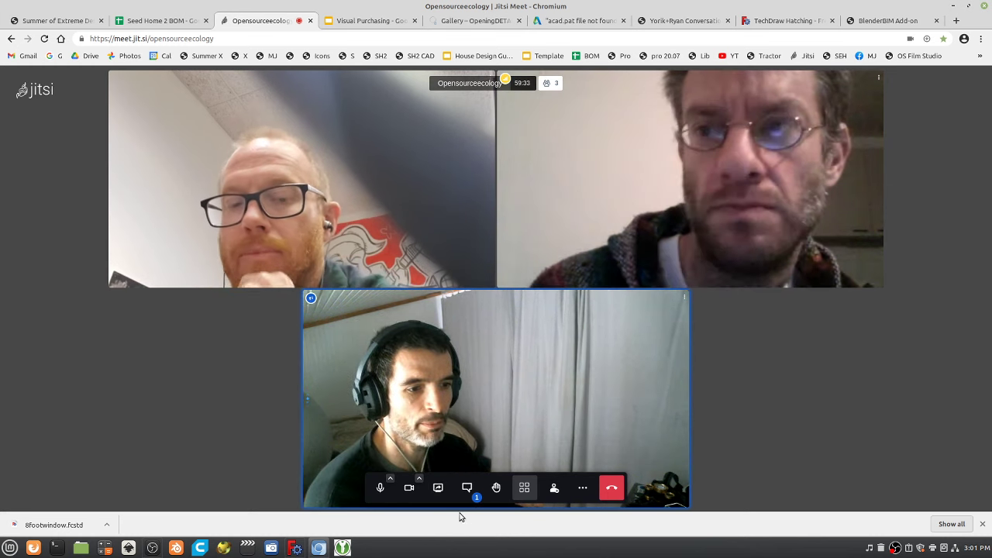
Share the entire screen again, return to the deck, and show slide 12 then slide 14.
click(438, 488)
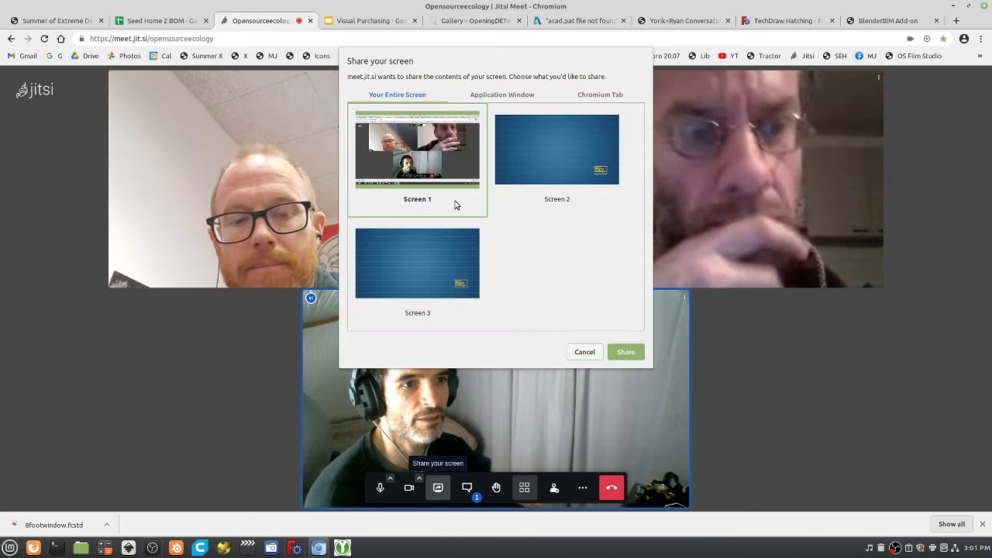
click(626, 352)
key(ctrl+Tab)
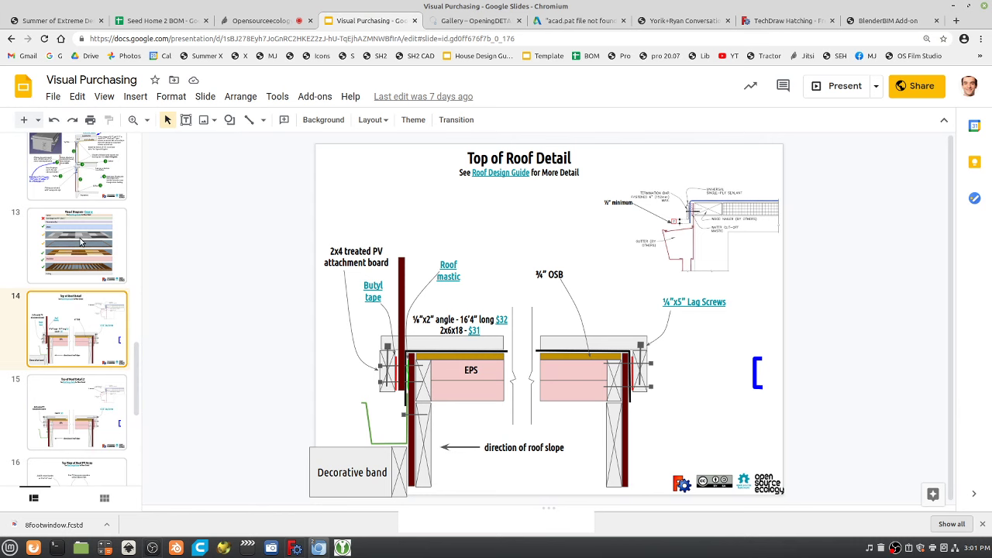
click(56, 148)
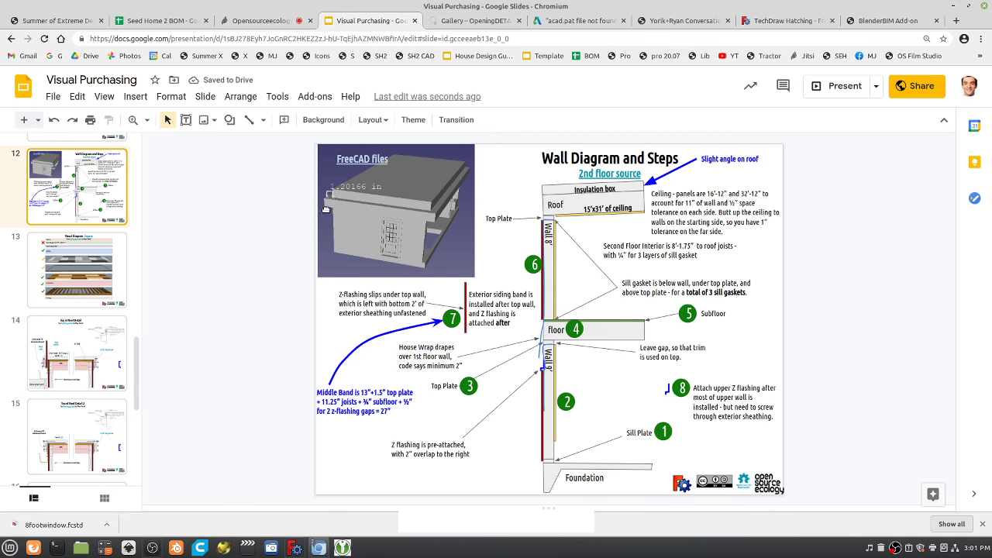
click(84, 367)
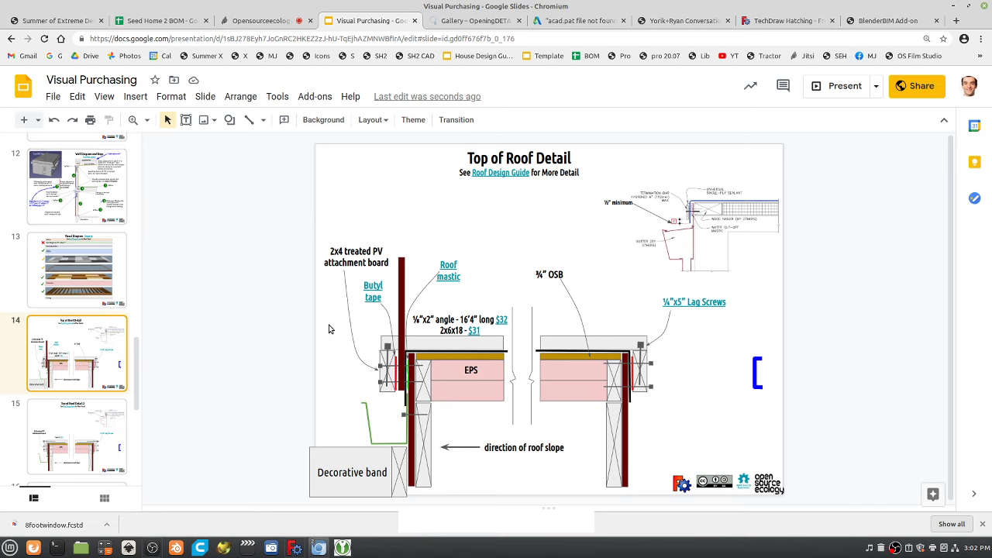
Revisit slide 13 (Visual Diagram) and slide 14 (Top of Roof Detail), then go to the video call.
click(71, 288)
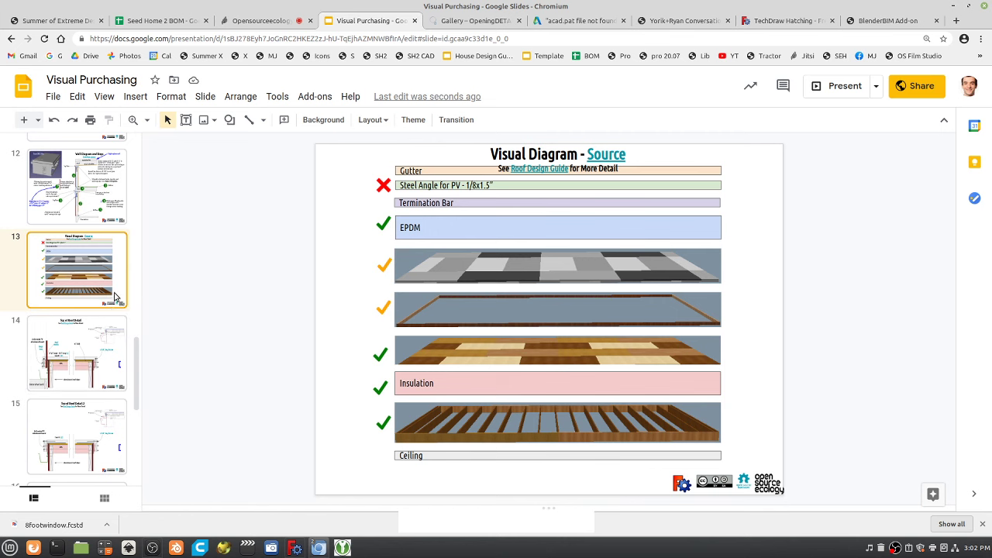
click(81, 379)
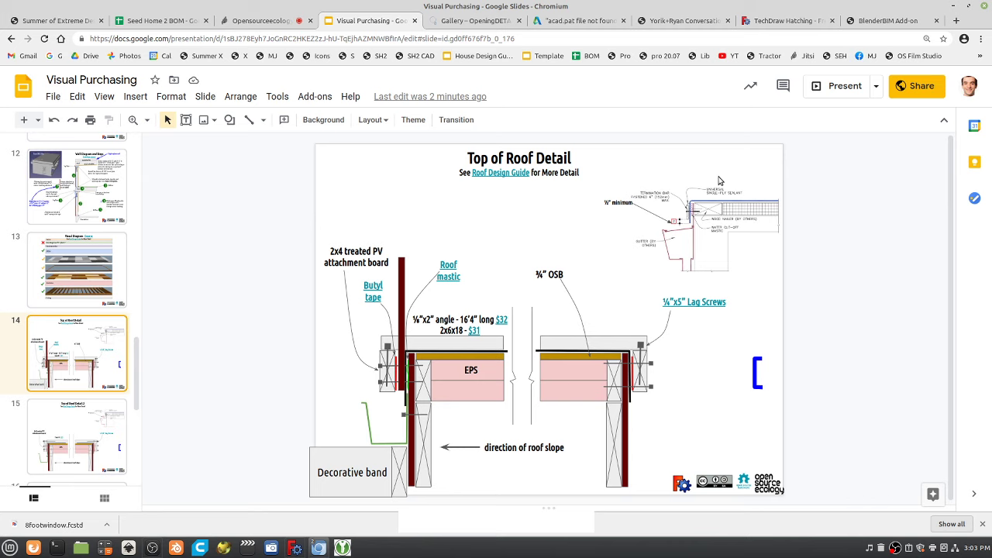
click(264, 21)
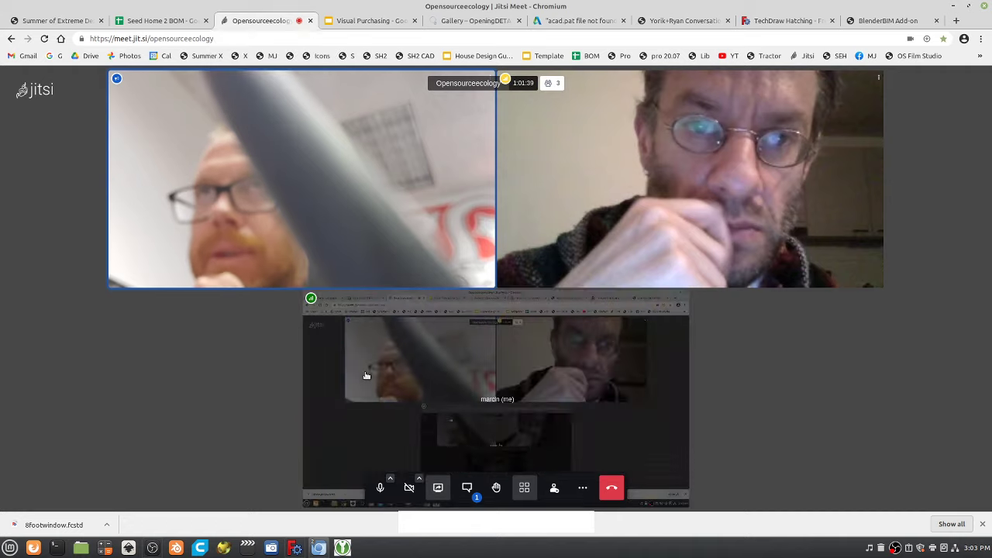
Stop screen sharing to show the camera and open the WikiLab construction manual link from the chat.
click(438, 487)
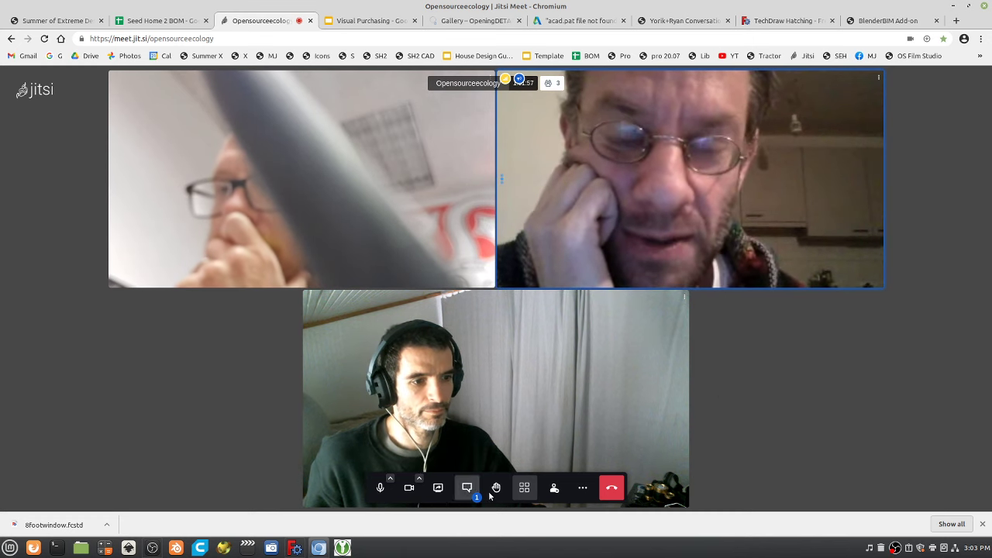
click(466, 487)
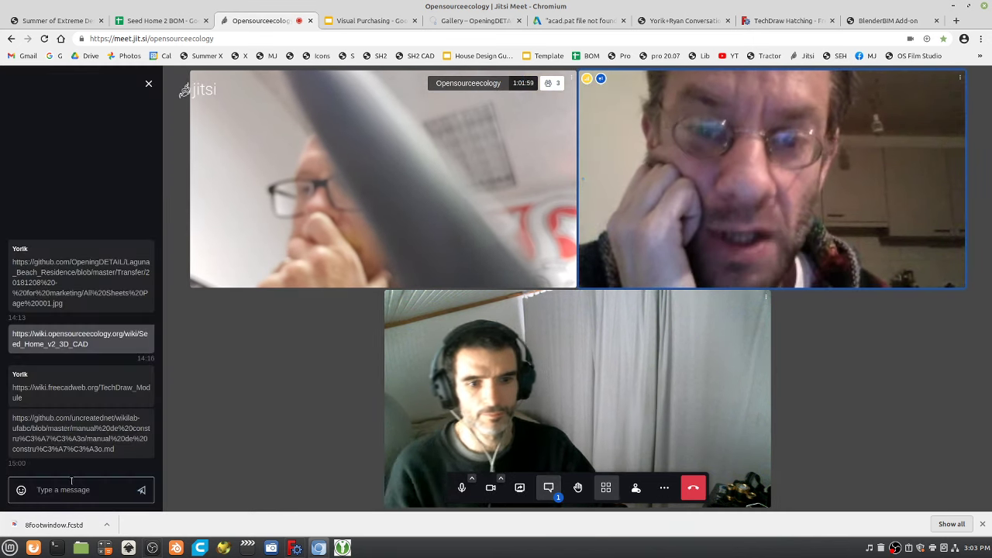
click(65, 445)
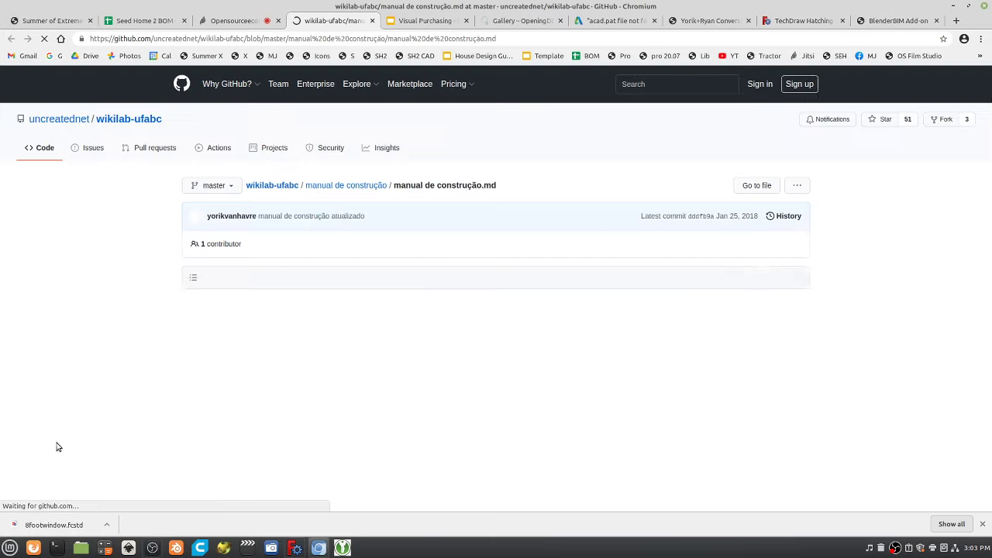
Scroll manual de construção.md to the block-foundation diagrams and take its GitHub URL for the wiki page.
scroll(740, 389, down, 4)
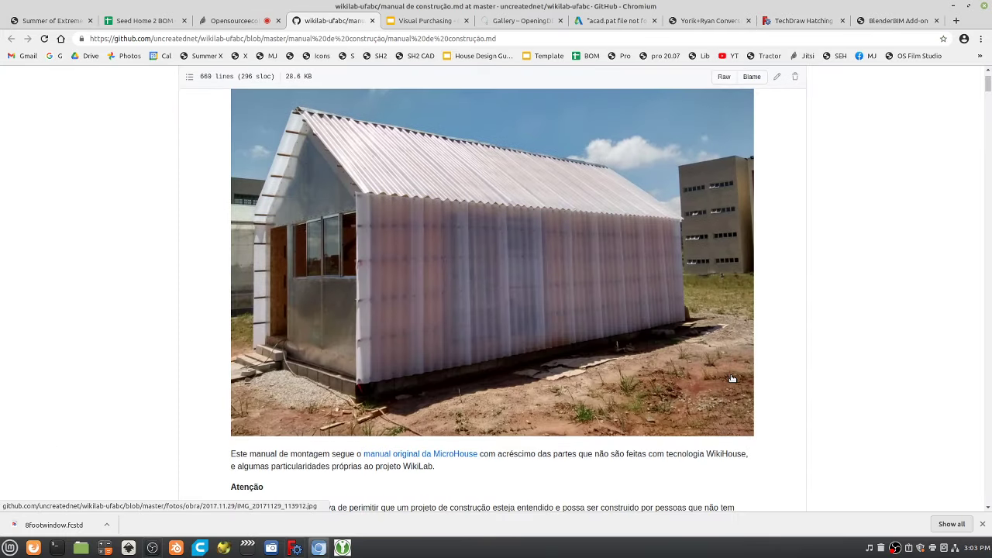
scroll(743, 374, down, 8)
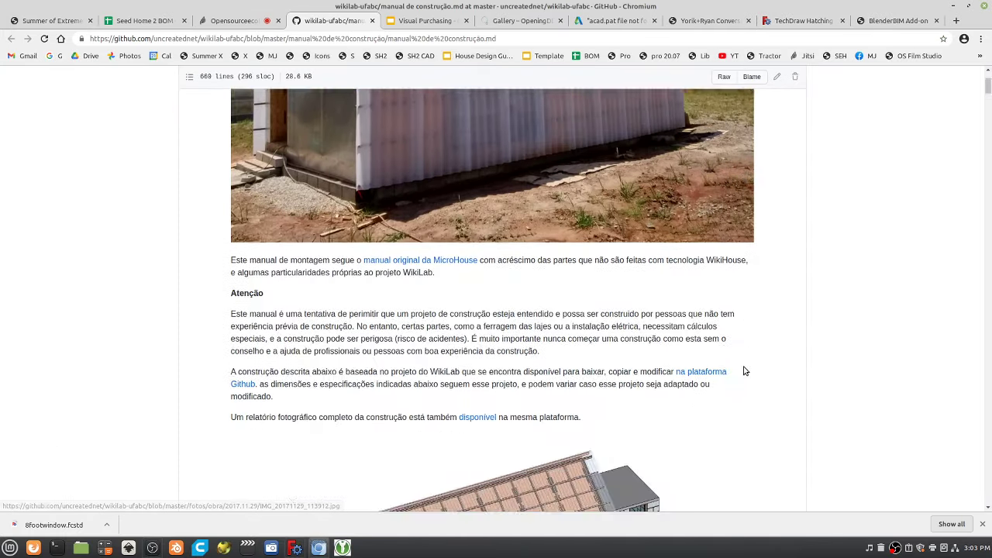
scroll(744, 366, down, 5)
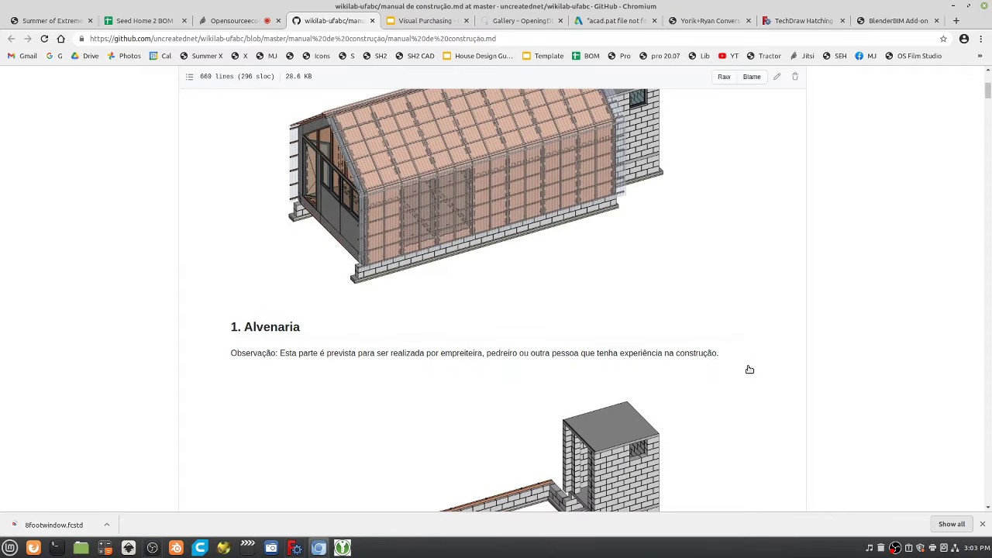
scroll(742, 365, down, 8)
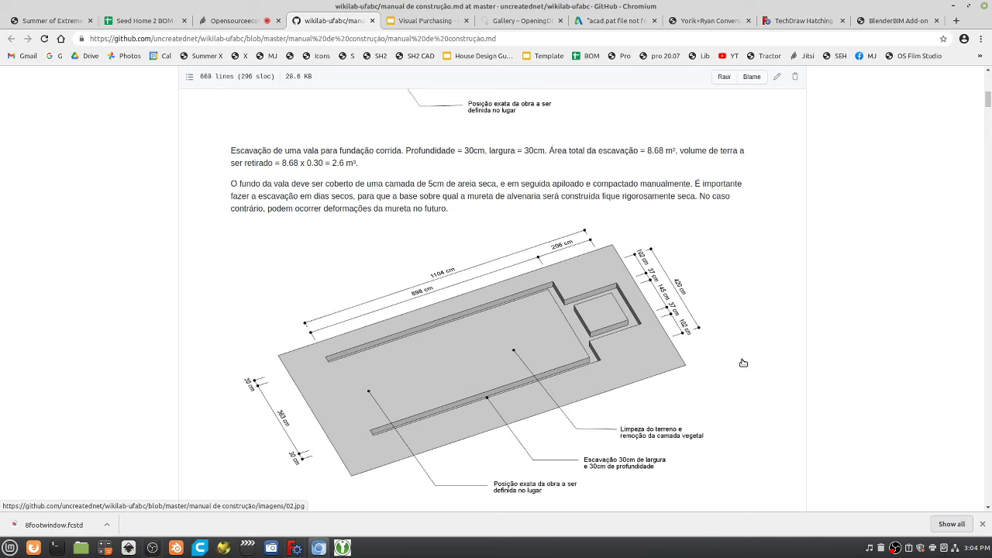
scroll(743, 363, down, 10)
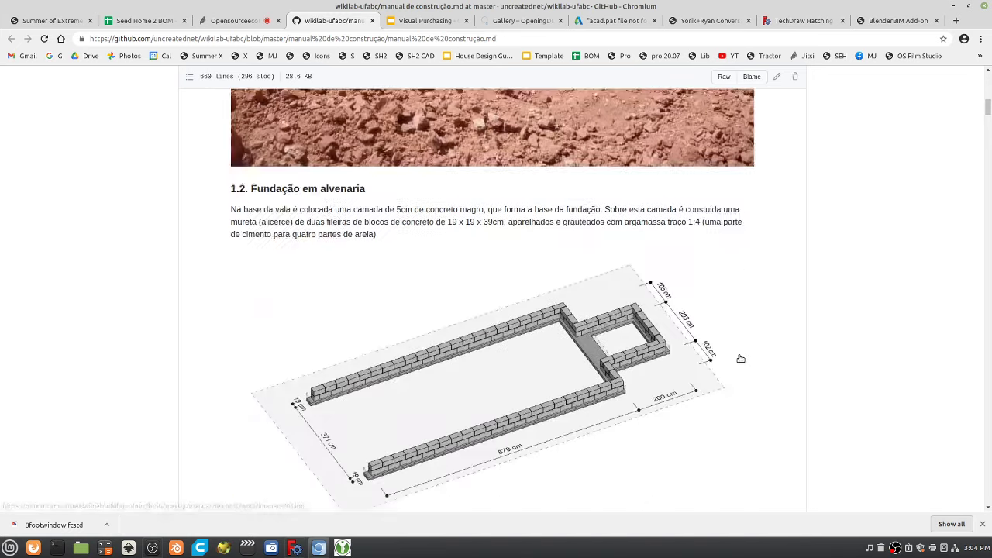
scroll(742, 359, down, 7)
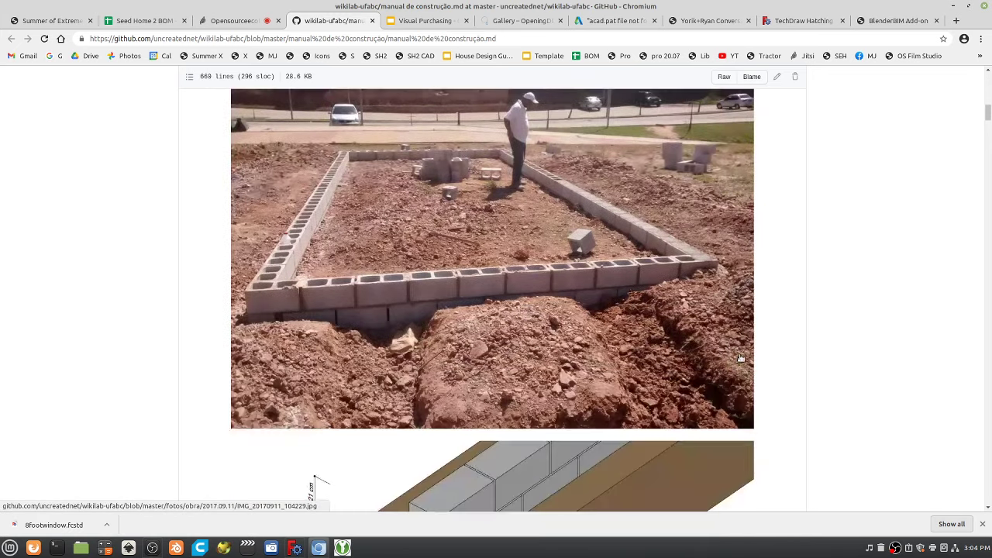
scroll(741, 358, down, 6)
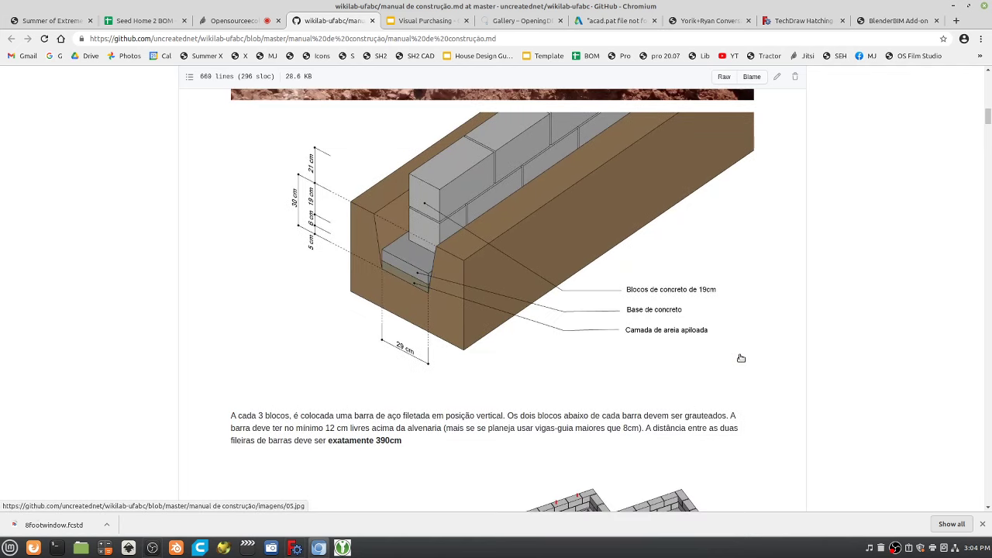
scroll(741, 358, down, 10)
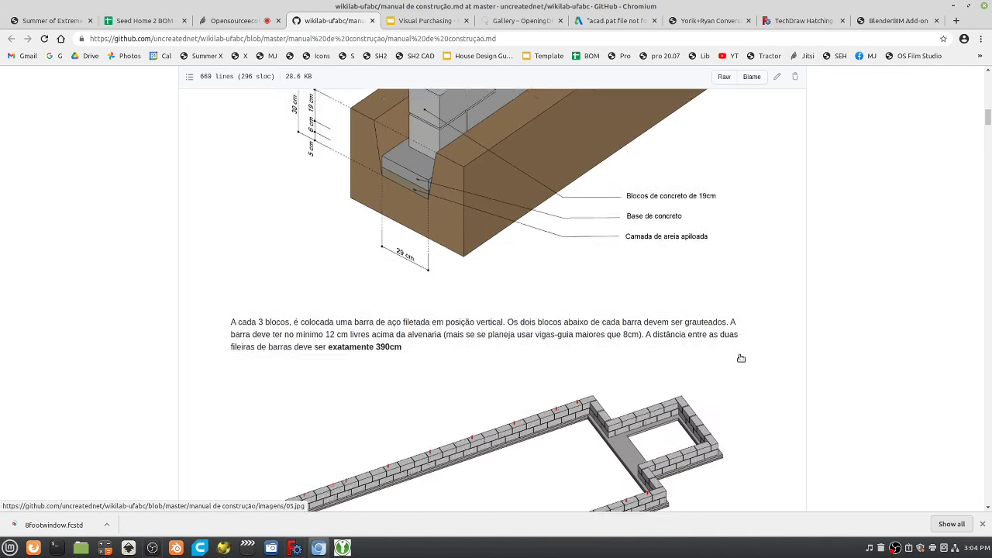
scroll(741, 358, down, 4)
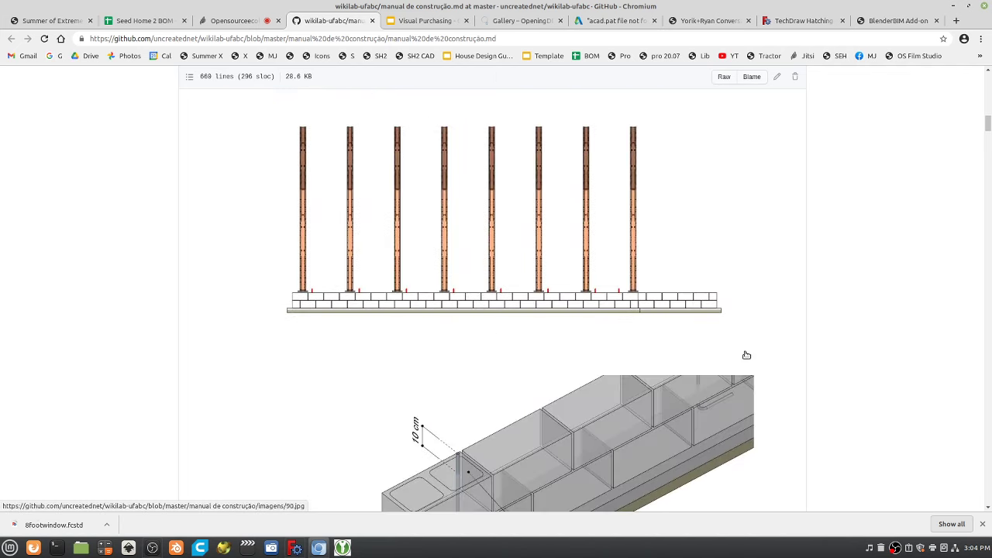
click(402, 41)
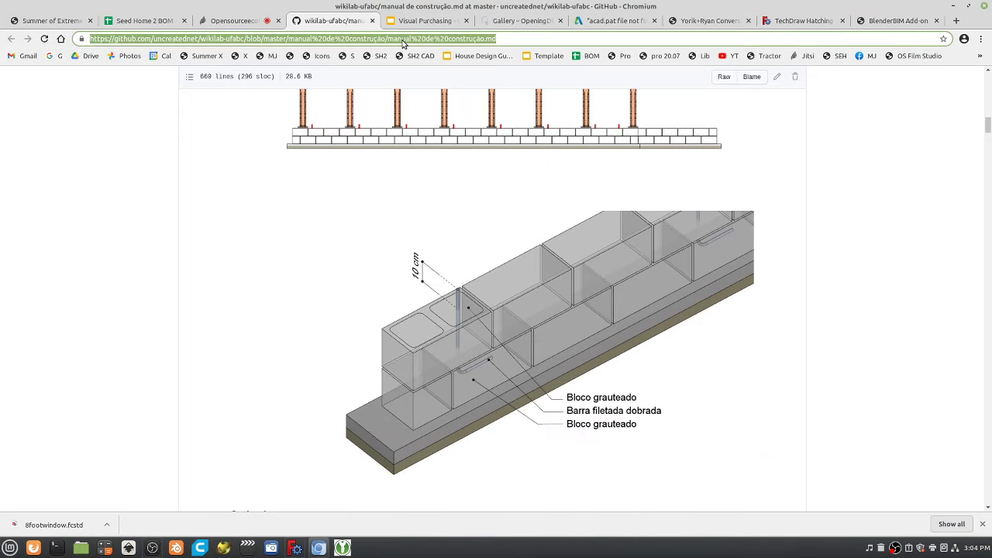
click(709, 20)
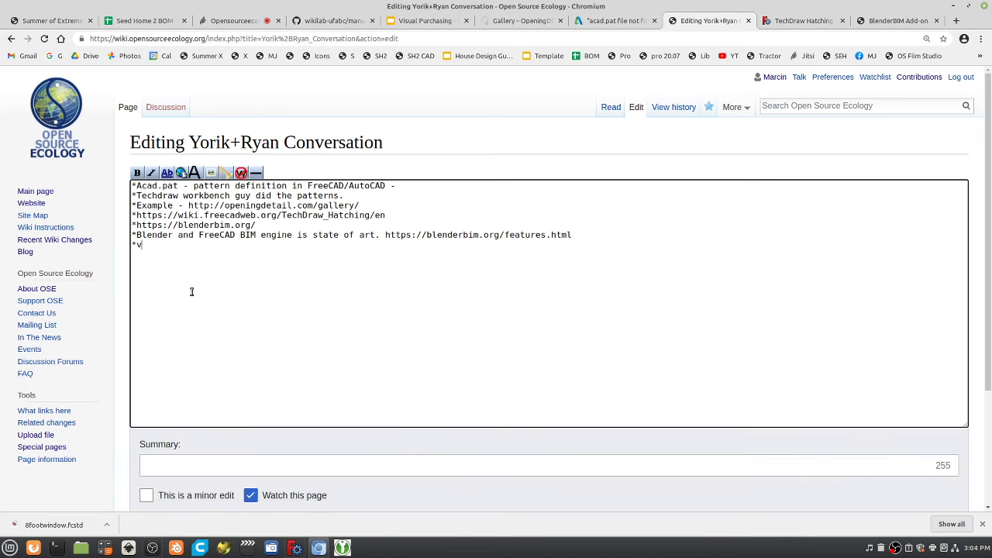
Paste the WikiLab manual address into the wiki list and save the edit.
text(https://github.com/uncreatednet/wikilab-ufabc/blob/master/manual%20de%20constru%C3%A7%C3%A3o/manual%20de%20constru%C3%A7%C3%A3o.md)
key(Tab)
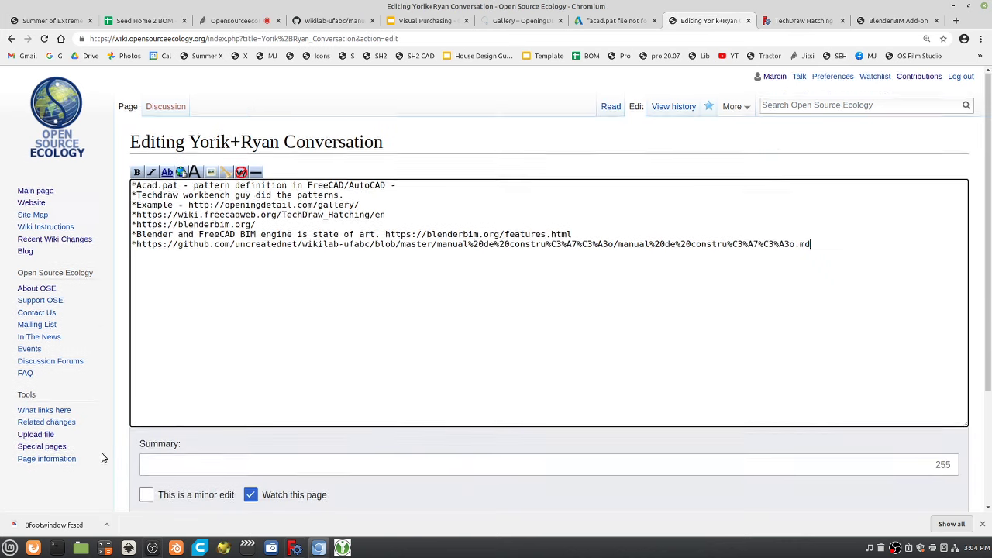
key(Tab)
key(Tab)
key(Tab)
key(Return)
Close the OpeningDETAIL gallery tab after checking the Autodesk acad.pat page.
click(611, 23)
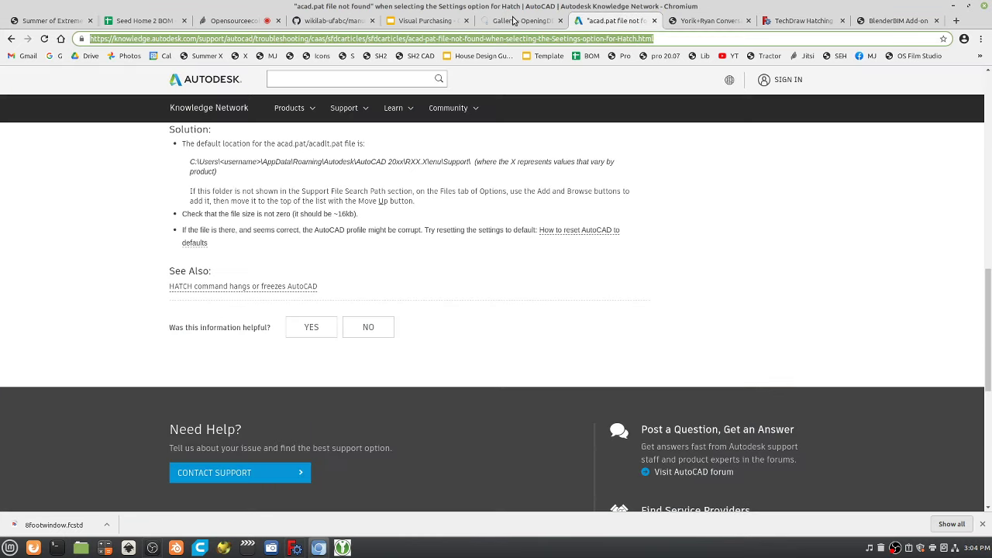
click(542, 24)
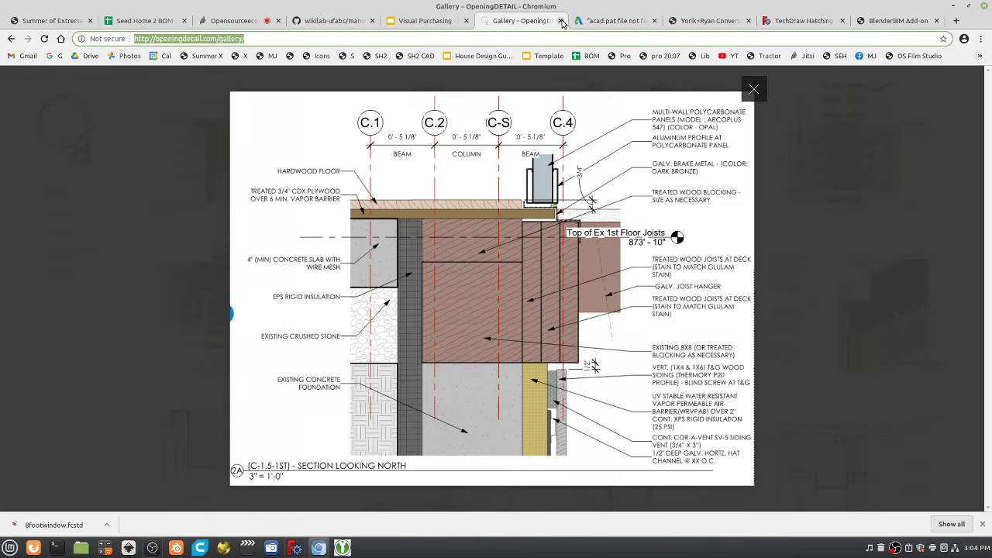
click(560, 21)
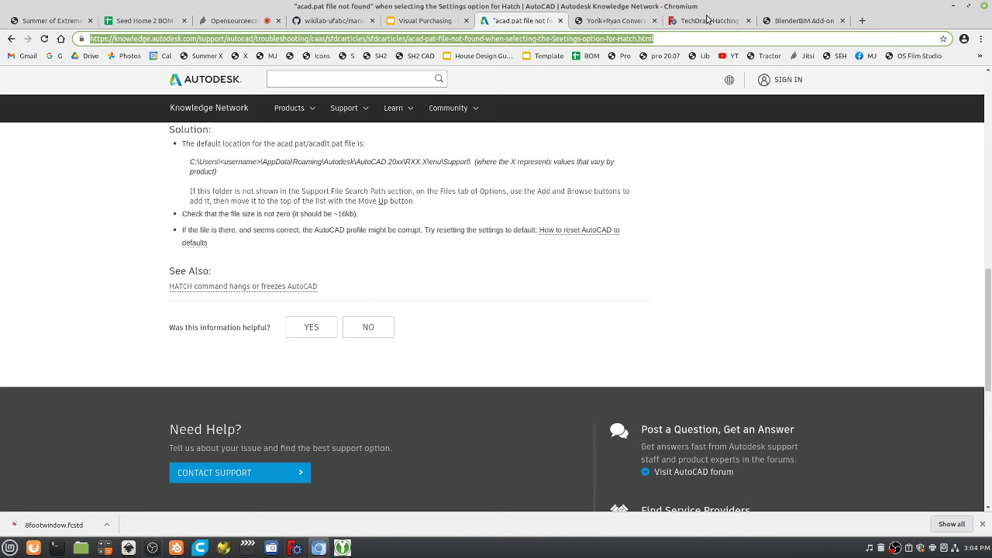
Add a '*.acad -' bullet linking the Autodesk troubleshooting article and save the page.
click(696, 20)
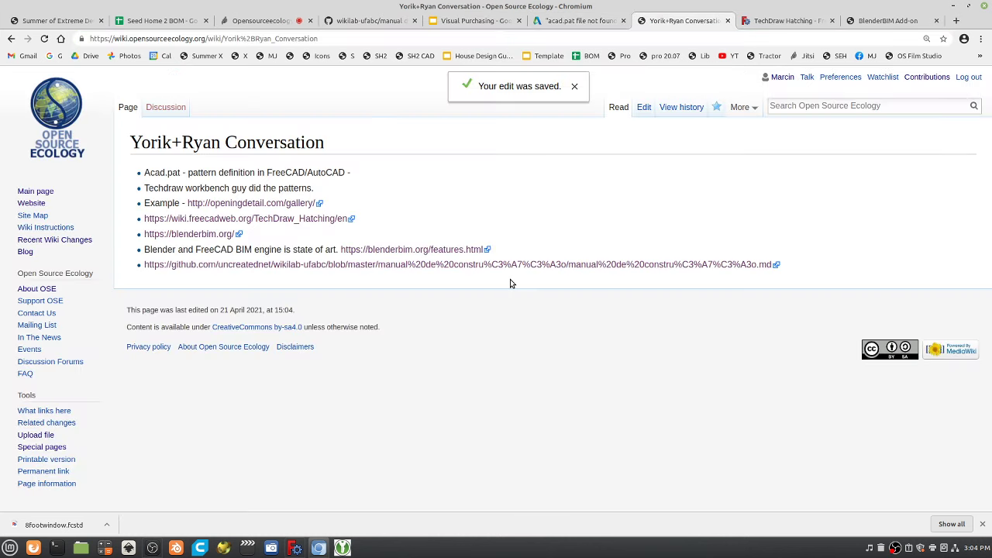
click(644, 108)
click(259, 320)
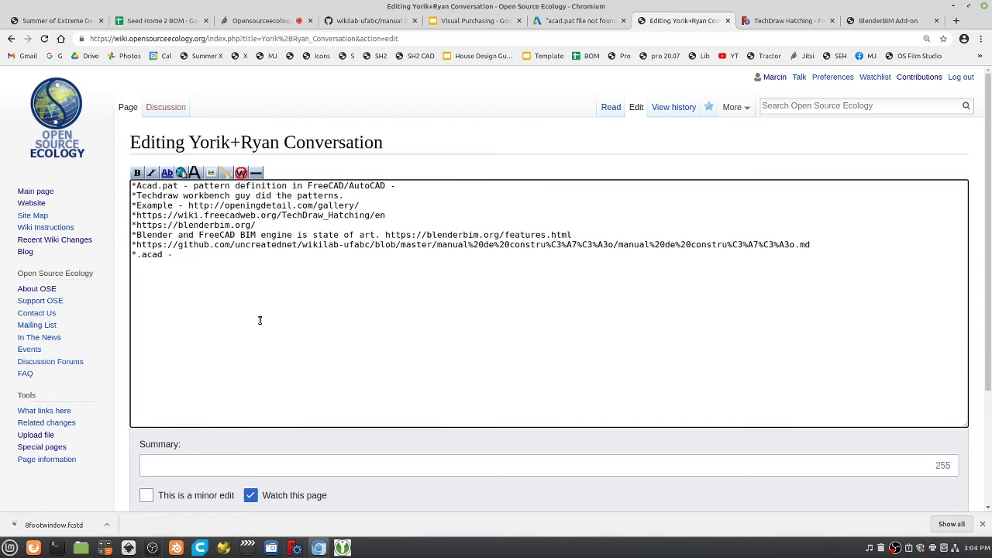
text(*.acad -)
text(https://knowledge.autodesk.com/support/autocad/troubleshooting/caas/sfdcarticles/sfdcarticles/acad-pat-file-not-found-when-selecting-the-Seetings-option-for-Hatch.html)
scroll(199, 431, down, 2)
click(178, 474)
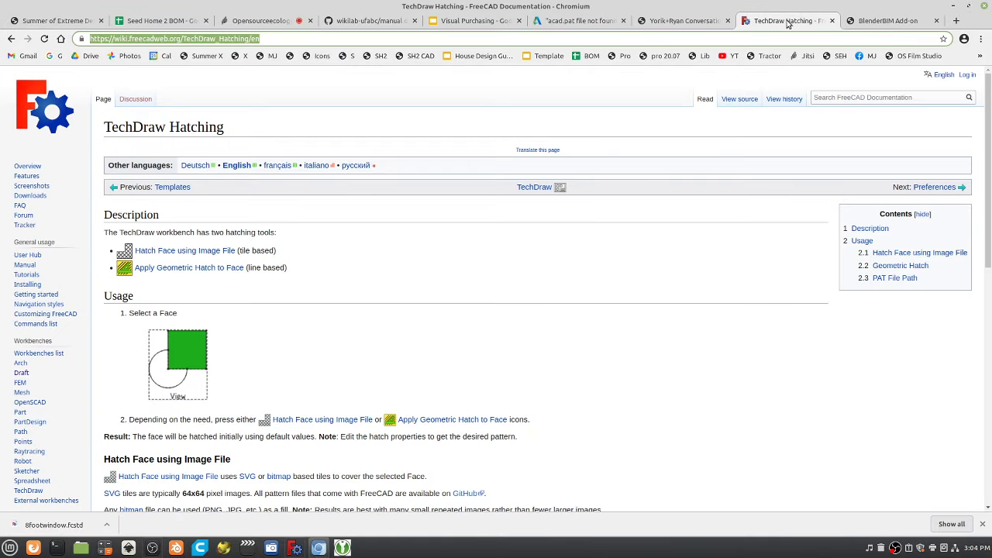
Close the FreeCAD TechDraw Hatching tab.
click(786, 21)
click(673, 20)
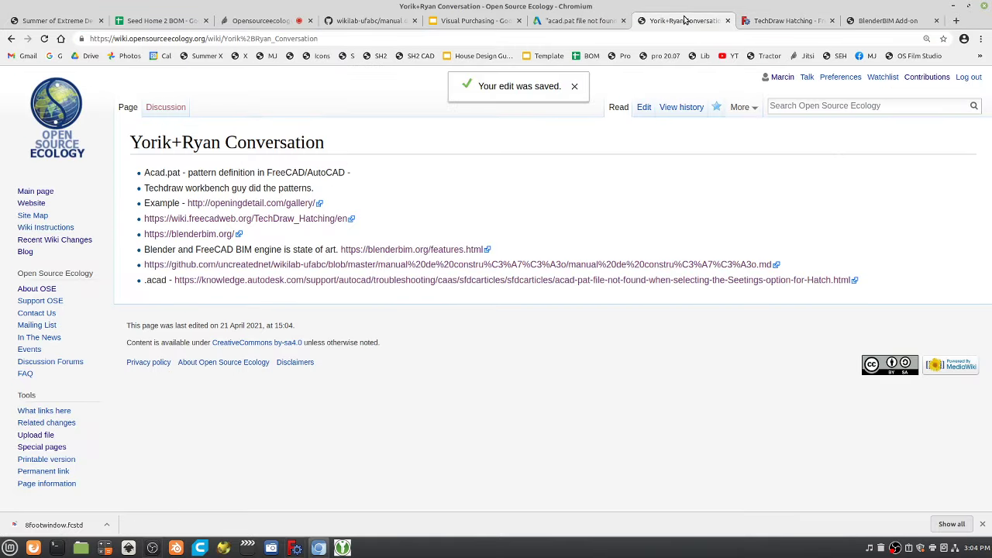
click(832, 21)
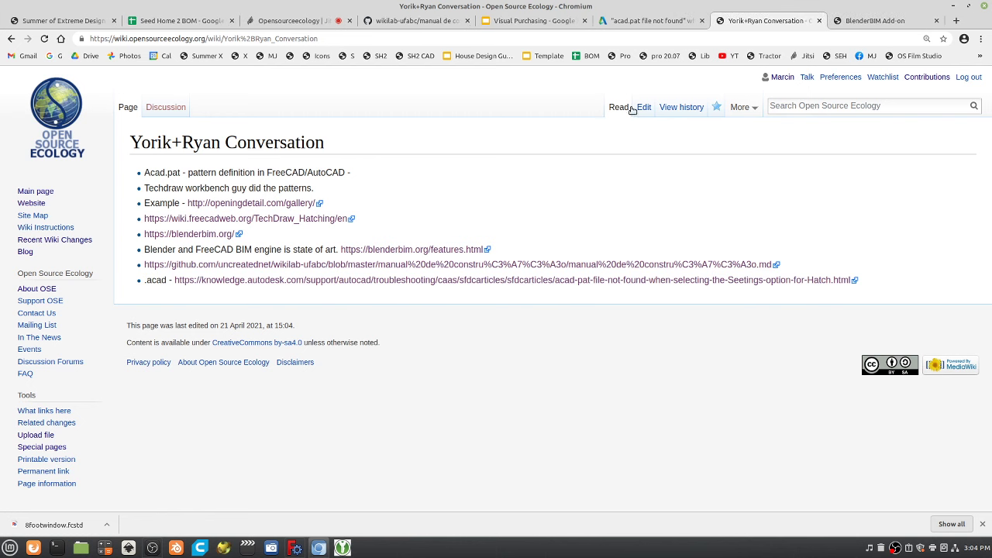
Close the BlenderBIM Add-on tab and glance over the acad.pat article and Visual Purchasing slides.
click(897, 22)
click(937, 21)
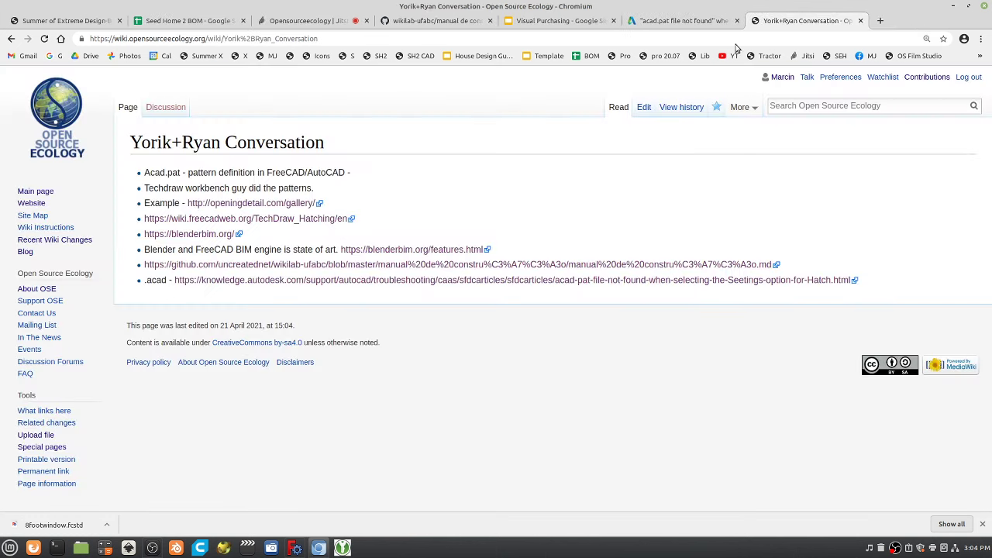
click(688, 23)
scroll(592, 318, up, 15)
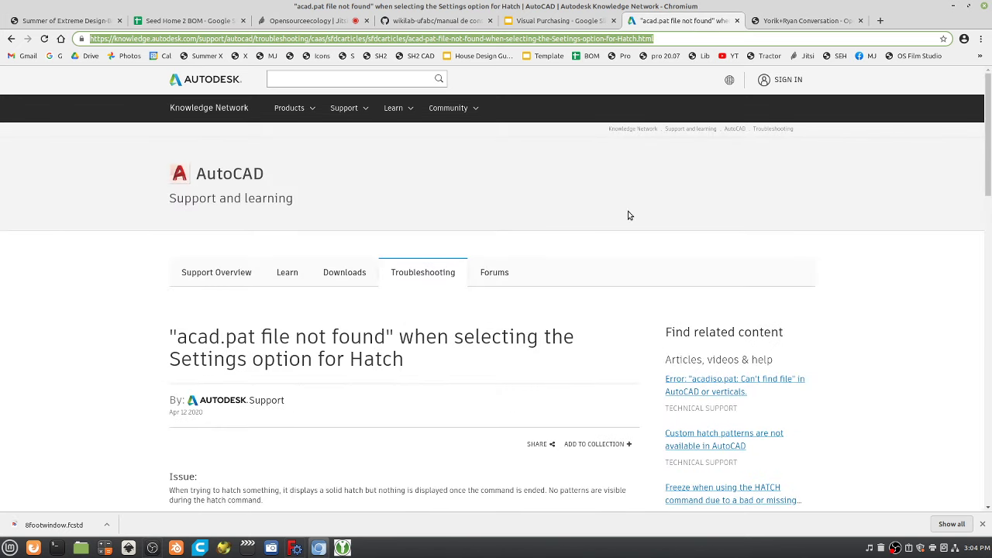
click(573, 21)
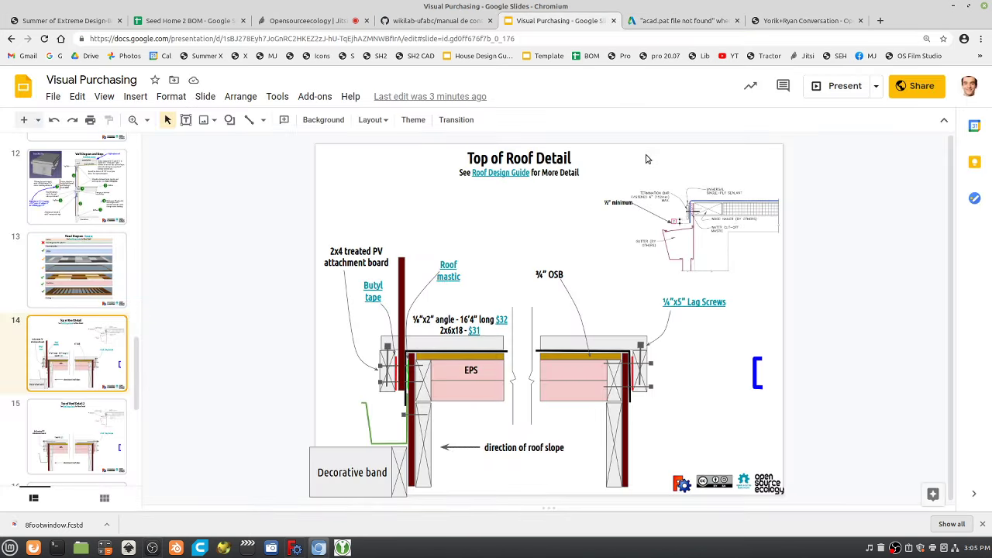
click(671, 26)
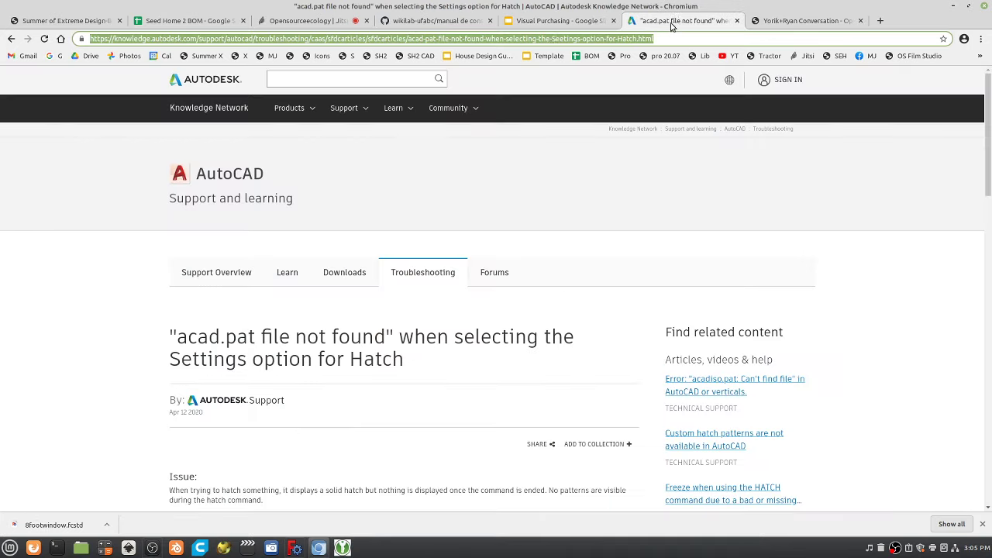
Scroll down through the WikiLab construction manual on GitHub.
click(458, 23)
scroll(647, 313, down, 10)
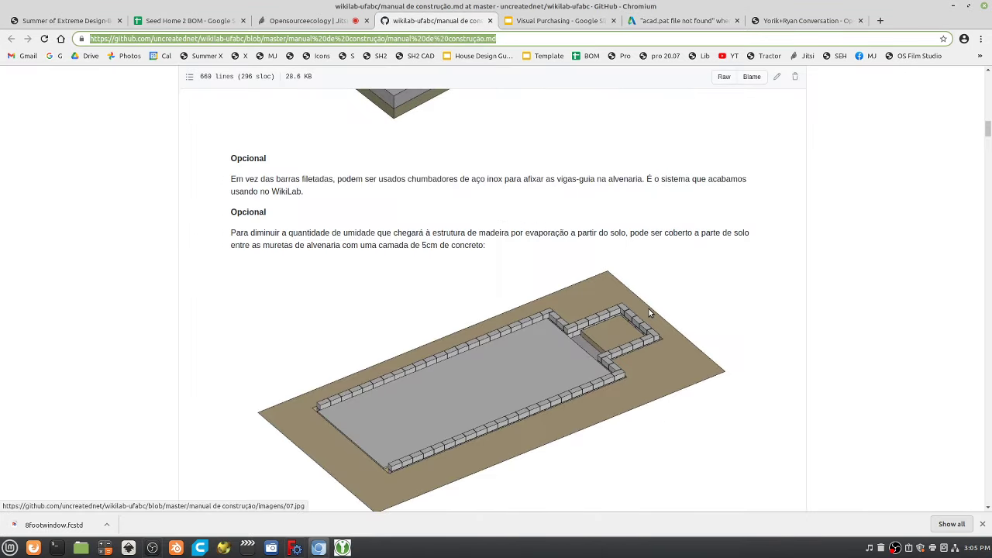
scroll(651, 312, down, 10)
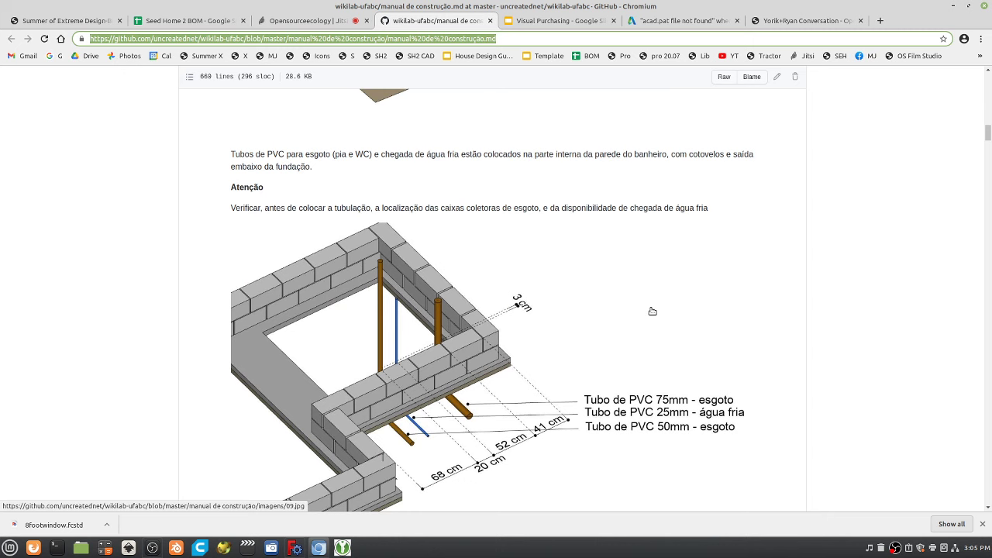
scroll(652, 312, down, 10)
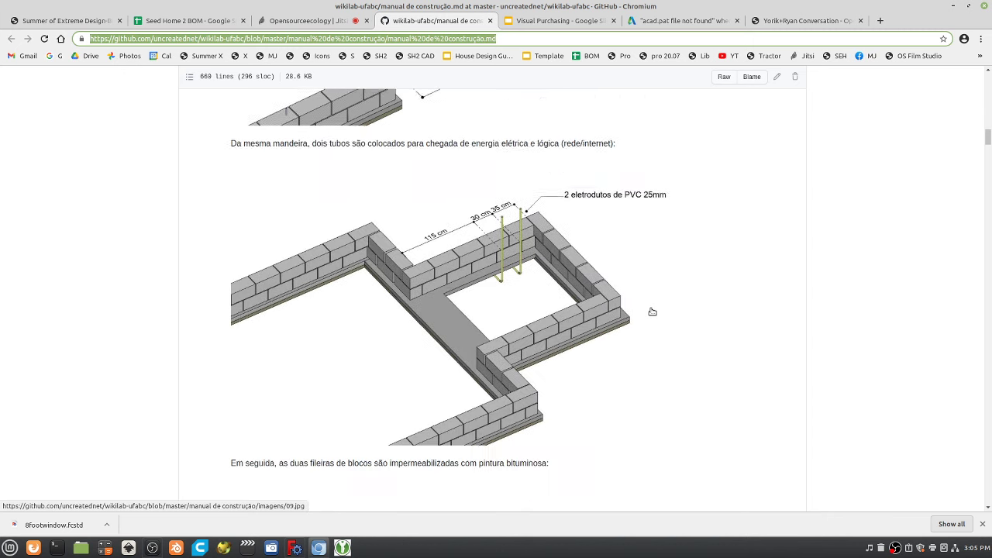
scroll(652, 311, down, 15)
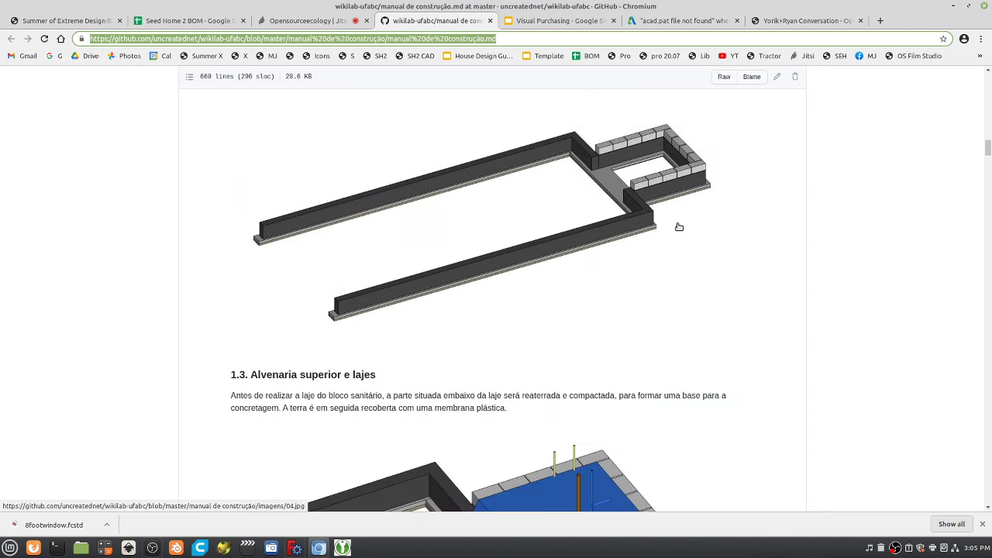
Flip between the slides and acad.pat article, ending on the Yorik+Ryan Conversation page.
click(558, 21)
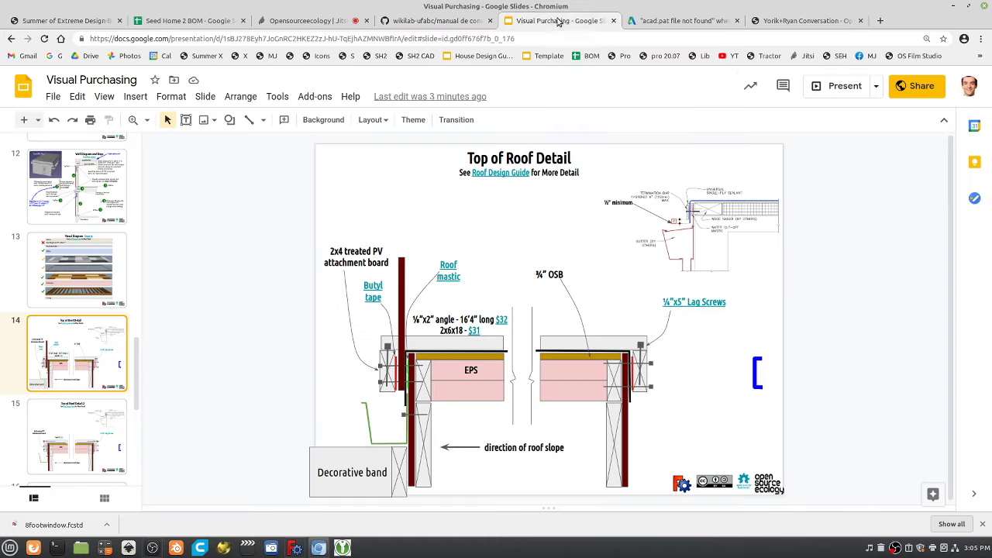
click(665, 20)
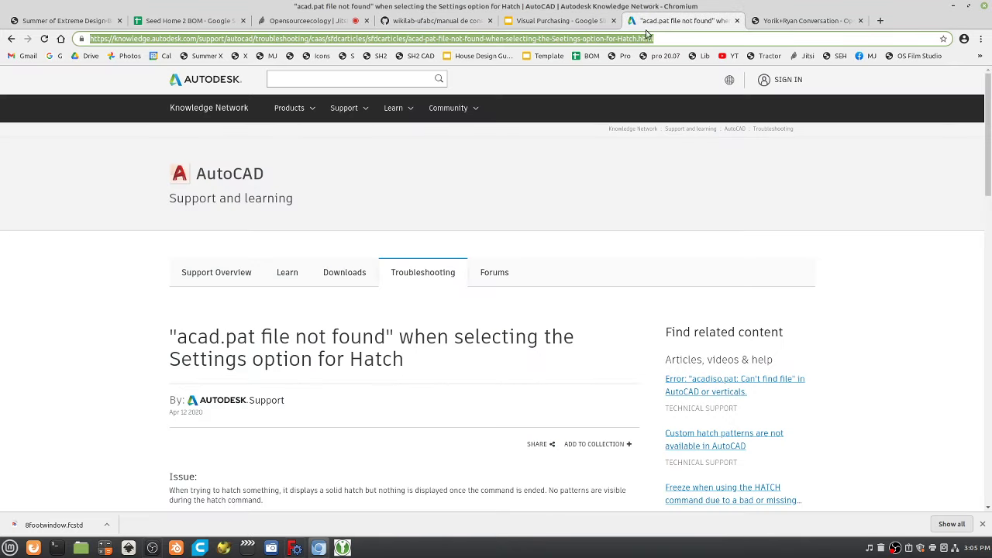
click(560, 21)
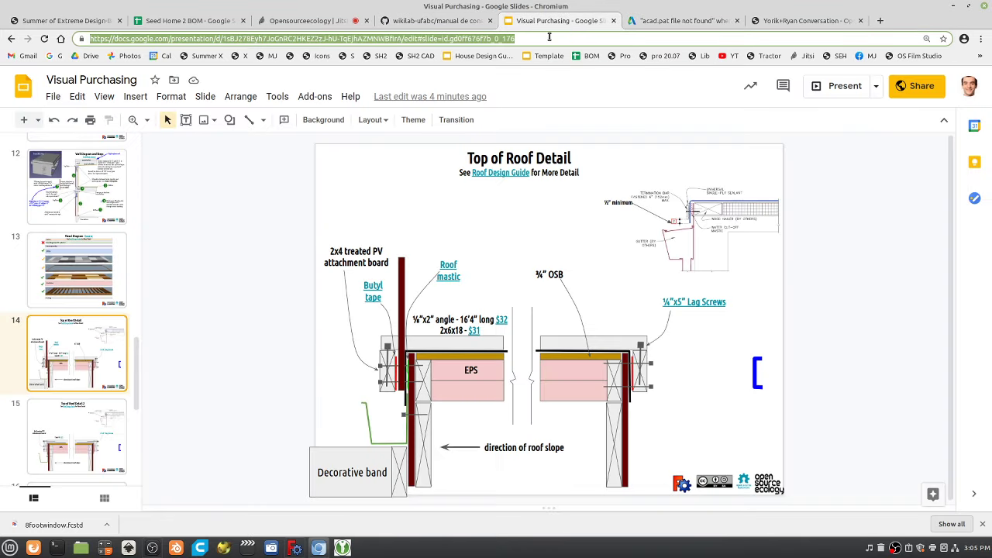
click(683, 21)
click(806, 21)
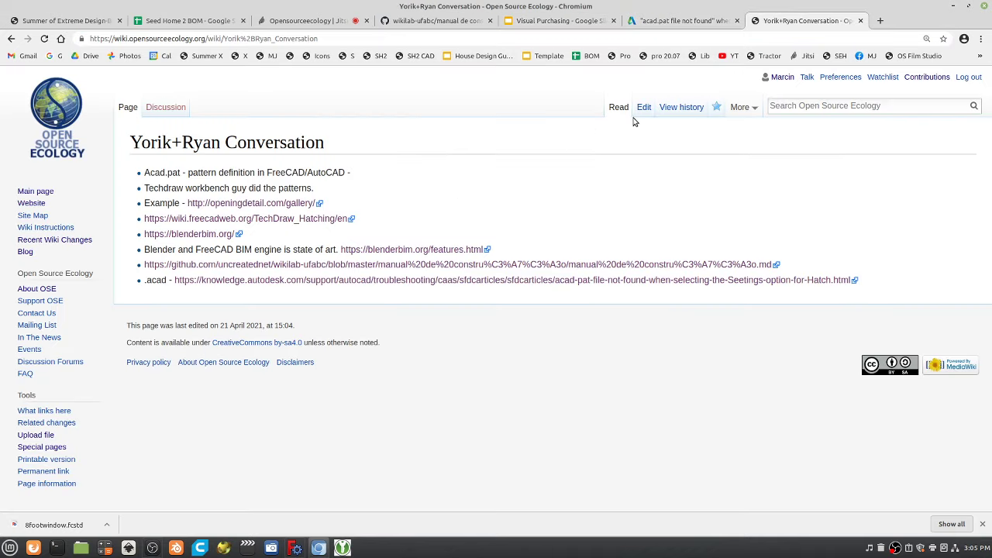
Add a 'Rosebud Seed Eco-Home' bullet with the Visual Purchasing slides link.
click(644, 109)
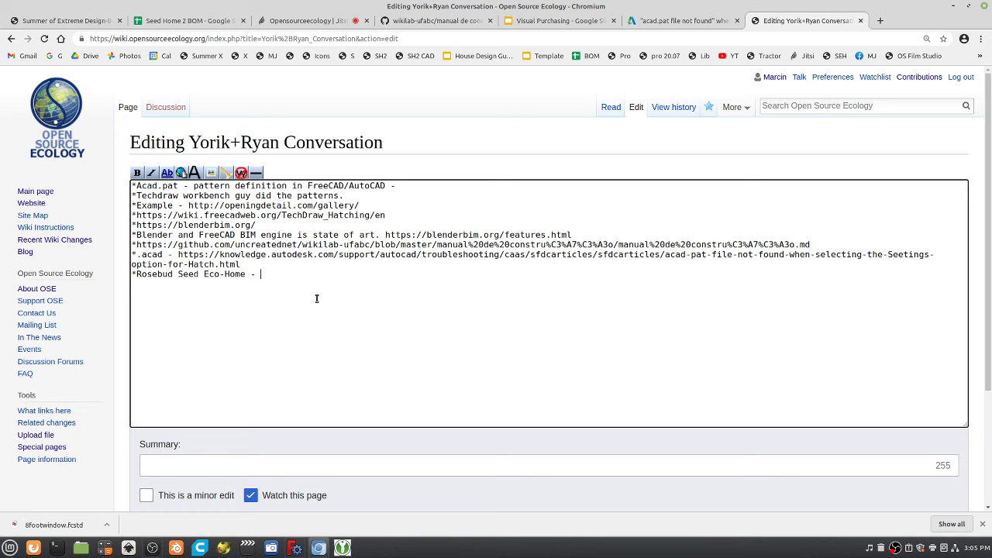
scroll(268, 356, down, 3)
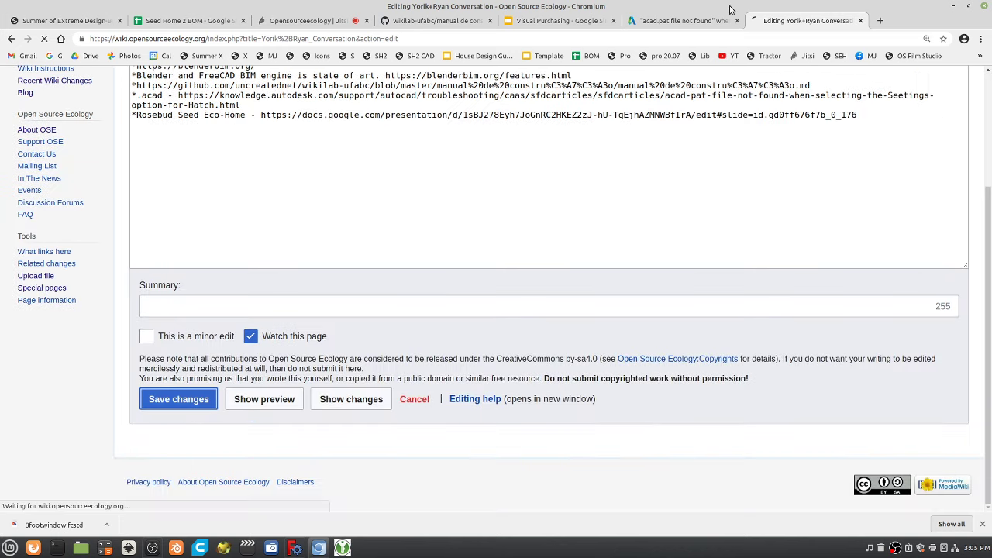
Close the acad.pat troubleshooting tab and bring up the WikiLab manual.
click(729, 17)
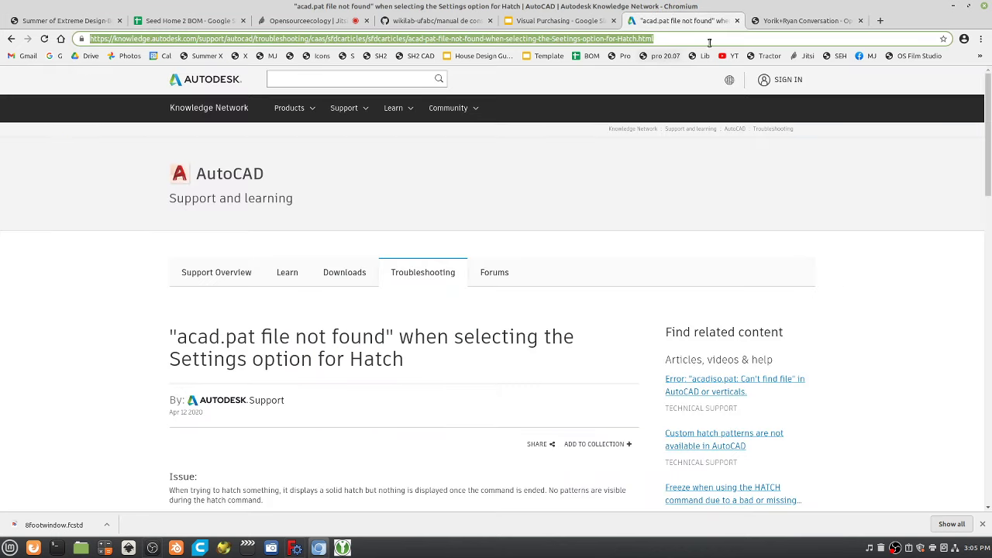
click(738, 21)
click(562, 24)
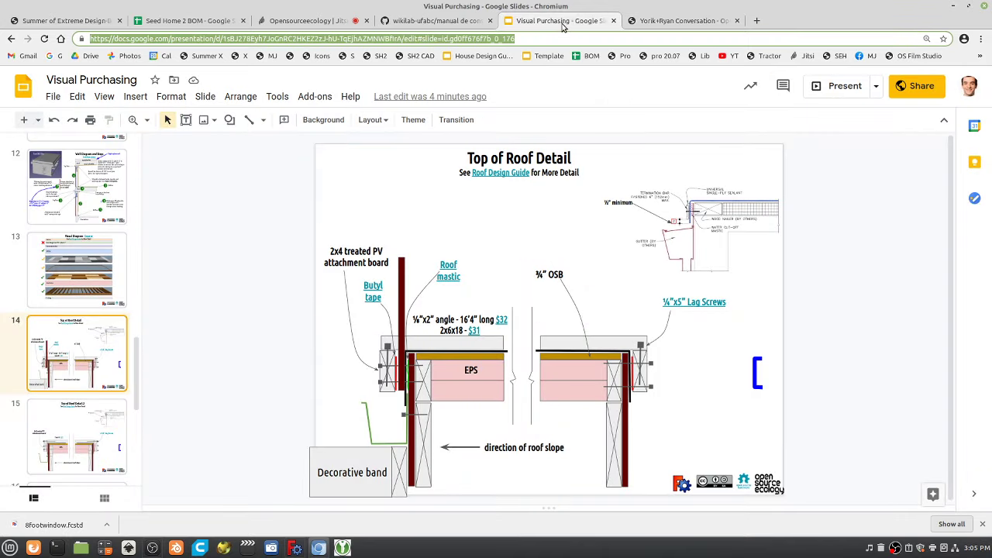
click(411, 27)
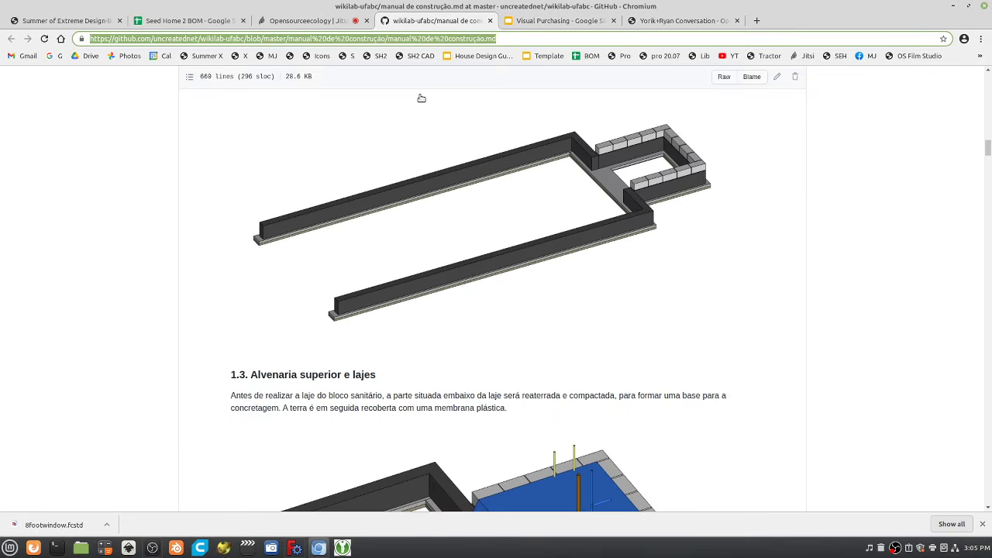
scroll(422, 98, down, 3)
Share Screen 1 in the Jitsi call and return to the wiki page.
click(297, 25)
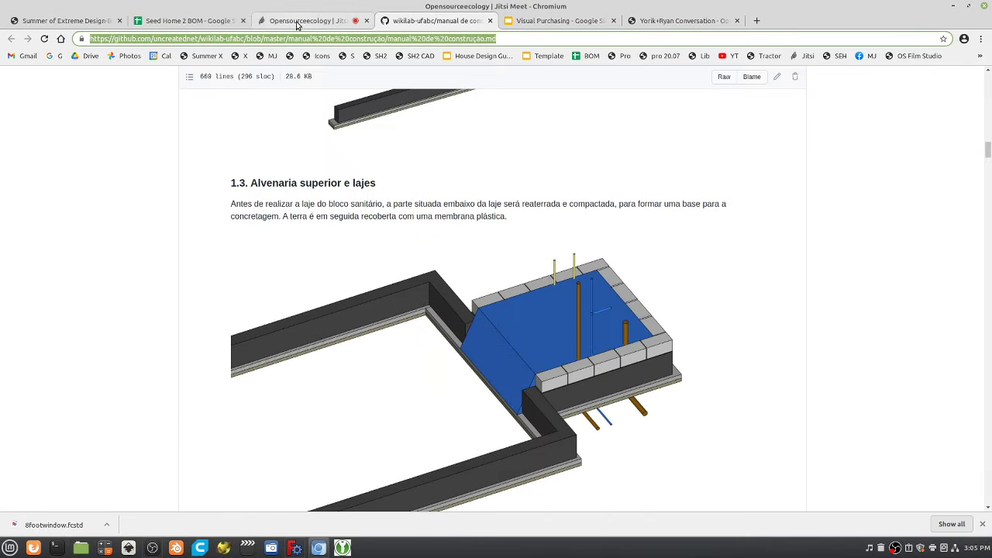
click(519, 487)
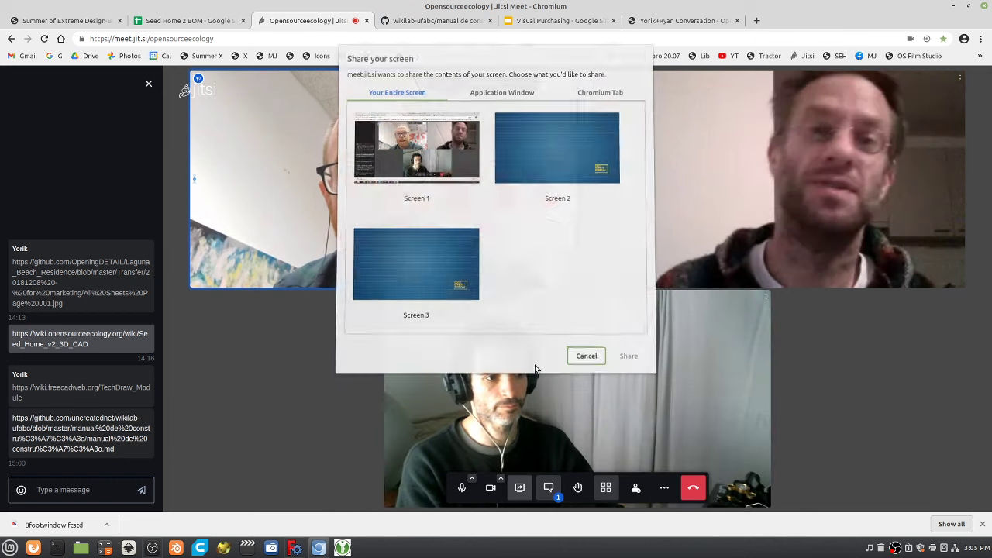
click(432, 163)
click(660, 21)
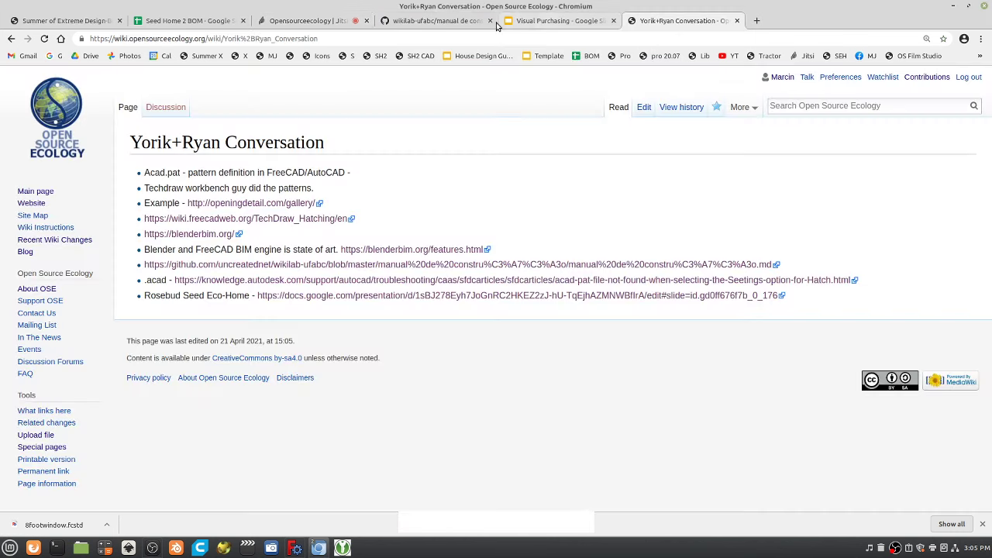
Scroll the manual past the Hidráulica and Vigas-guia sections to the WikiHouse frame-assembly drawings.
click(429, 21)
scroll(558, 345, down, 5)
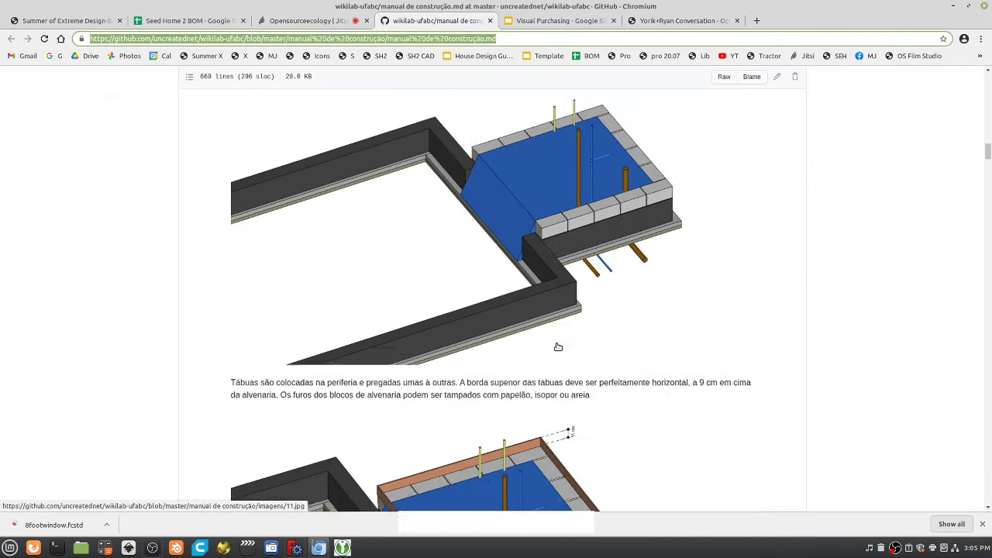
scroll(560, 343, down, 1)
scroll(555, 353, down, 3)
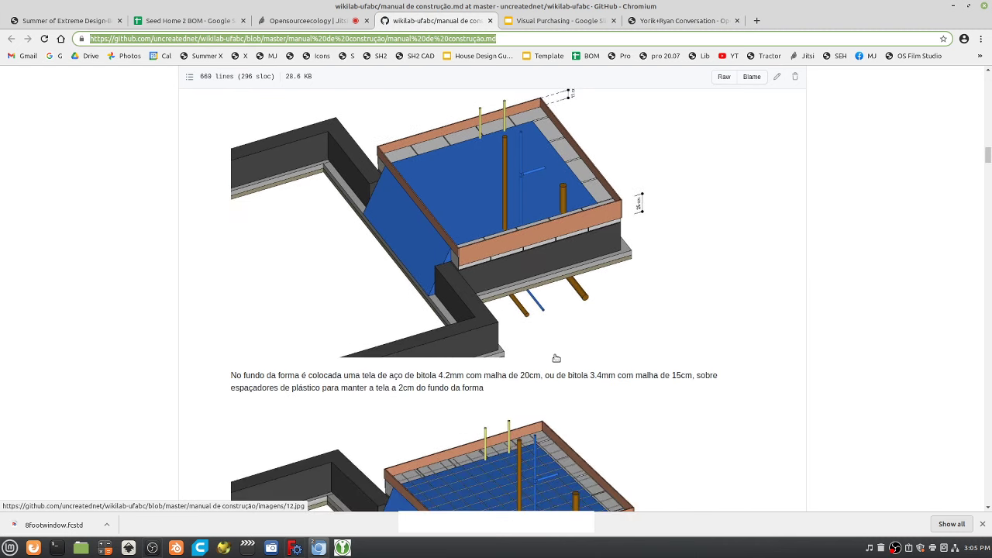
scroll(561, 352, down, 3)
scroll(558, 355, down, 9)
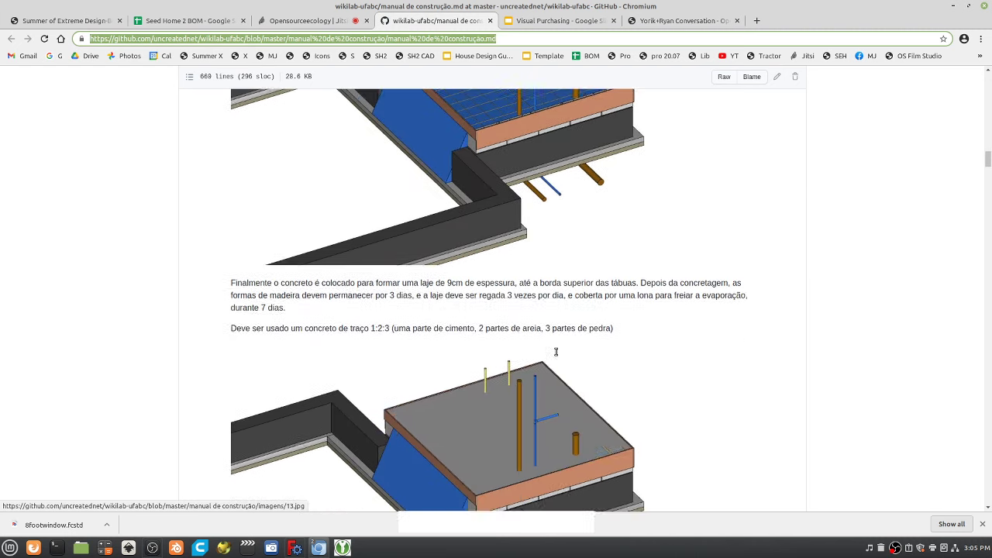
scroll(557, 354, down, 10)
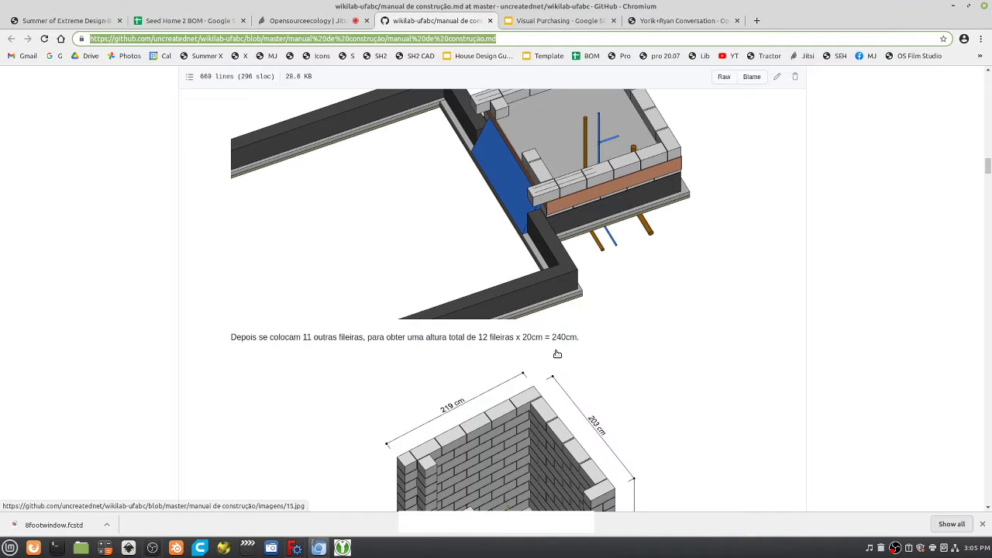
scroll(556, 354, down, 11)
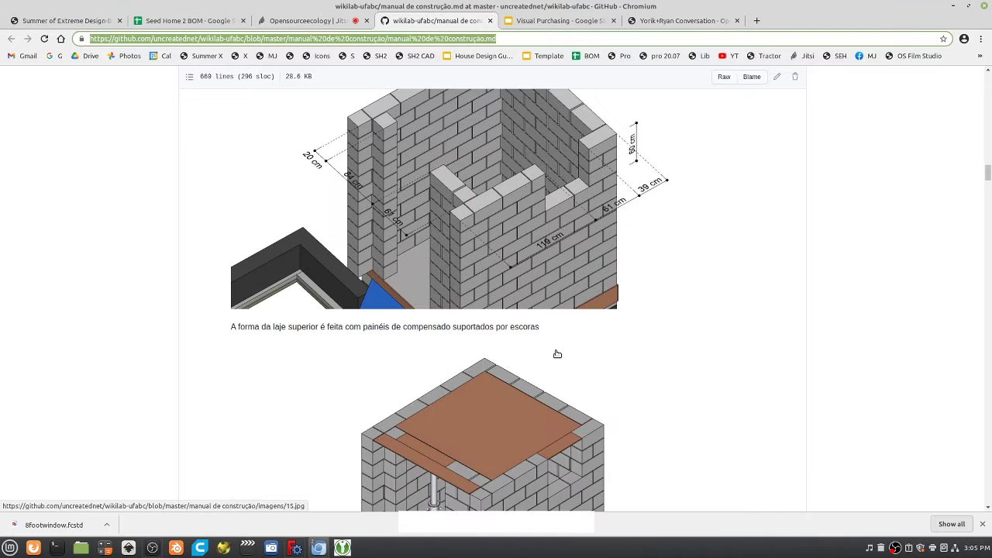
scroll(557, 354, down, 8)
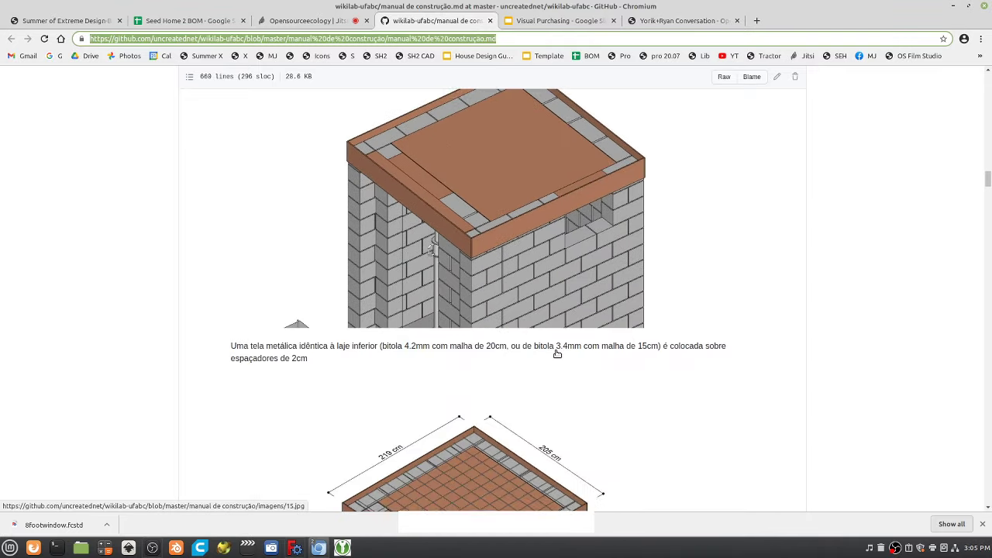
scroll(556, 354, down, 10)
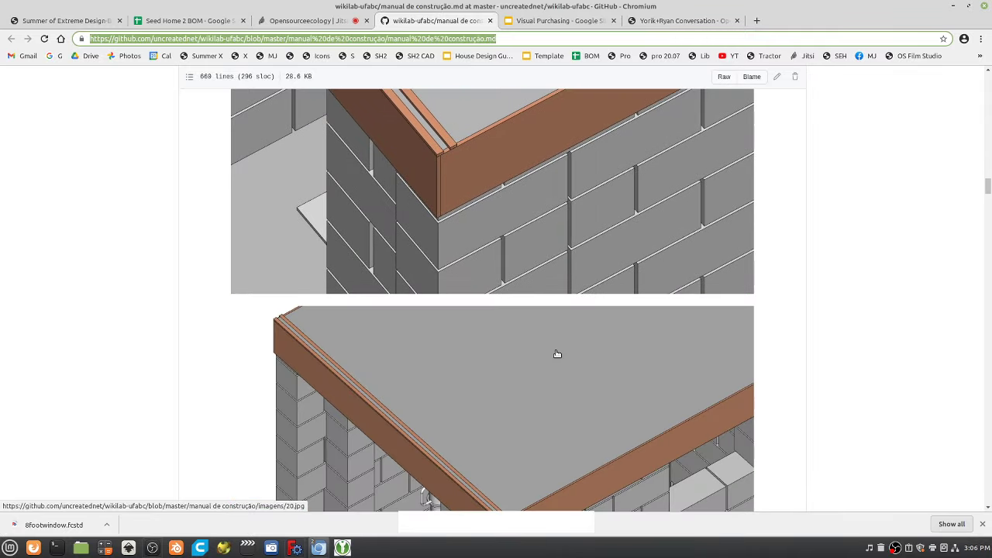
scroll(556, 354, down, 6)
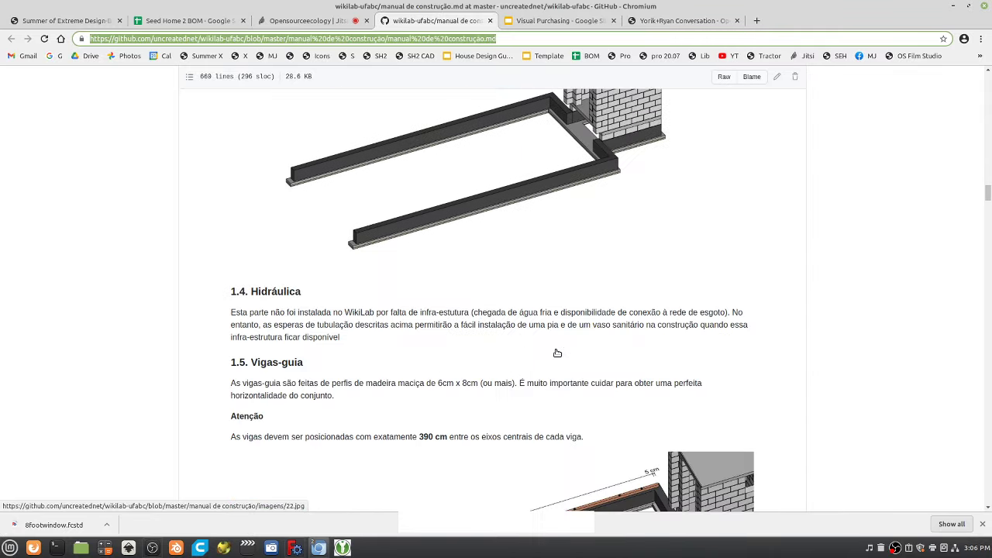
scroll(557, 354, down, 7)
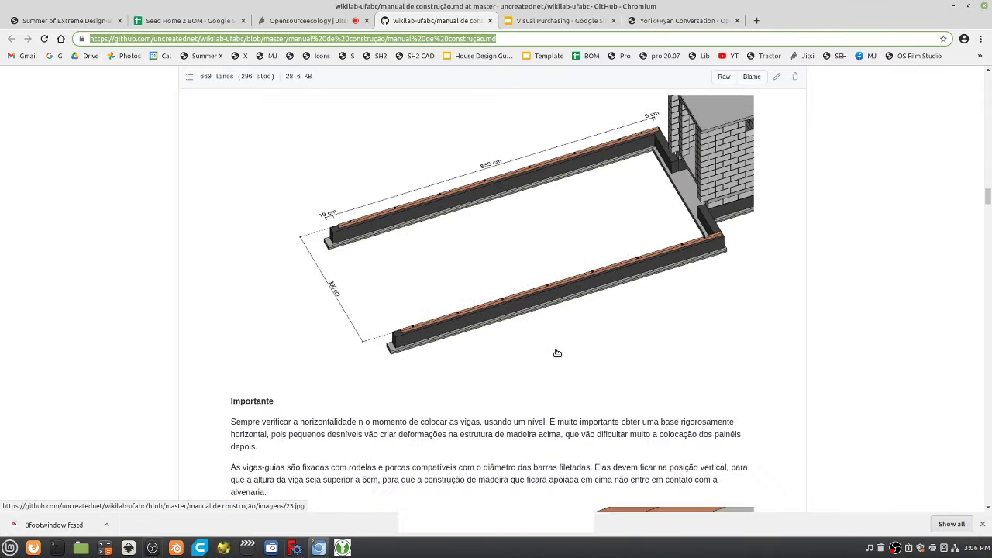
scroll(549, 351, down, 6)
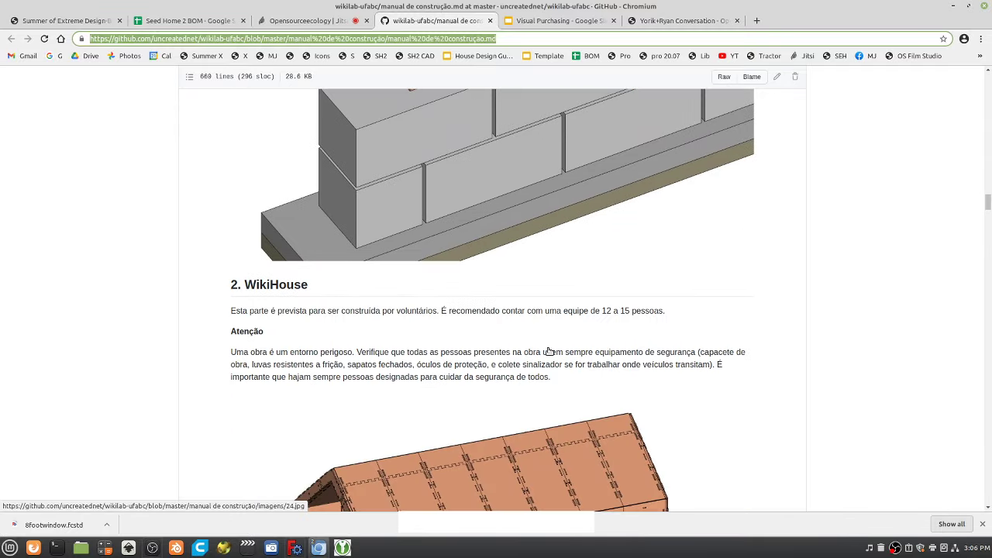
scroll(550, 352, down, 2)
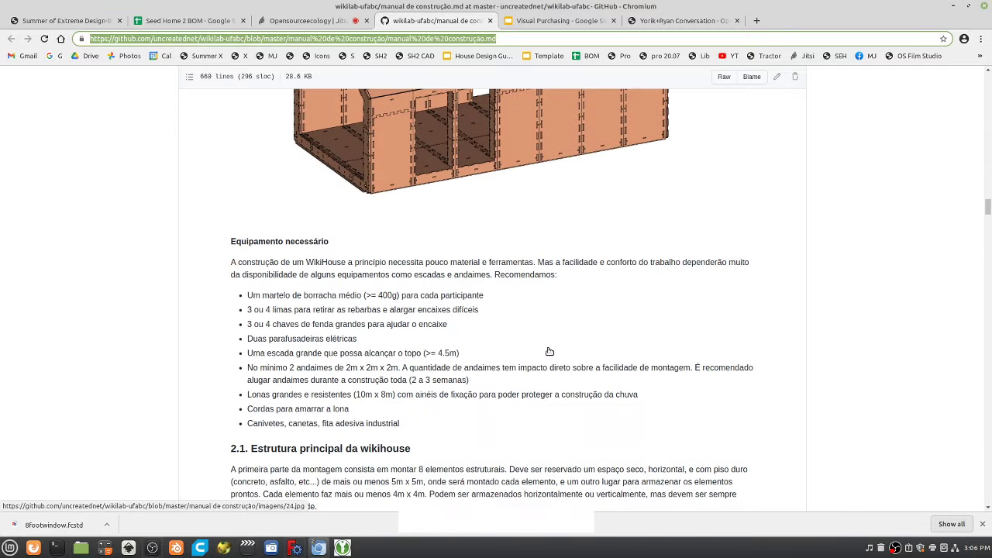
scroll(548, 352, down, 5)
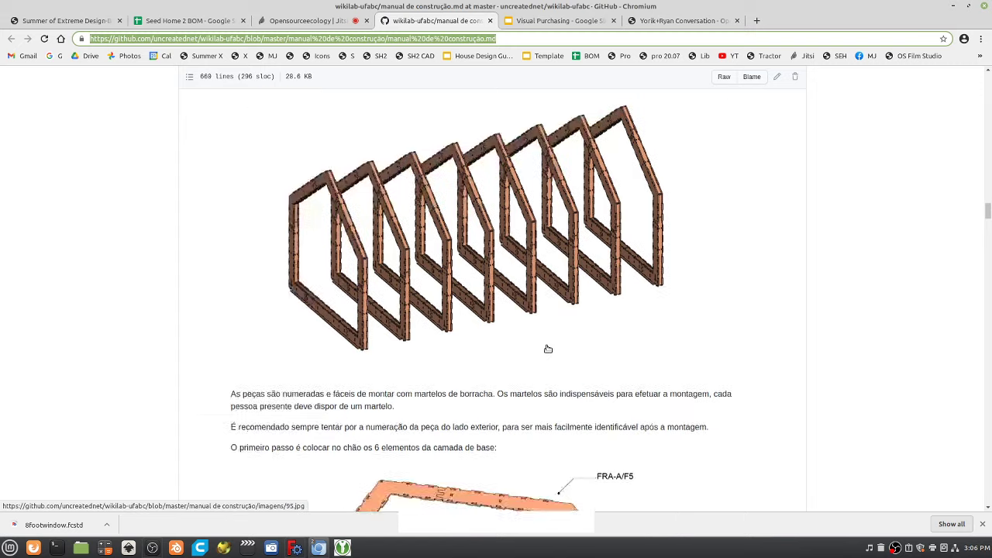
scroll(548, 348, down, 3)
scroll(549, 349, down, 8)
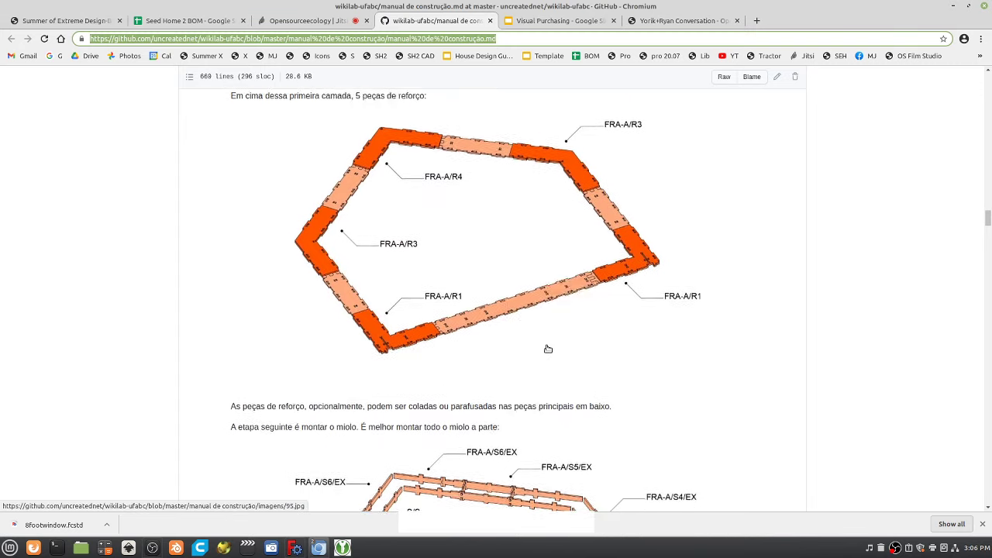
scroll(548, 349, down, 3)
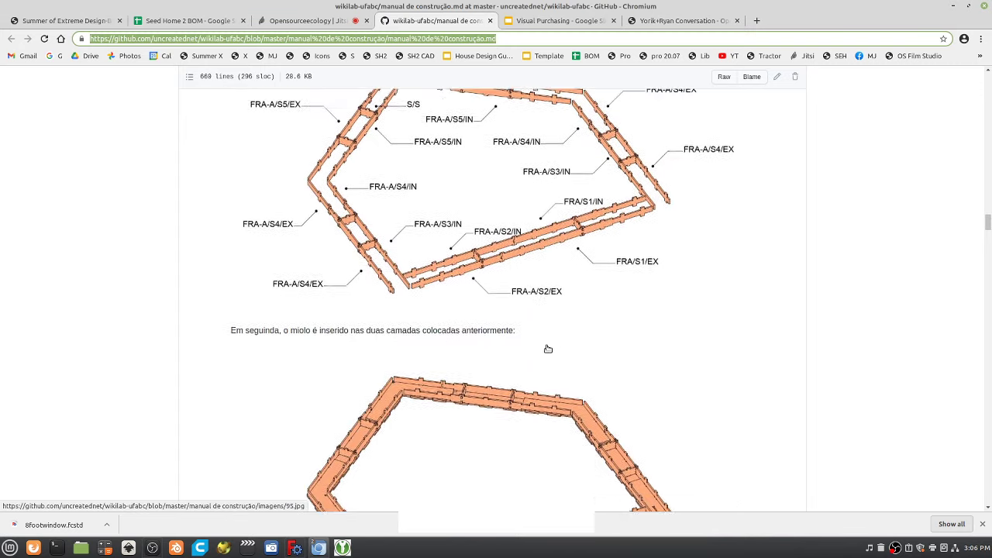
scroll(549, 348, down, 8)
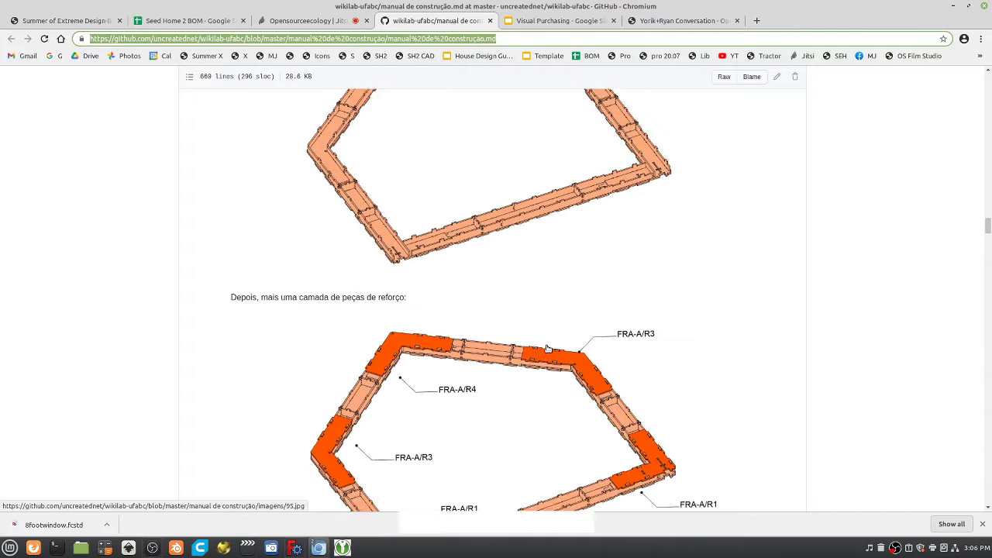
scroll(509, 360, down, 10)
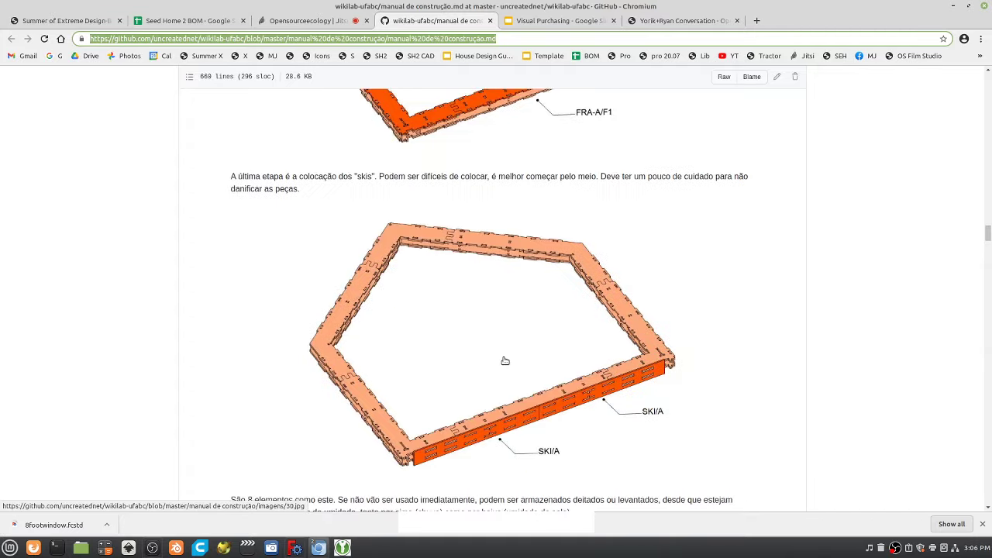
scroll(505, 361, down, 1)
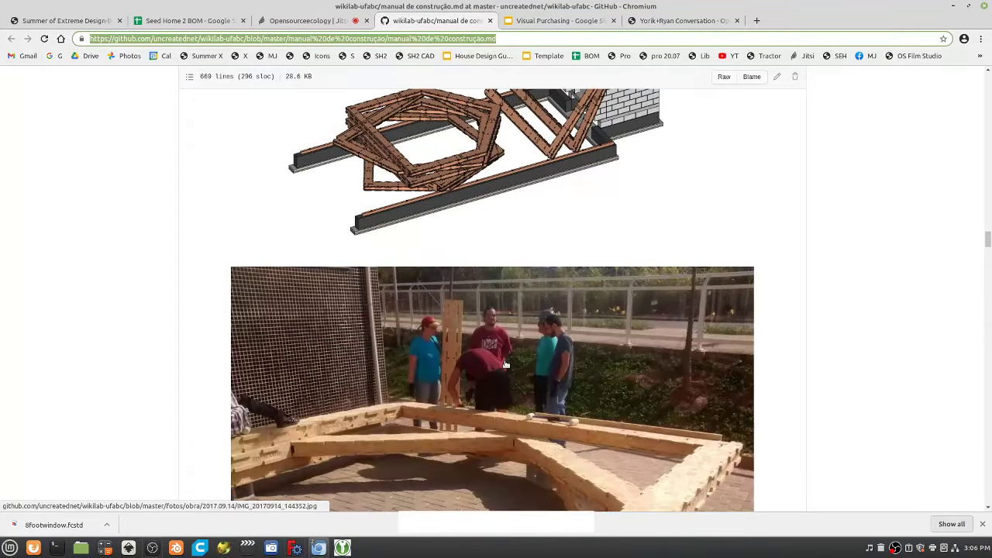
scroll(505, 365, up, 6)
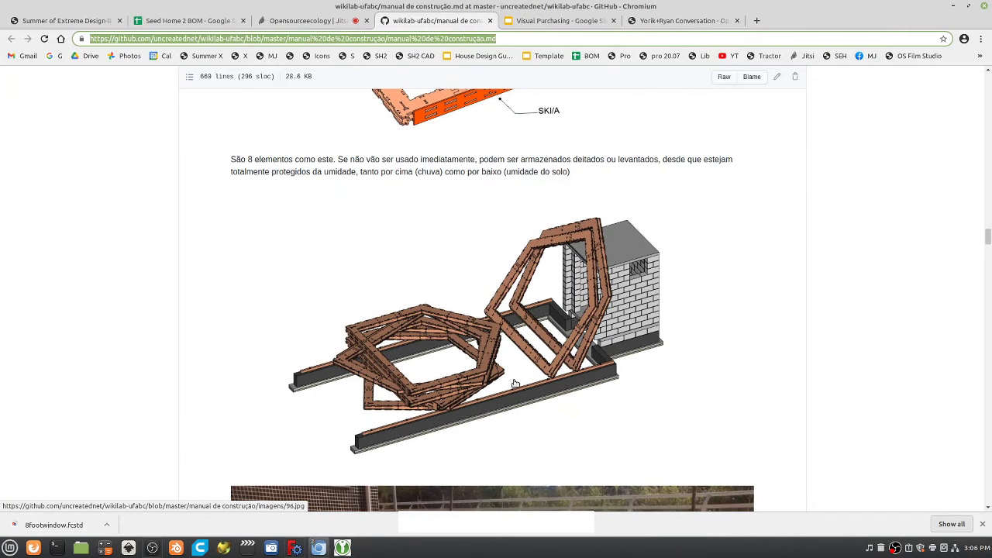
Read through the electrical installations section to the closing interior photo, then jump back to the introduction.
scroll(514, 390, down, 9)
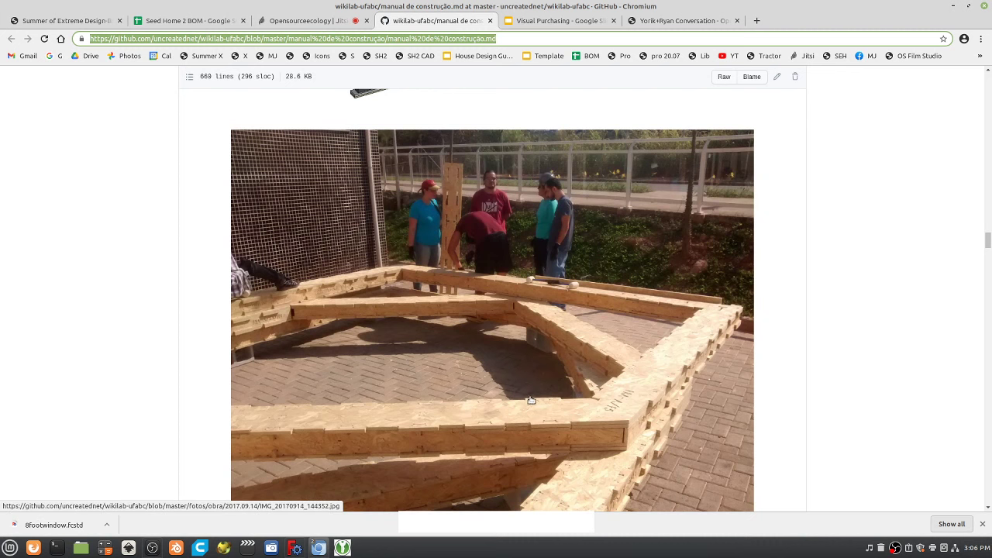
scroll(533, 398, down, 17)
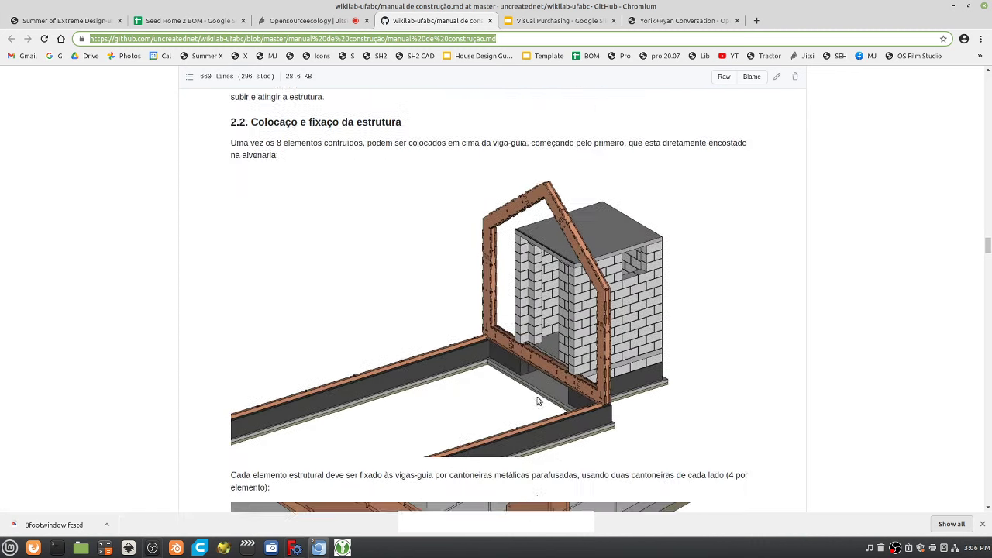
scroll(536, 400, down, 12)
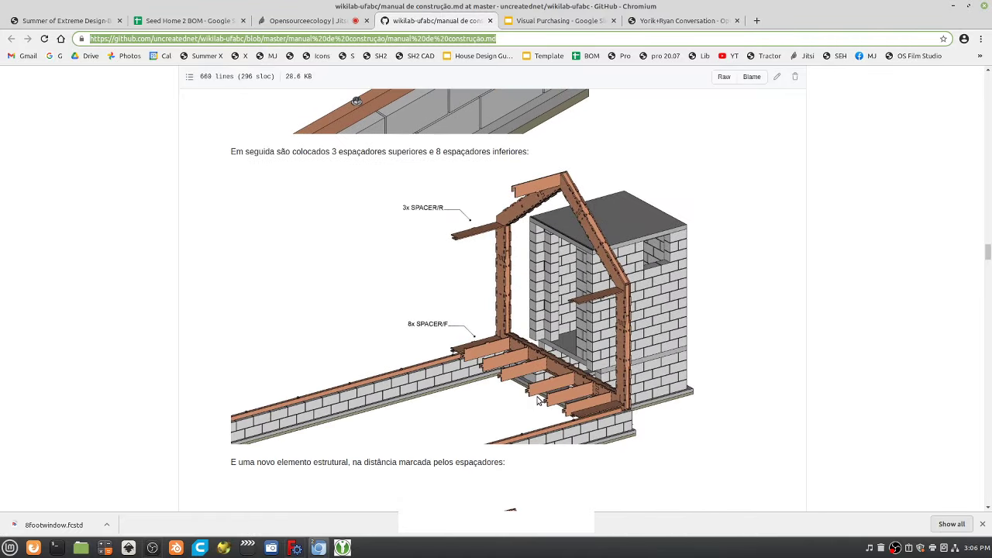
scroll(539, 399, down, 18)
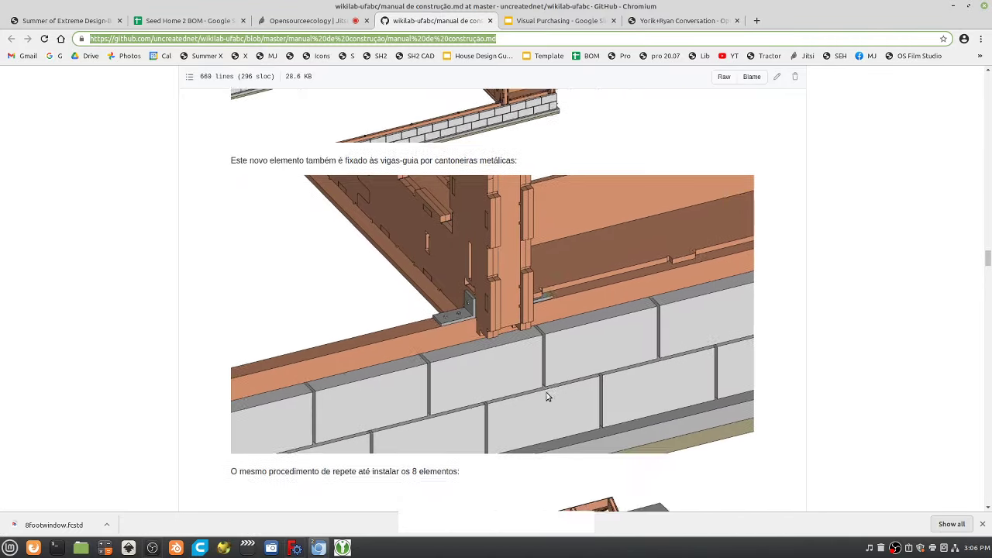
scroll(547, 396, down, 13)
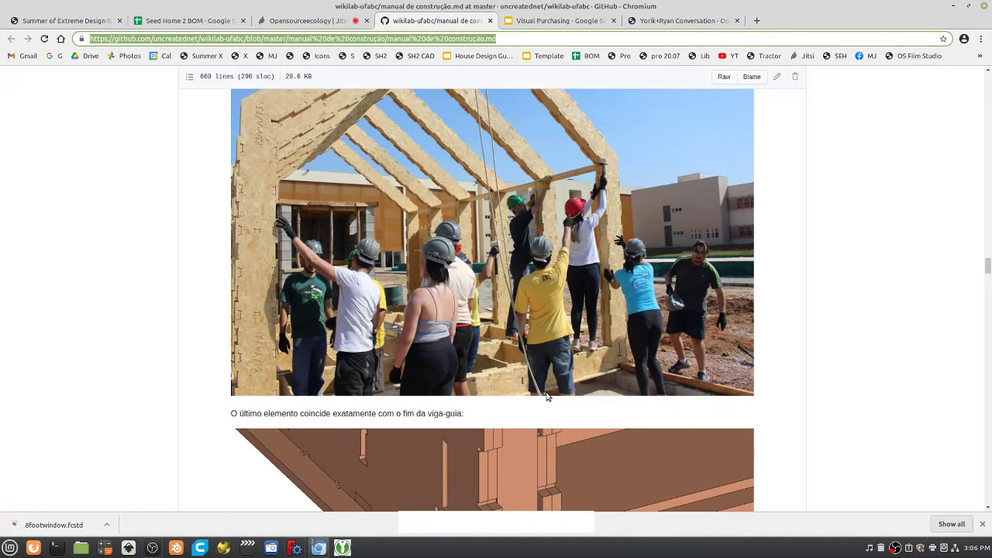
scroll(545, 397, down, 20)
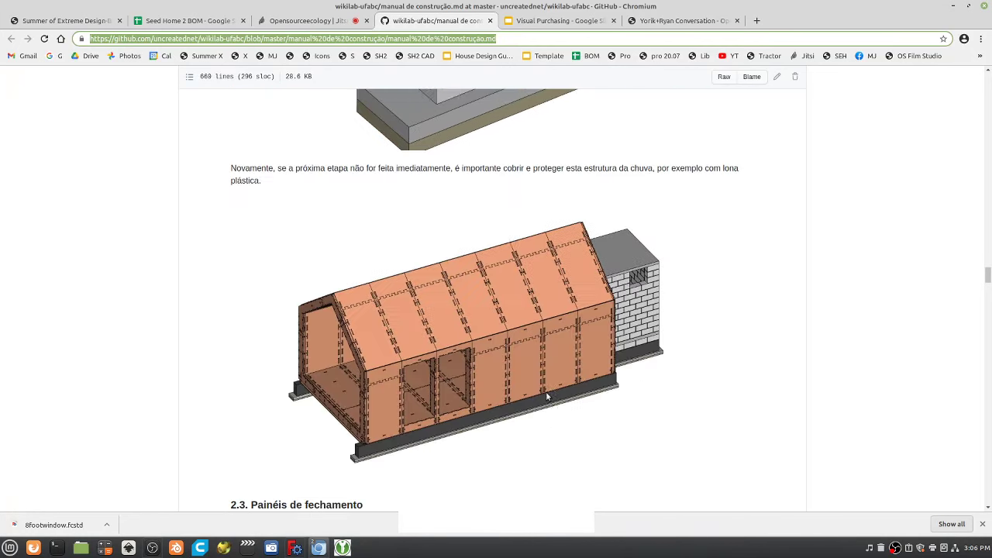
scroll(546, 397, down, 14)
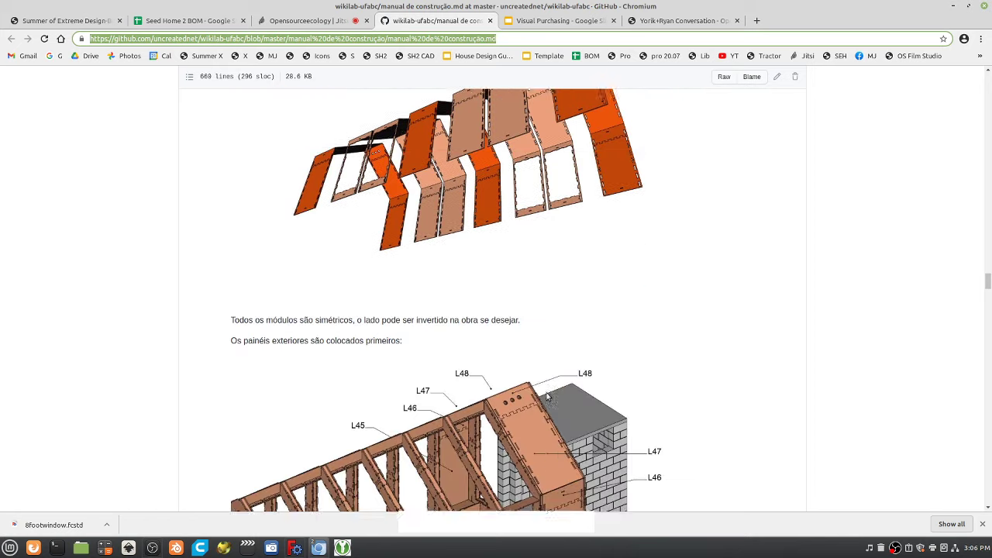
scroll(548, 397, down, 20)
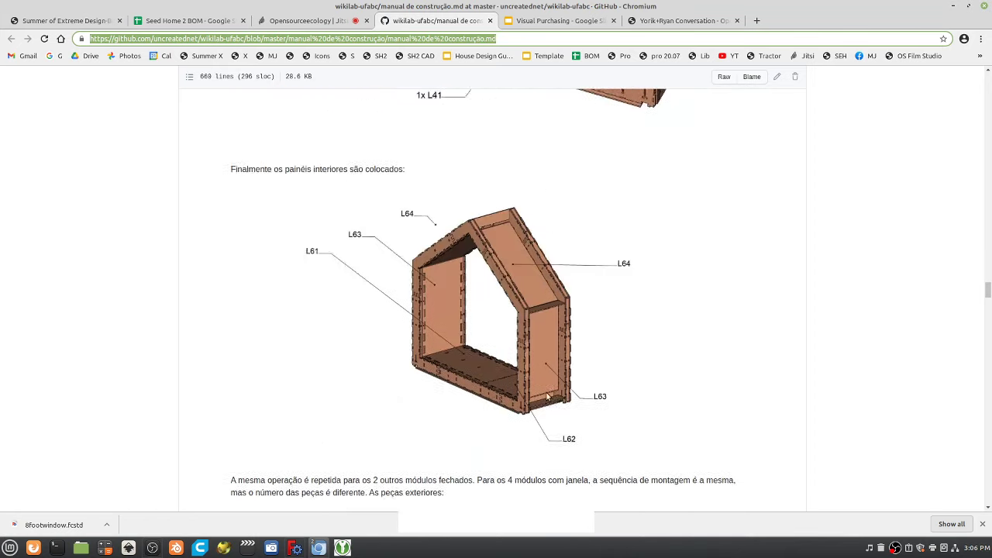
scroll(546, 396, down, 19)
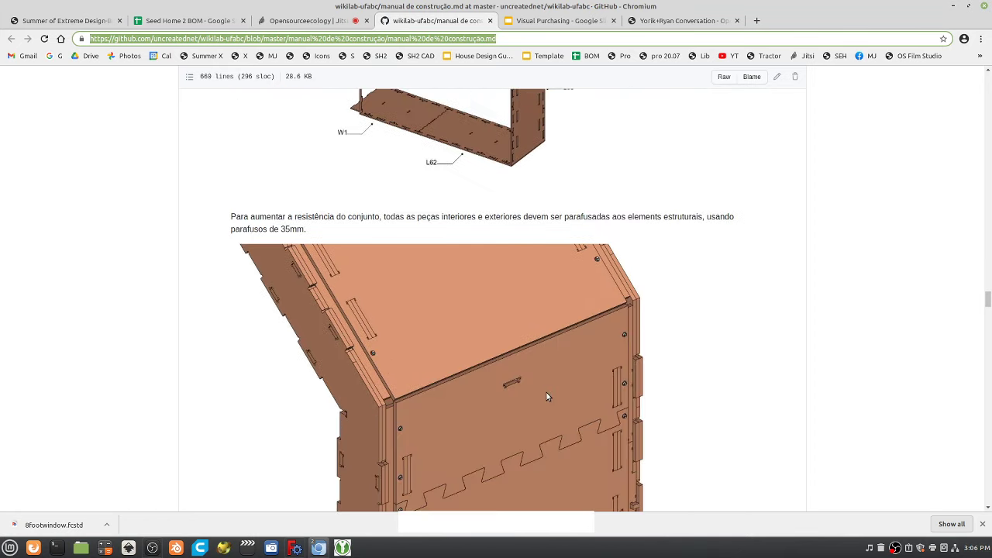
scroll(546, 396, down, 10)
scroll(546, 396, down, 19)
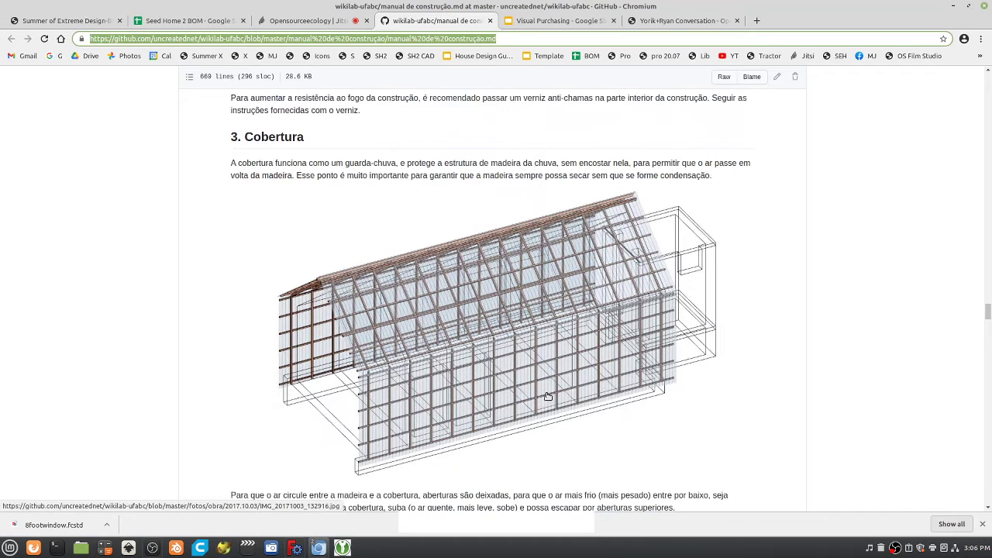
scroll(546, 396, down, 17)
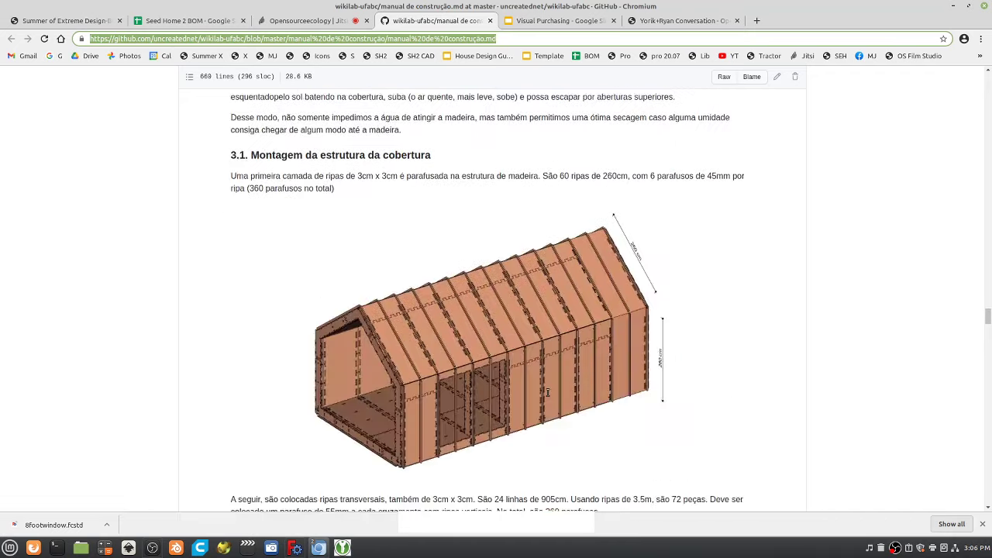
scroll(548, 393, down, 19)
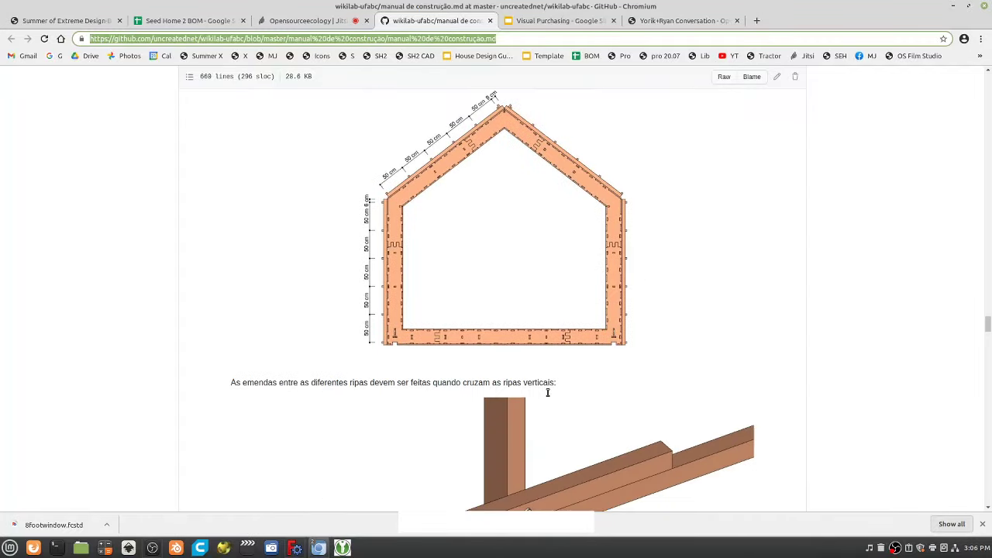
scroll(547, 393, down, 18)
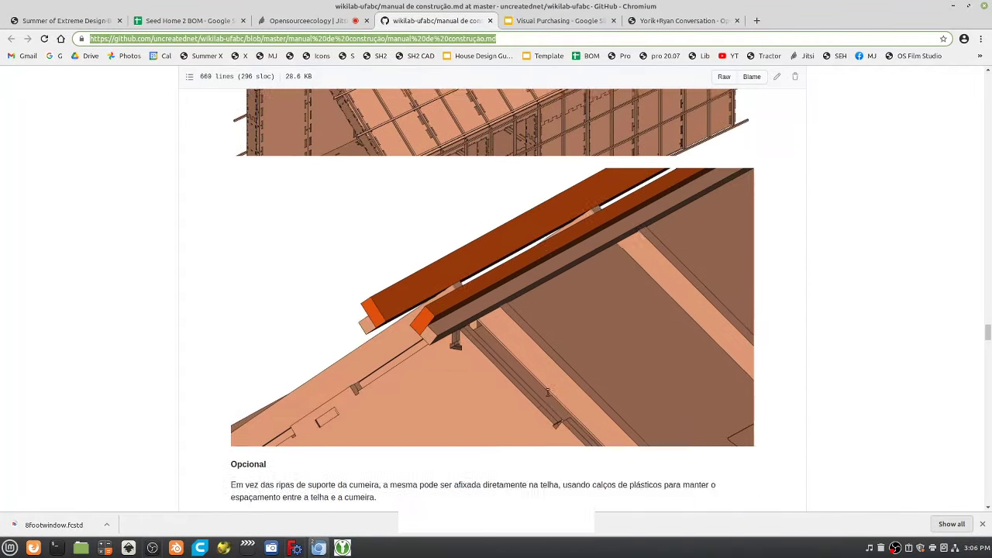
scroll(547, 393, down, 20)
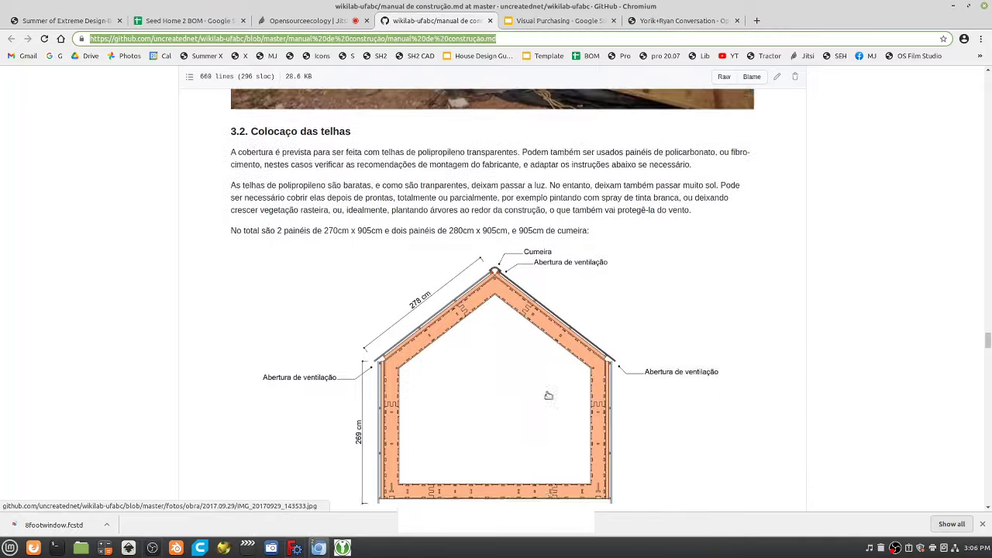
scroll(548, 395, down, 20)
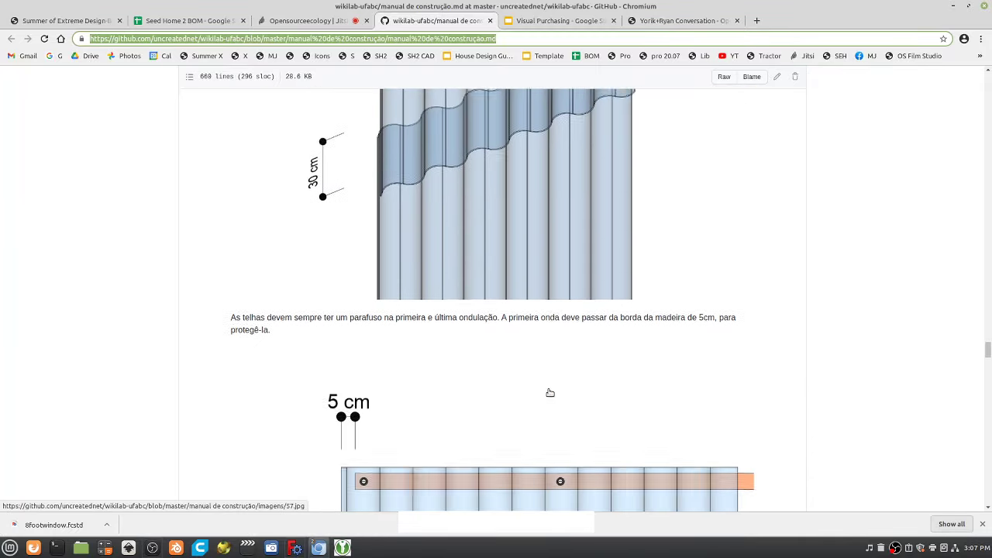
scroll(550, 393, down, 19)
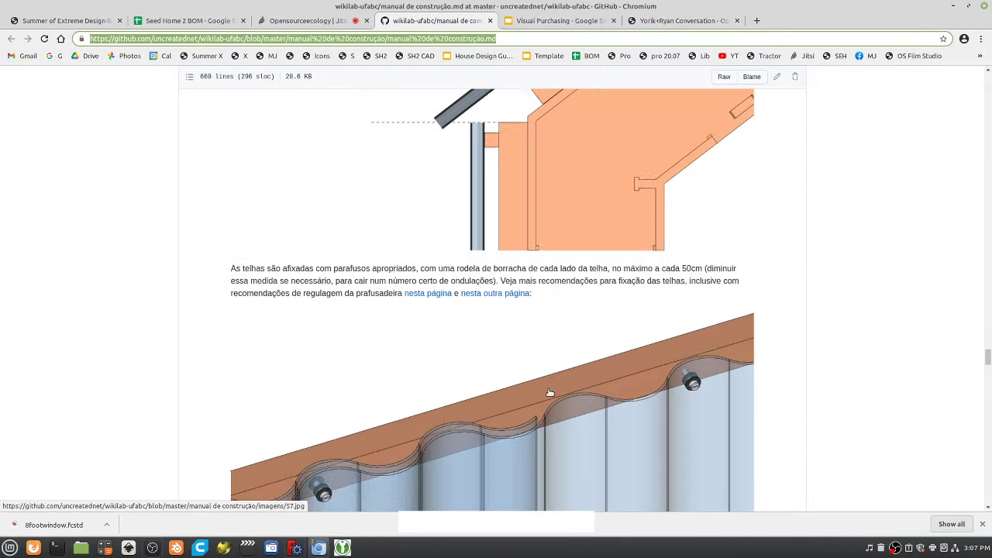
scroll(549, 393, down, 20)
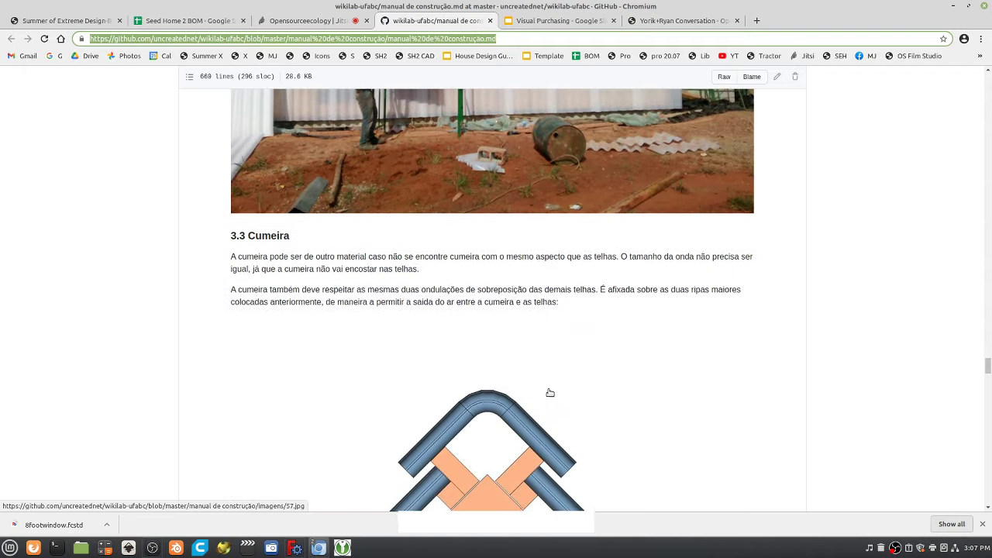
scroll(549, 393, down, 20)
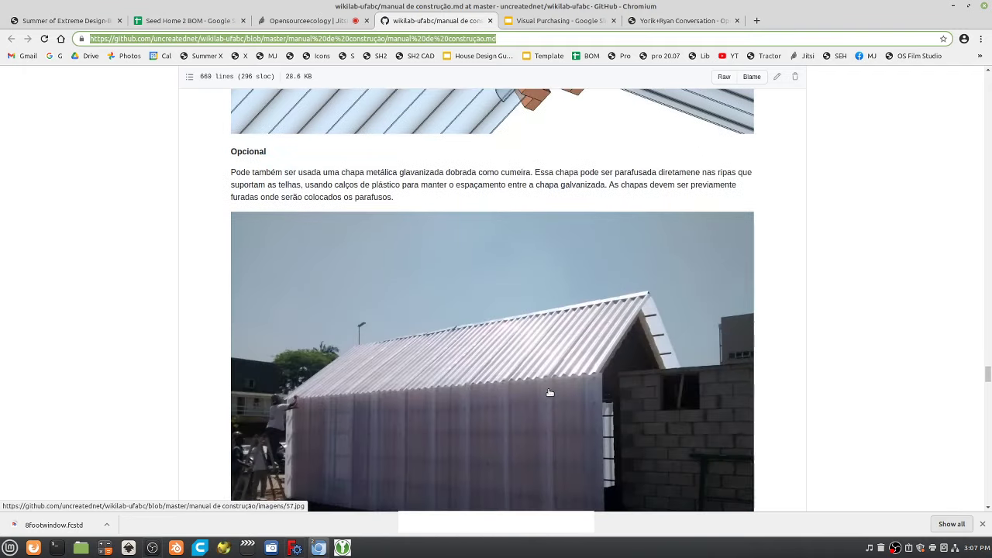
scroll(550, 393, down, 20)
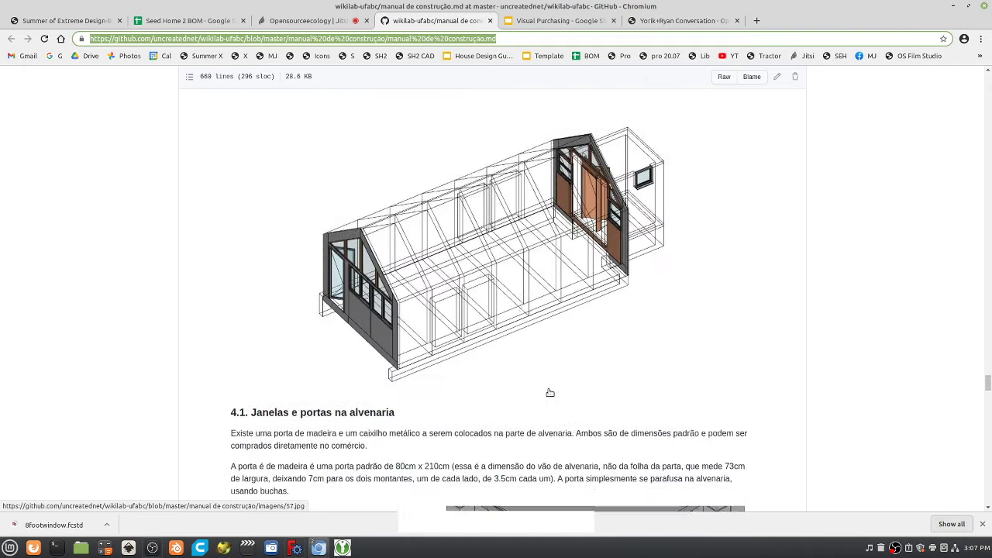
scroll(570, 381, down, 19)
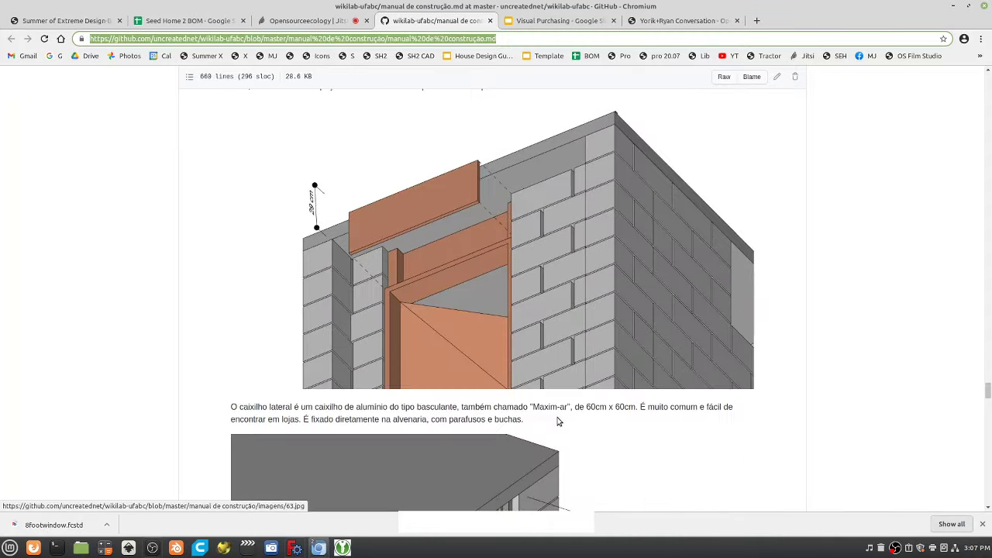
scroll(549, 411, down, 18)
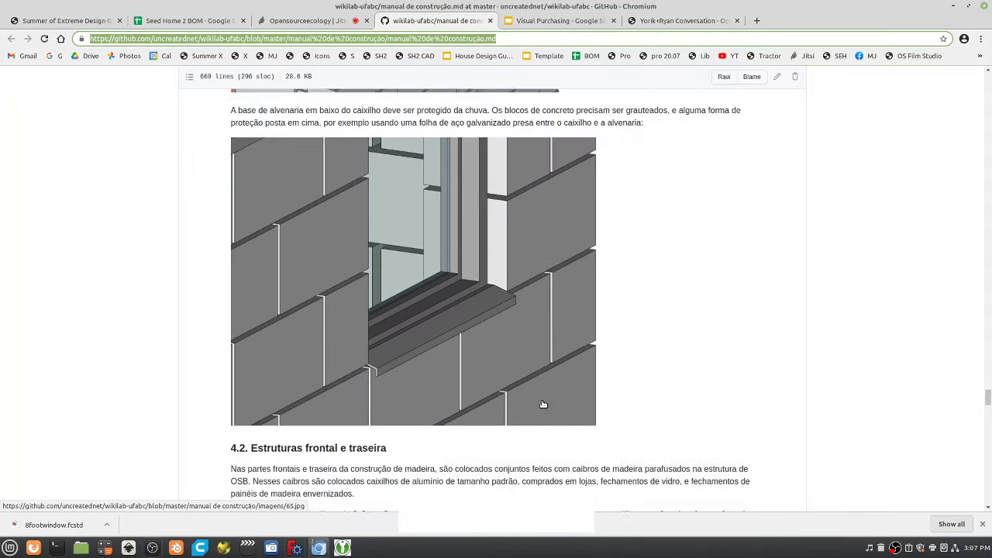
scroll(543, 405, down, 16)
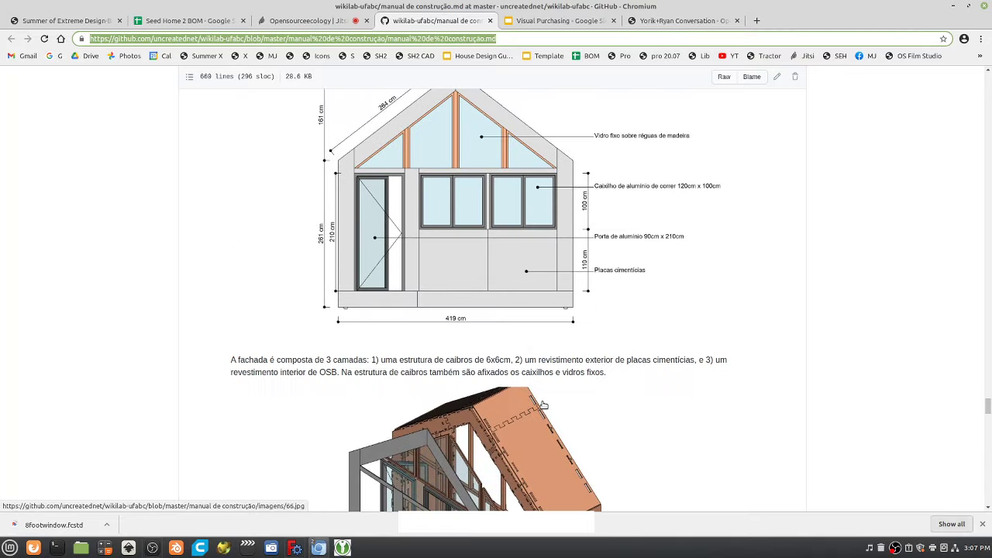
scroll(543, 405, up, 4)
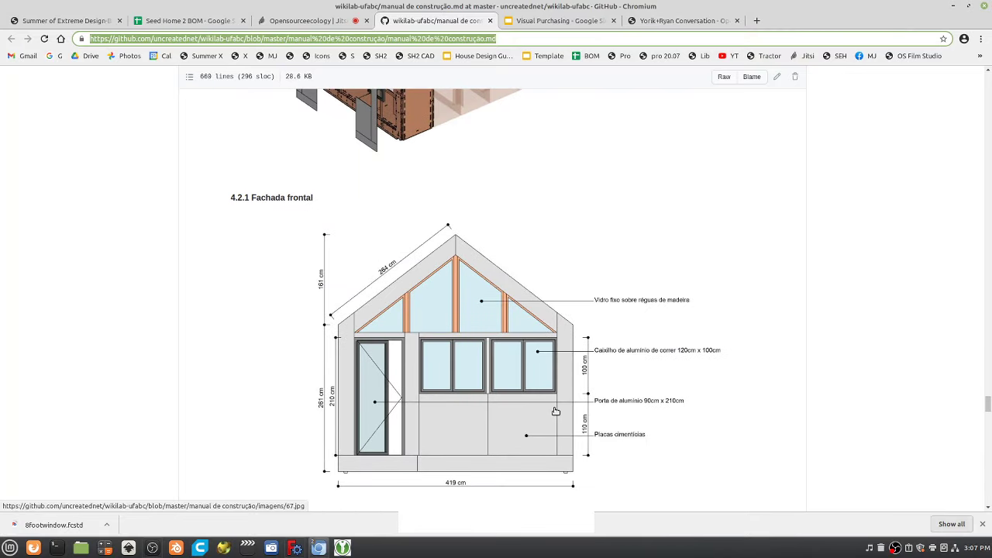
scroll(556, 411, down, 3)
scroll(558, 413, up, 1)
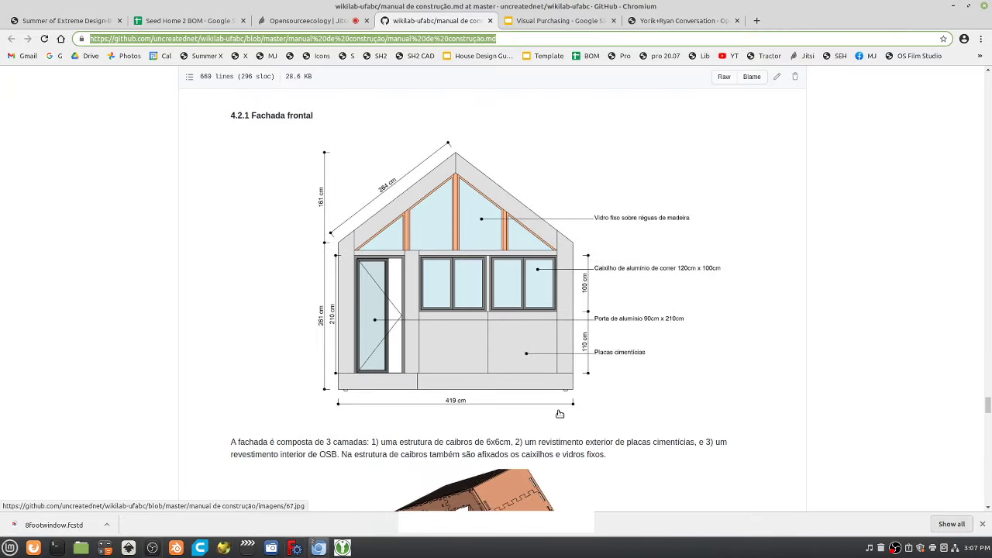
scroll(559, 415, down, 1)
scroll(559, 415, down, 20)
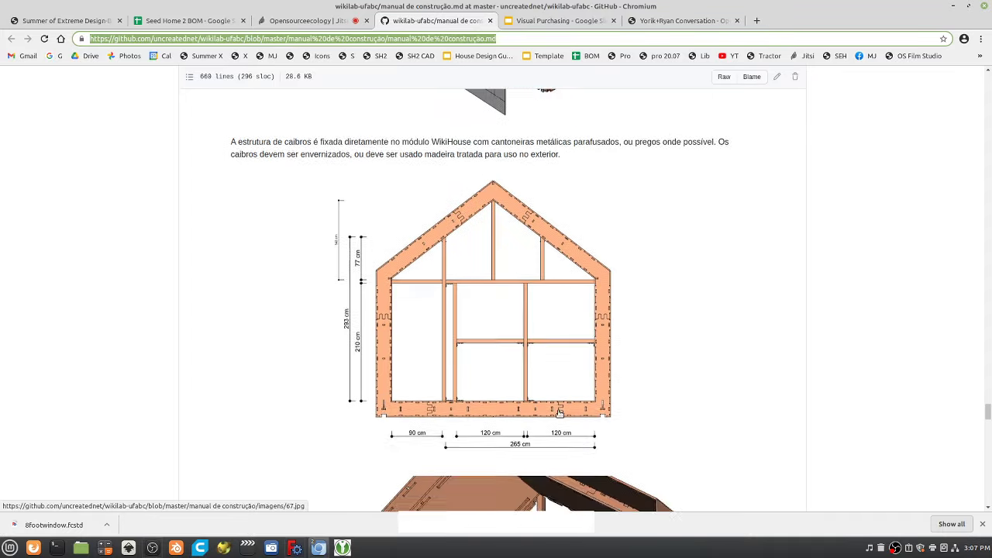
scroll(560, 415, down, 10)
scroll(559, 415, up, 9)
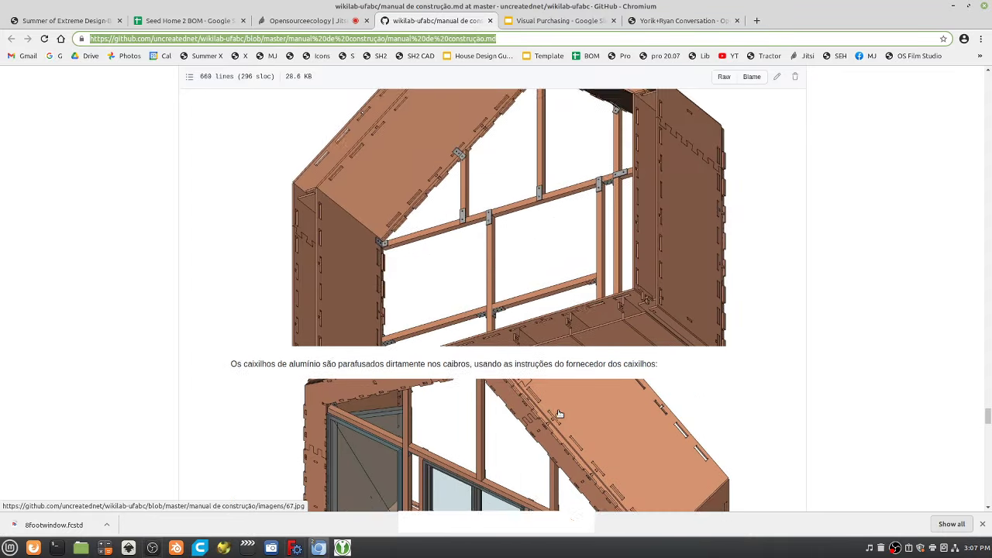
scroll(560, 415, down, 12)
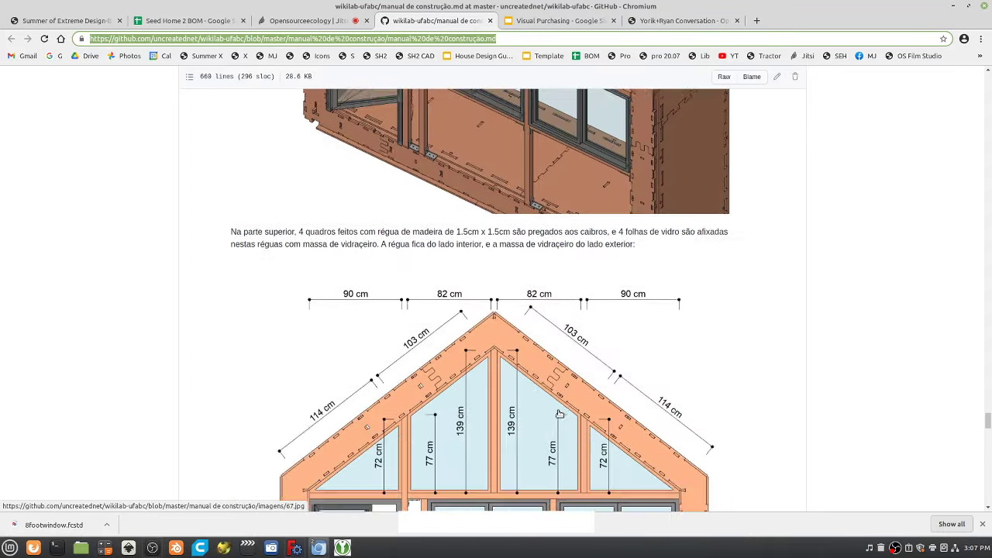
scroll(560, 415, down, 10)
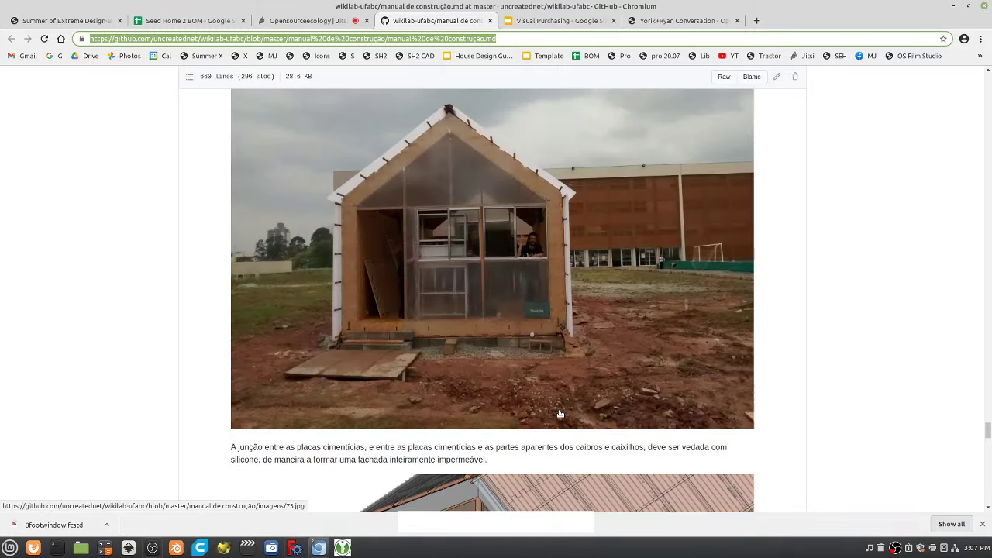
scroll(560, 415, down, 12)
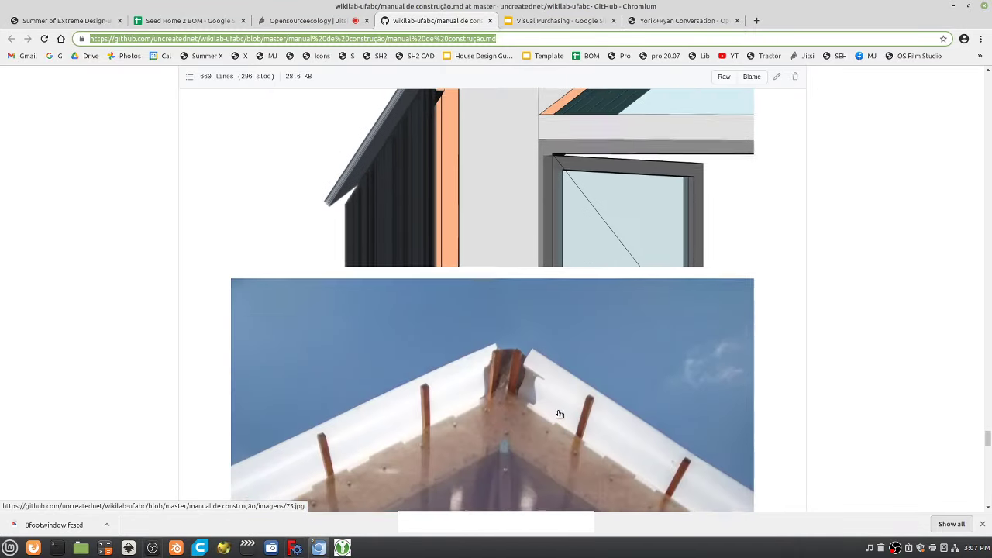
scroll(559, 415, down, 12)
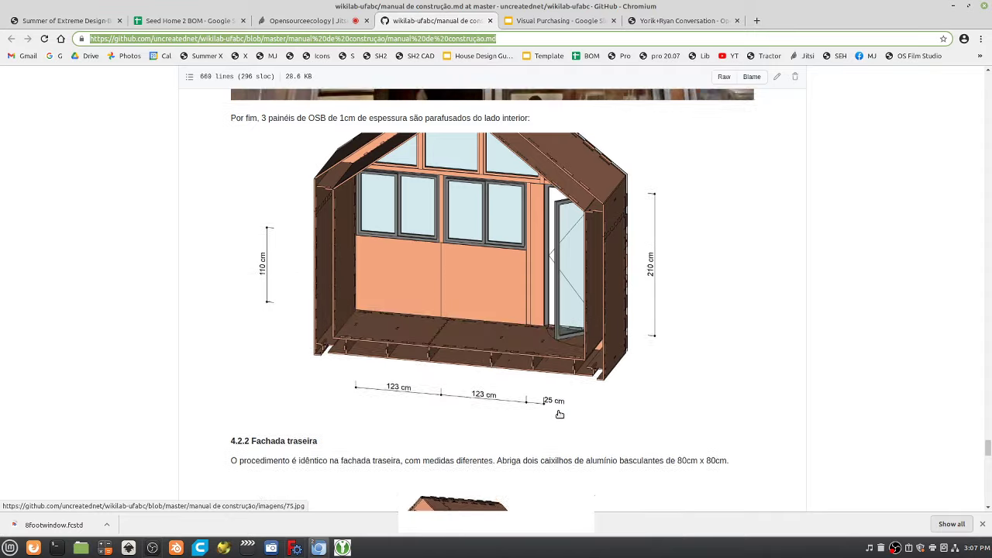
scroll(563, 403, down, 12)
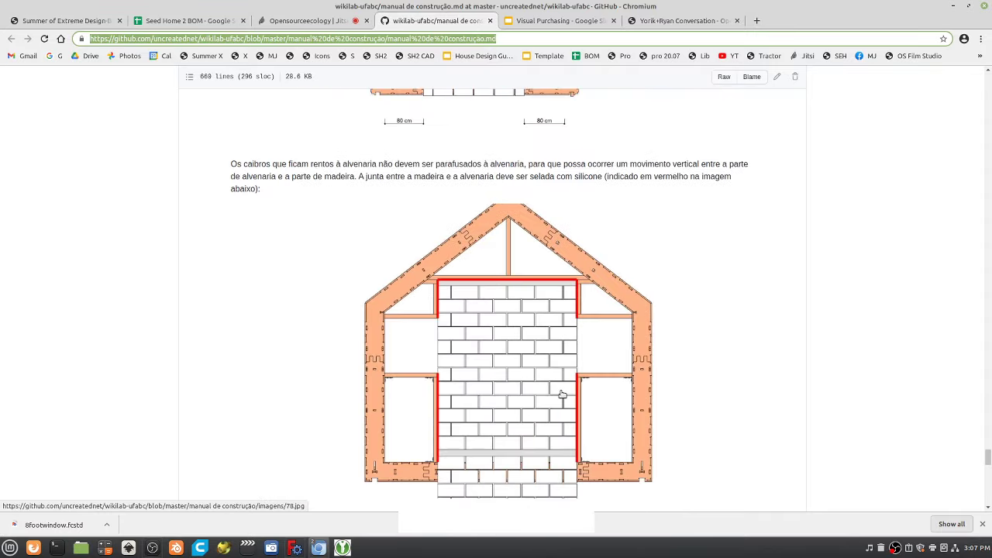
scroll(564, 393, down, 12)
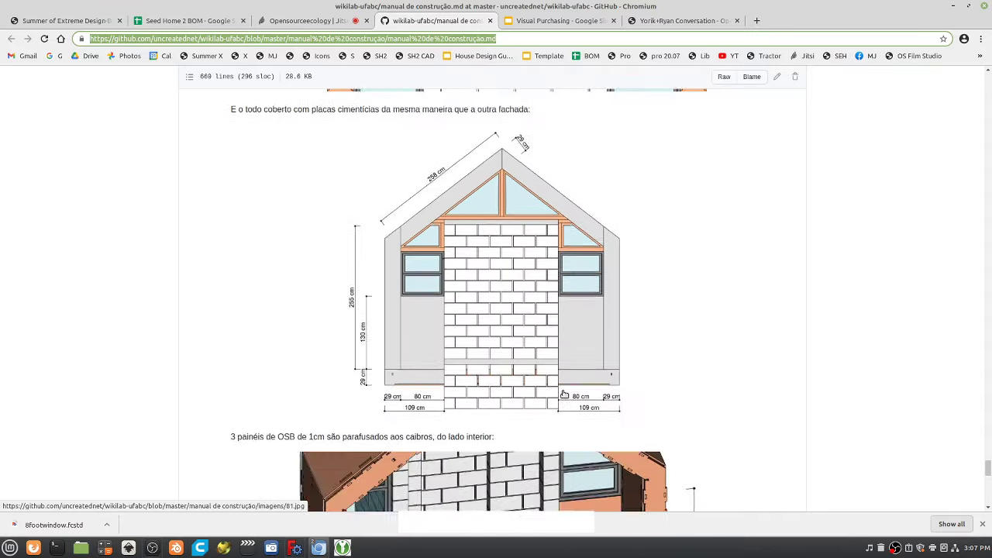
scroll(564, 394, down, 12)
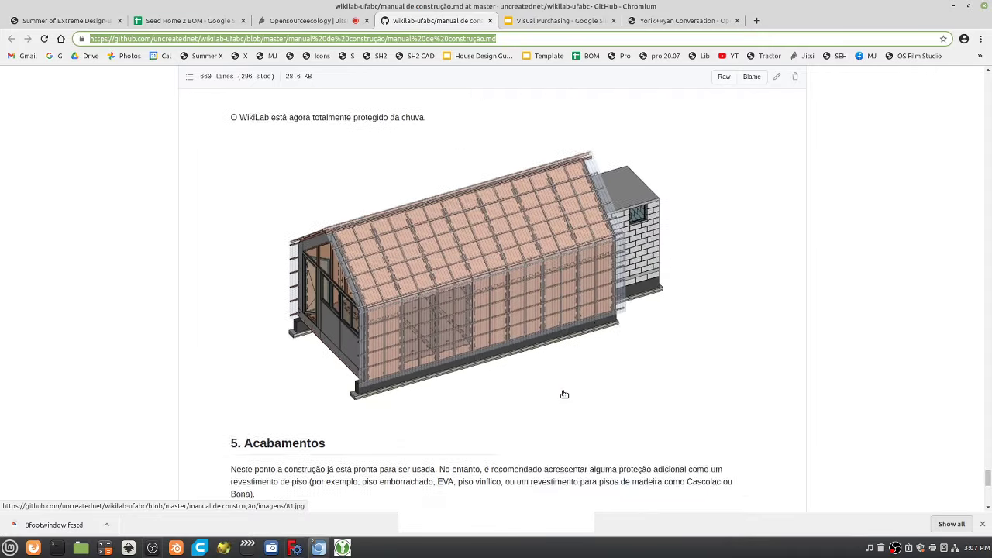
scroll(564, 394, down, 12)
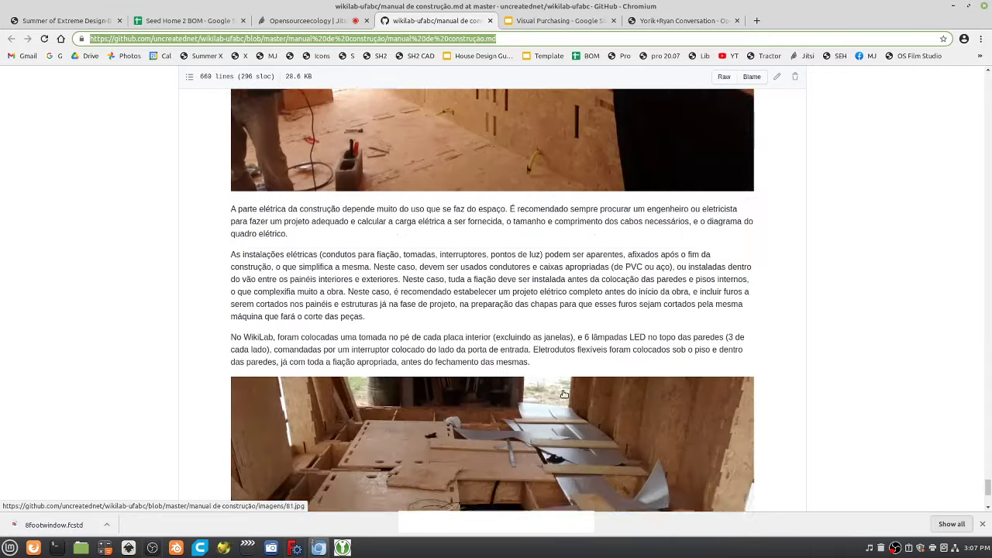
scroll(564, 393, down, 5)
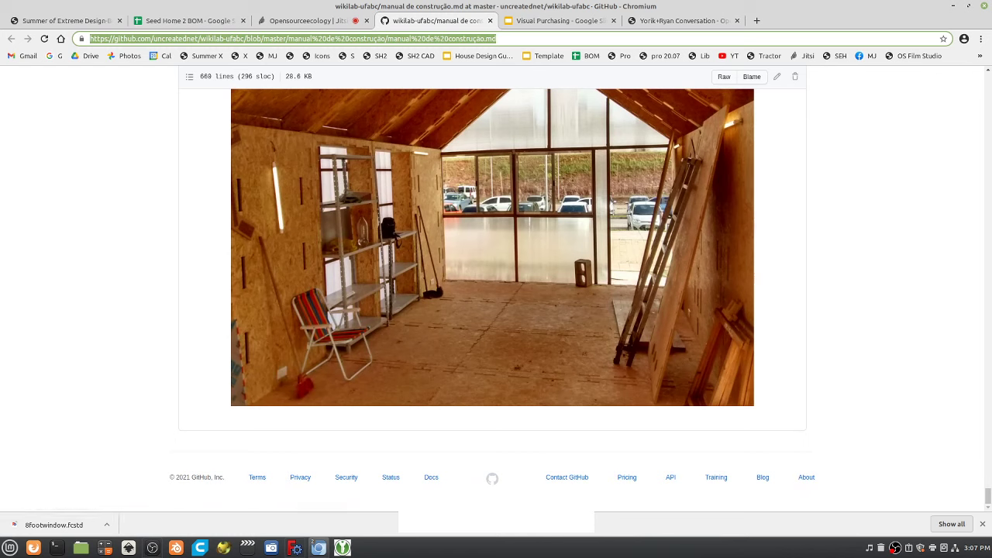
drag(989, 497, 989, 47)
scroll(565, 364, down, 10)
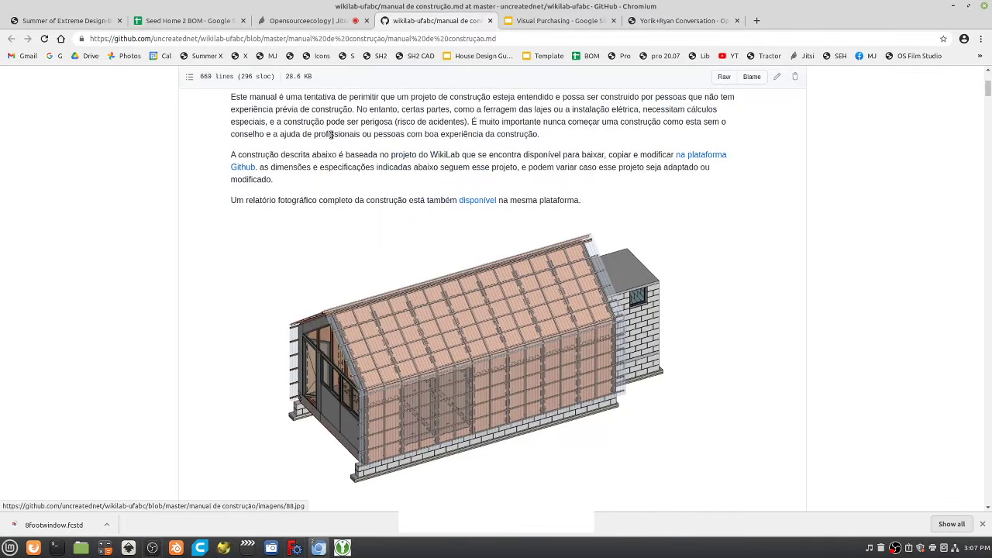
Hide the Jitsi chat, stop screen sharing, and return to the WikiLab manual on GitHub.
click(302, 20)
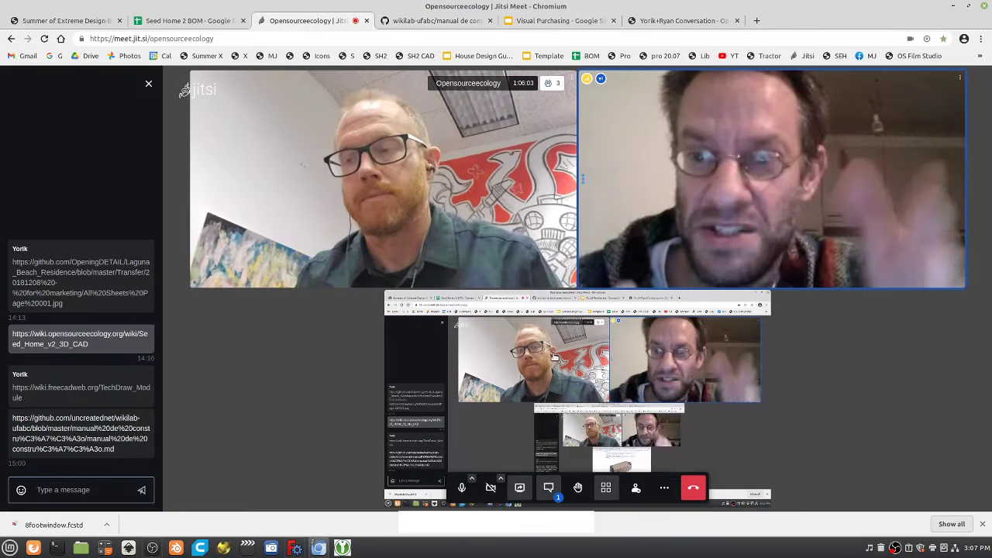
key(c)
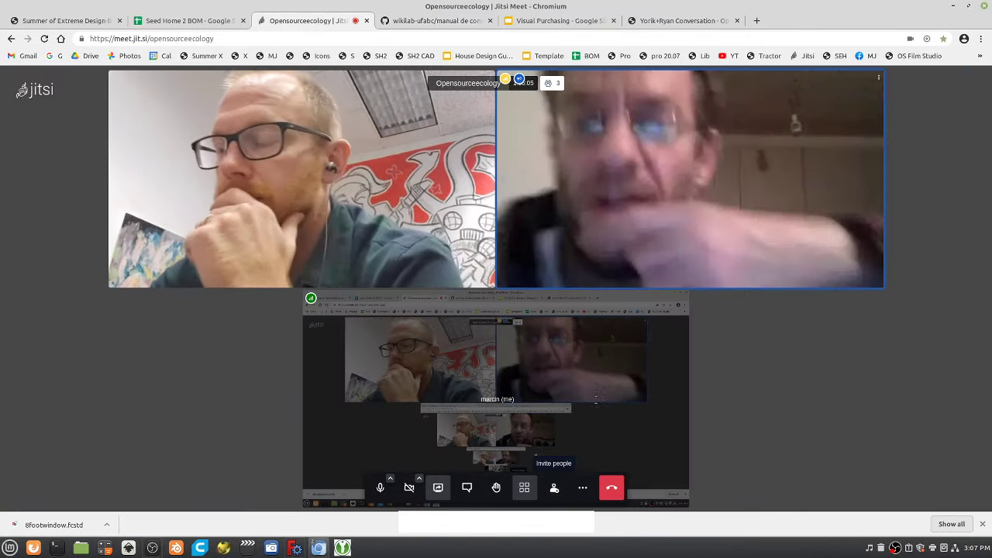
click(441, 488)
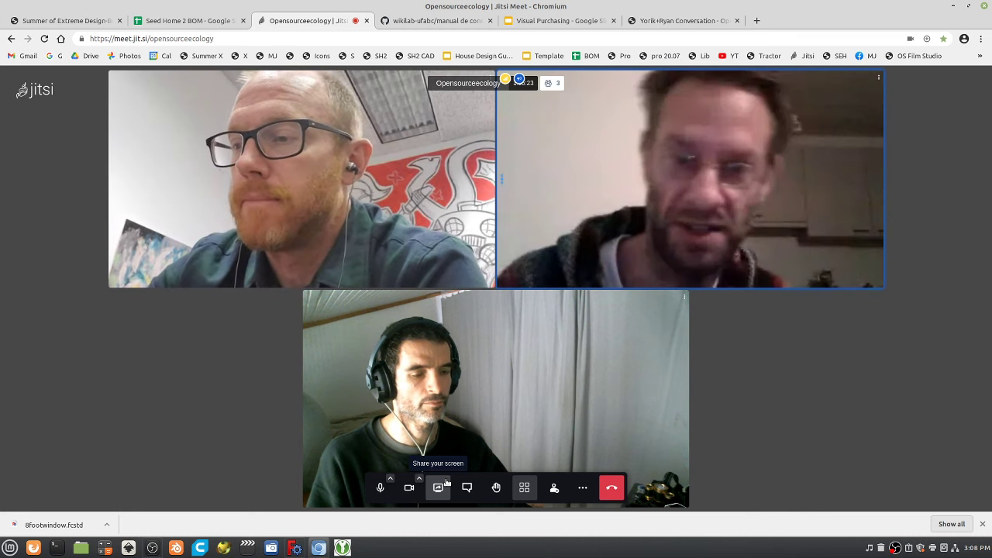
click(436, 22)
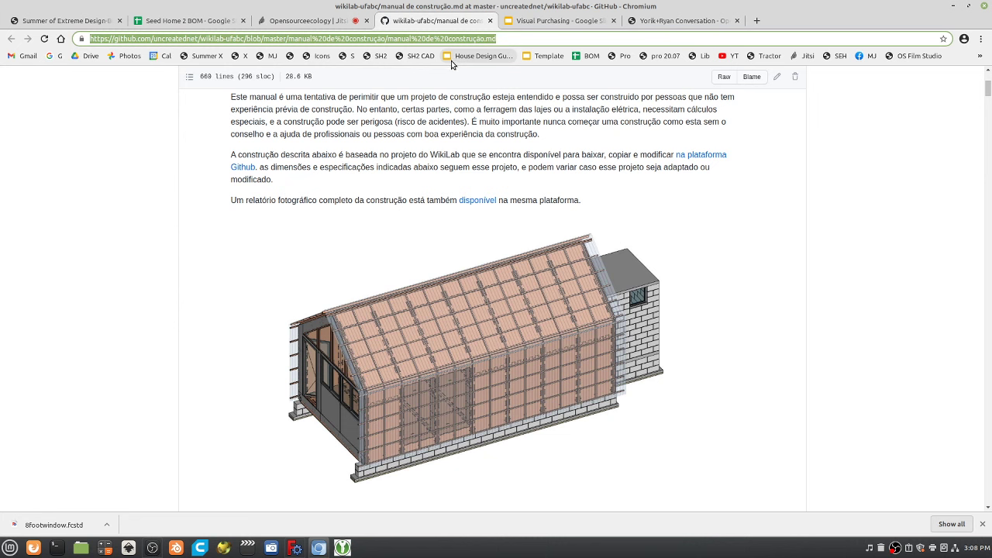
Fill in the 'Wikihouse in Brazil -' bullet with the WikiLab GitHub manual link.
click(654, 21)
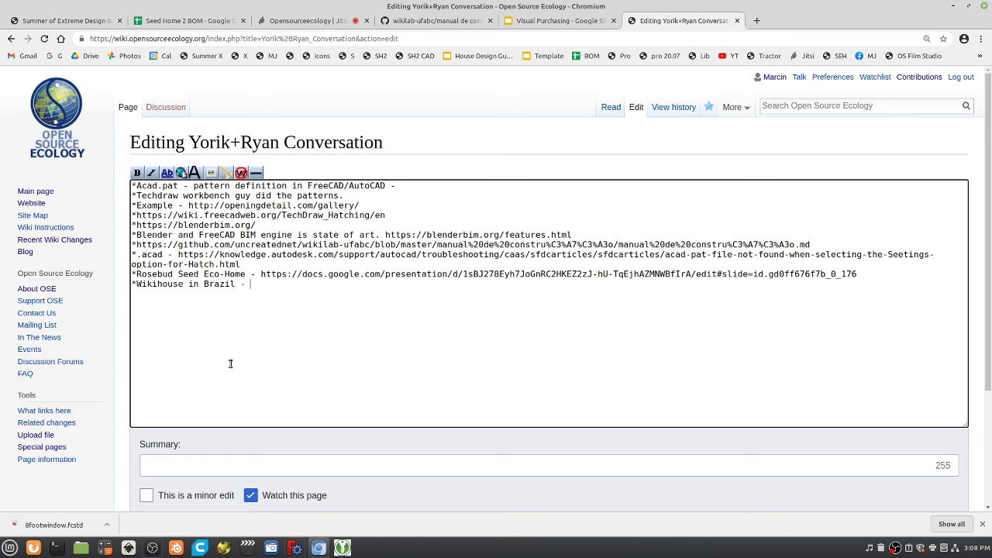
scroll(198, 432, down, 3)
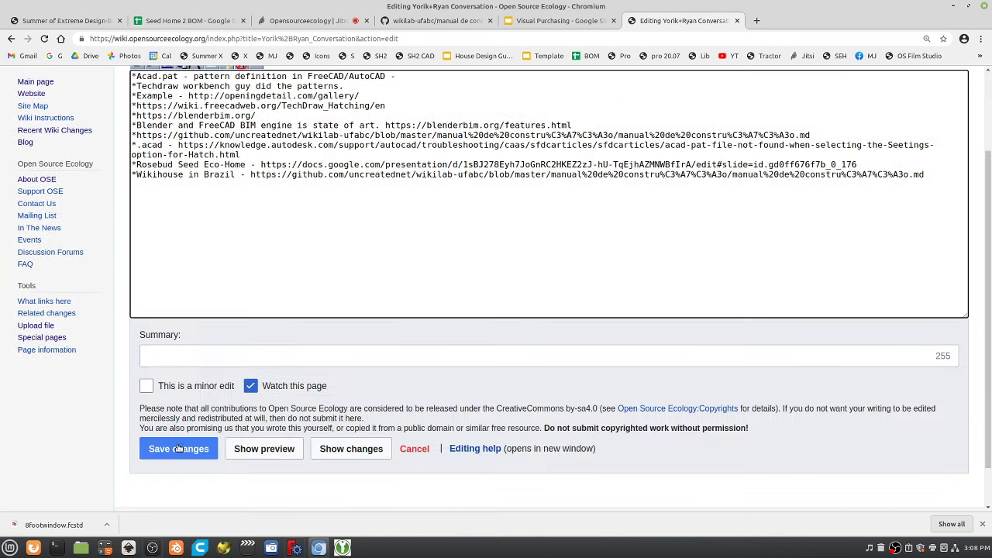
click(562, 21)
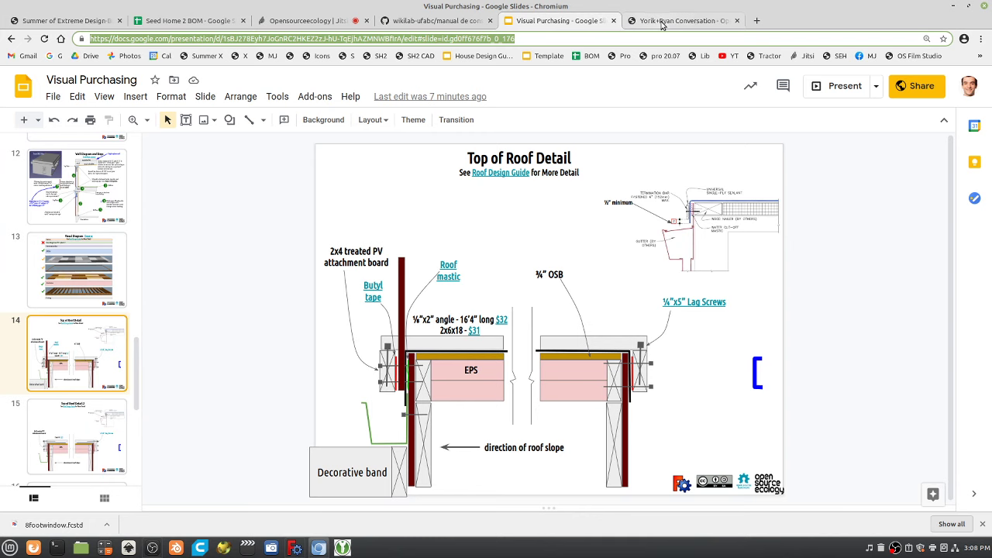
Cycle through the wiki, slides and GitHub tabs, ending on the WikiLab manual's introduction.
click(658, 22)
click(563, 20)
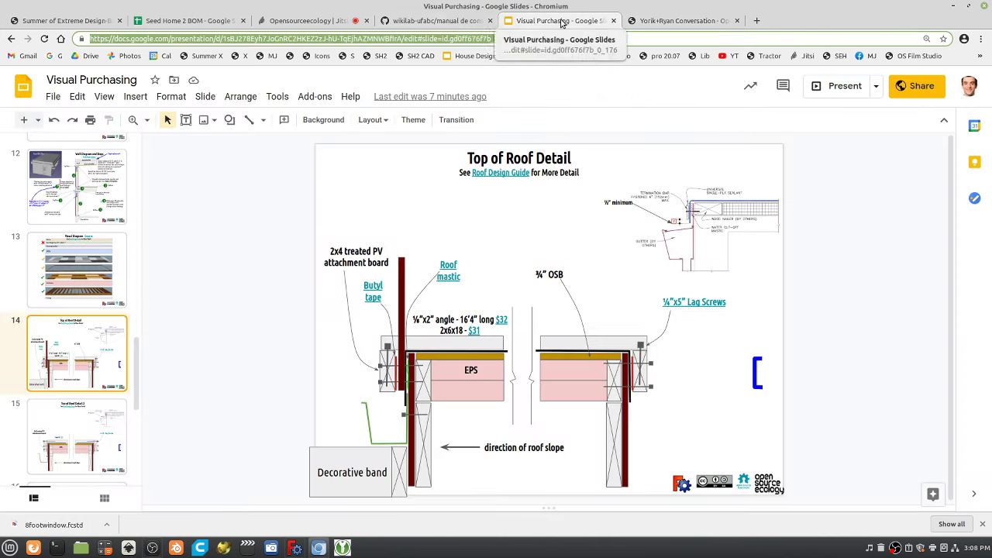
click(454, 24)
click(533, 24)
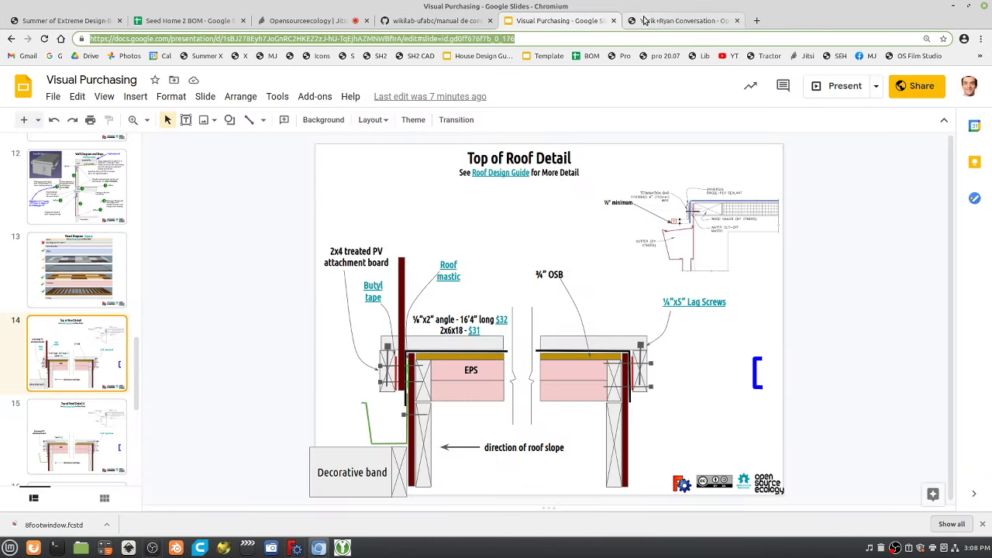
click(644, 21)
click(432, 23)
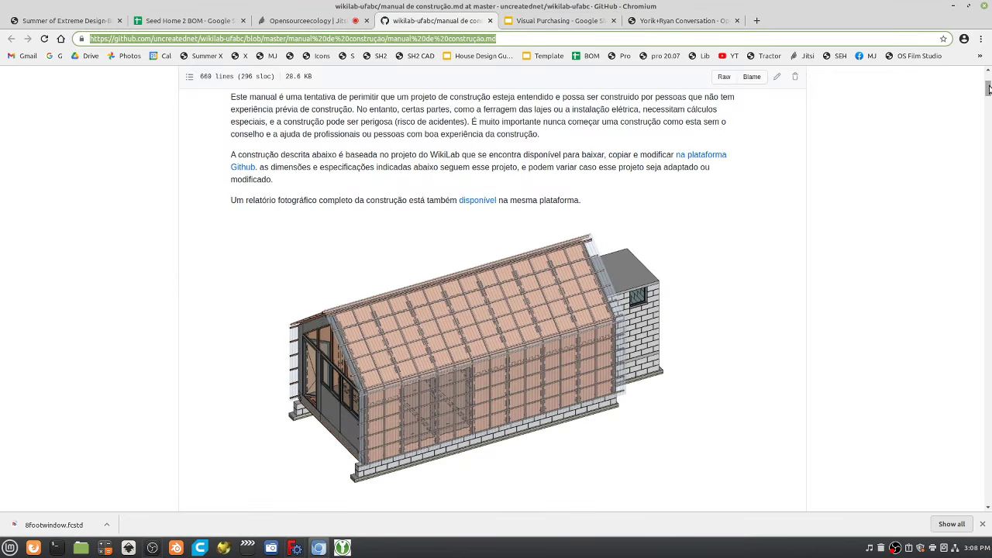
Scroll the WikiLab manual past its introduction and house render to section 1. Alvenaria, then rejoin the Jitsi call.
drag(988, 89, 987, 78)
scroll(870, 300, down, 10)
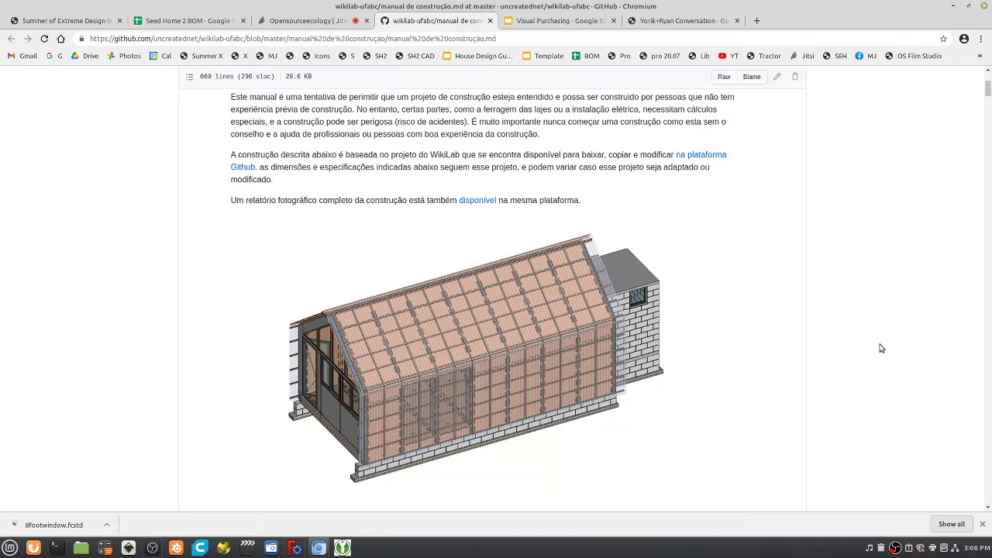
scroll(752, 233, down, 5)
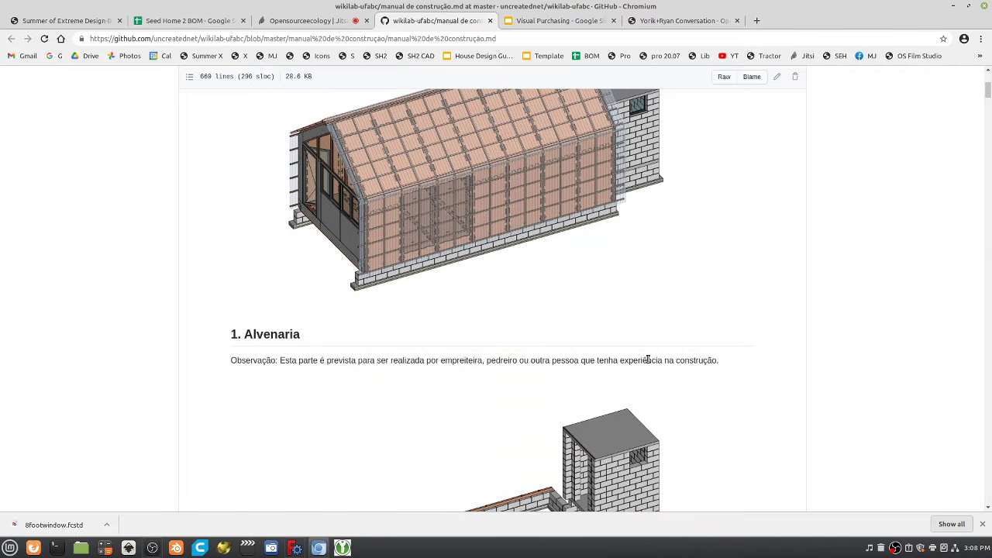
scroll(707, 350, down, 3)
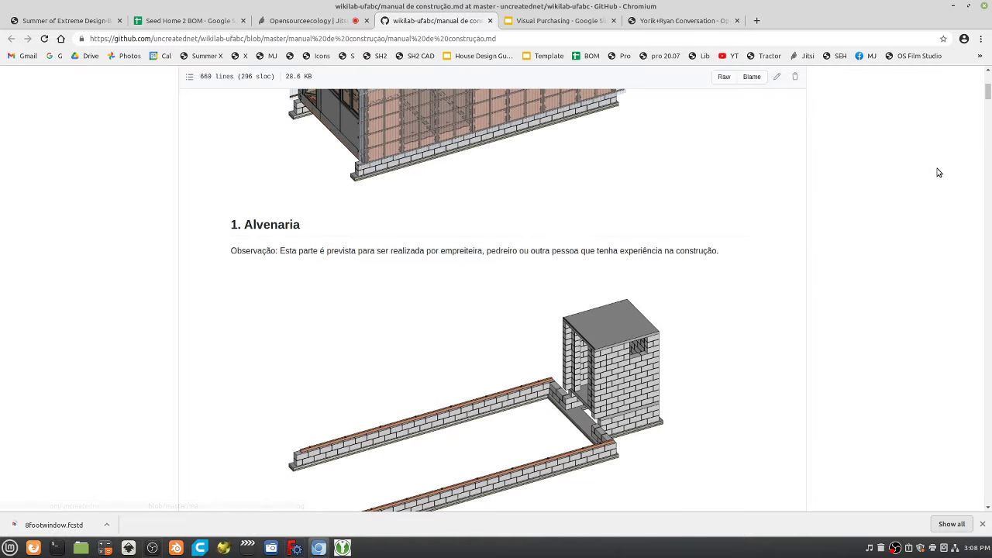
drag(988, 98, 940, 4)
scroll(834, 350, down, 10)
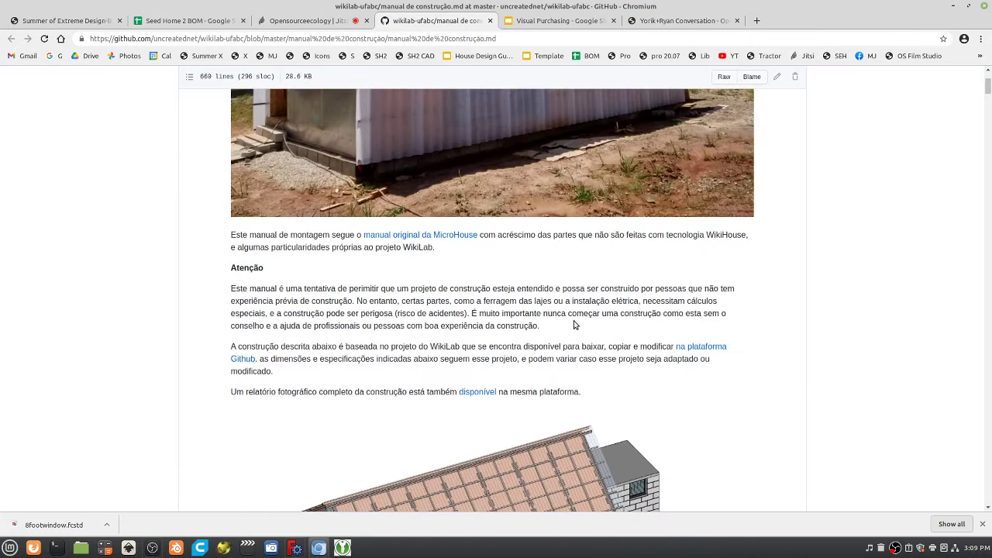
scroll(575, 325, down, 5)
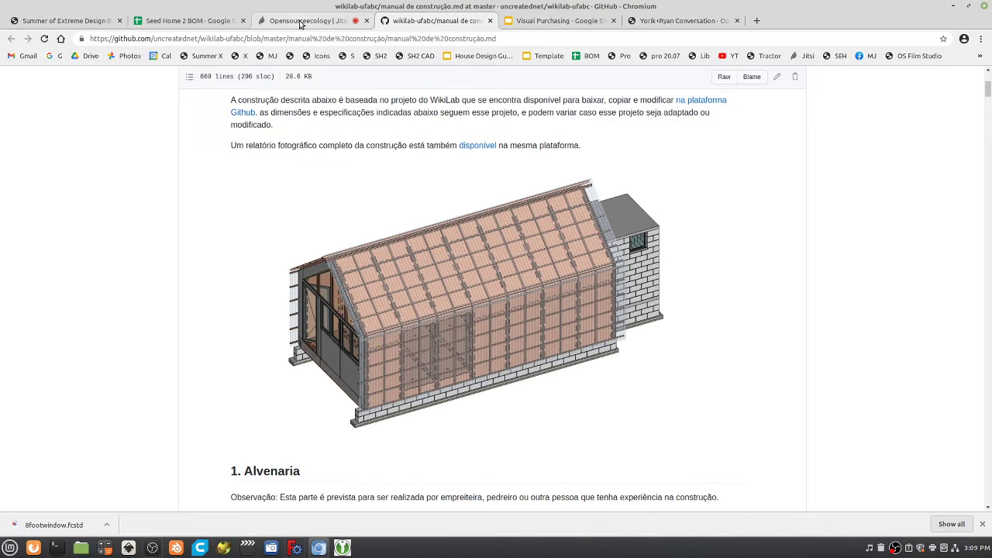
click(300, 21)
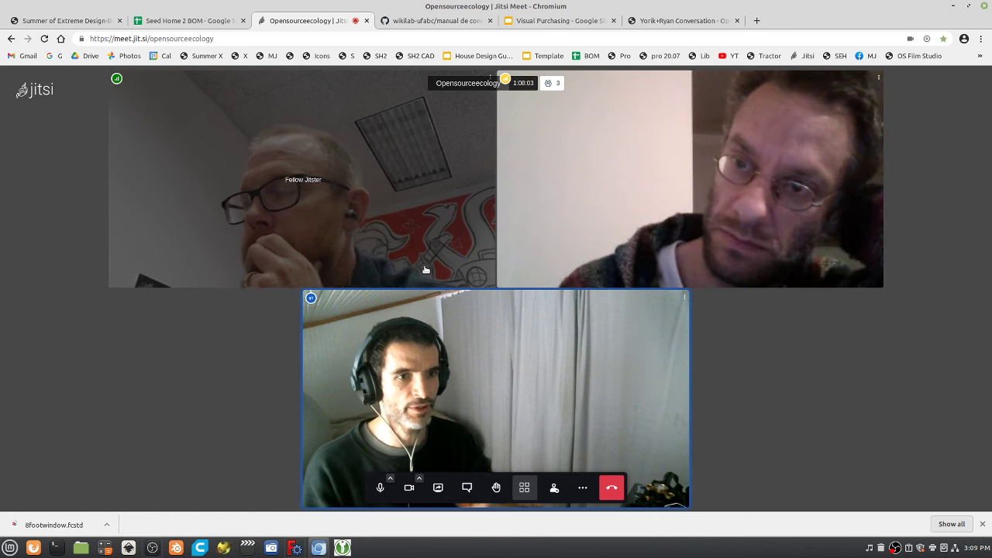
Open slide 17, Inner Walls, in the Visual Purchasing slide deck.
click(542, 21)
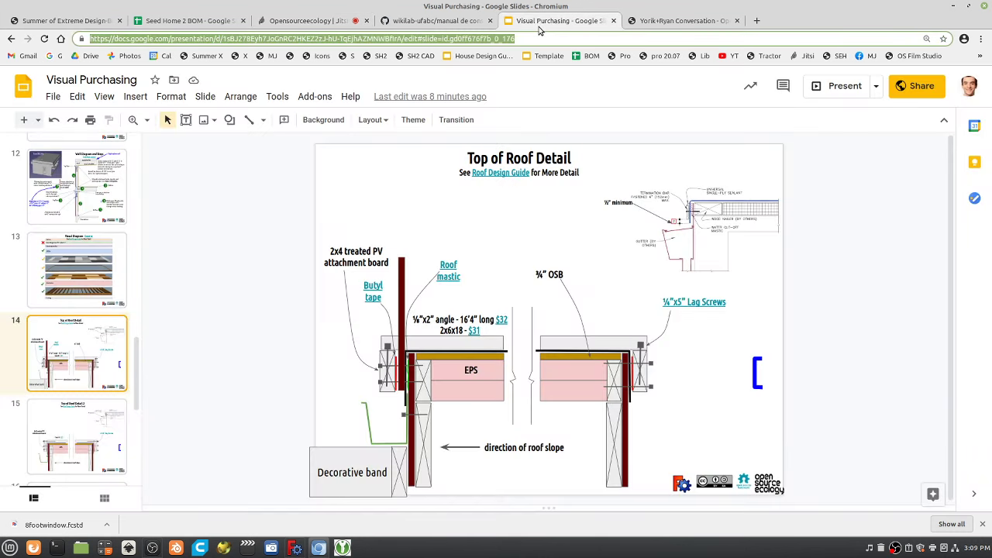
scroll(52, 318, down, 5)
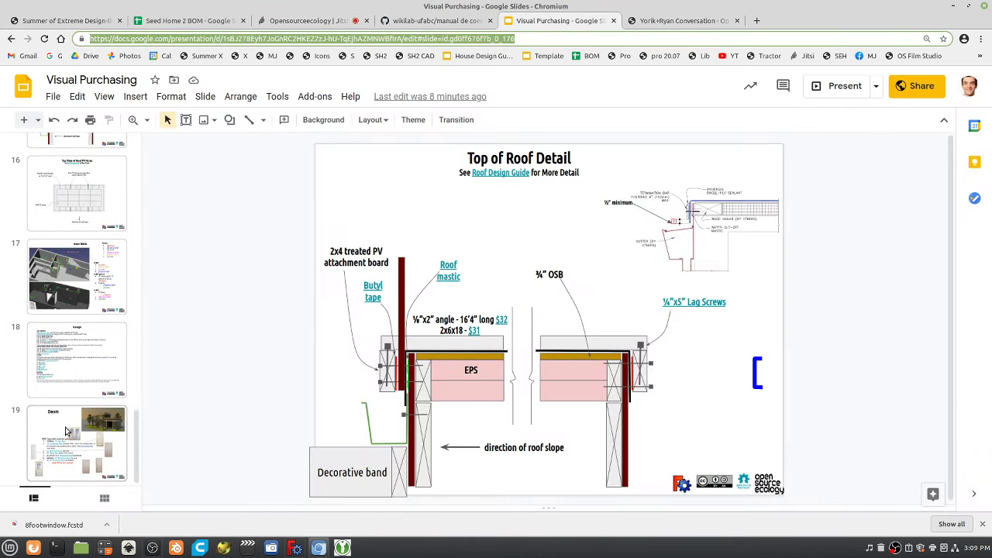
scroll(67, 423, up, 2)
scroll(67, 423, down, 4)
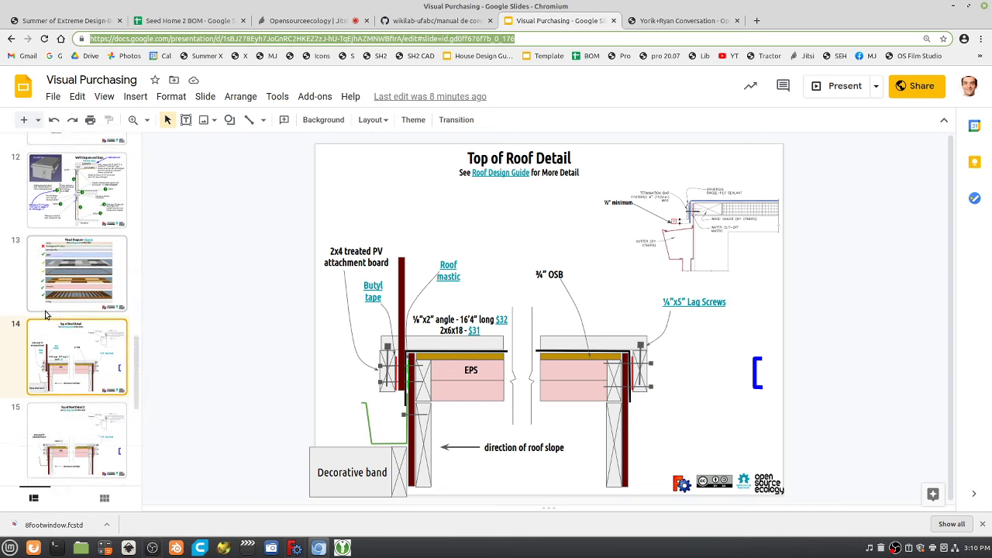
click(78, 275)
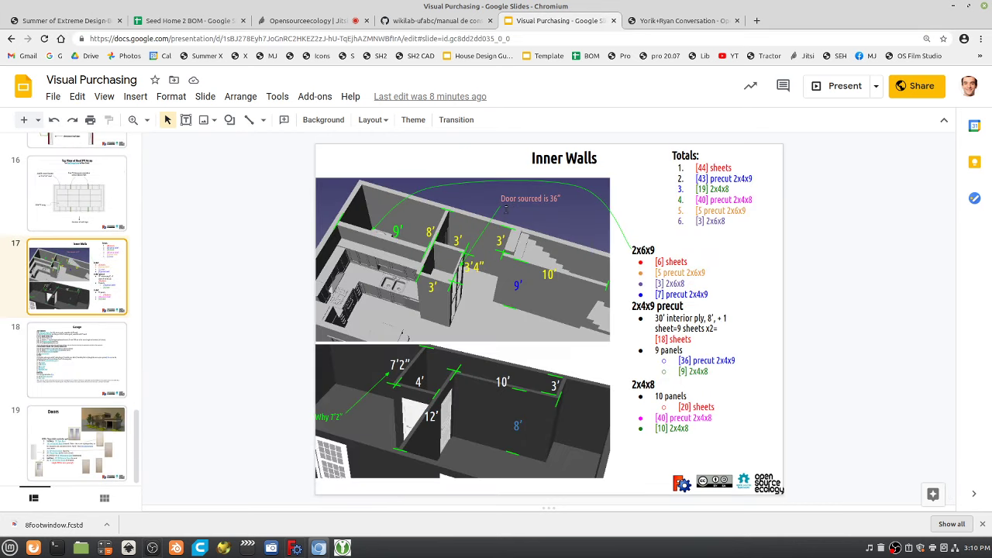
Share Screen 1 with the Jitsi call, then come back to the Inner Walls slide.
click(272, 19)
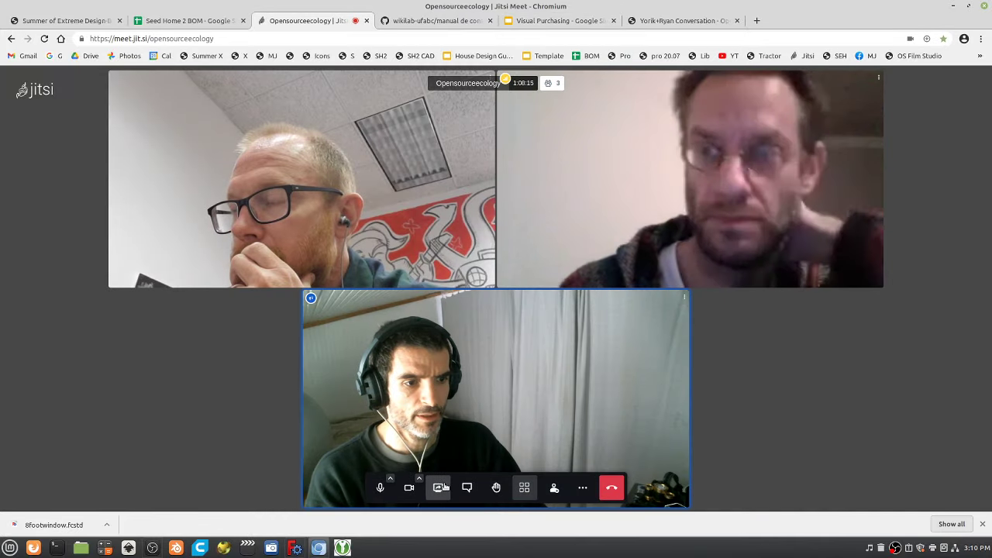
click(440, 487)
click(442, 198)
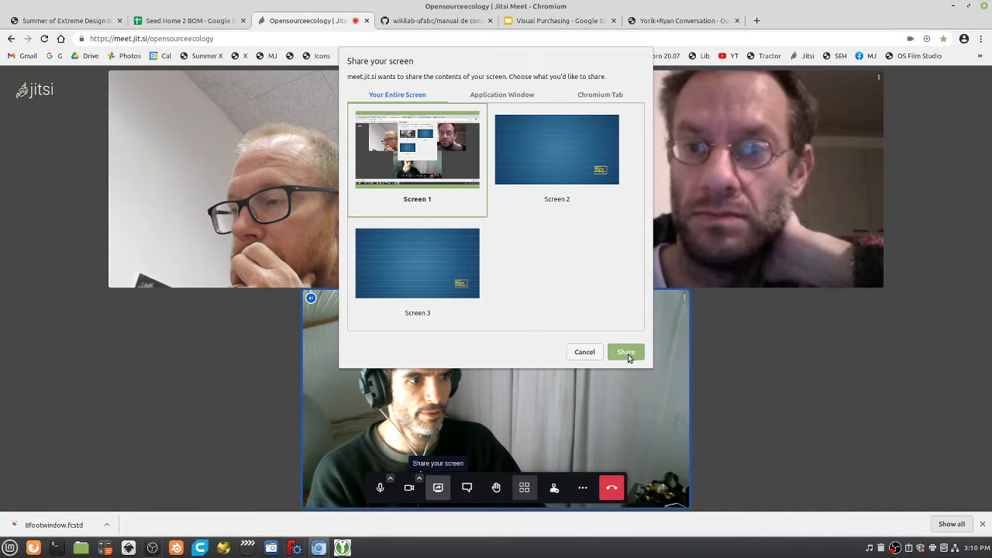
click(626, 352)
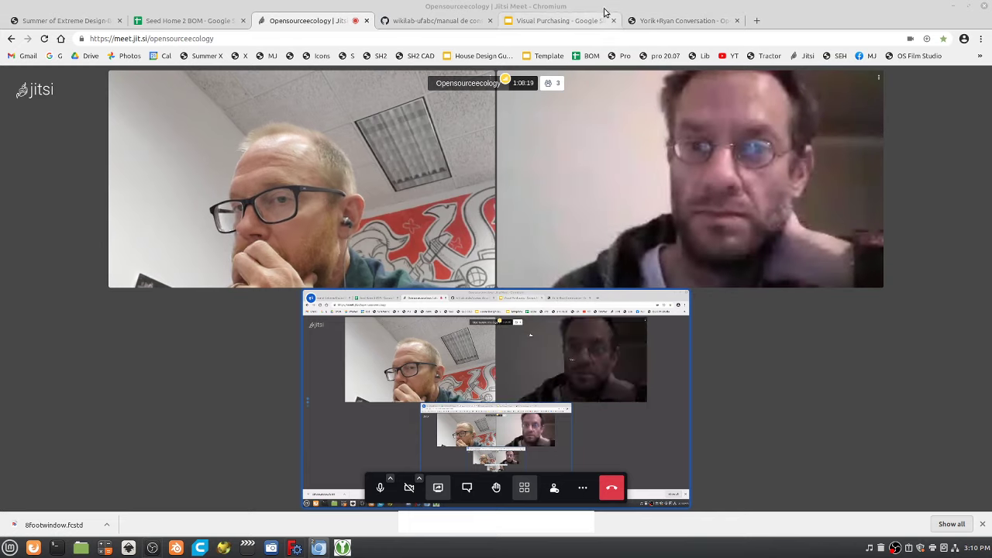
click(560, 20)
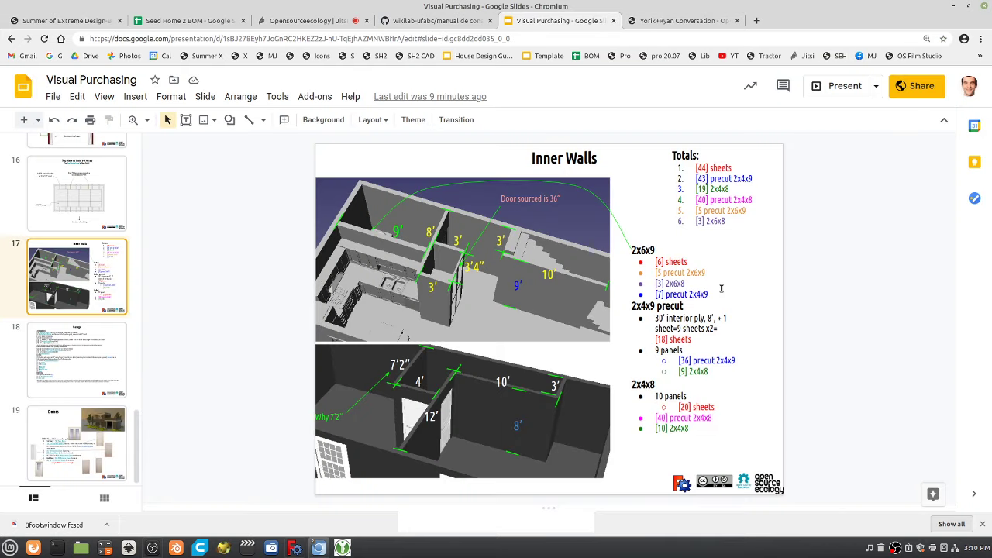
Enlarge the slide editor with Ctrl+plus, select the Inner Walls objects, and try the slide zoom tool.
key(ctrl+plus)
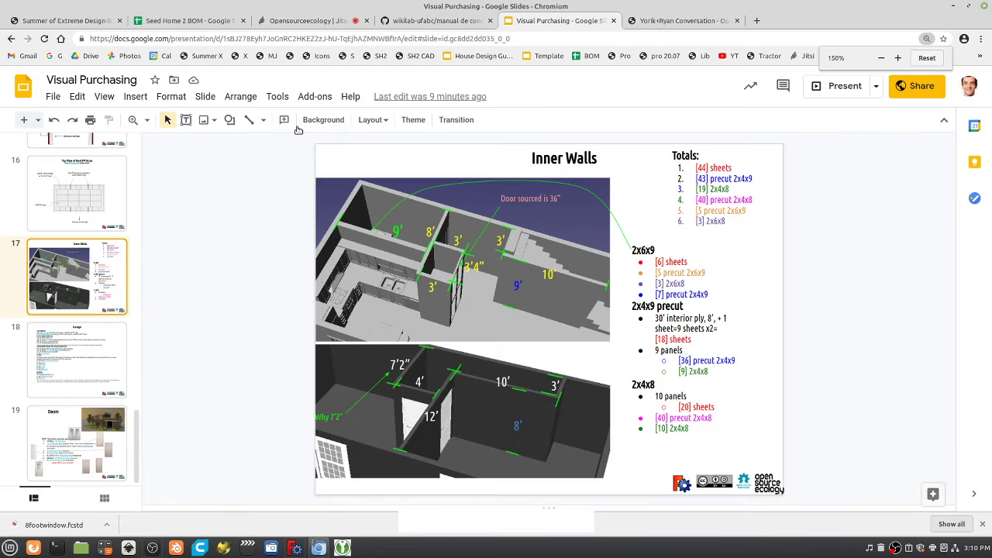
click(160, 131)
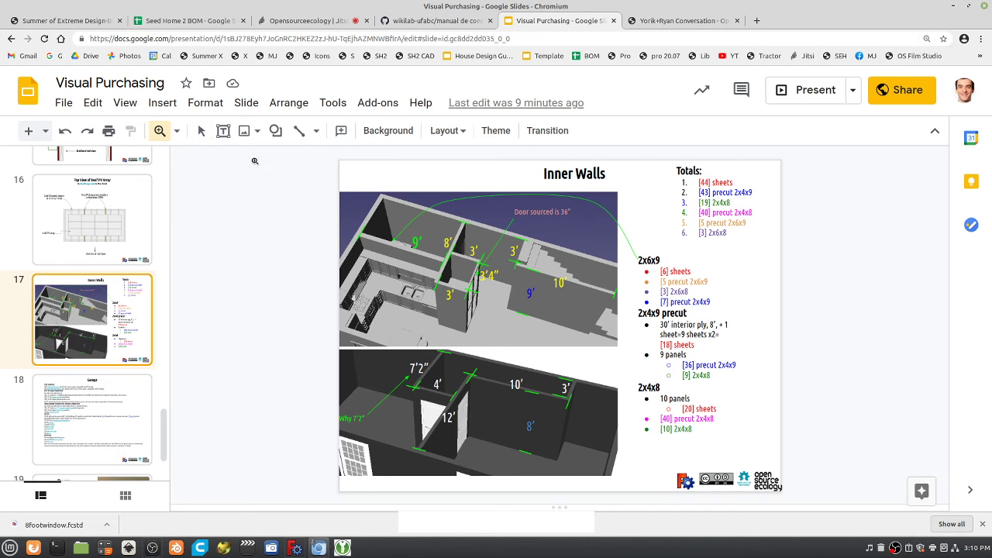
click(200, 131)
drag(275, 168, 747, 450)
click(177, 131)
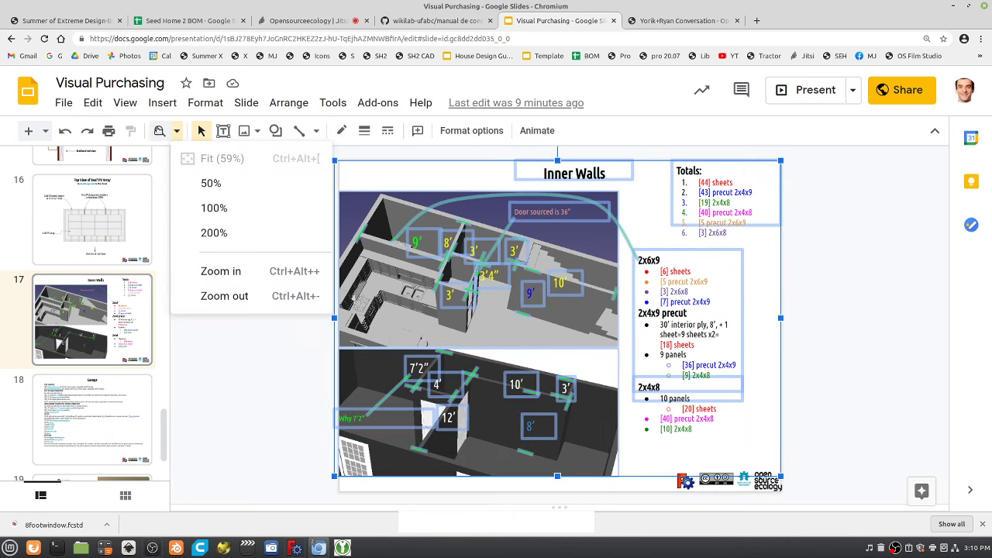
click(159, 131)
click(159, 131)
click(160, 131)
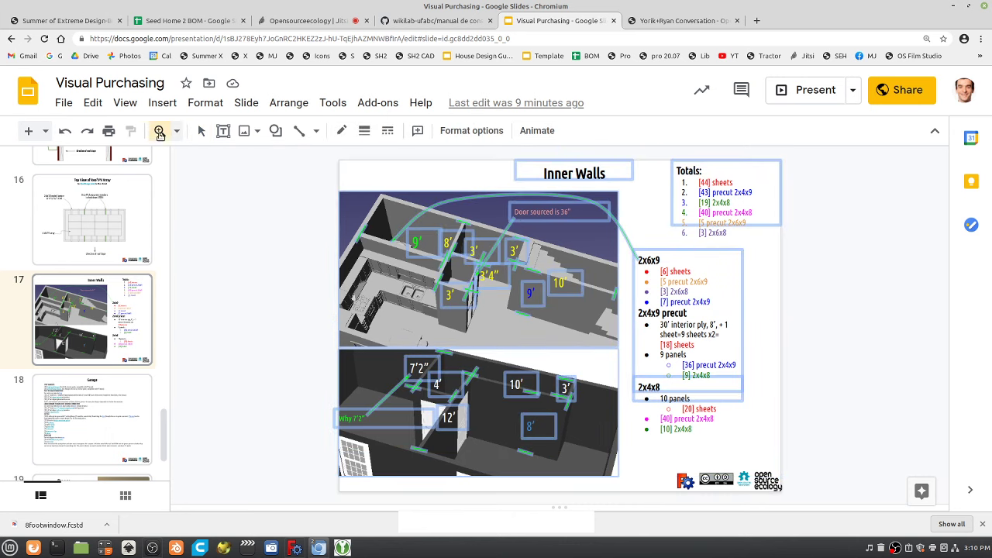
click(458, 261)
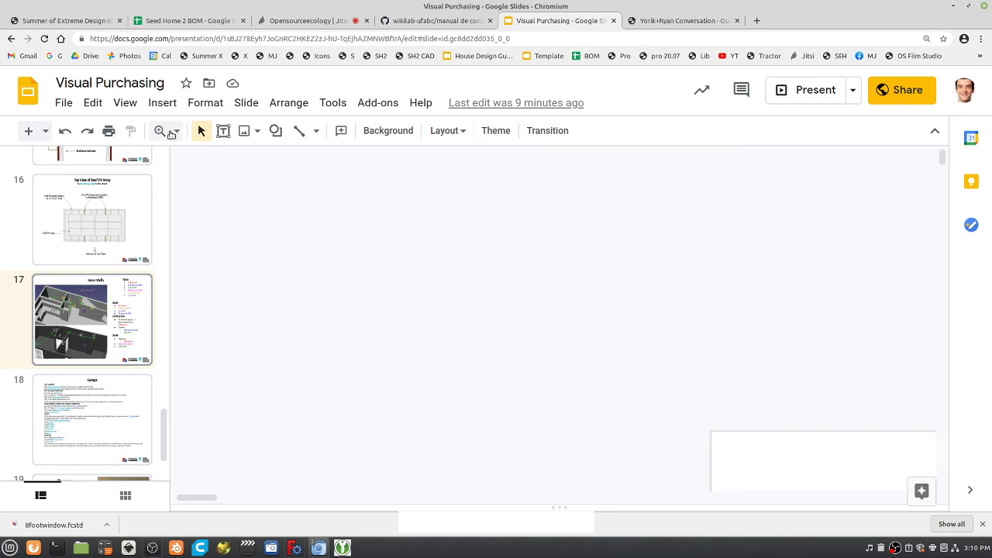
Fit the slide to the view, then marquee-zoom so the wall pictures and totals fill it.
click(176, 132)
click(212, 159)
click(177, 132)
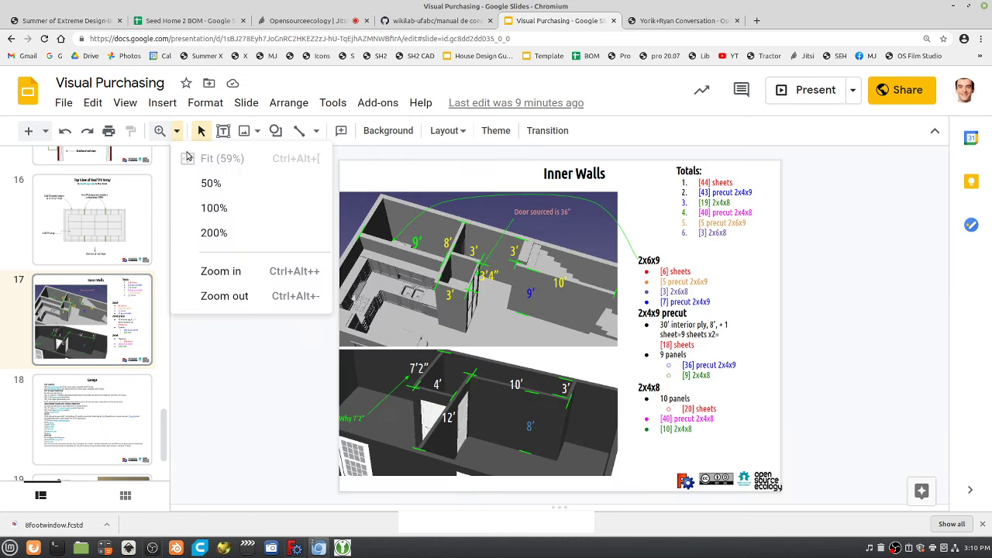
click(159, 132)
click(160, 132)
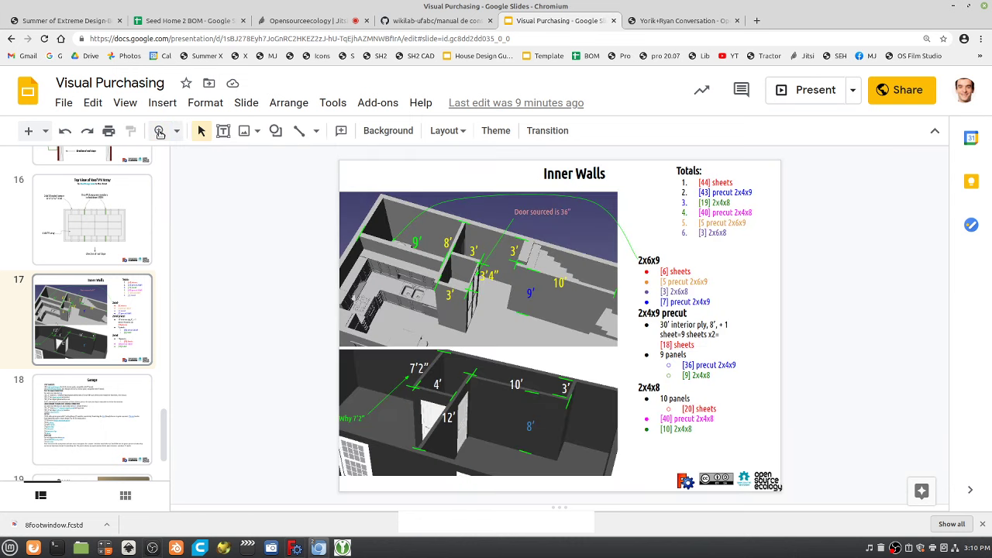
click(160, 132)
drag(283, 173, 724, 436)
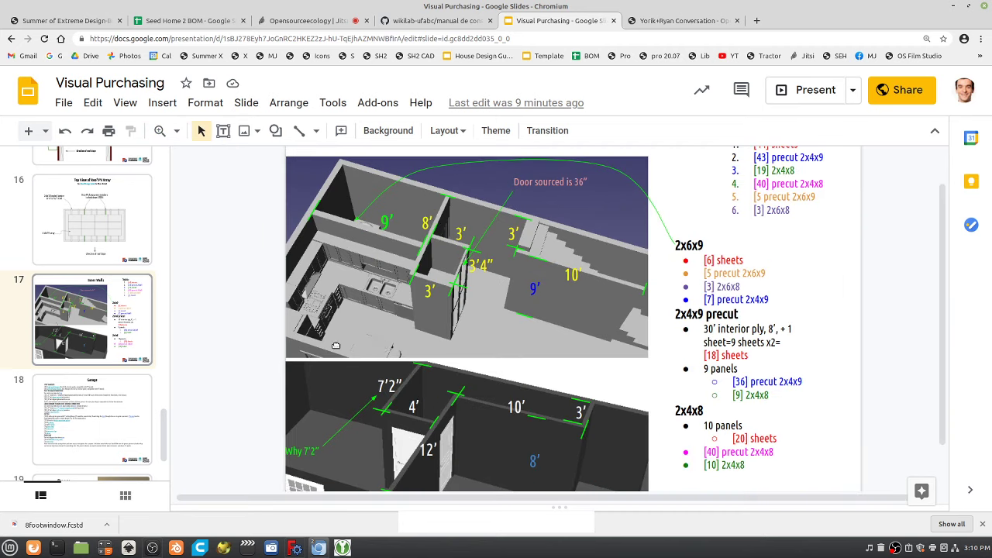
scroll(336, 345, up, 1)
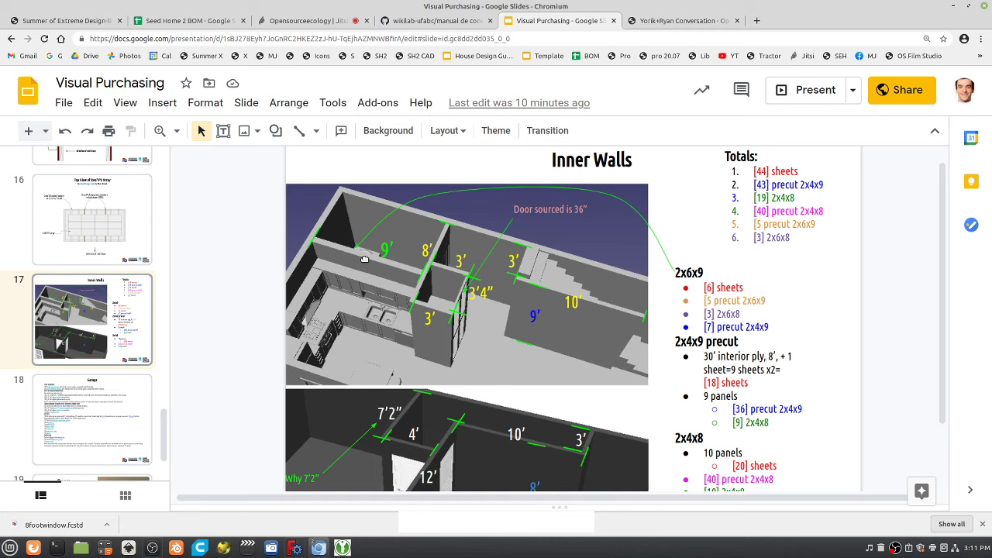
click(309, 22)
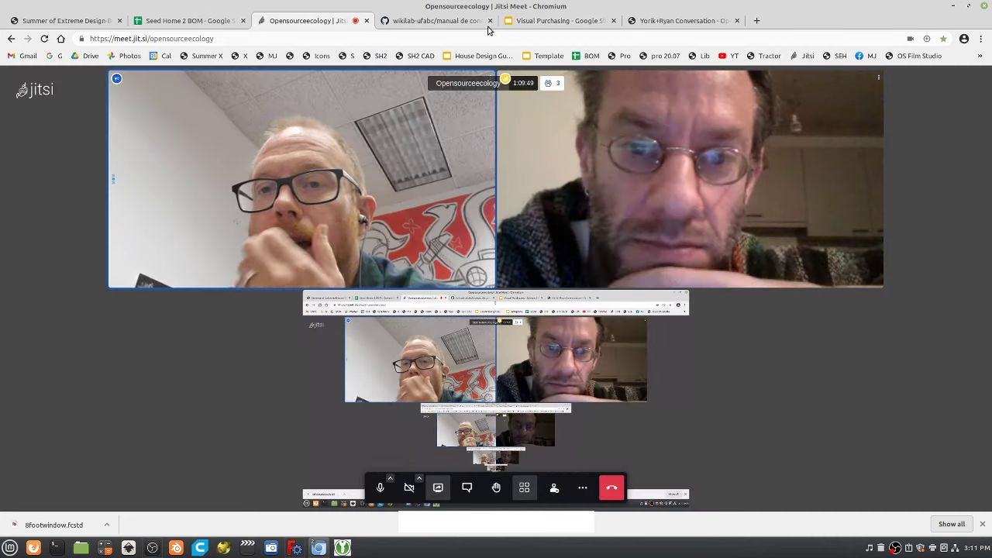
click(546, 21)
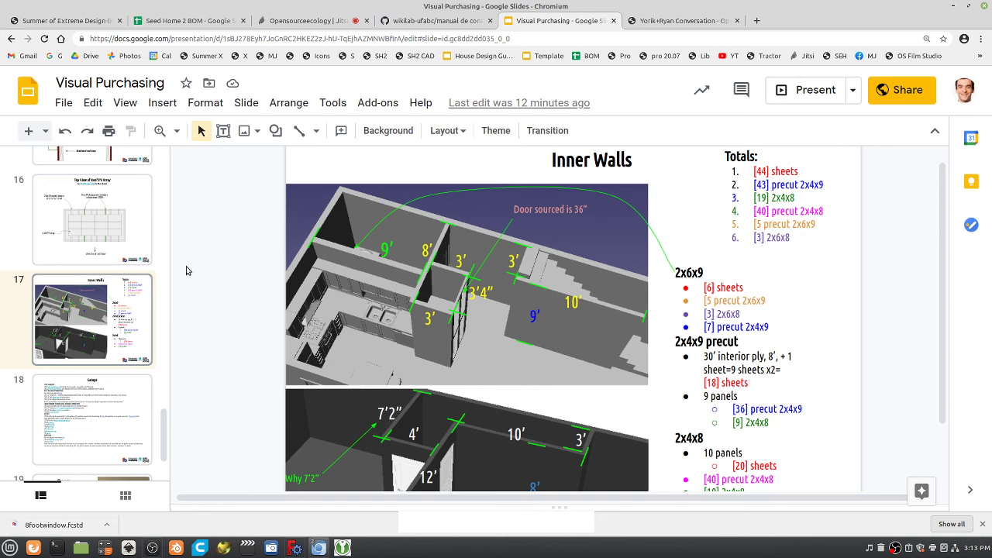
Browse the slide filmstrip and view the Deck Design and Utilities slides.
scroll(90, 314, up, 2)
scroll(89, 314, up, 8)
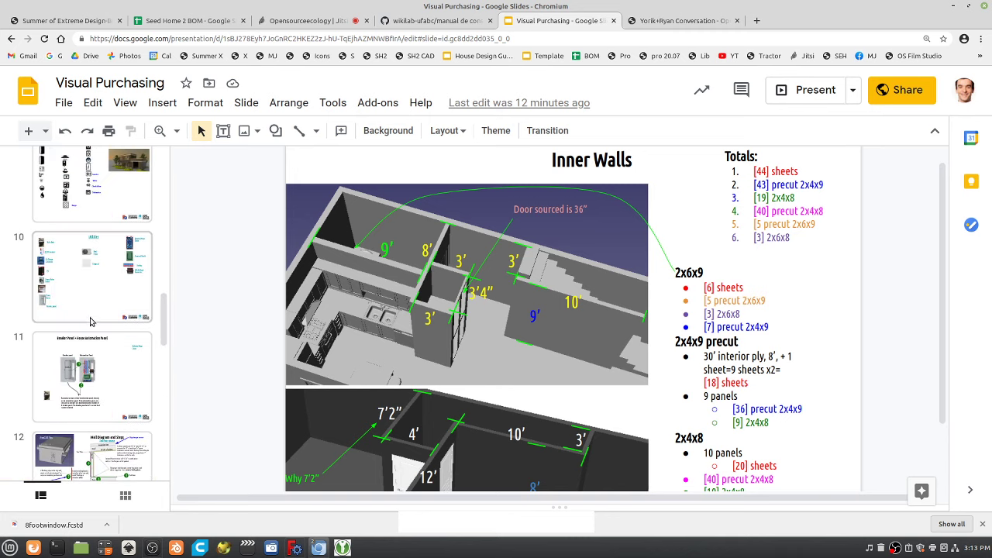
scroll(100, 337, down, 3)
scroll(99, 339, up, 3)
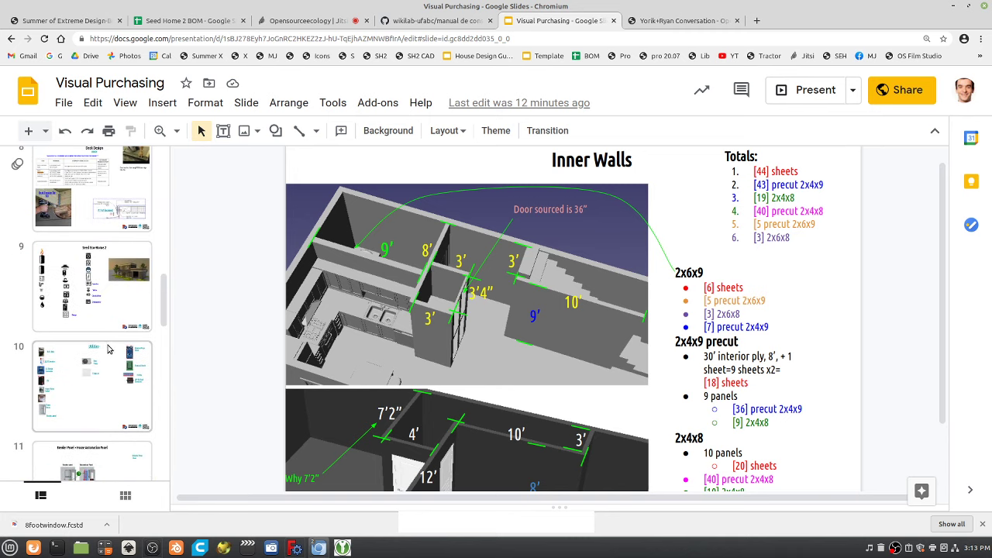
scroll(98, 339, up, 8)
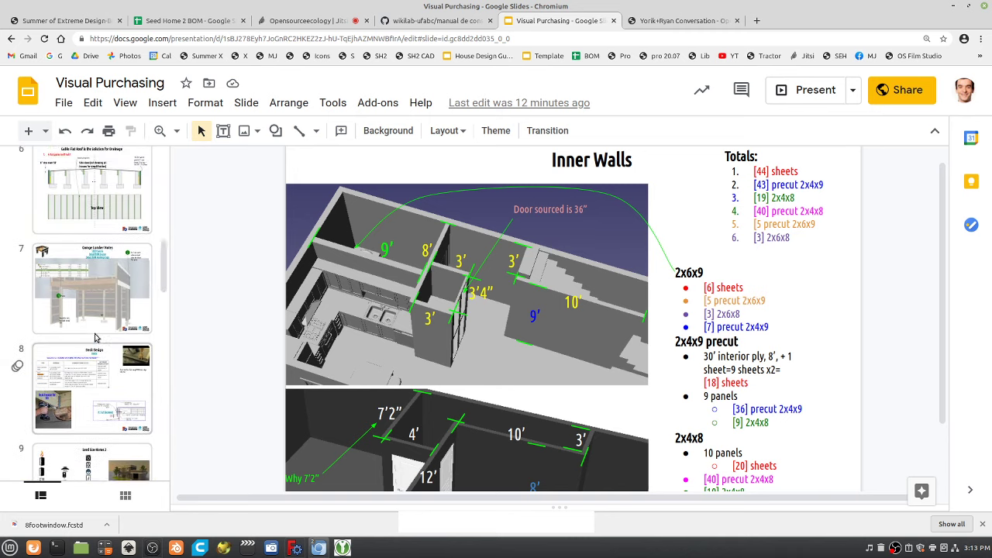
scroll(95, 337, up, 2)
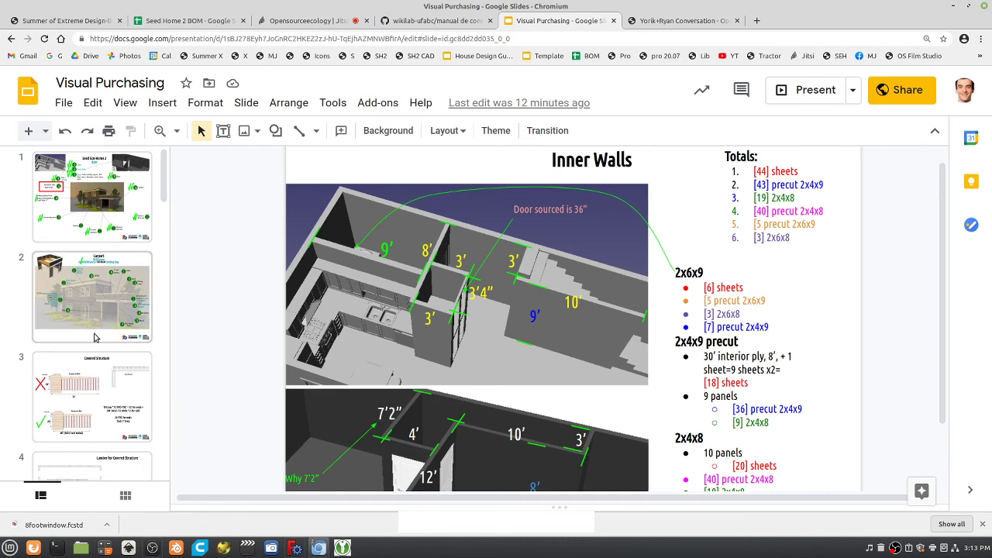
scroll(83, 270, down, 6)
scroll(83, 270, down, 5)
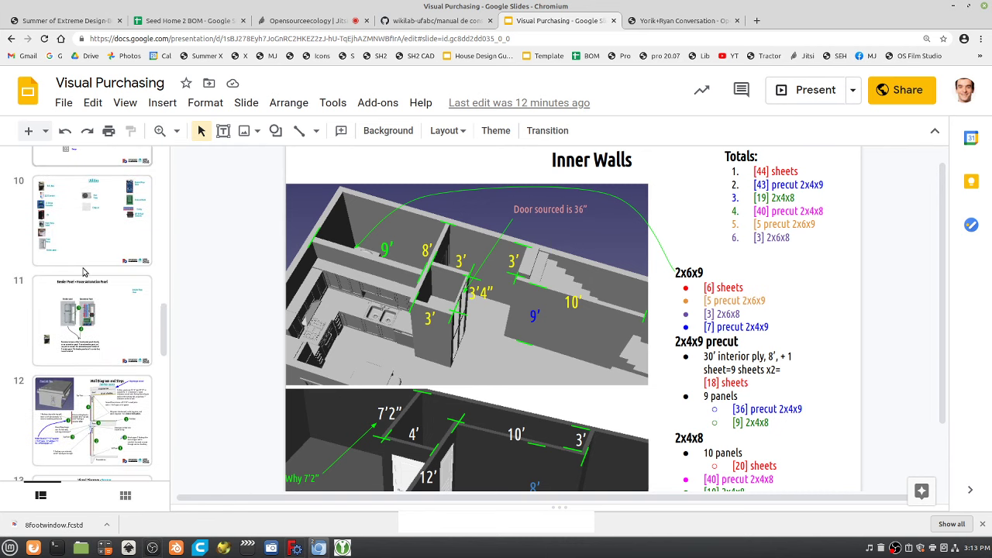
scroll(99, 252, up, 3)
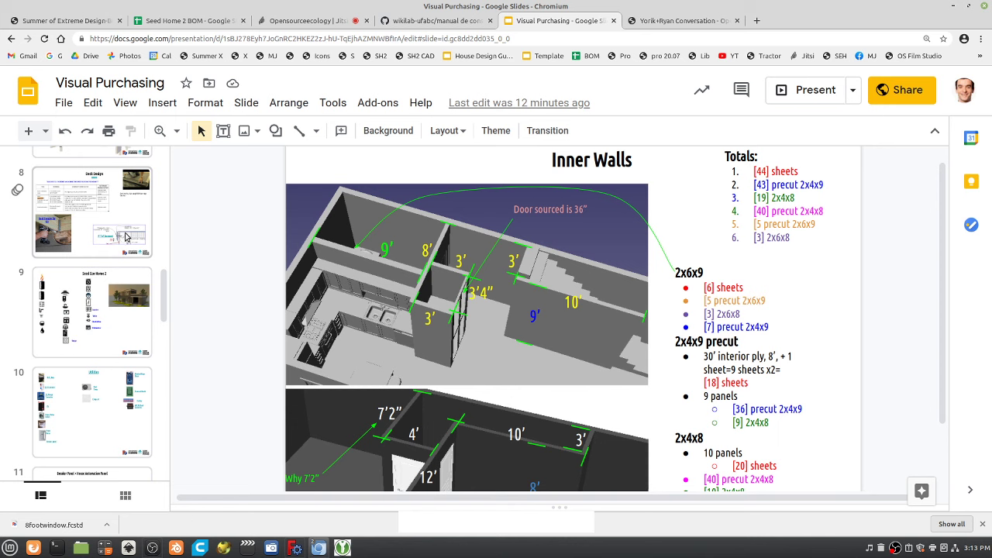
click(125, 234)
click(91, 407)
Leave the Seed Eco-Home 2 slide open and return to the Jitsi meeting.
scroll(90, 387, down, 3)
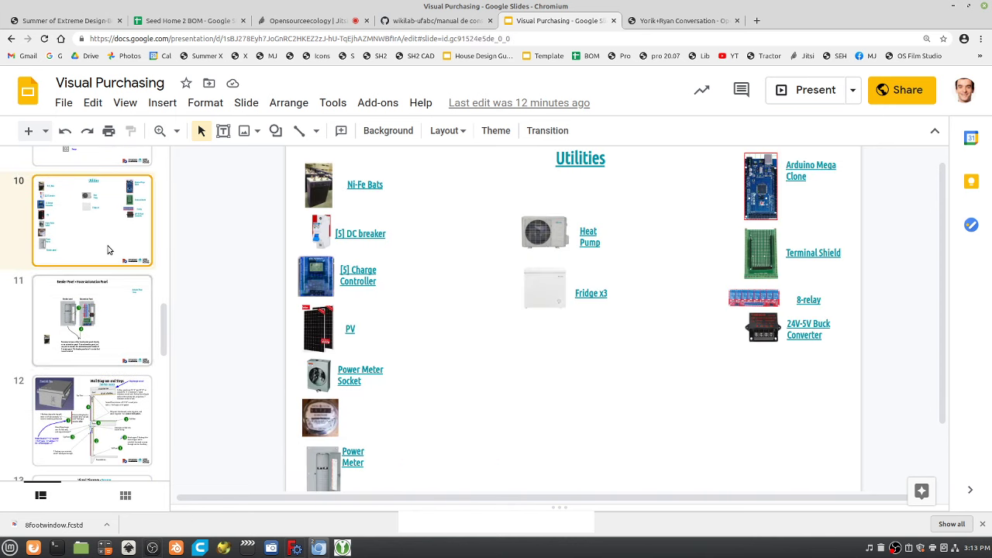
scroll(96, 235, up, 1)
scroll(97, 235, up, 3)
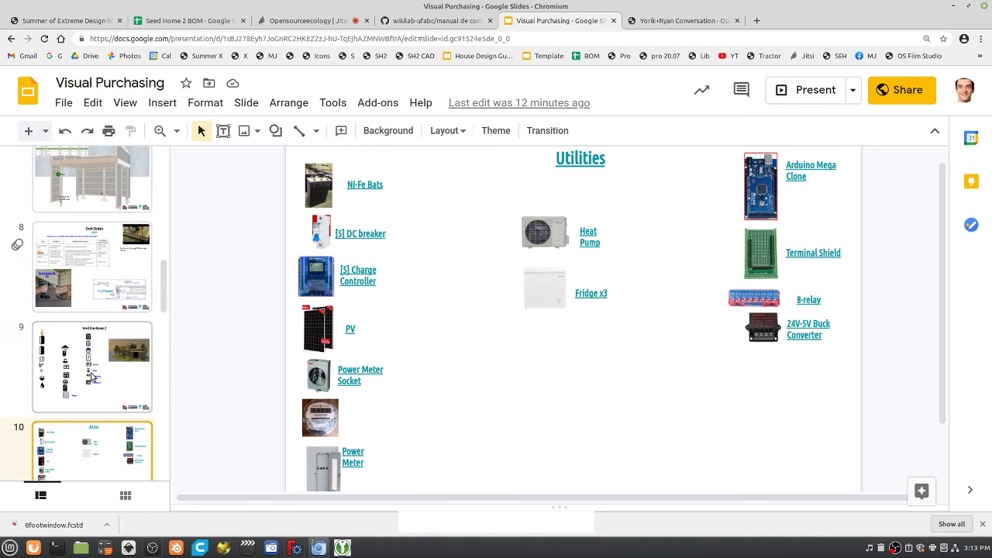
click(93, 377)
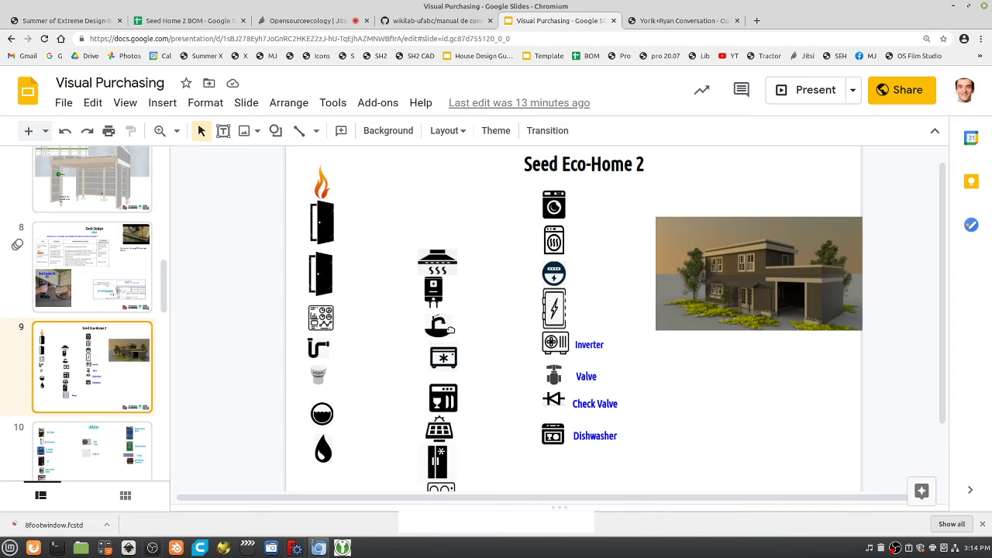
click(301, 24)
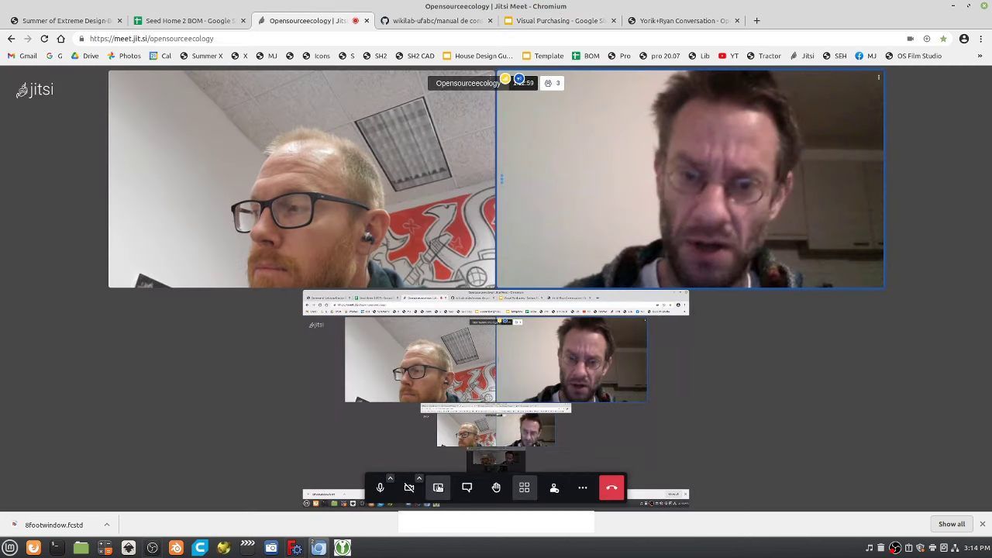
click(538, 523)
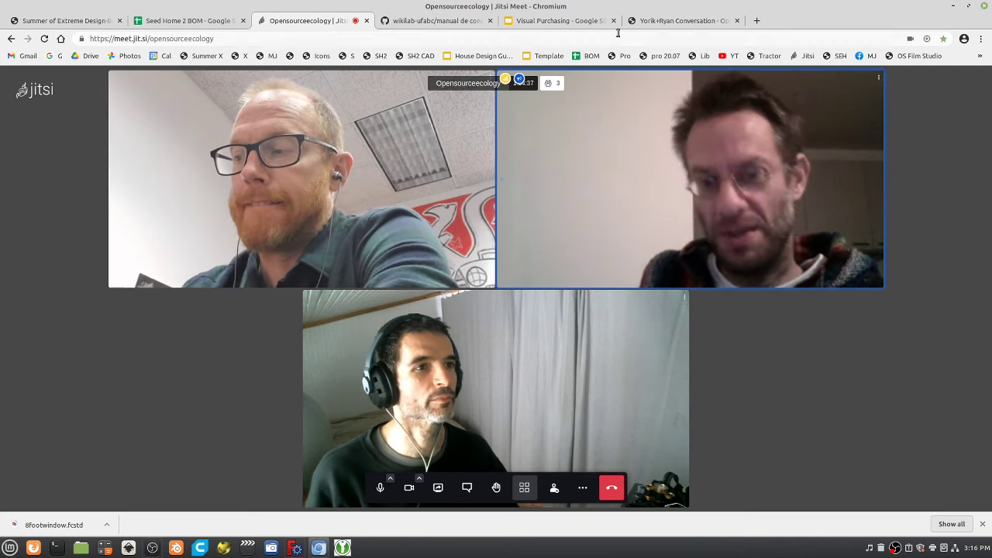
From the Yorik+Ryan Conversation page, open the Wikihouse in Brazil GitHub manual and scroll through it.
click(682, 20)
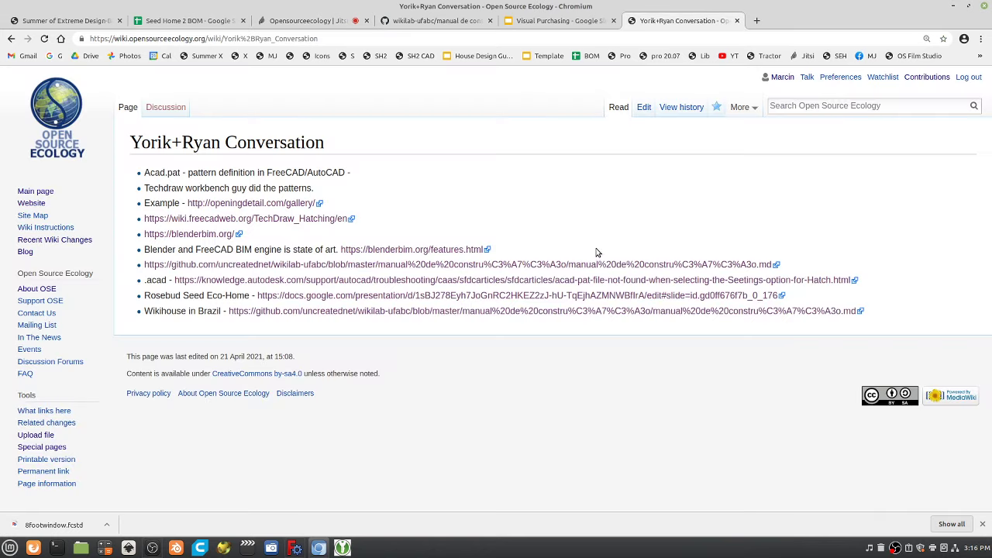
click(393, 317)
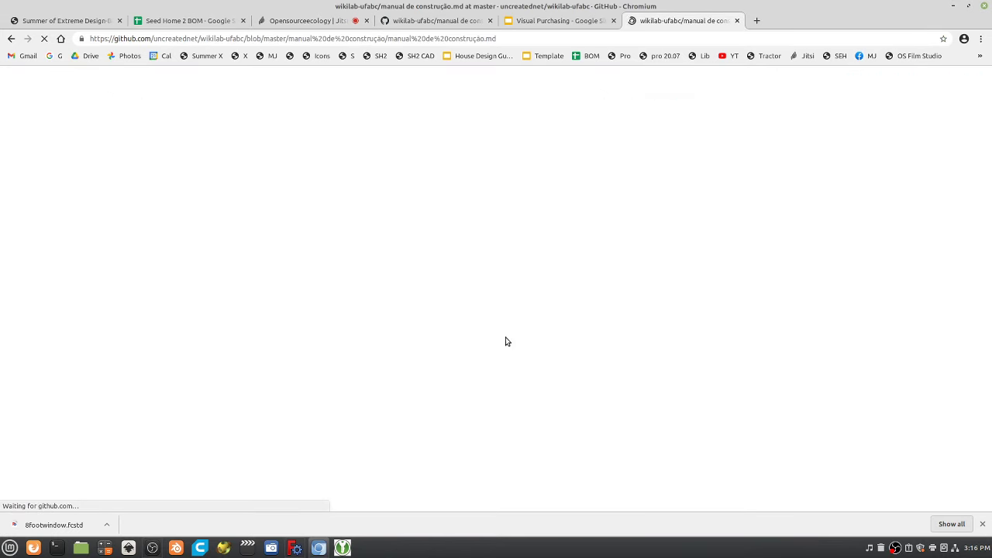
scroll(505, 332, down, 3)
scroll(505, 334, down, 4)
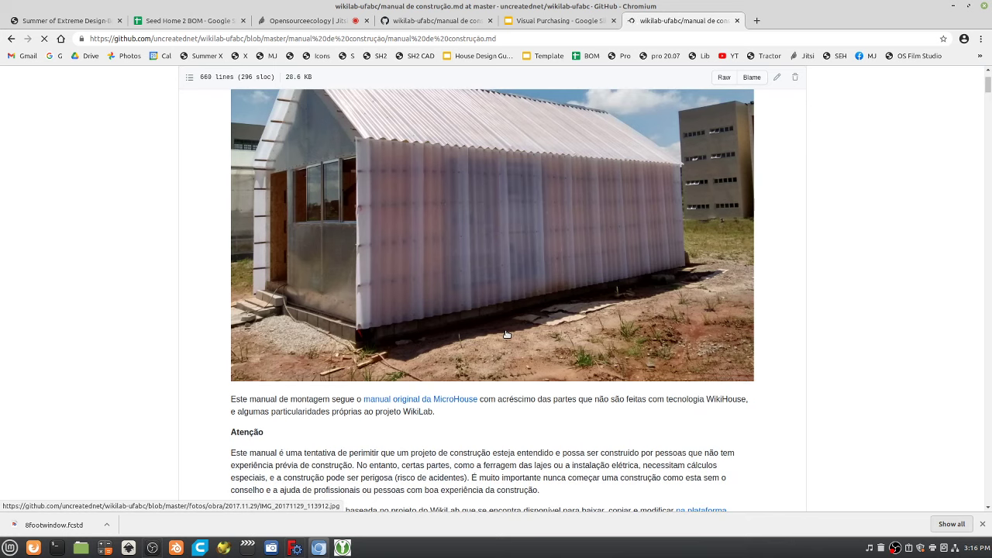
scroll(505, 334, down, 5)
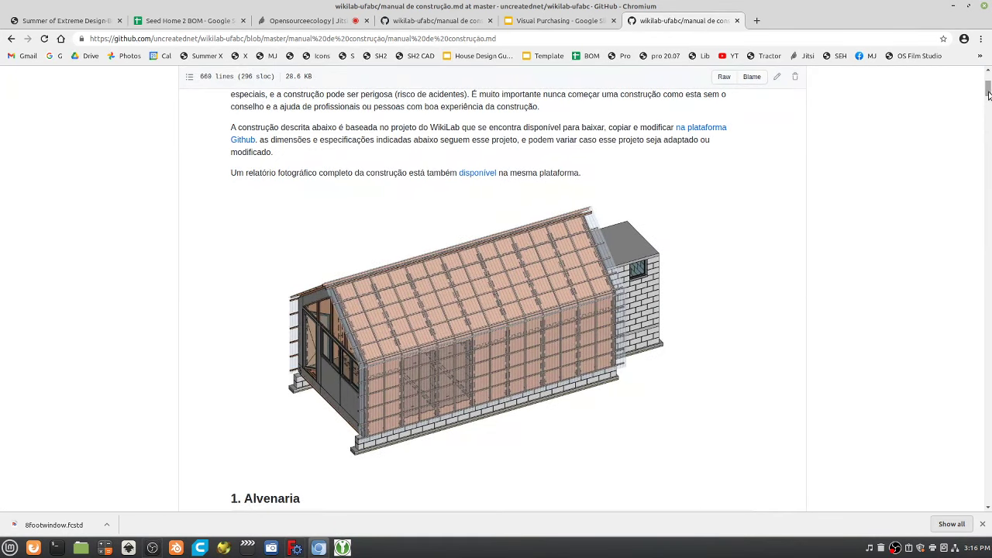
drag(989, 94, 990, 120)
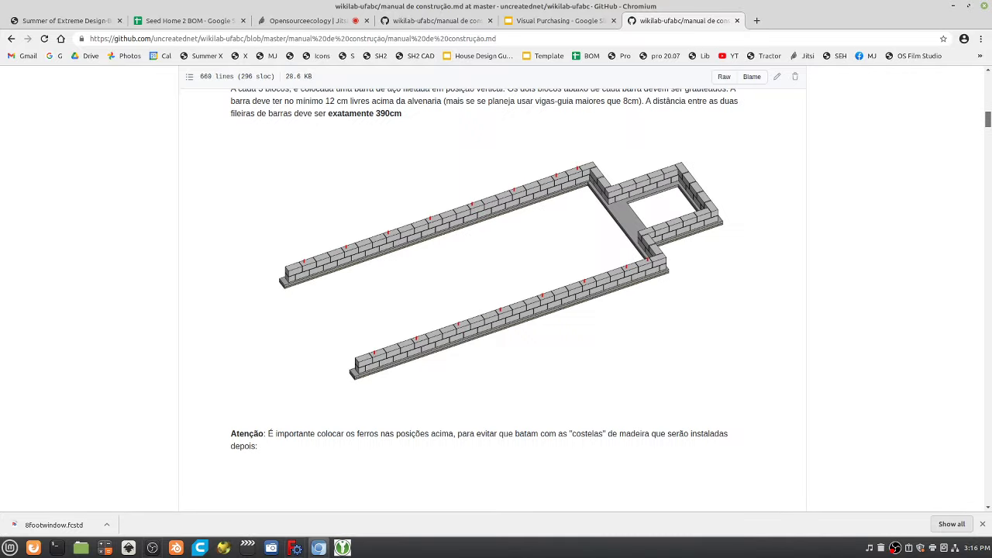
Cycle through the slides and other manual tabs back to the Jitsi Meet call.
click(558, 21)
click(464, 24)
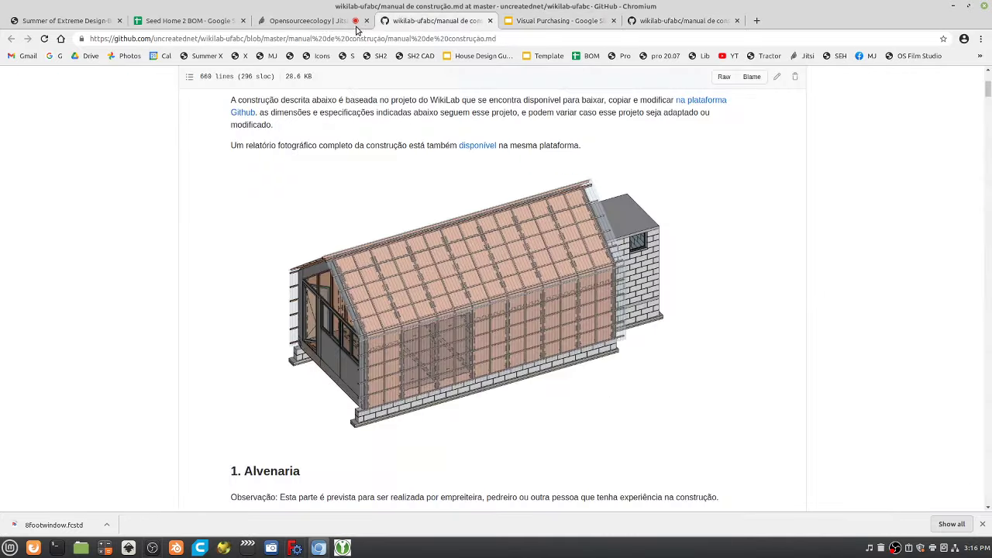
click(315, 23)
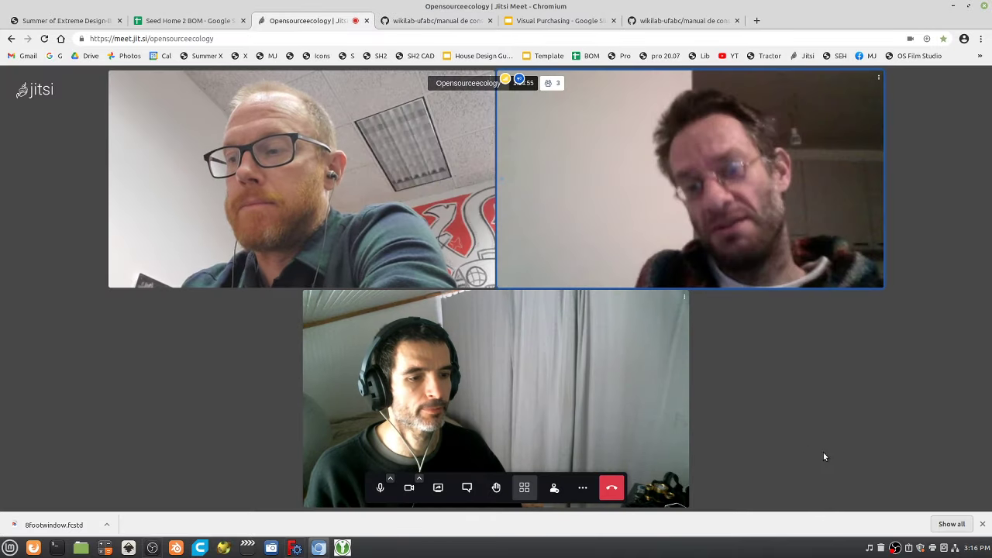